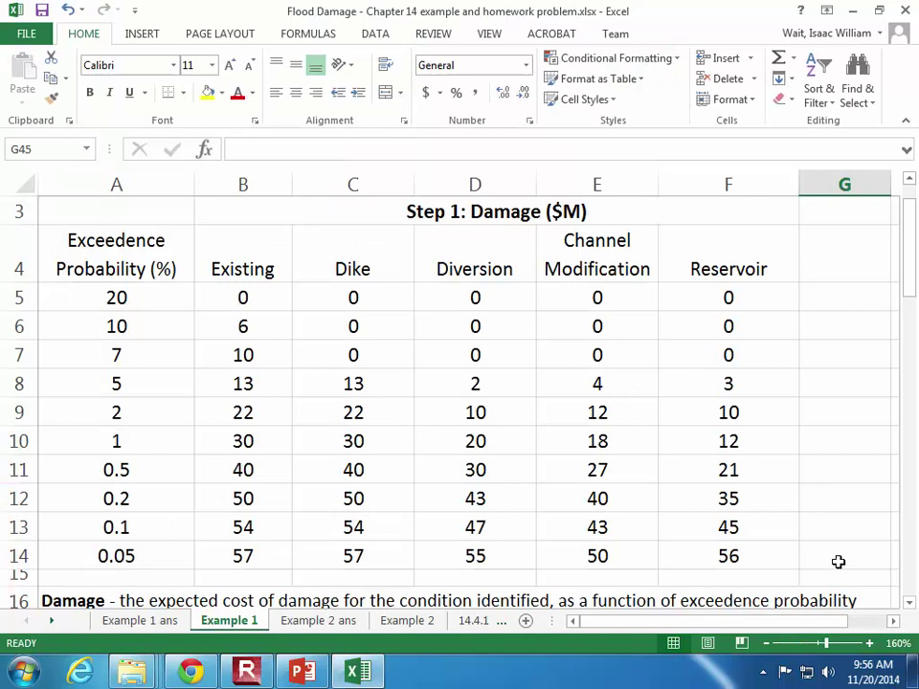
# Reduce the worksheet zoom to 120% so the whole Step 1 damage table fits in view
pyautogui.click(841, 560)
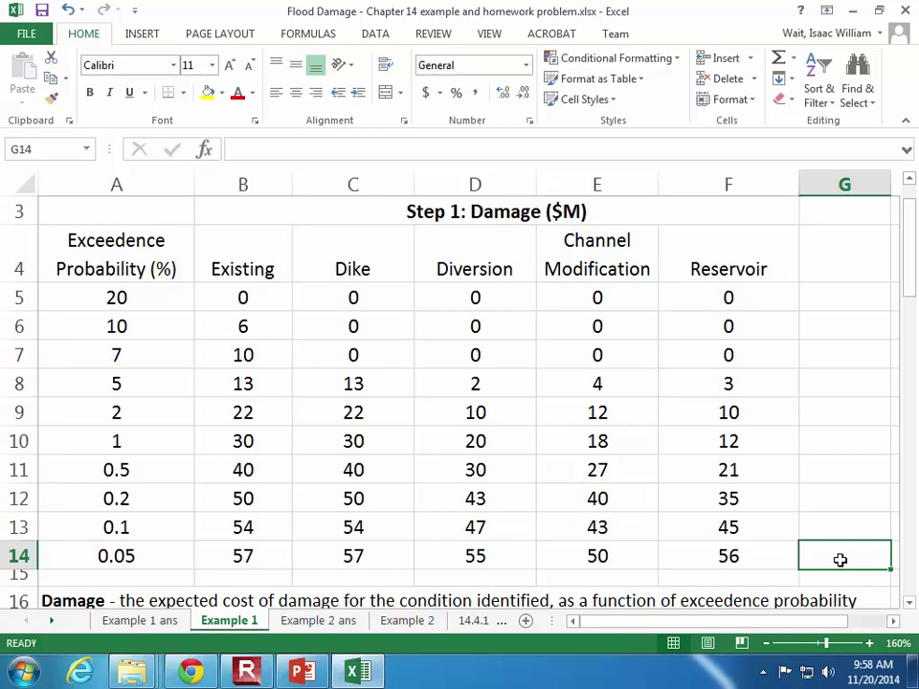
pyautogui.click(765, 643)
pyautogui.click(765, 644)
pyautogui.click(765, 643)
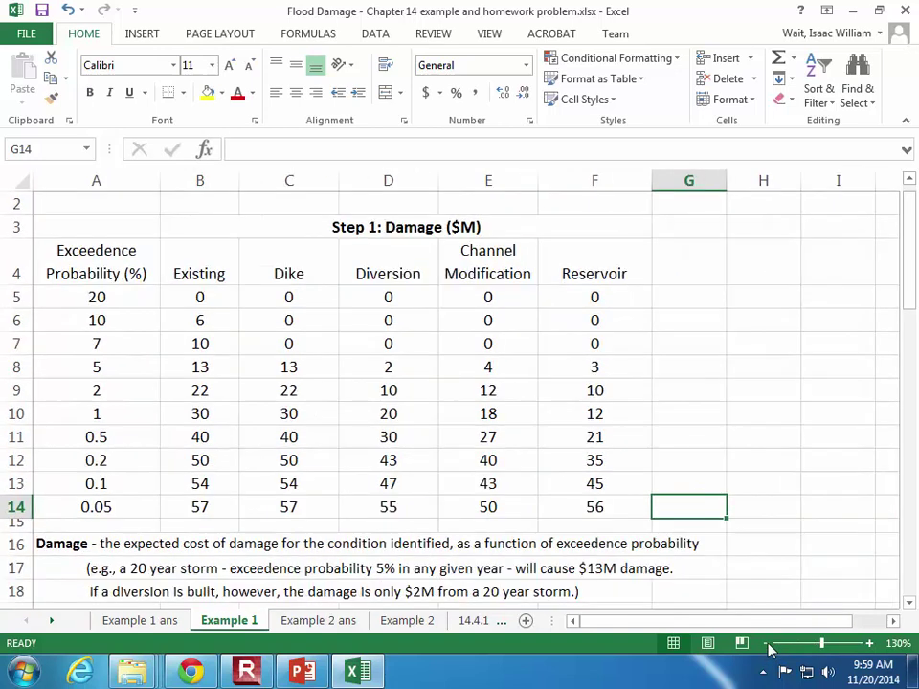
pyautogui.click(765, 644)
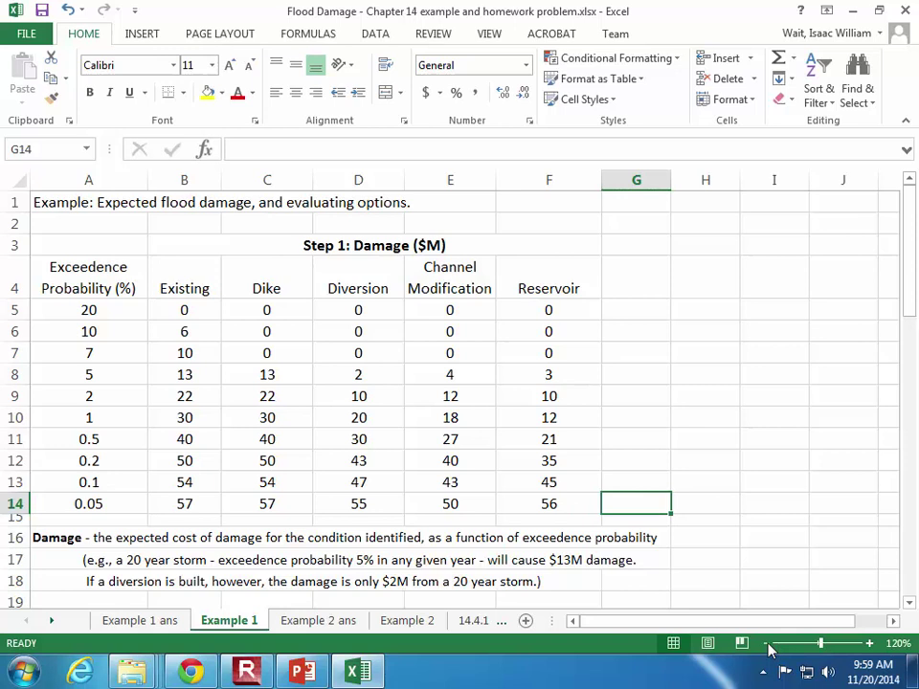
# Examine the Existing, Dike, Diversion, Channel Modification and Reservoir columns in Step 1 alongside the empty Step 2 damage reduction table
pyautogui.scroll(-3, 158, 555)
pyautogui.click(365, 433)
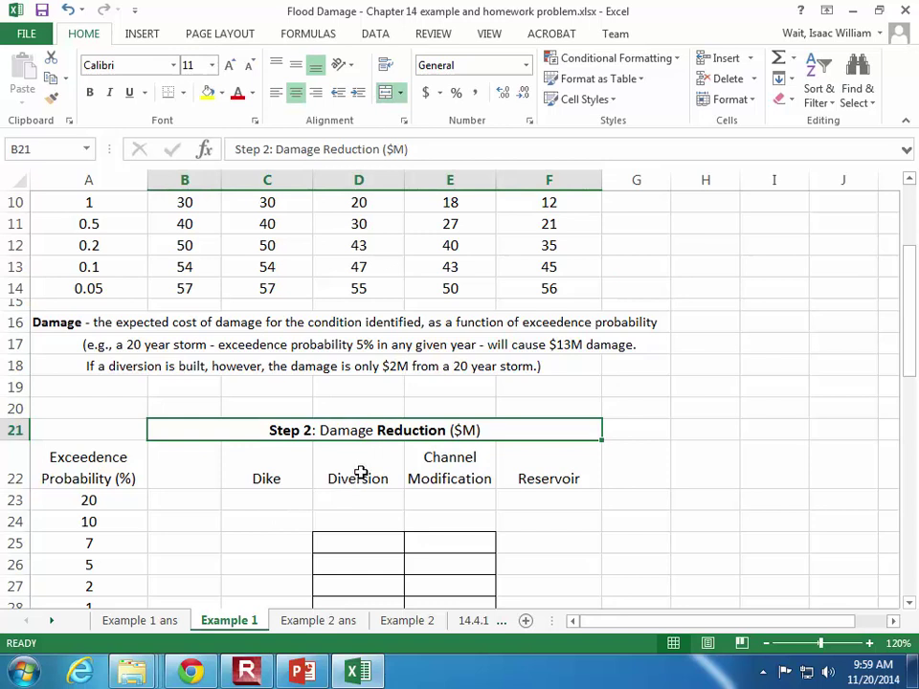
pyautogui.scroll(3, 360, 473)
pyautogui.click(281, 287)
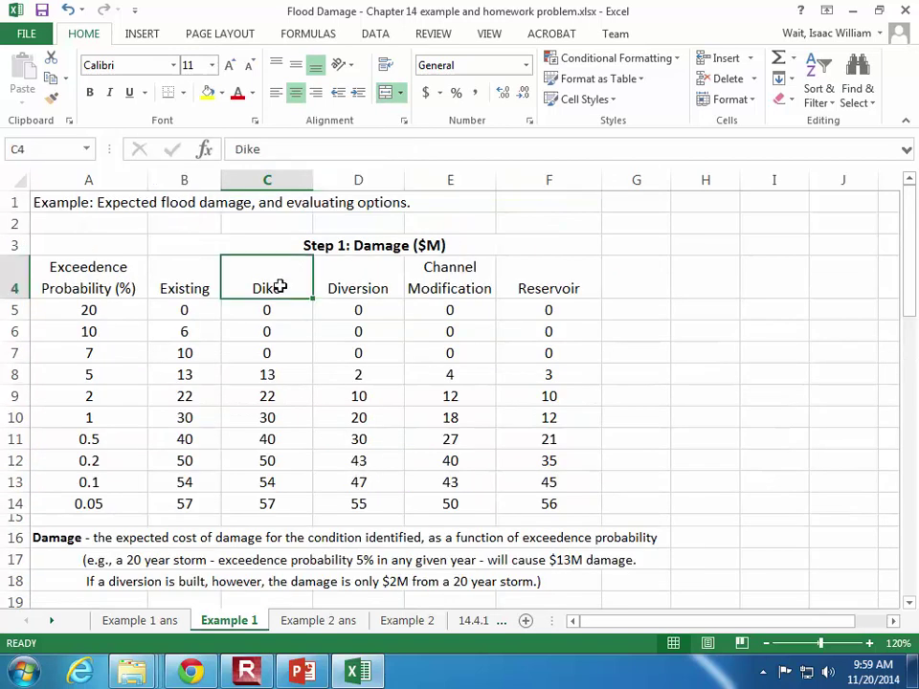
pyautogui.click(355, 281)
pyautogui.click(426, 278)
pyautogui.click(557, 283)
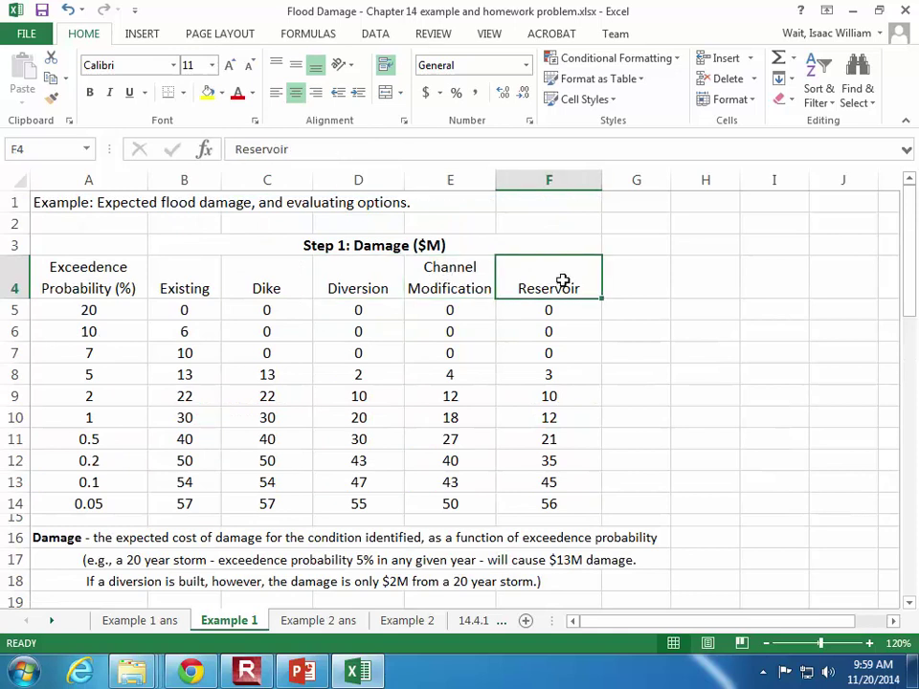
pyautogui.click(197, 293)
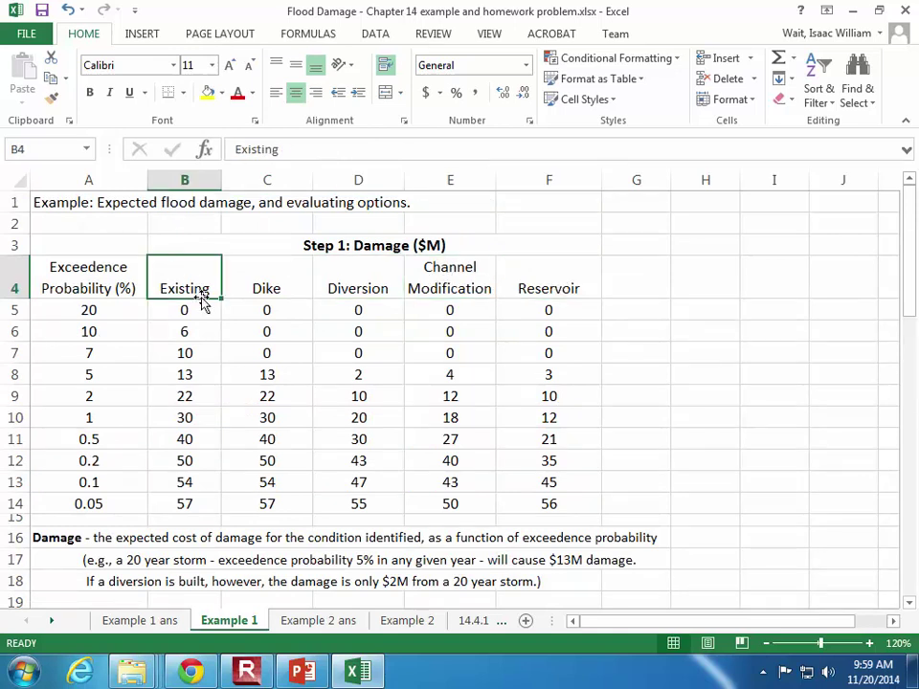
pyautogui.scroll(-5, 197, 304)
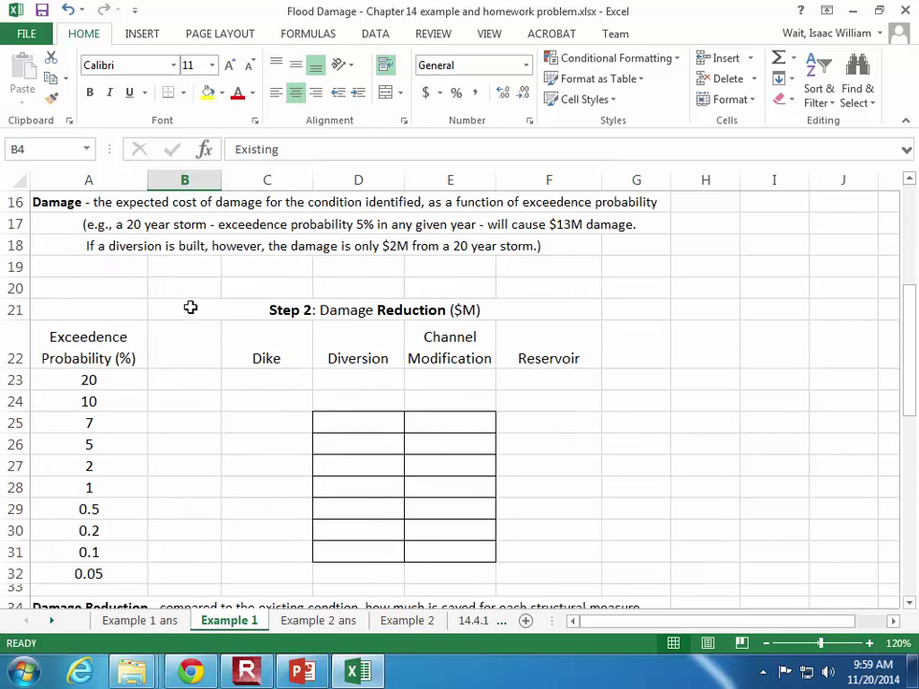
pyautogui.click(253, 382)
pyautogui.scroll(4, 253, 398)
pyautogui.scroll(-2, 253, 400)
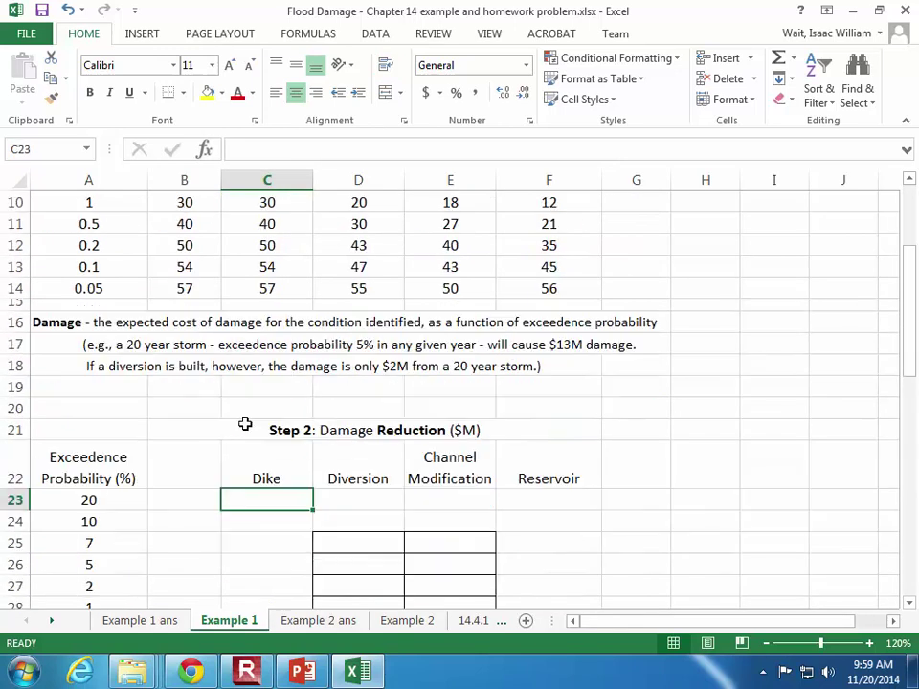
pyautogui.scroll(3, 245, 421)
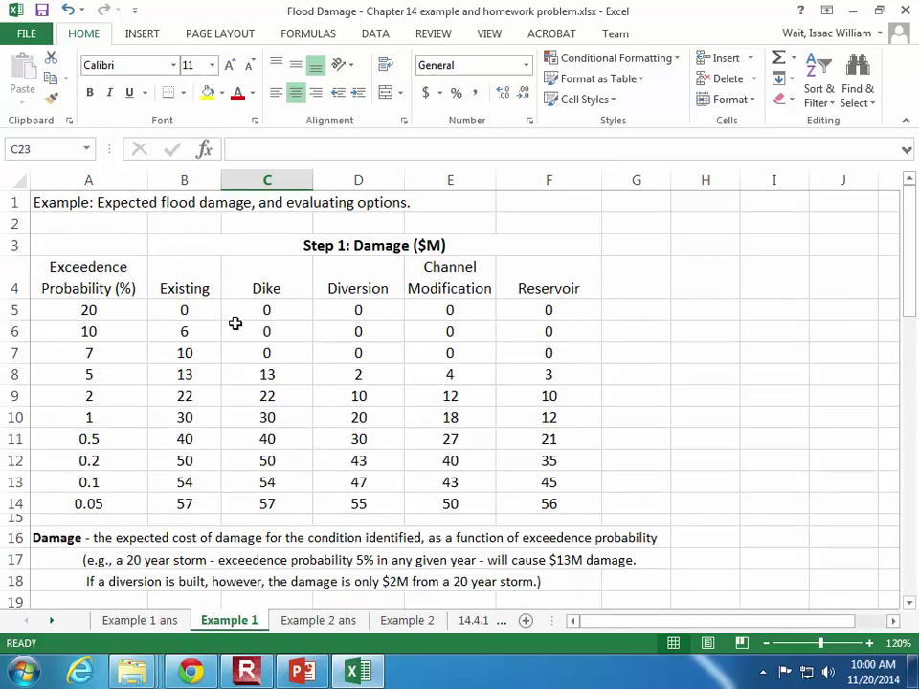
# Compare the Existing and Dike damages at 20% probability and enter 0 as the Dike damage reduction in C23
pyautogui.scroll(-5, 233, 323)
pyautogui.scroll(4, 236, 330)
pyautogui.click(192, 245)
pyautogui.click(242, 247)
pyautogui.click(203, 249)
pyautogui.click(248, 248)
pyautogui.scroll(-1, 255, 356)
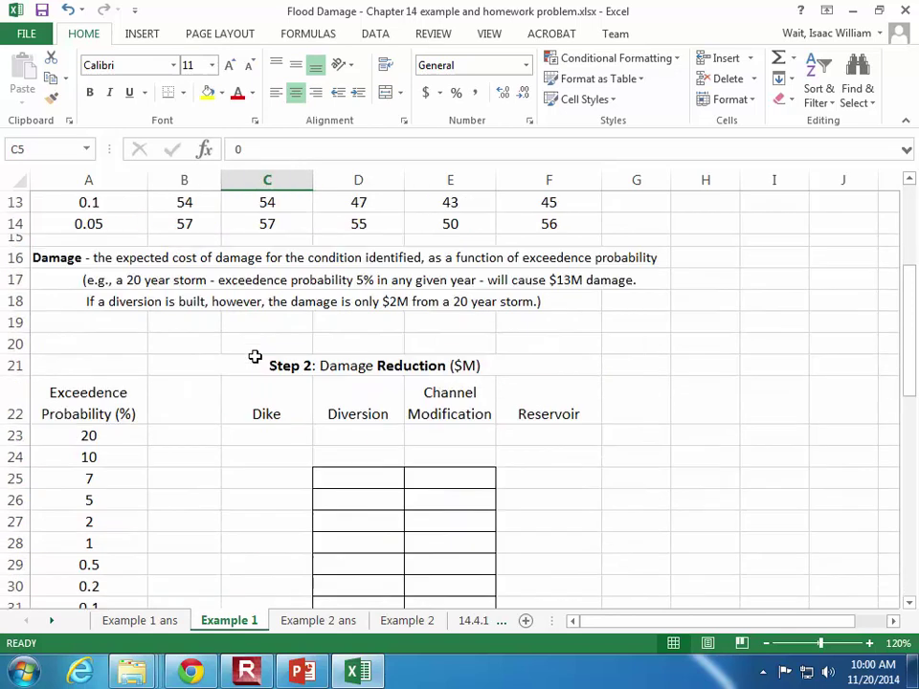
pyautogui.scroll(-3, 256, 364)
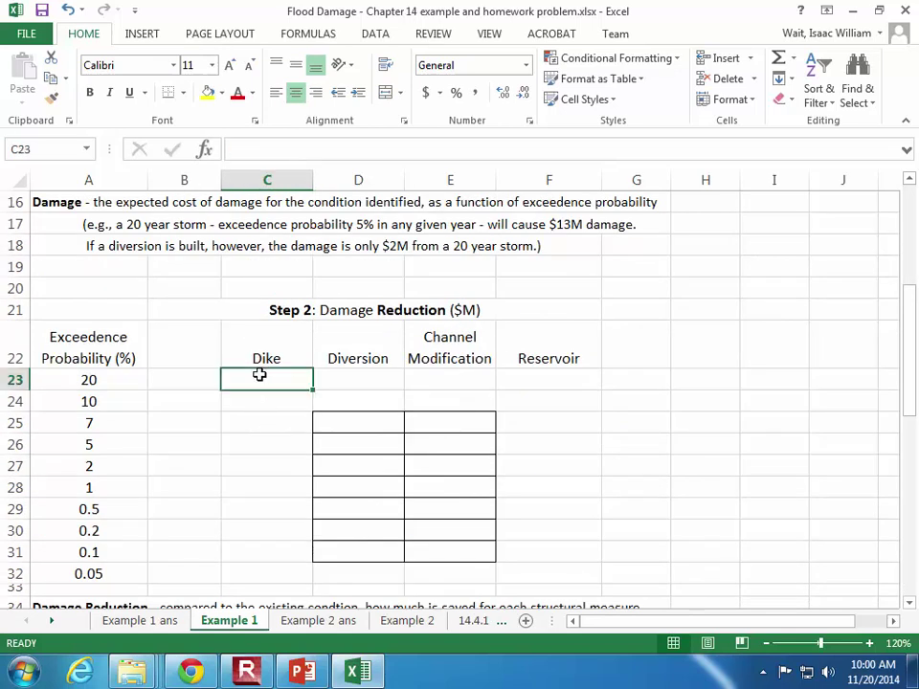
pyautogui.write('0')
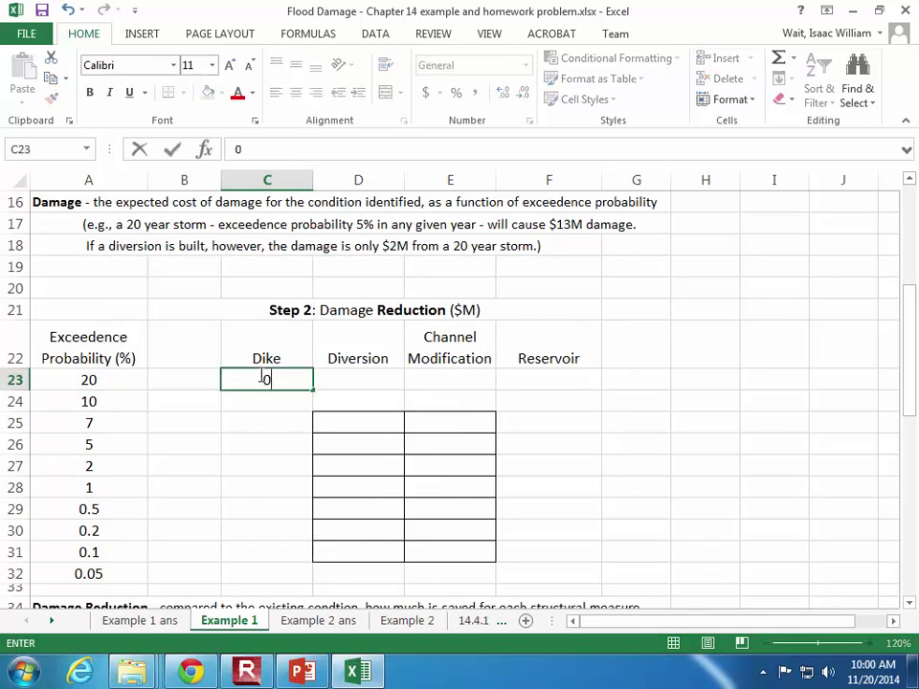
pyautogui.press('Return')
# Calculate the Dike damage reduction at 10% probability in C24 as existing minus dike damage with =B6-C6
pyautogui.scroll(5, 261, 382)
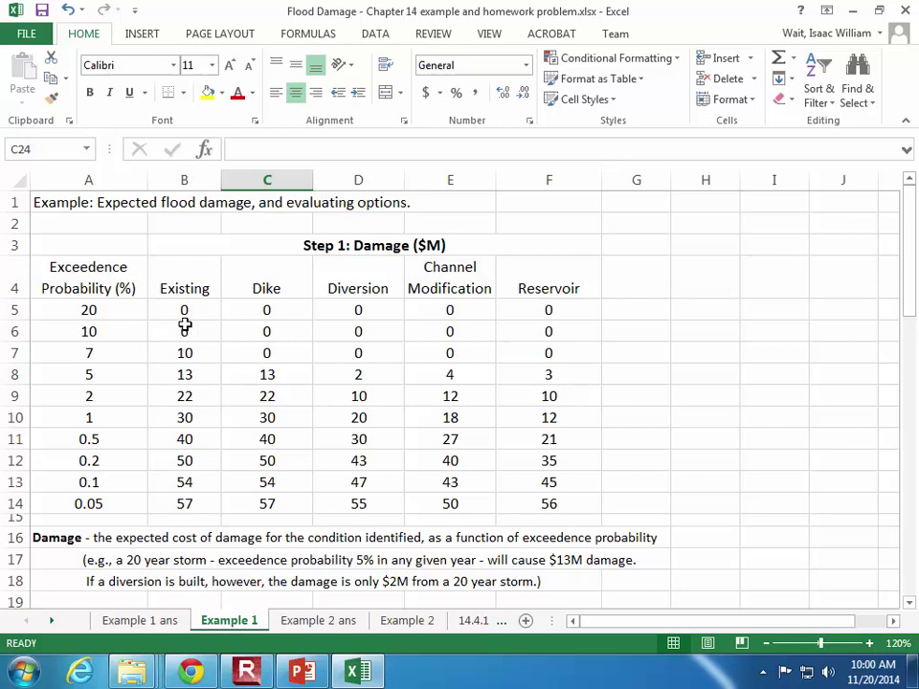
pyautogui.click(281, 327)
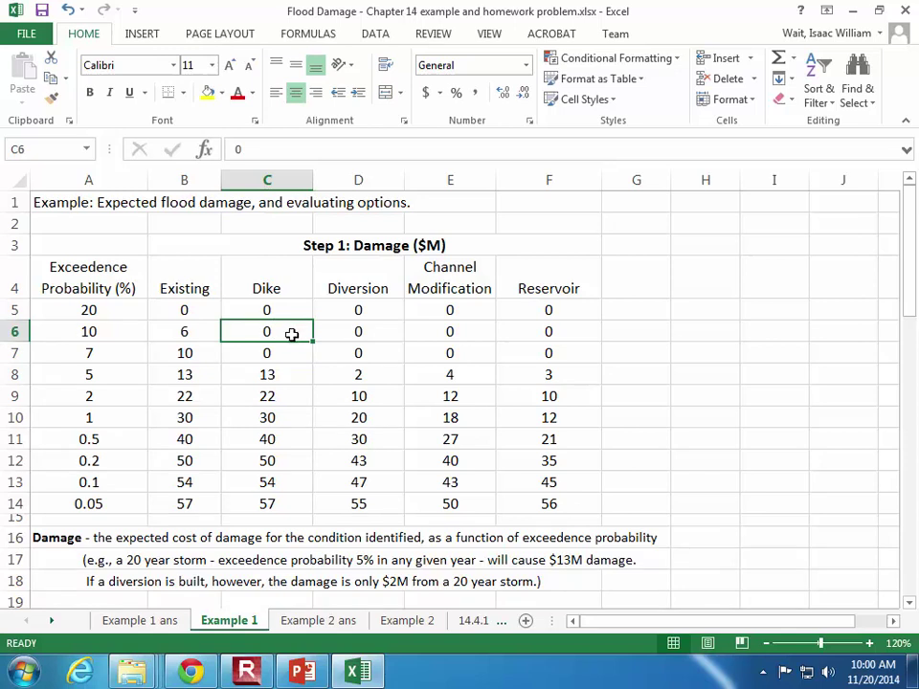
pyautogui.click(198, 328)
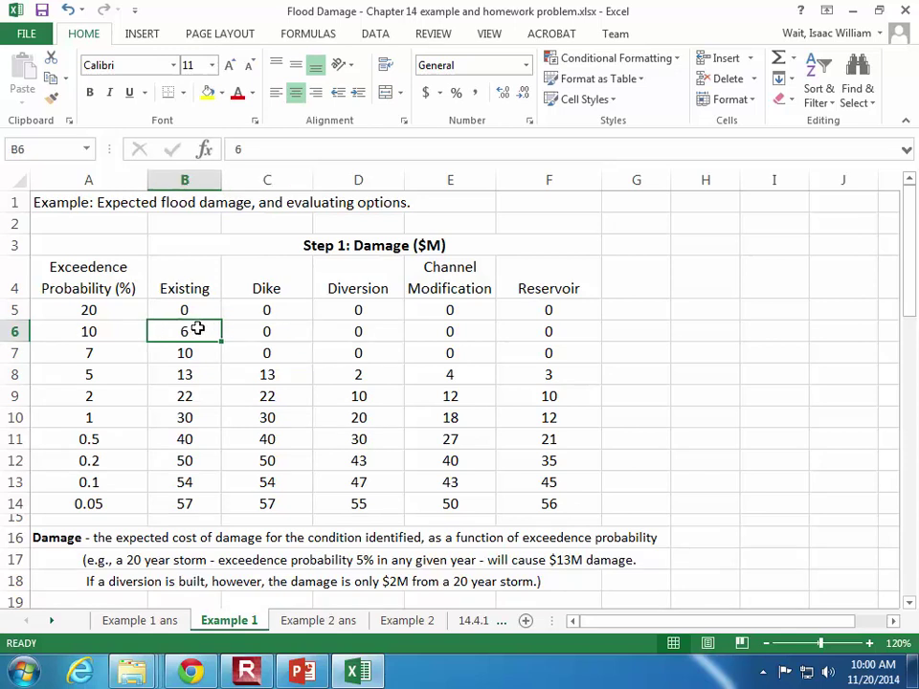
pyautogui.click(129, 328)
pyautogui.scroll(-5, 129, 328)
pyautogui.click(300, 398)
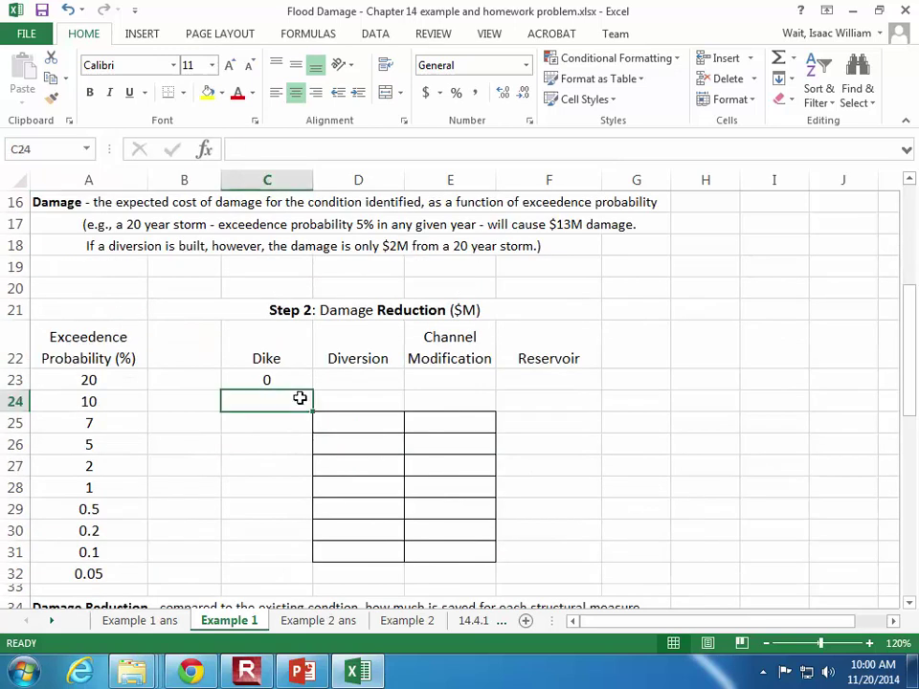
pyautogui.write('=')
pyautogui.scroll(5, 300, 399)
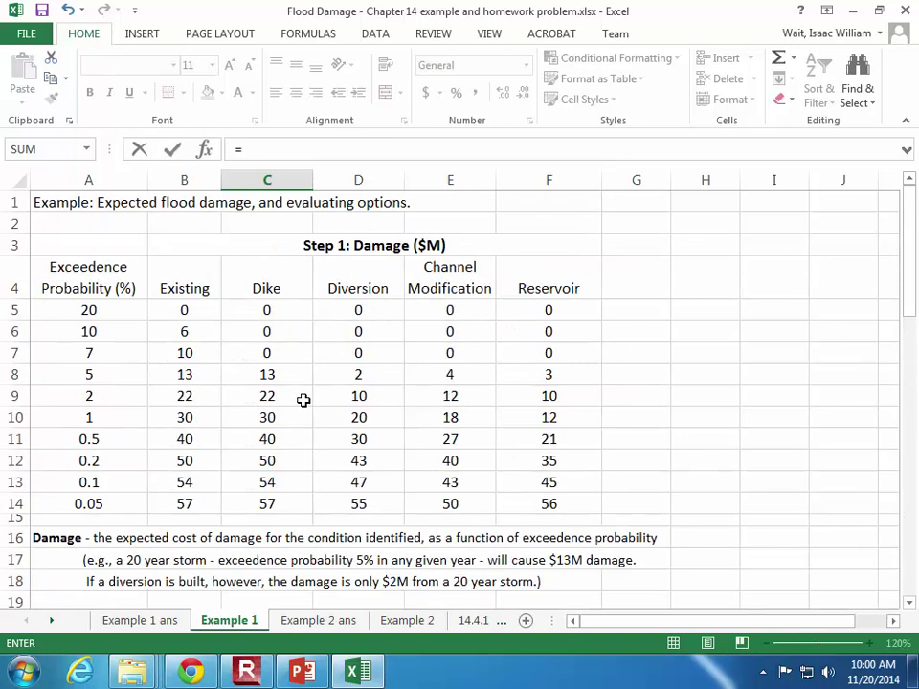
pyautogui.click(190, 326)
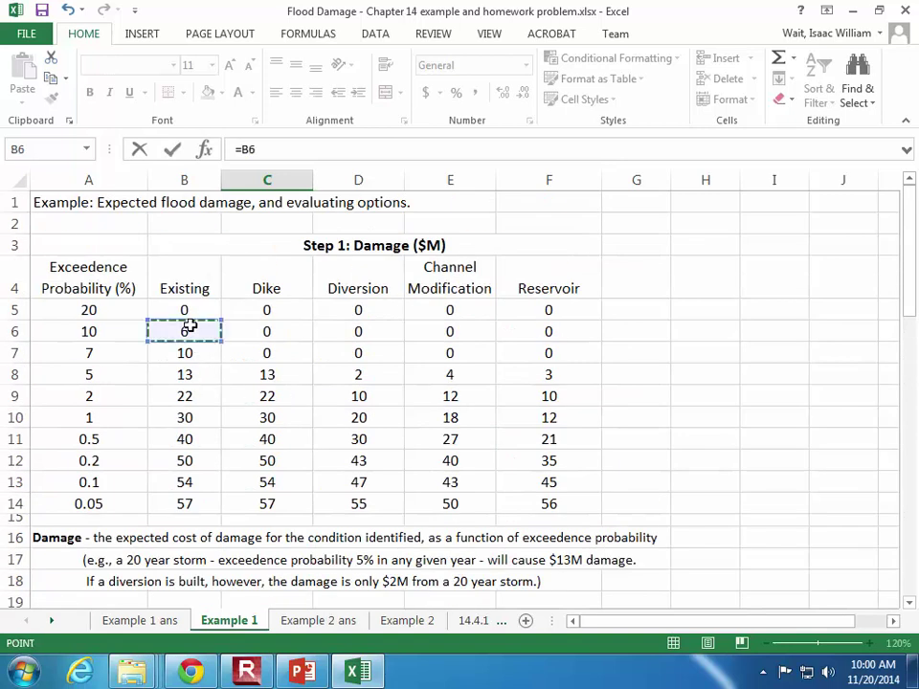
pyautogui.write('-')
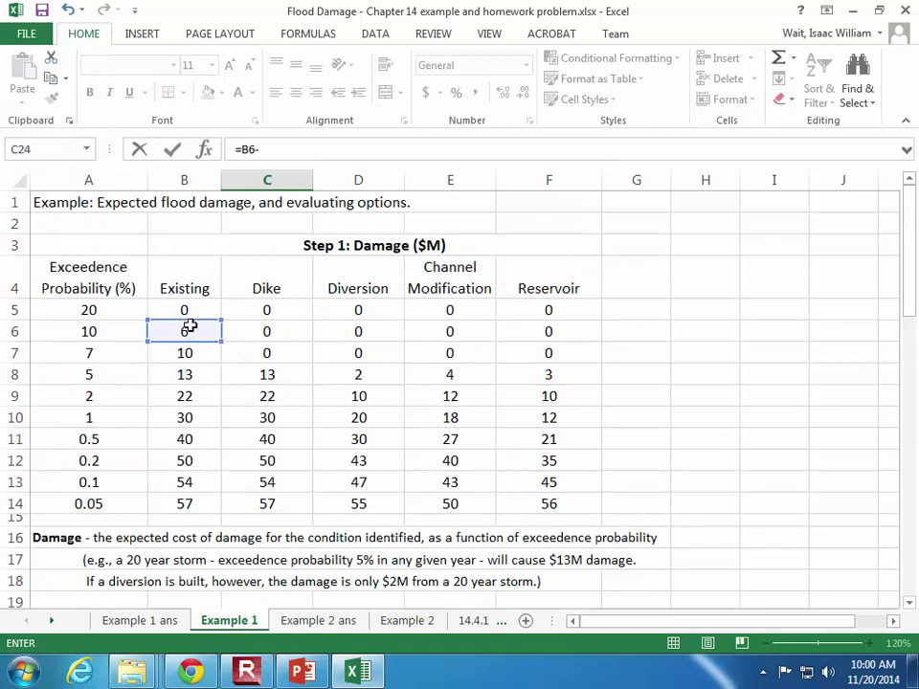
pyautogui.click(282, 333)
pyautogui.press('Return')
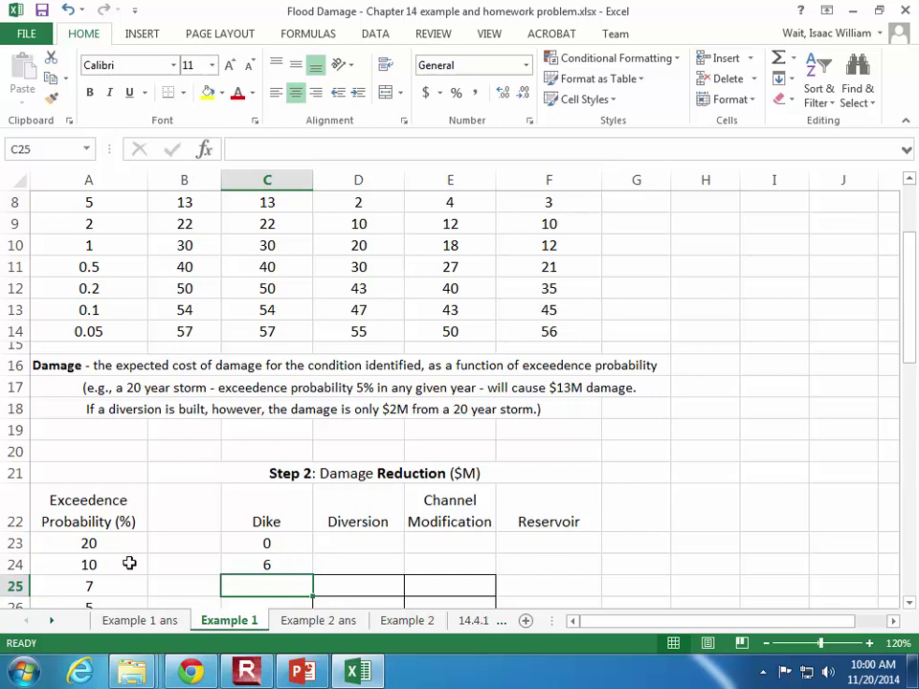
# Fill the Dike damage reduction formula from C24 down through C32
pyautogui.scroll(3, 129, 562)
pyautogui.scroll(-4, 172, 558)
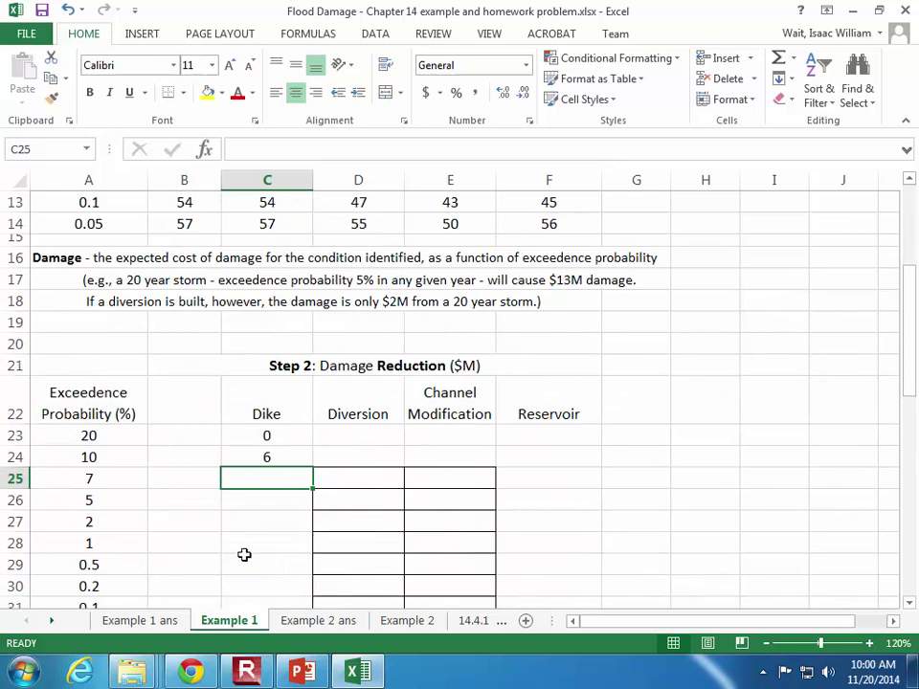
pyautogui.click(271, 456)
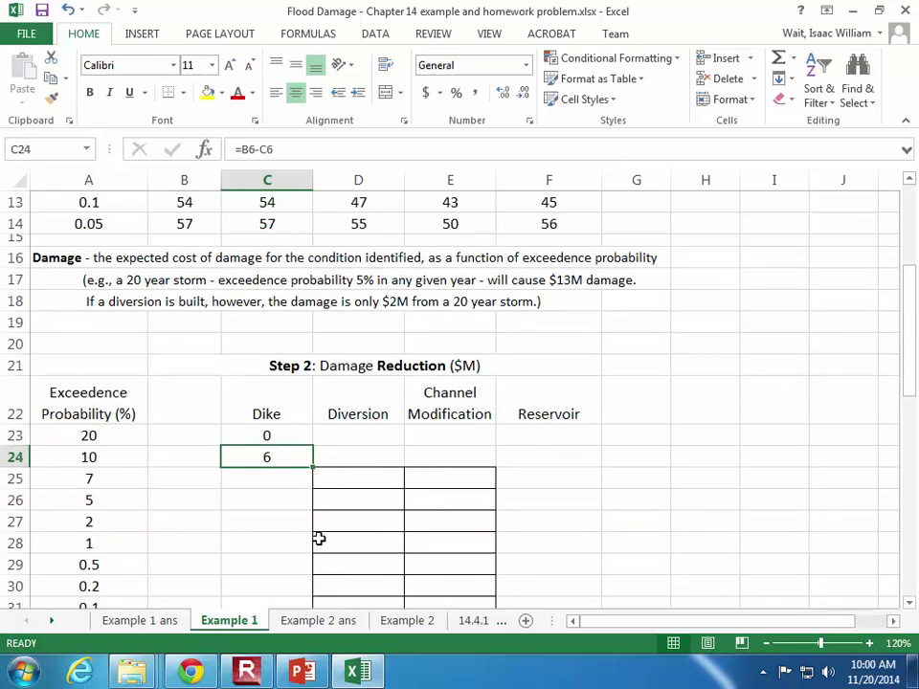
pyautogui.scroll(3, 318, 539)
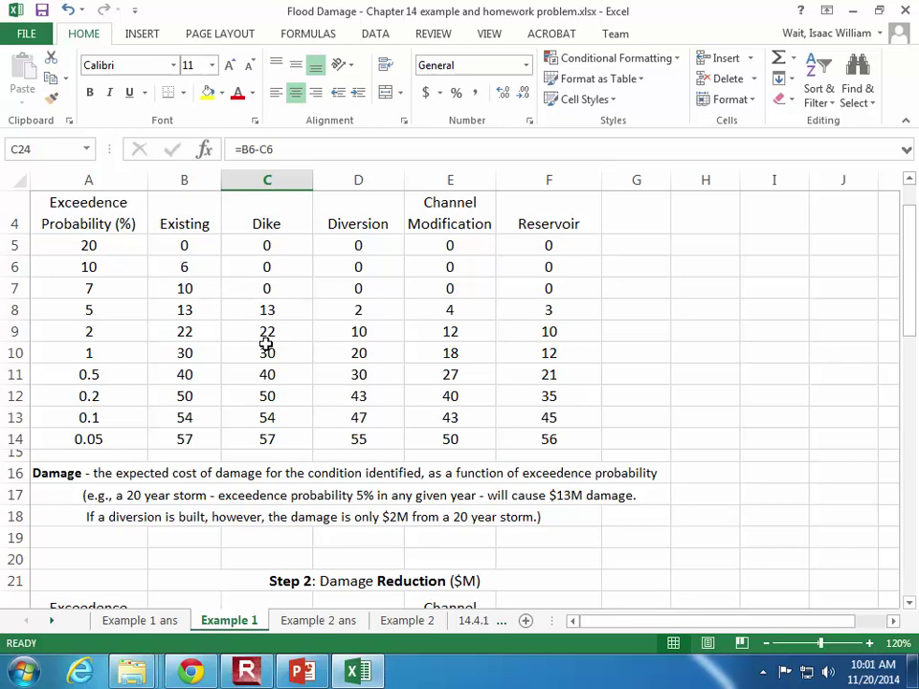
pyautogui.scroll(-5, 264, 347)
pyautogui.moveTo(311, 348); pyautogui.dragTo(308, 510)
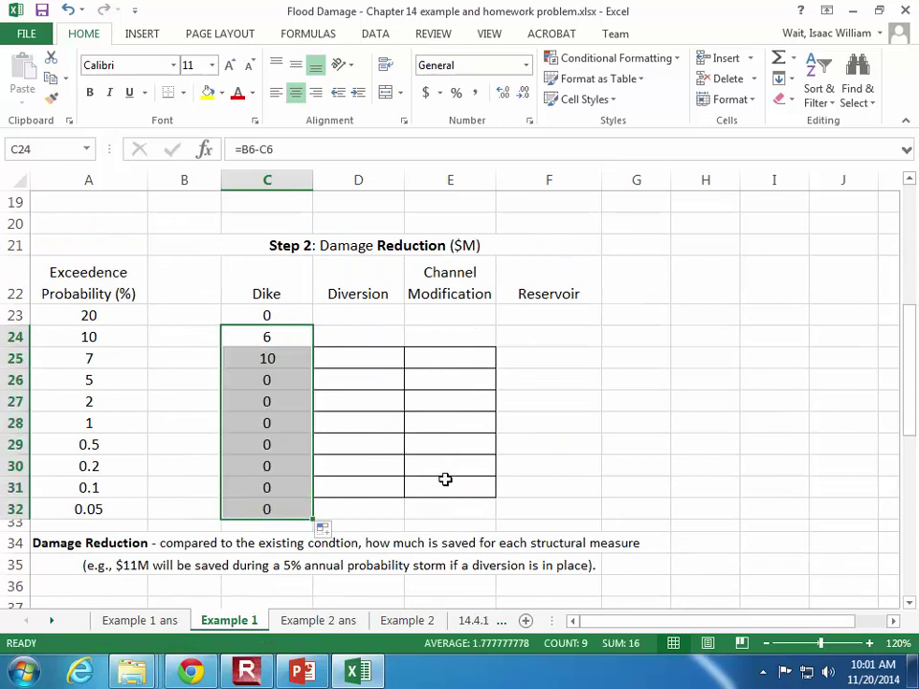
# Remove all borders from the empty Diversion and Channel Modification cells D25:E31
pyautogui.click(640, 485)
pyautogui.moveTo(354, 358); pyautogui.dragTo(461, 484)
pyautogui.click(183, 94)
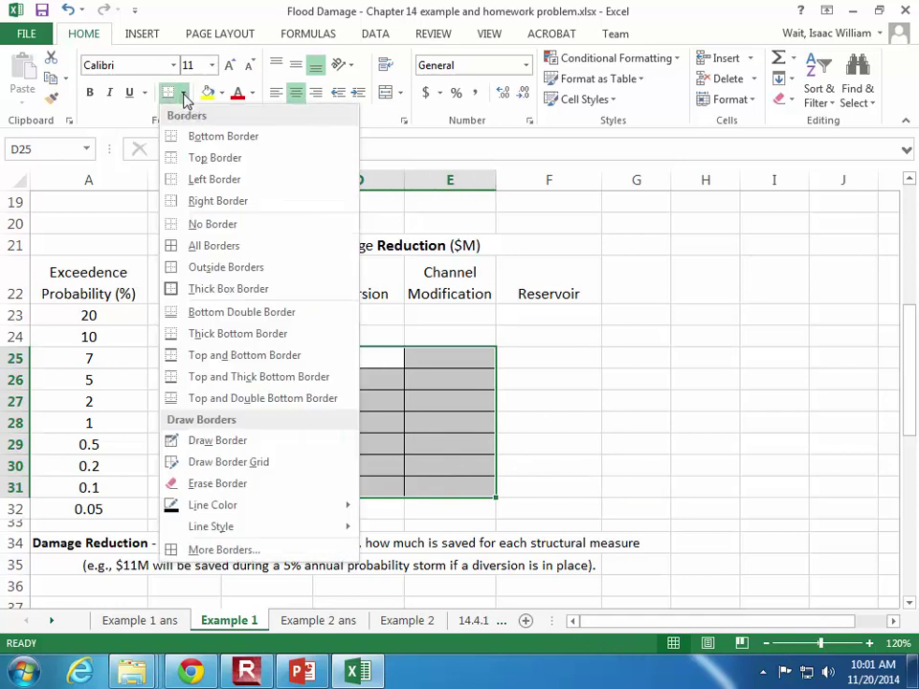
pyautogui.click(213, 224)
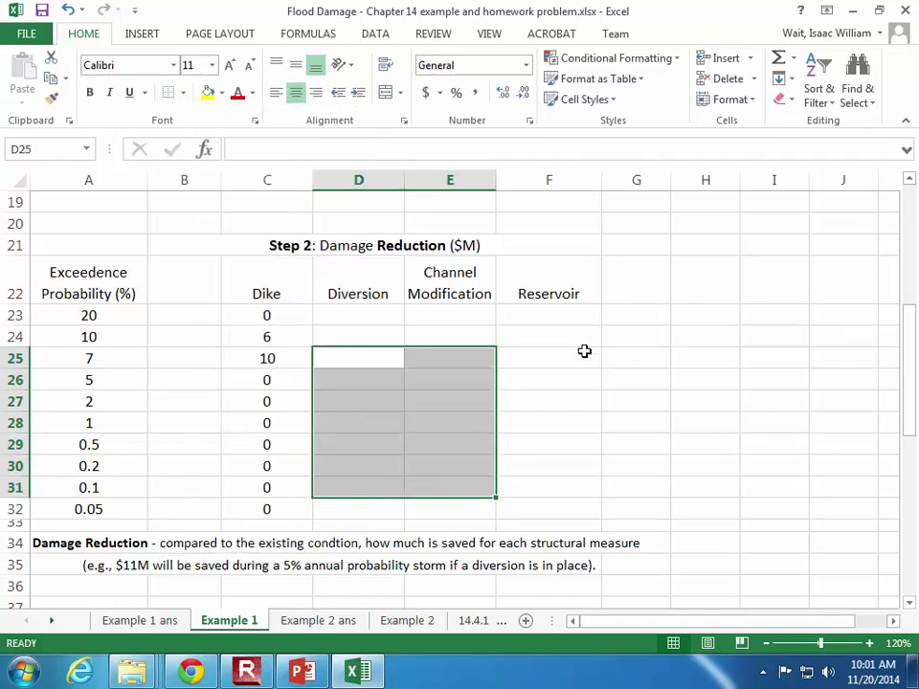
pyautogui.click(579, 356)
# Examine the Dike damage reductions at 7% and 5% probability against the Step 1 damages they are calculated from
pyautogui.click(264, 378)
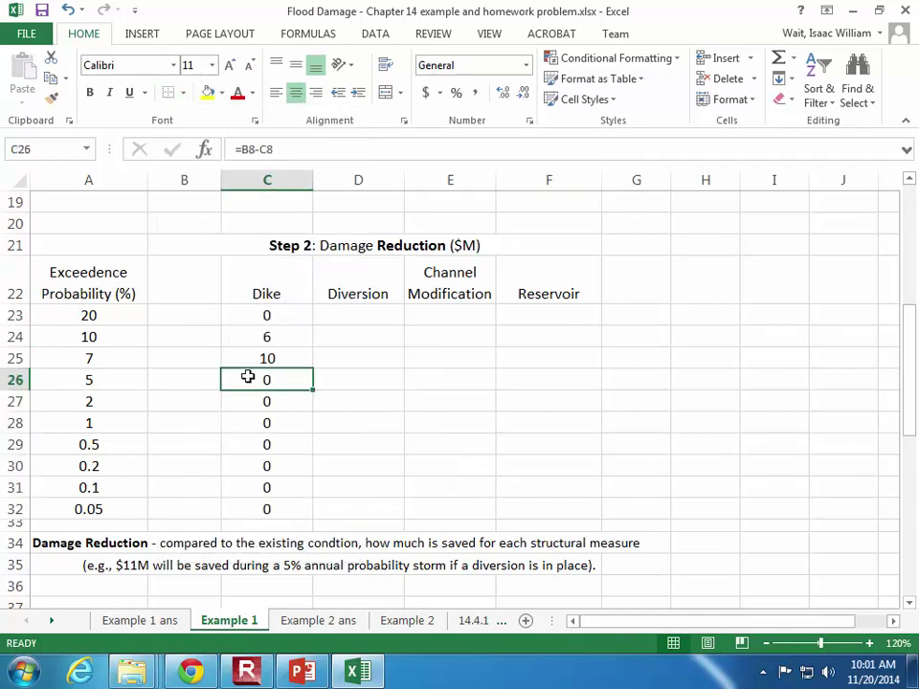
pyautogui.click(126, 361)
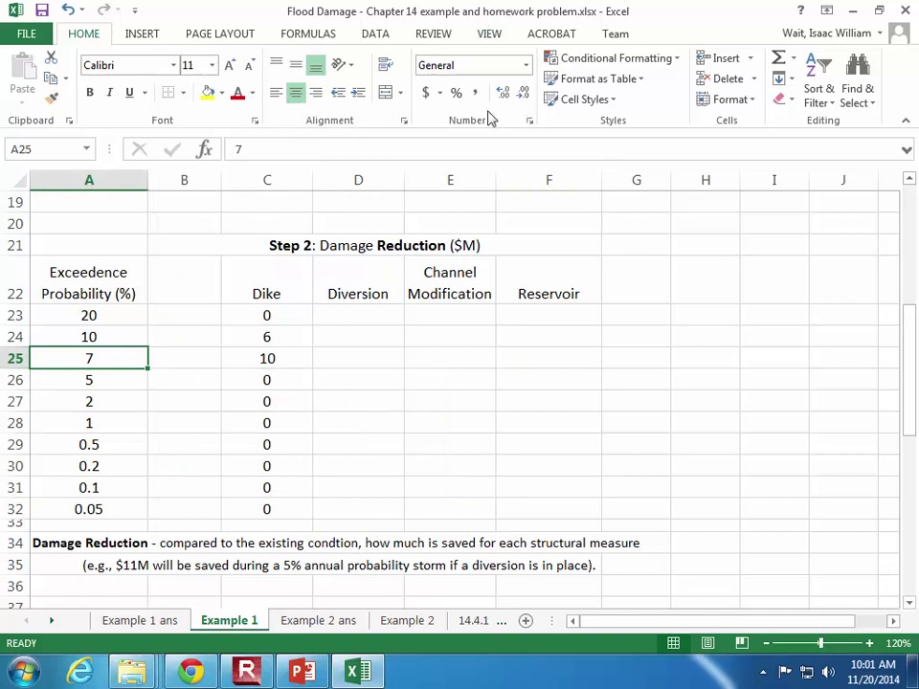
pyautogui.click(130, 379)
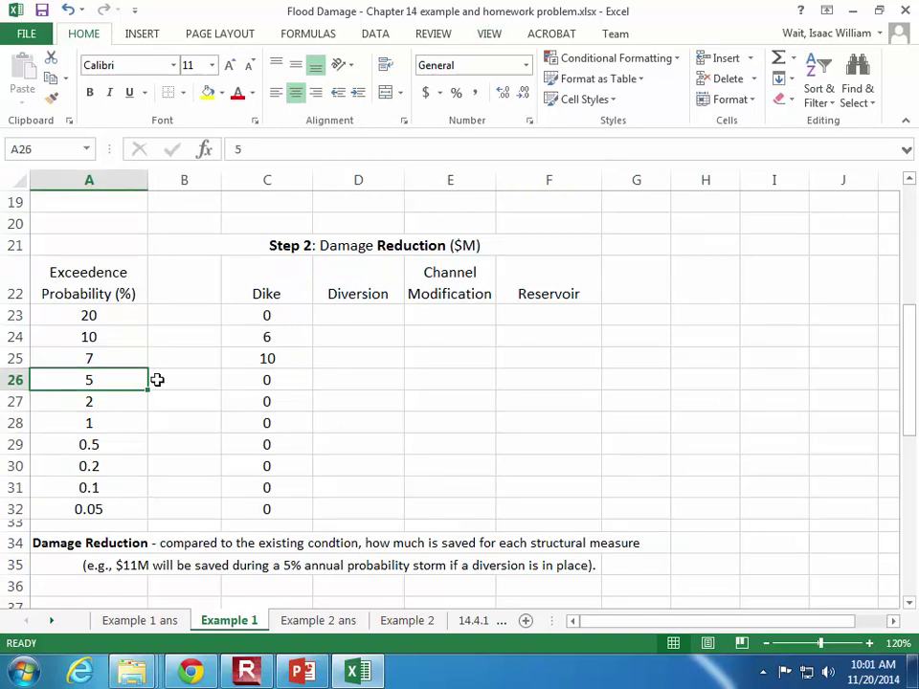
pyautogui.scroll(1, 273, 391)
pyautogui.scroll(-1, 275, 393)
pyautogui.click(277, 381)
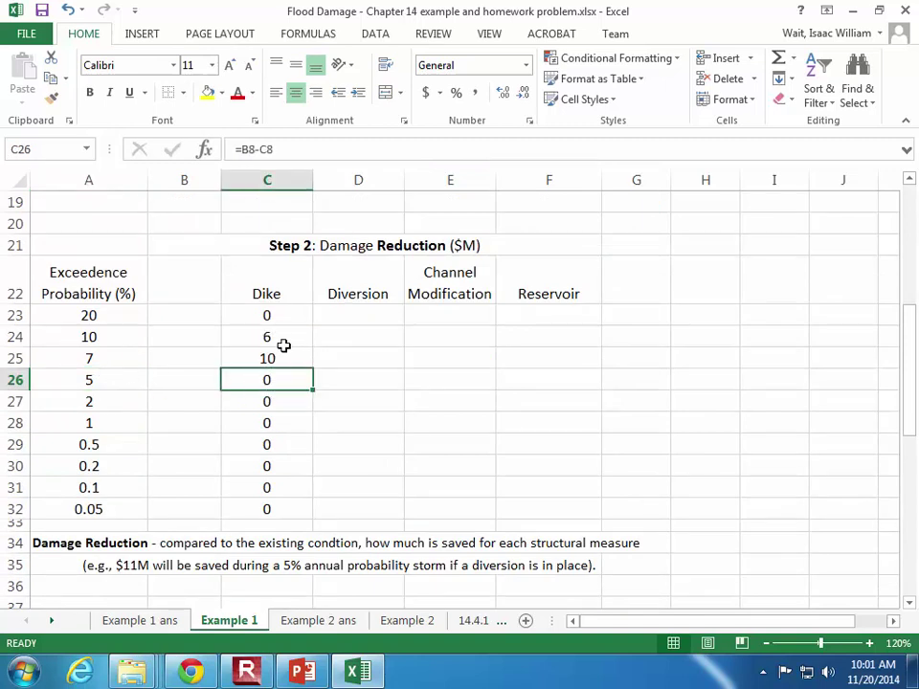
pyautogui.scroll(5, 282, 352)
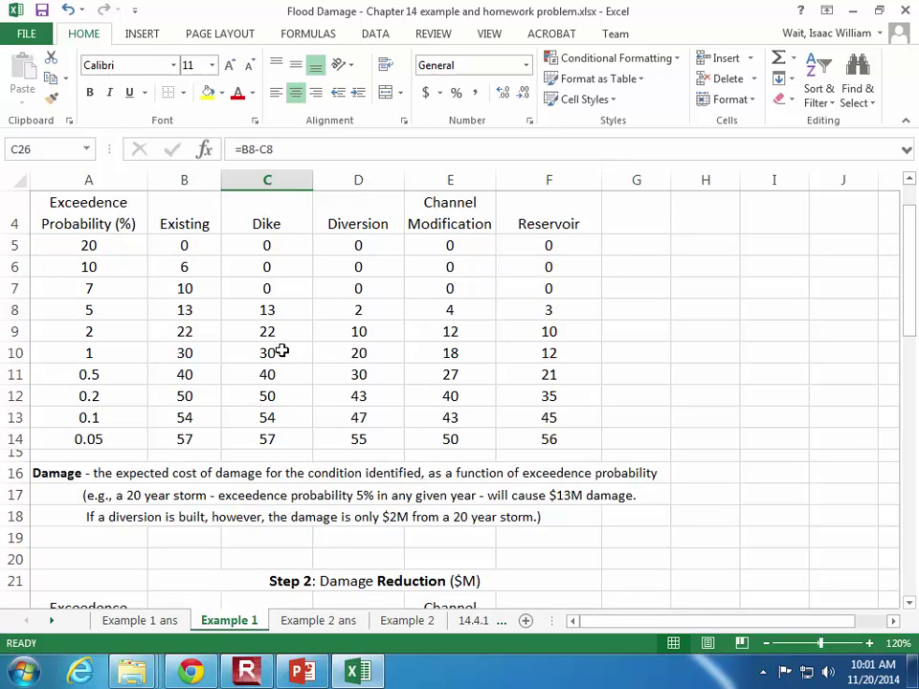
pyautogui.scroll(-5, 296, 360)
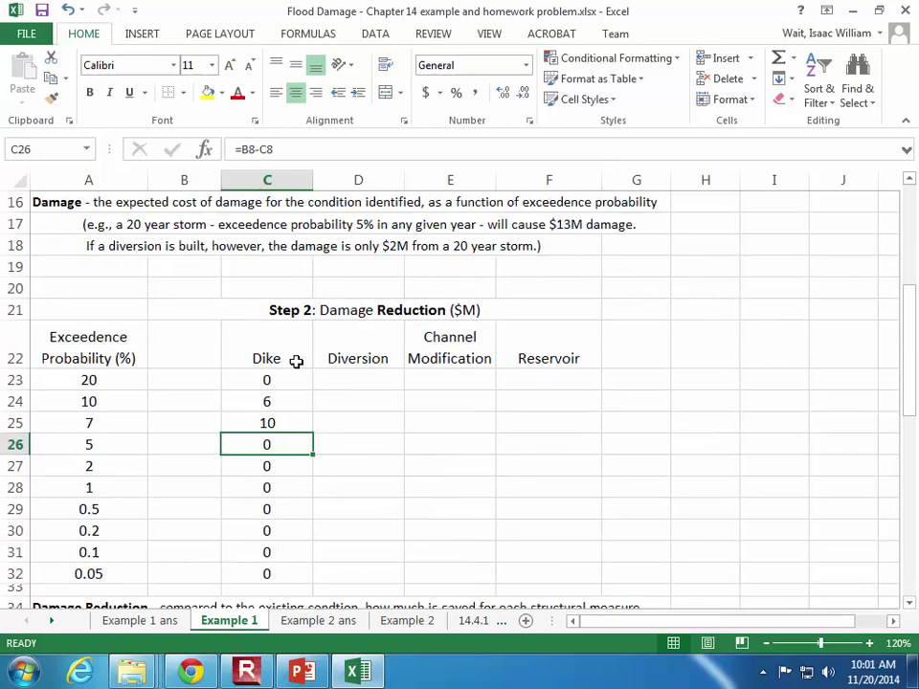
# Calculate the Diversion damage reduction at 20% probability in D23 as existing minus diversion damage with =B5-D5
pyautogui.click(364, 314)
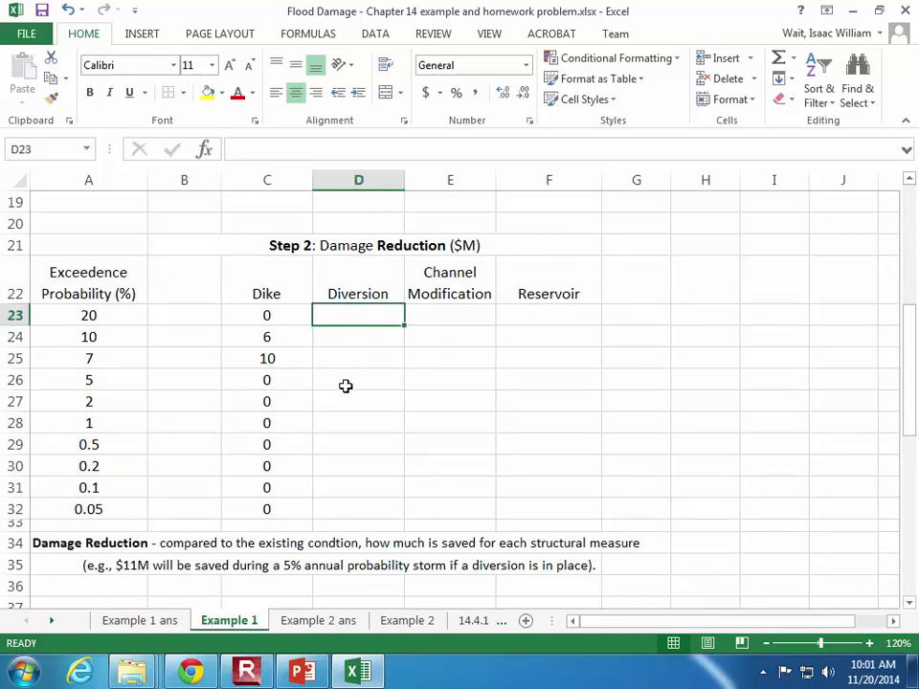
pyautogui.scroll(5, 346, 386)
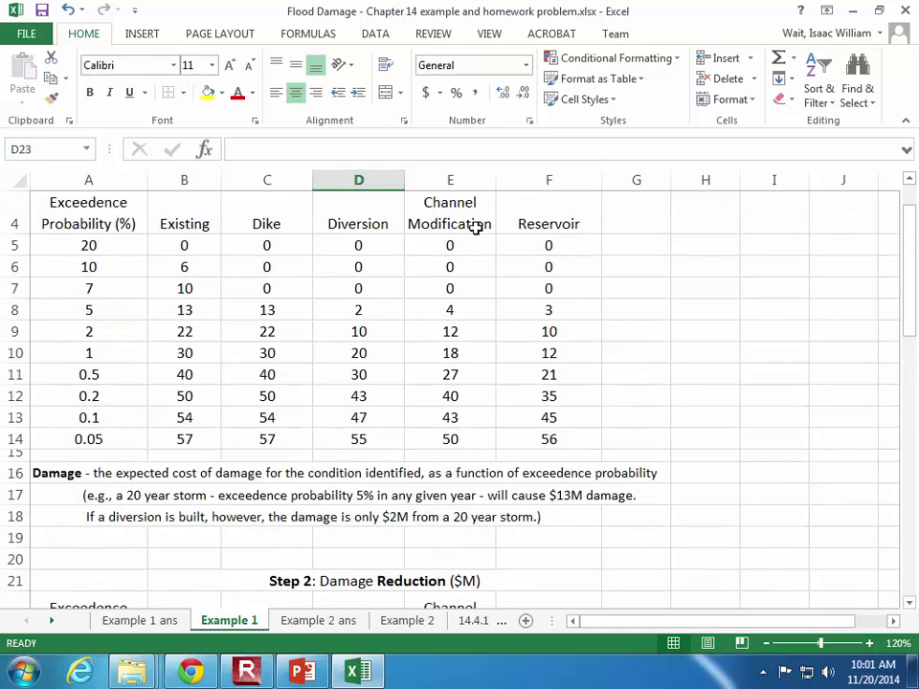
pyautogui.write('=')
pyautogui.scroll(2, 388, 326)
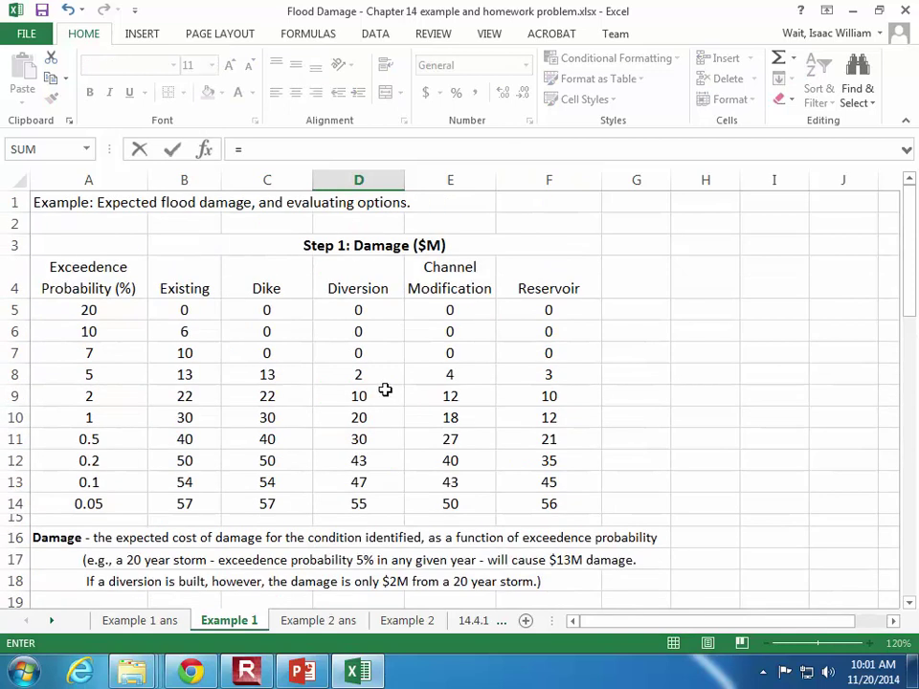
pyautogui.click(186, 309)
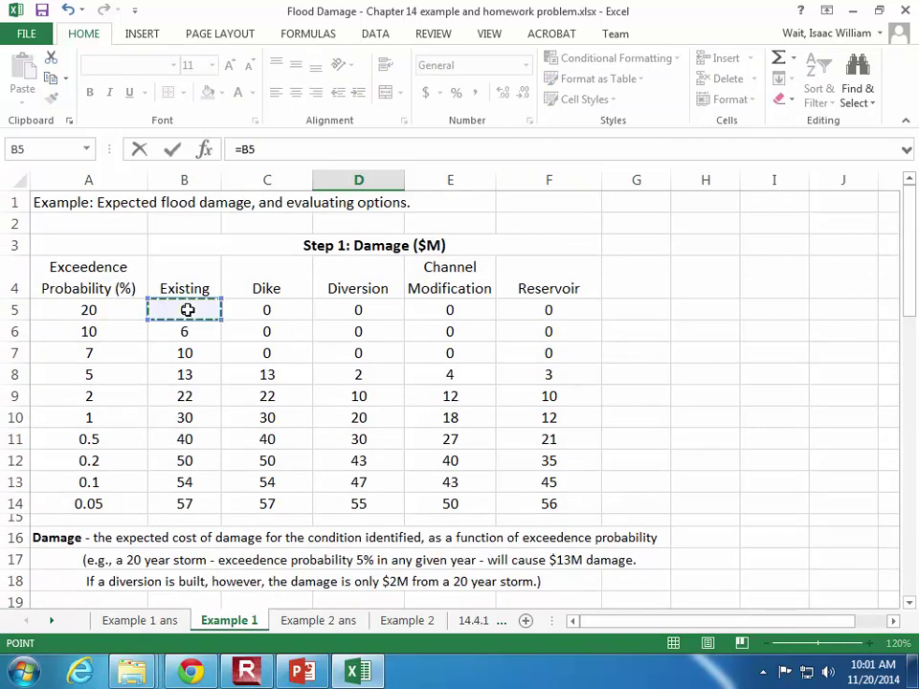
pyautogui.write('-')
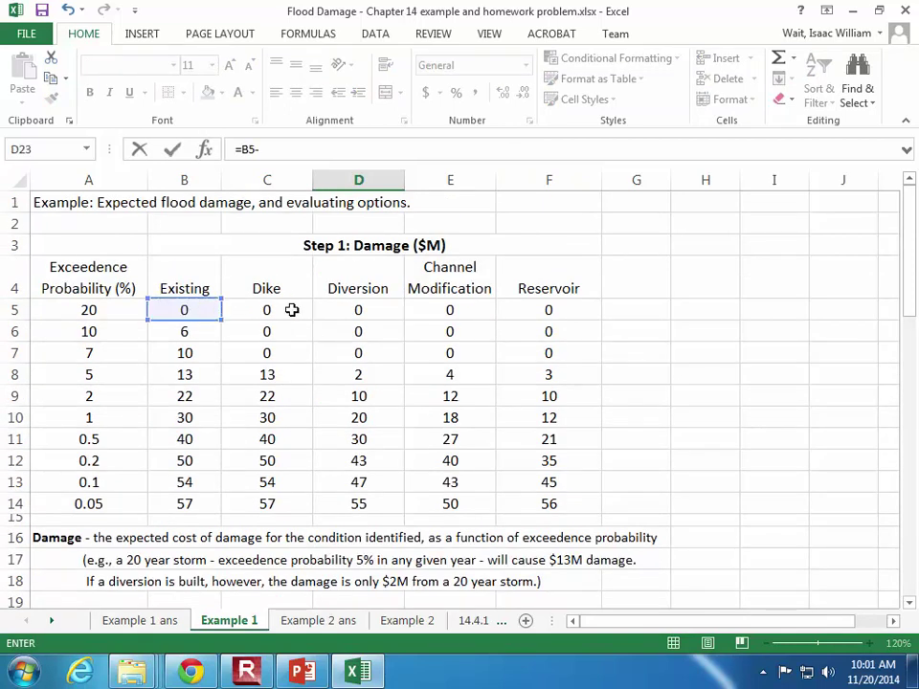
pyautogui.click(359, 313)
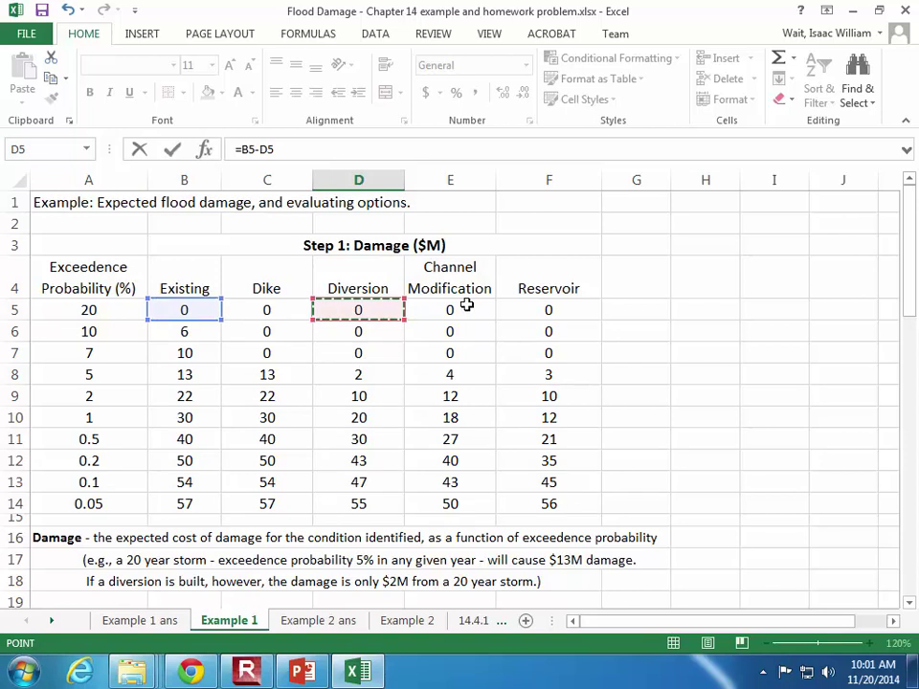
pyautogui.press('Return')
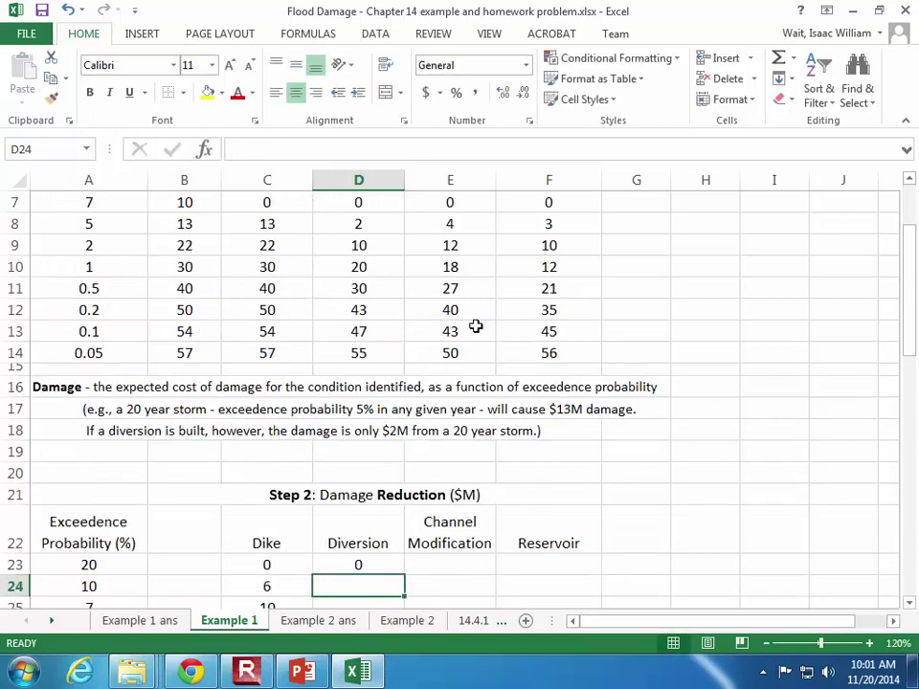
# Fill the Diversion damage reduction formula from D23 down through D32
pyautogui.click(369, 564)
pyautogui.scroll(-2, 404, 558)
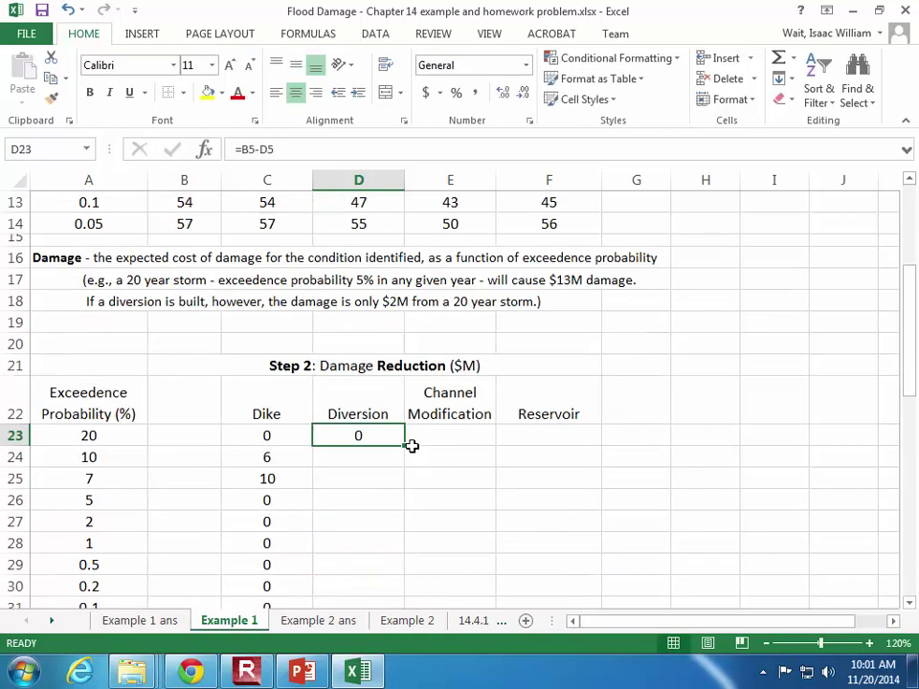
pyautogui.moveTo(406, 446); pyautogui.dragTo(406, 566)
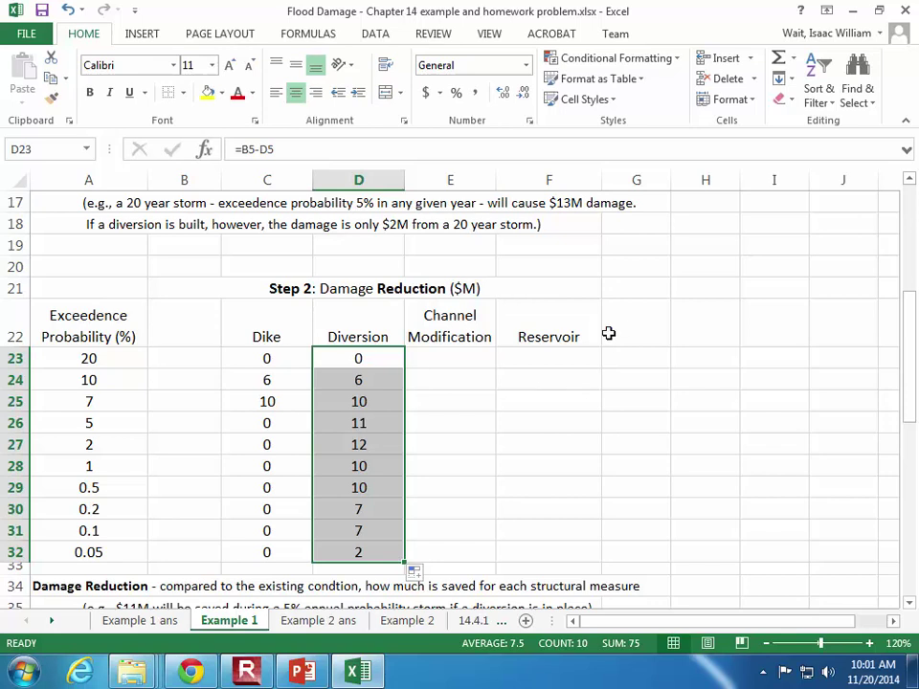
pyautogui.scroll(-2, 213, 517)
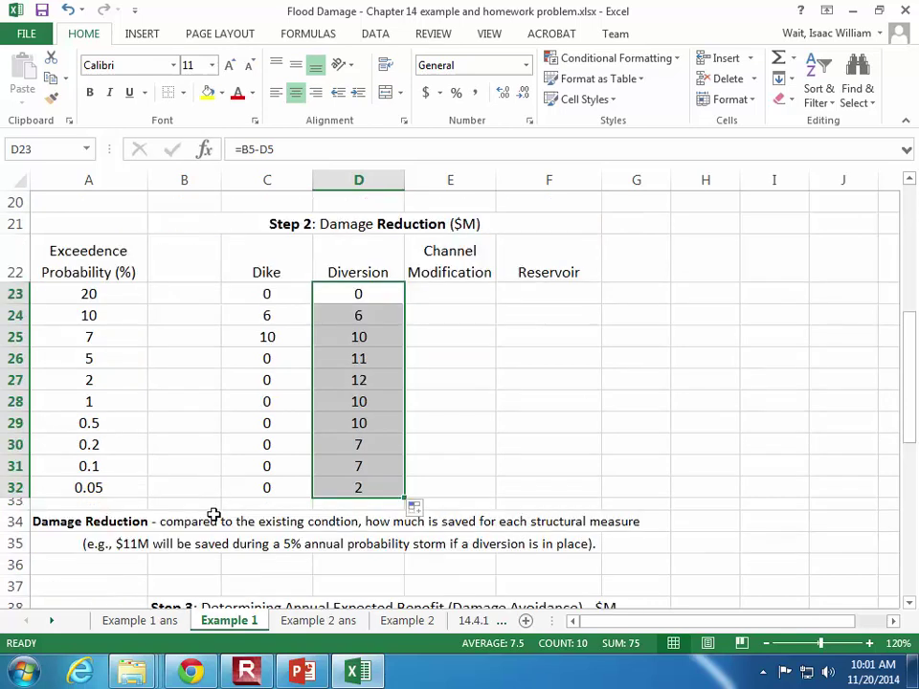
# Copy the Step 1 exceedence probability heading and values A4:A14 into the Step 2 table starting at A22
pyautogui.scroll(7, 202, 493)
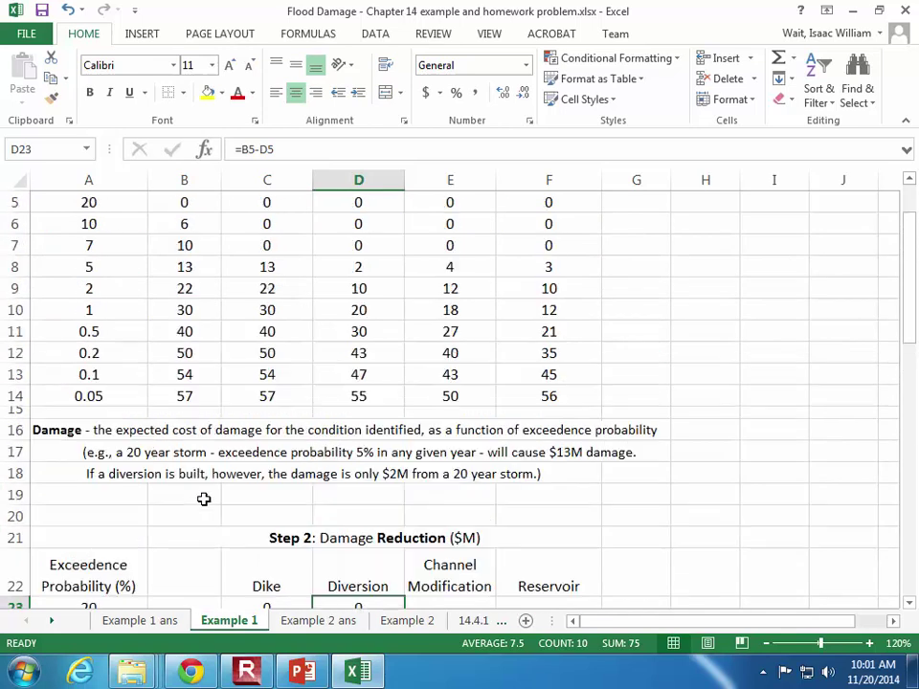
pyautogui.moveTo(77, 282); pyautogui.dragTo(112, 504)
pyautogui.hotkey('ctrl', 'c')
pyautogui.scroll(-4, 113, 510)
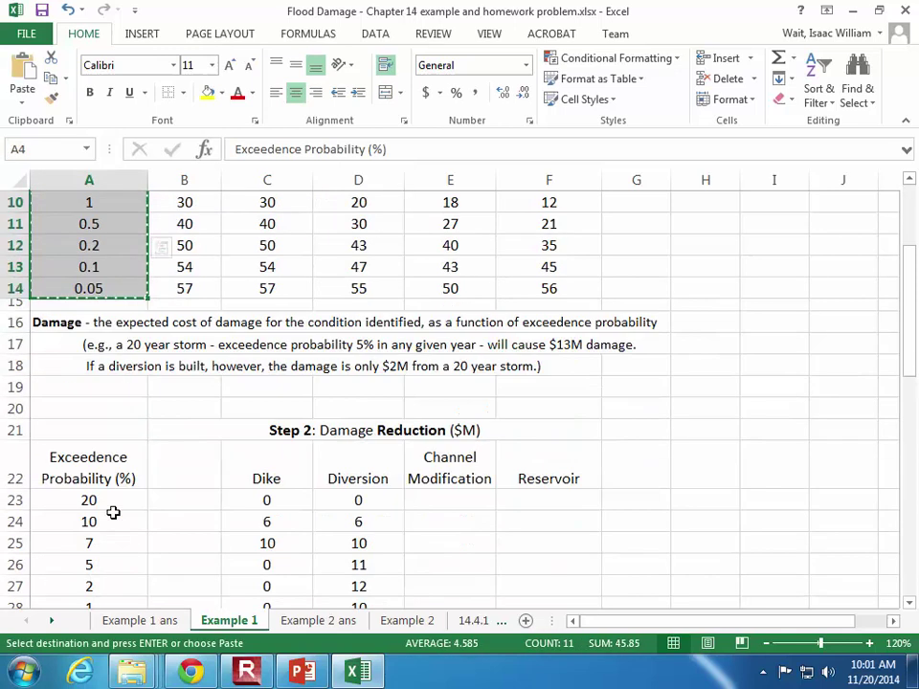
pyautogui.click(114, 393)
pyautogui.hotkey('ctrl', 'v')
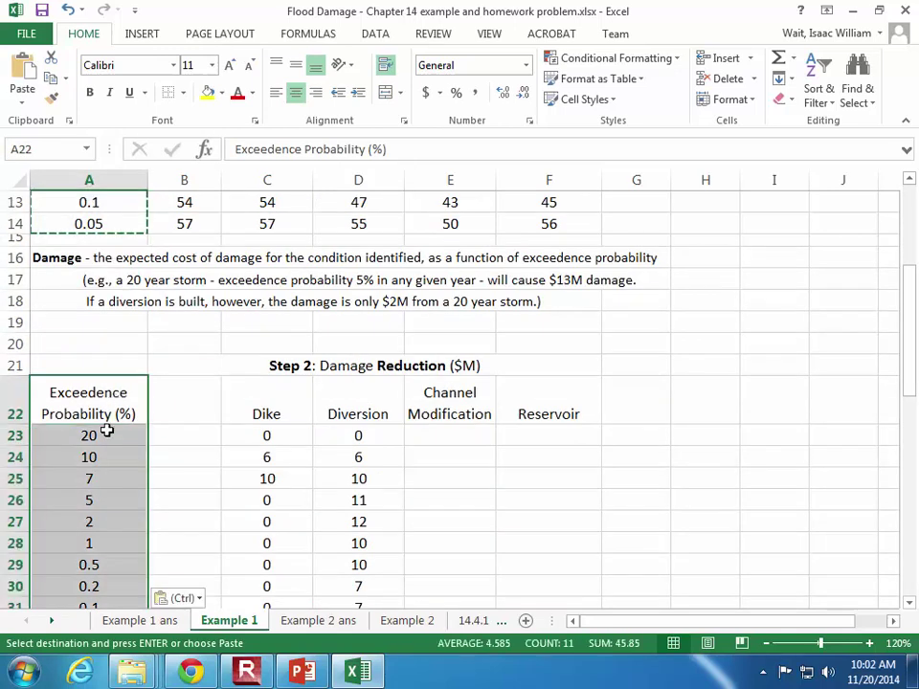
# Copy the Step 1 headings Dike through Reservoir from C4:F4 onto the Step 2 heading row at C22:F22
pyautogui.scroll(4, 153, 402)
pyautogui.moveTo(266, 282); pyautogui.dragTo(517, 293)
pyautogui.hotkey('ctrl', 'c')
pyautogui.scroll(-4, 511, 319)
pyautogui.click(267, 406)
pyautogui.hotkey('ctrl', 'v')
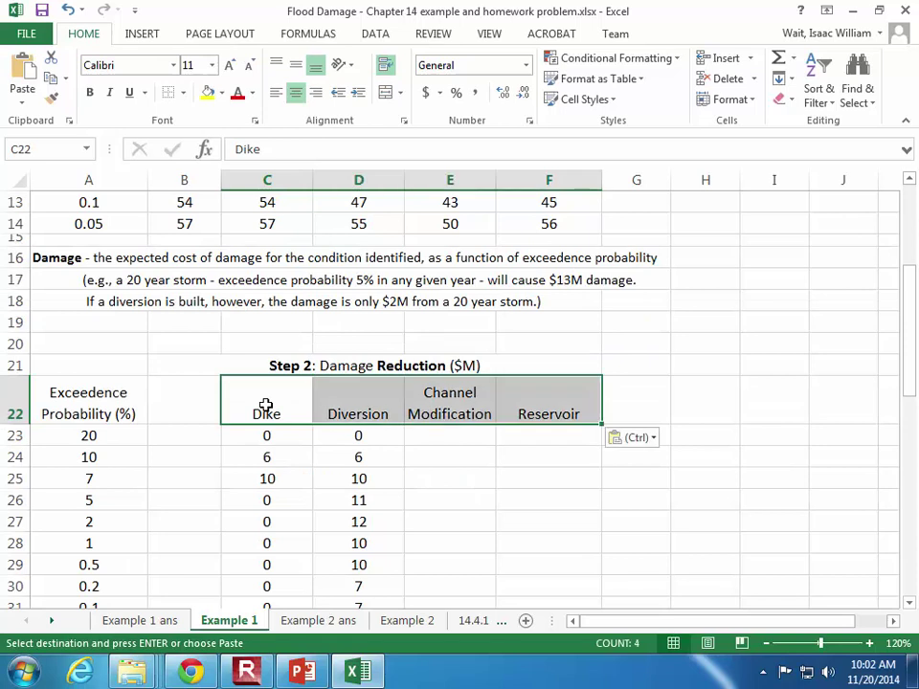
pyautogui.click(563, 496)
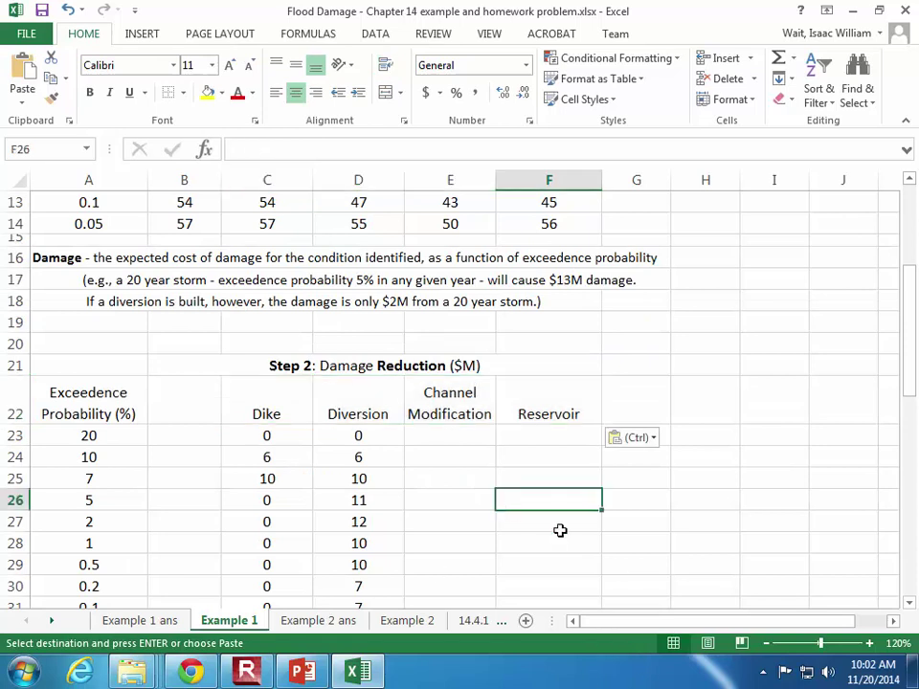
# Calculate the Channel Modification damage reduction at 20% probability in E23 with =B5-E5
pyautogui.click(461, 433)
pyautogui.scroll(-1, 479, 517)
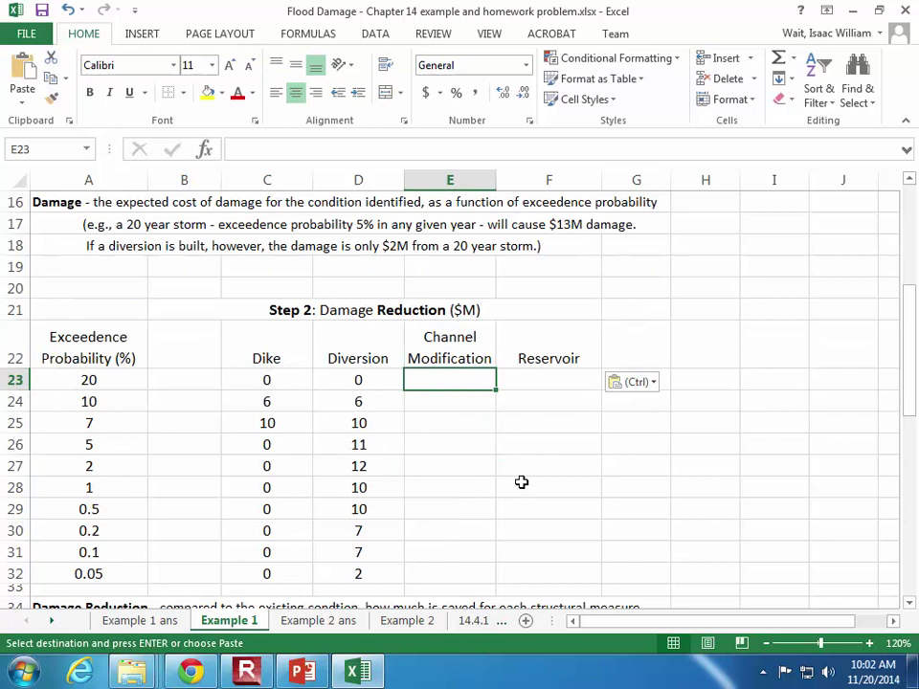
pyautogui.write('=')
pyautogui.scroll(5, 521, 480)
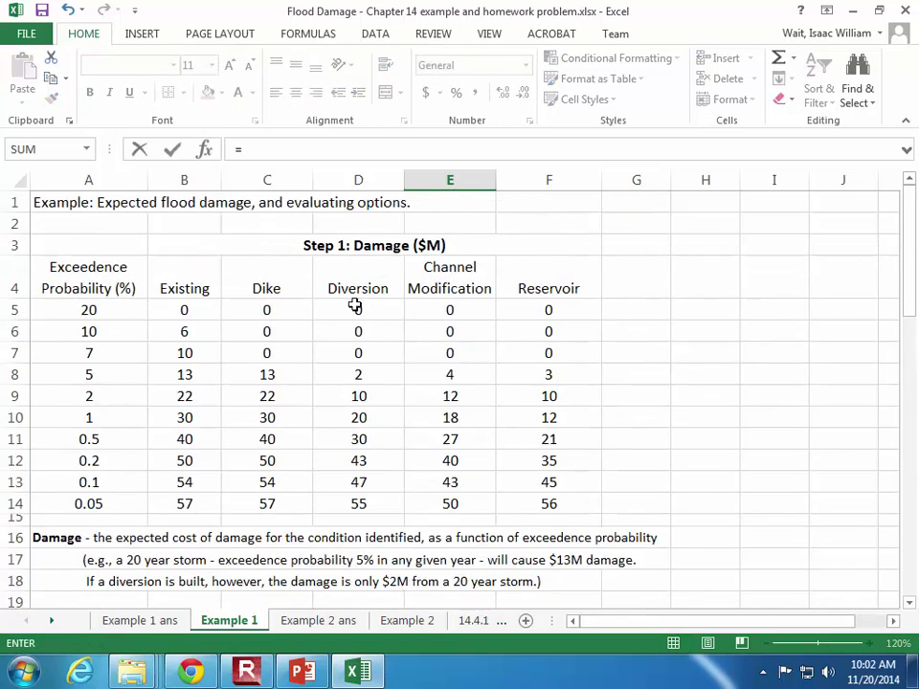
pyautogui.click(199, 308)
pyautogui.write('-')
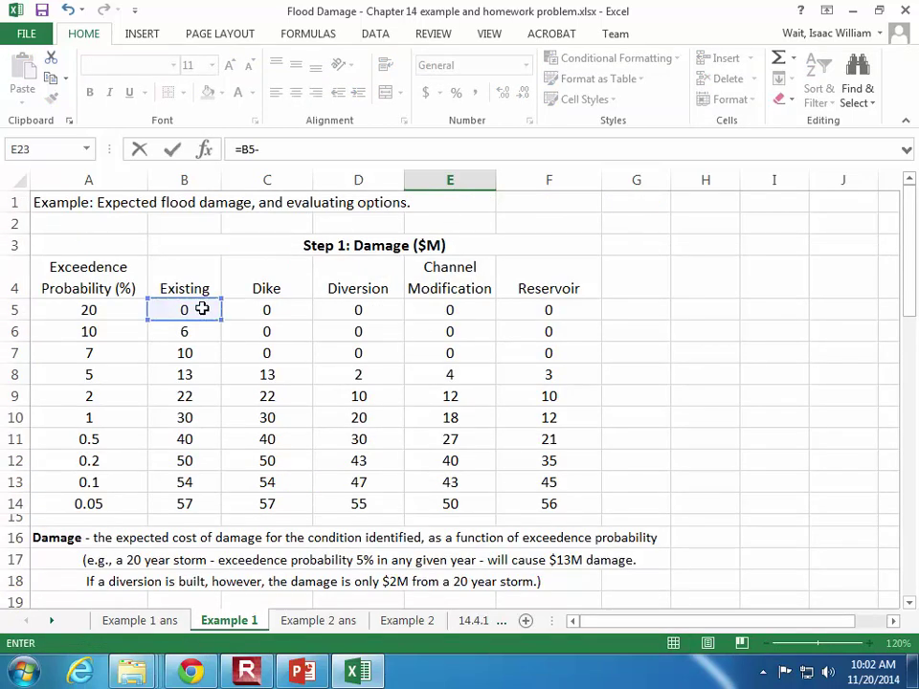
pyautogui.click(448, 309)
pyautogui.press('Return')
# Fill the Channel Modification damage reduction formula from E23 down through E32
pyautogui.scroll(-3, 489, 467)
pyautogui.click(471, 378)
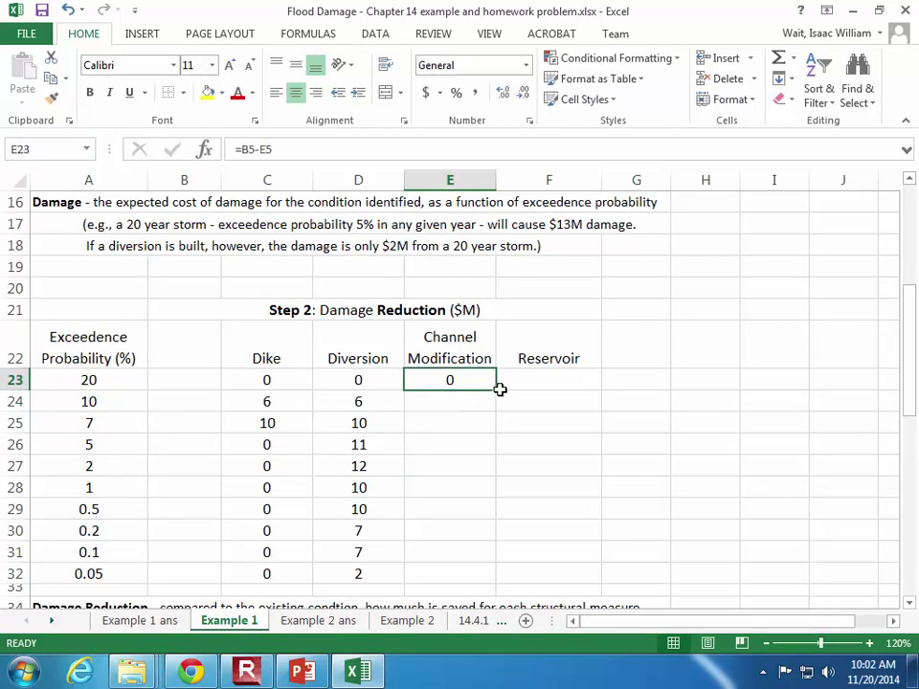
pyautogui.moveTo(496, 392); pyautogui.dragTo(492, 577)
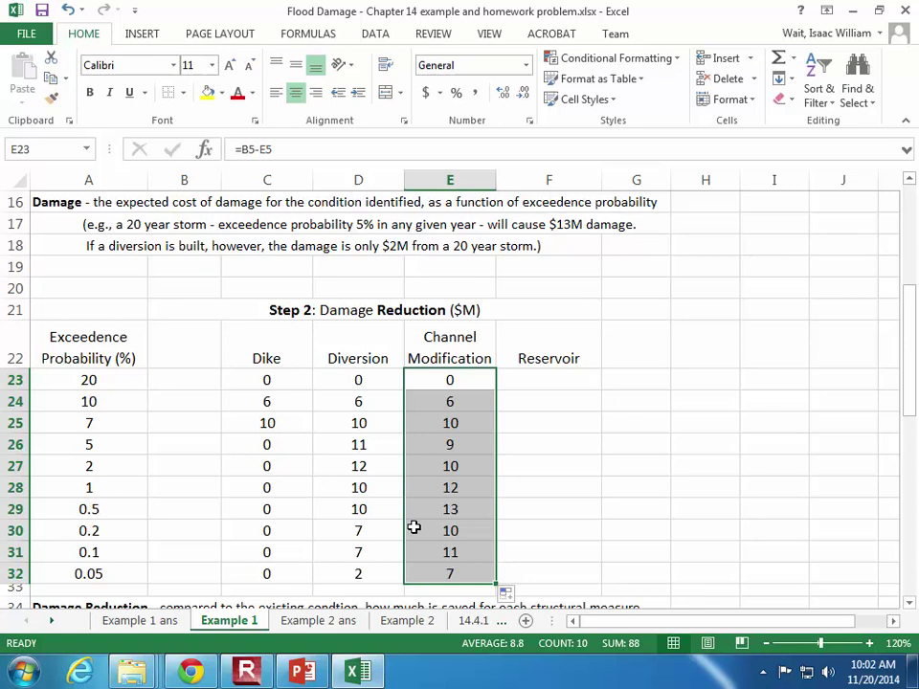
# Calculate the Reservoir damage reduction at 20% probability in F23 as existing minus reservoir damage with =B5-F5
pyautogui.scroll(5, 414, 527)
pyautogui.scroll(-5, 413, 527)
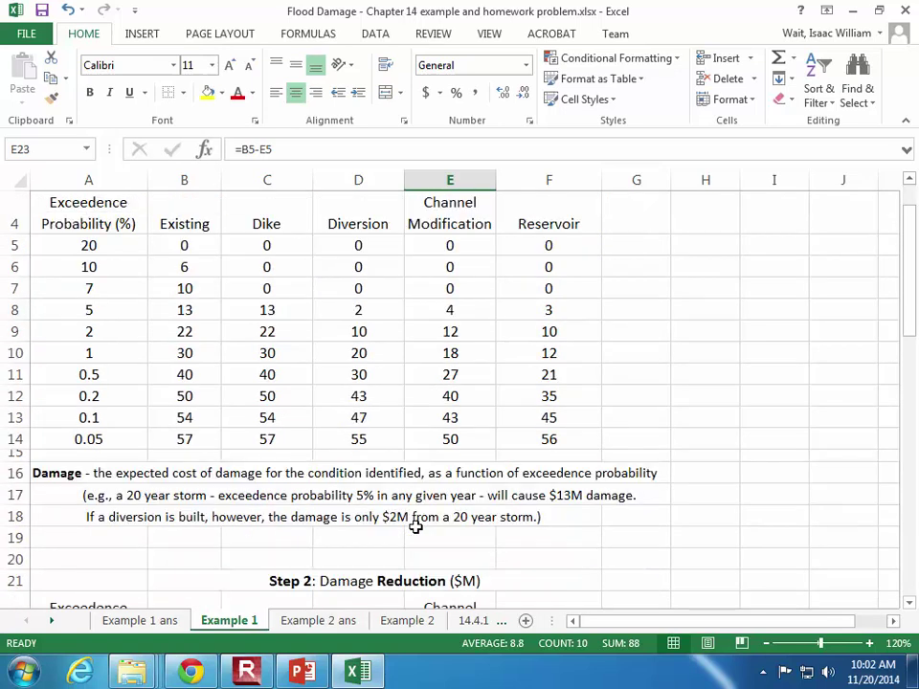
pyautogui.click(542, 422)
pyautogui.click(542, 380)
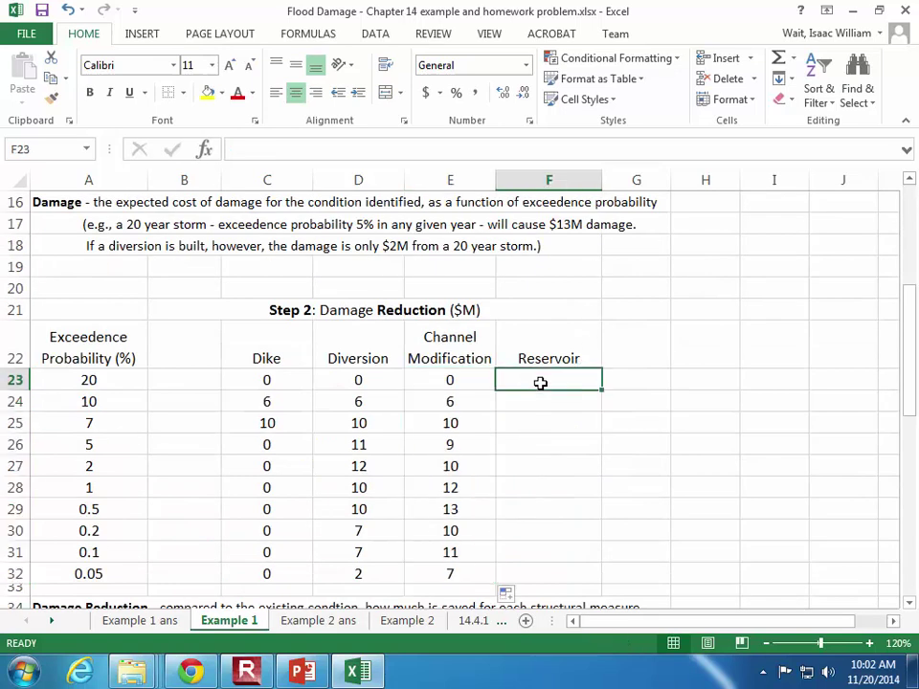
pyautogui.write('=')
pyautogui.scroll(5, 540, 383)
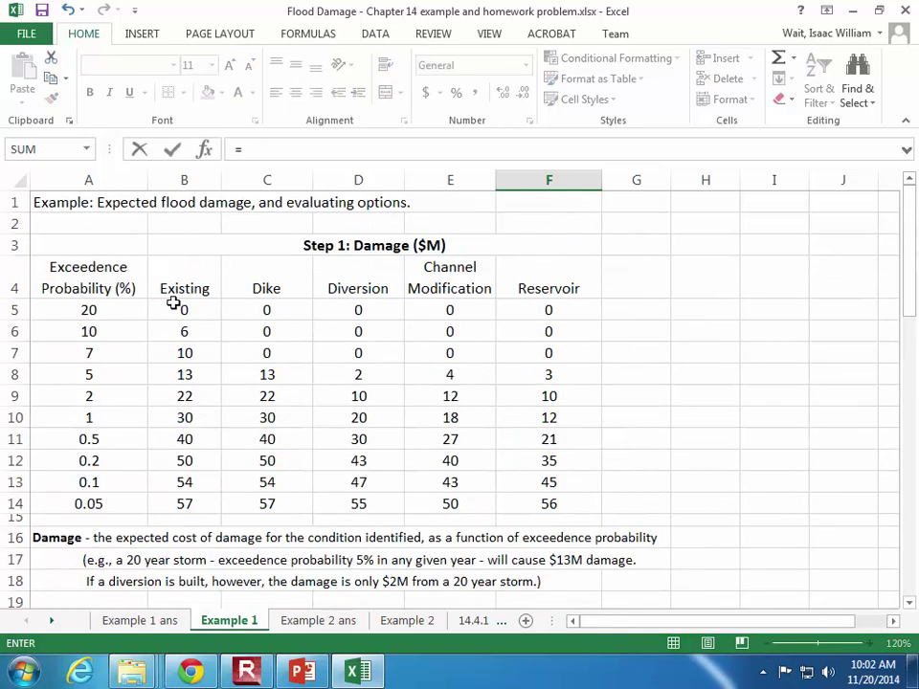
pyautogui.click(175, 304)
pyautogui.write('-')
pyautogui.click(564, 315)
pyautogui.press('Return')
# Fill the Reservoir damage reduction formula from F23 down through F32
pyautogui.click(576, 558)
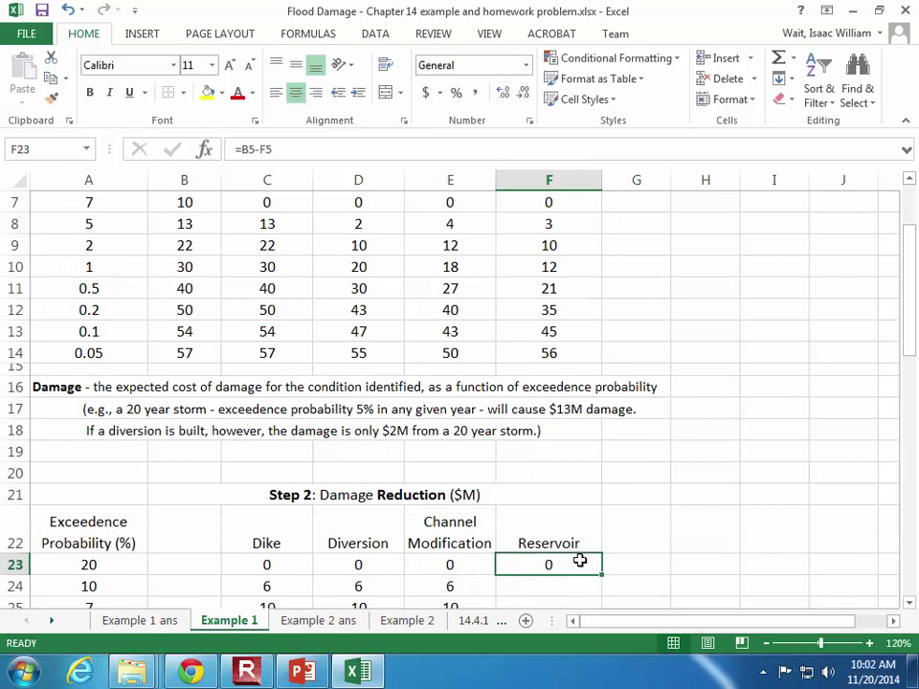
pyautogui.scroll(-4, 579, 536)
pyautogui.moveTo(602, 328); pyautogui.dragTo(600, 516)
pyautogui.click(758, 507)
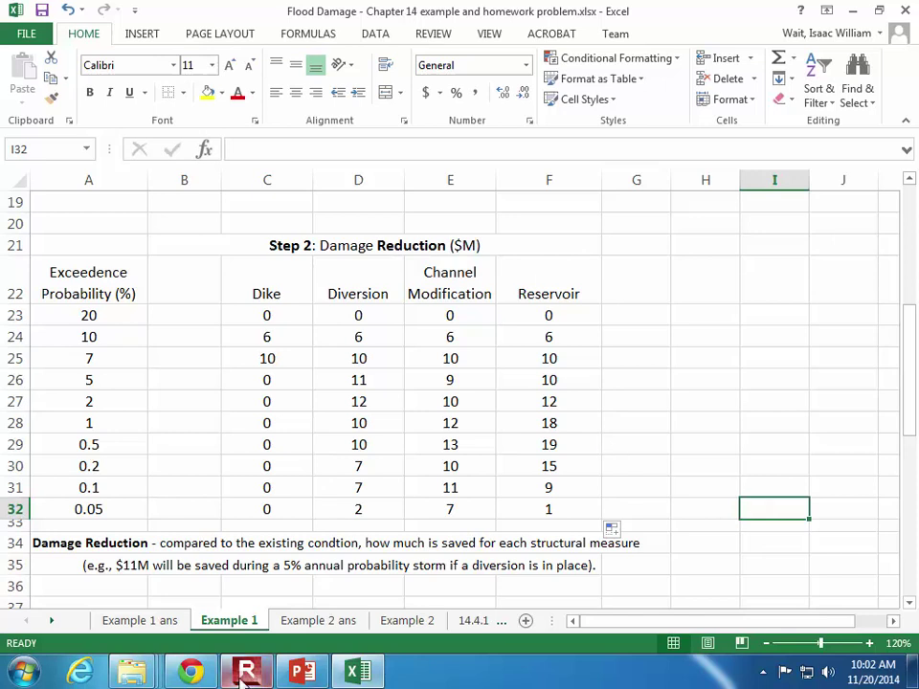
pyautogui.press('F9')
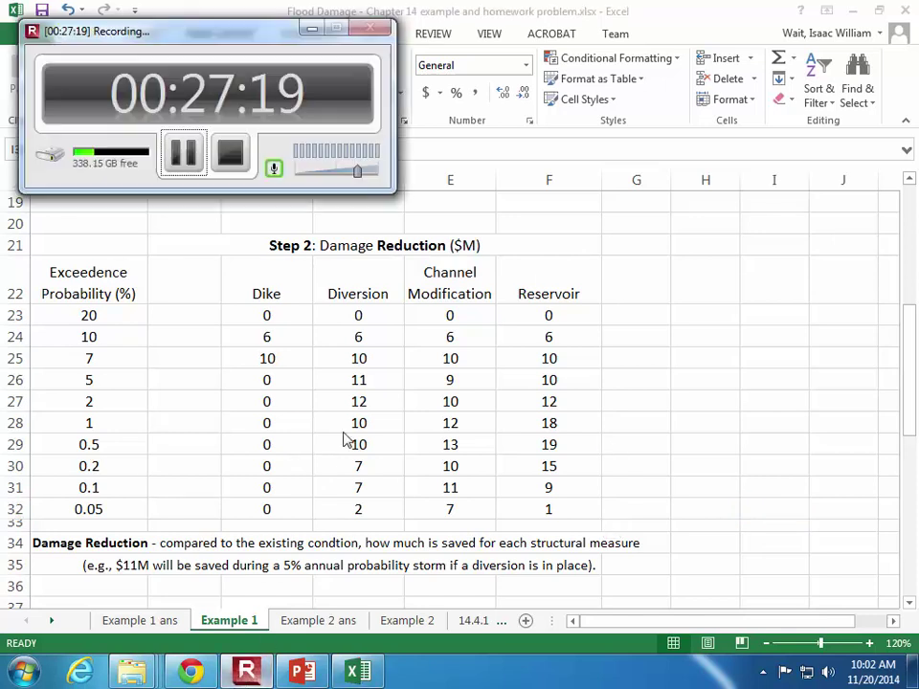
pyautogui.click(188, 159)
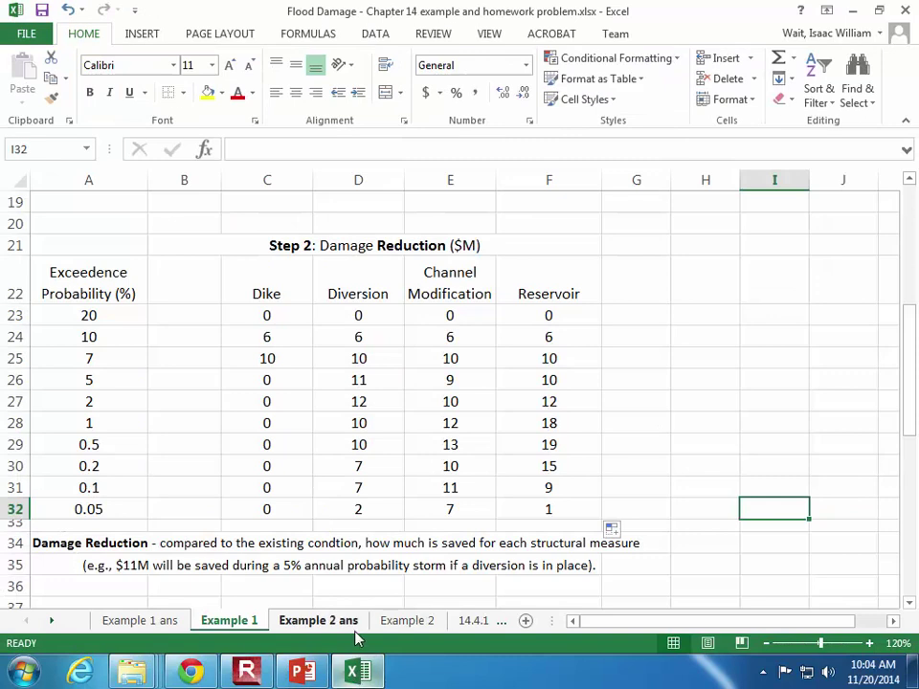
# Compare the 7% probability damage reductions of the four structural measures in C25:F25 and check the 10% probability entry
pyautogui.scroll(2, 419, 516)
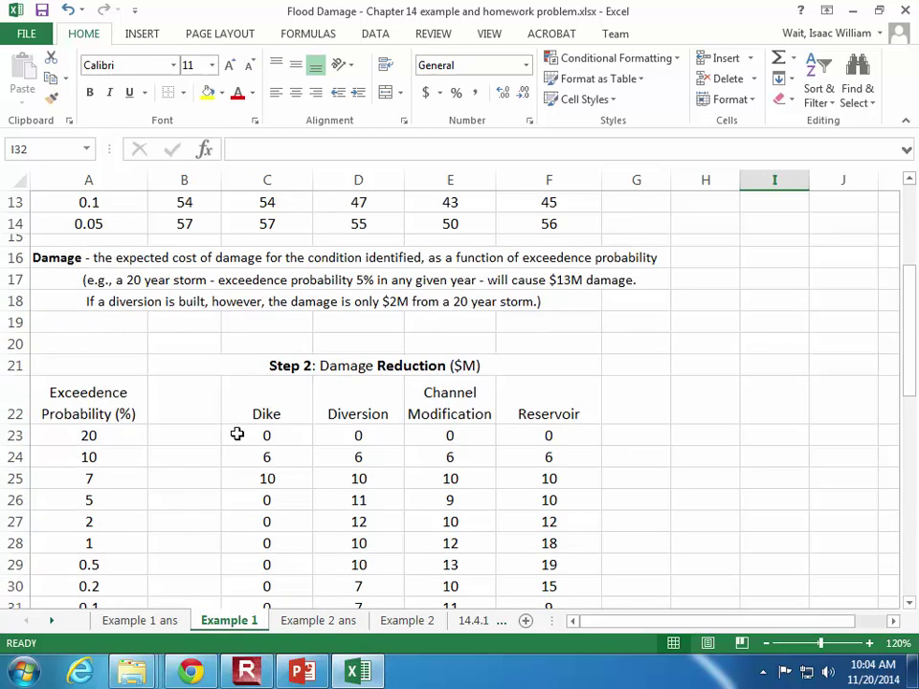
pyautogui.click(287, 478)
pyautogui.click(354, 479)
pyautogui.click(444, 477)
pyautogui.click(552, 475)
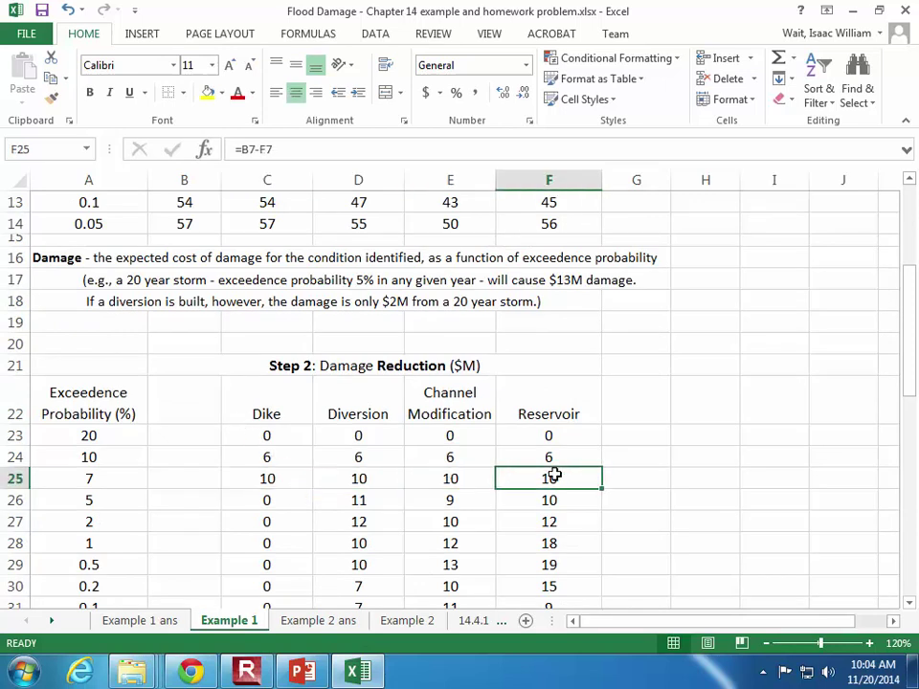
pyautogui.click(120, 457)
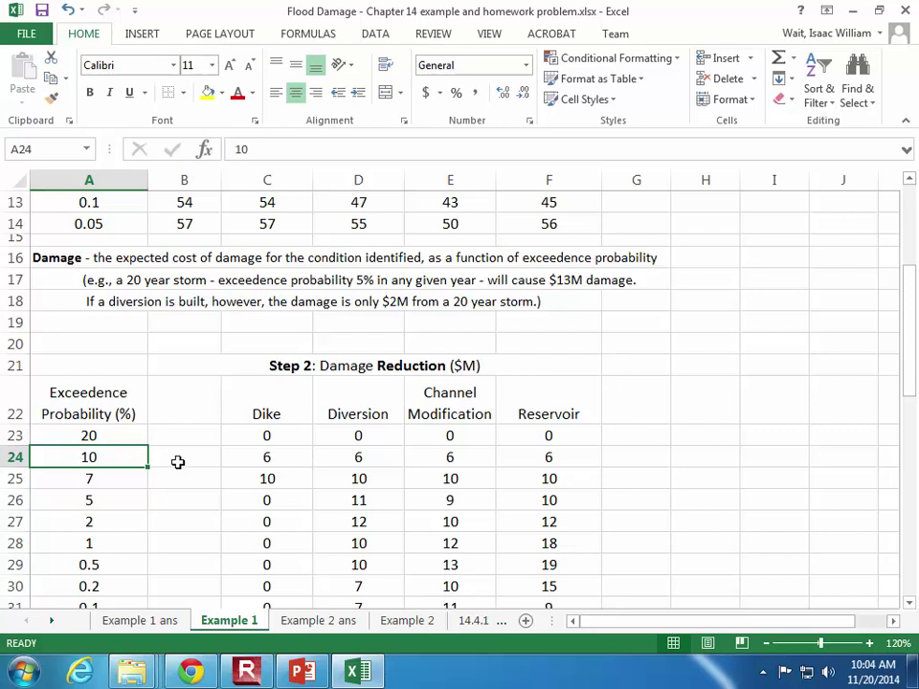
# Add the heading Return Period in H22 beside the Step 2 table
pyautogui.click(730, 412)
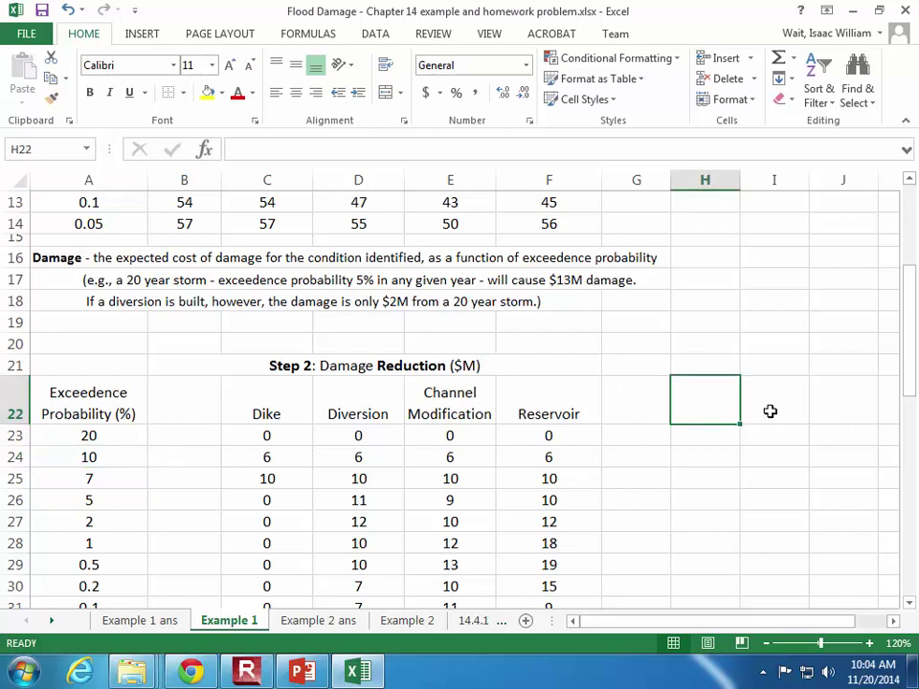
pyautogui.write('Return Period')
pyautogui.press('Return')
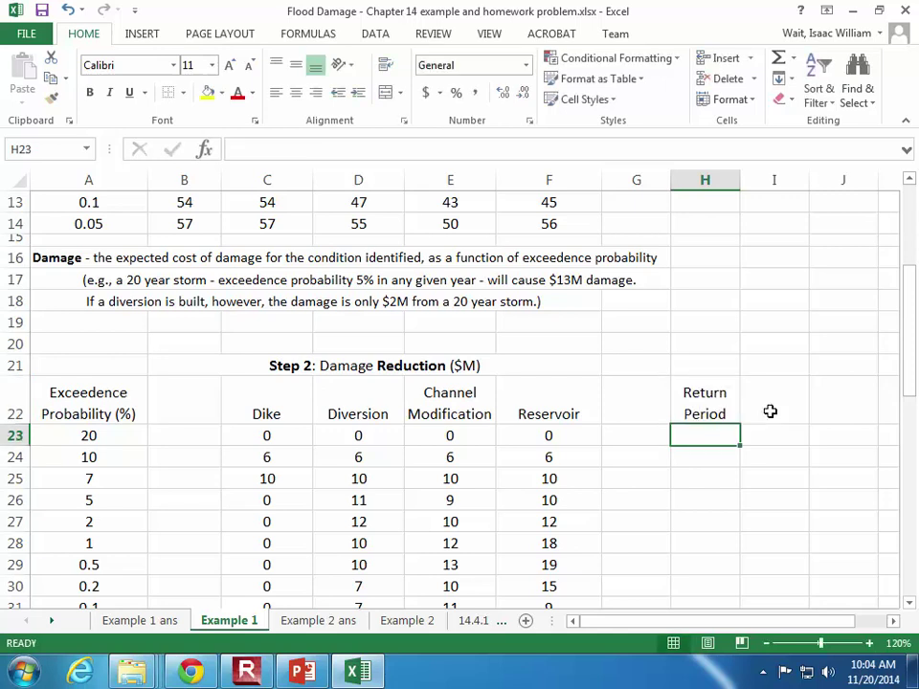
# Enter a return period formula for the 20% exceedence probability in H23 as =1/A23/100
pyautogui.write('=')
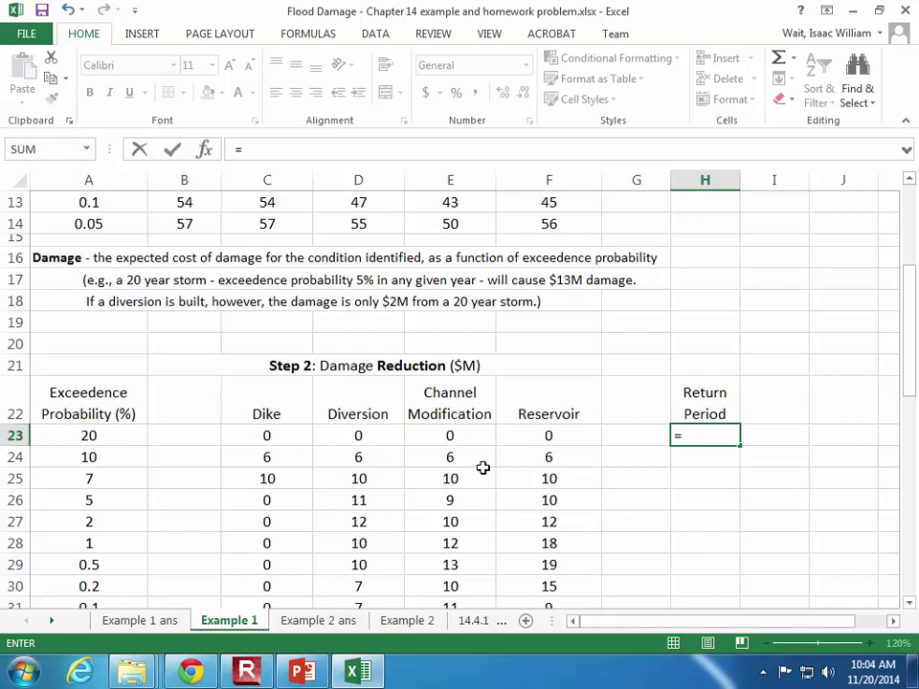
pyautogui.write('1/')
pyautogui.click(114, 436)
pyautogui.write('/100')
pyautogui.press('Return')
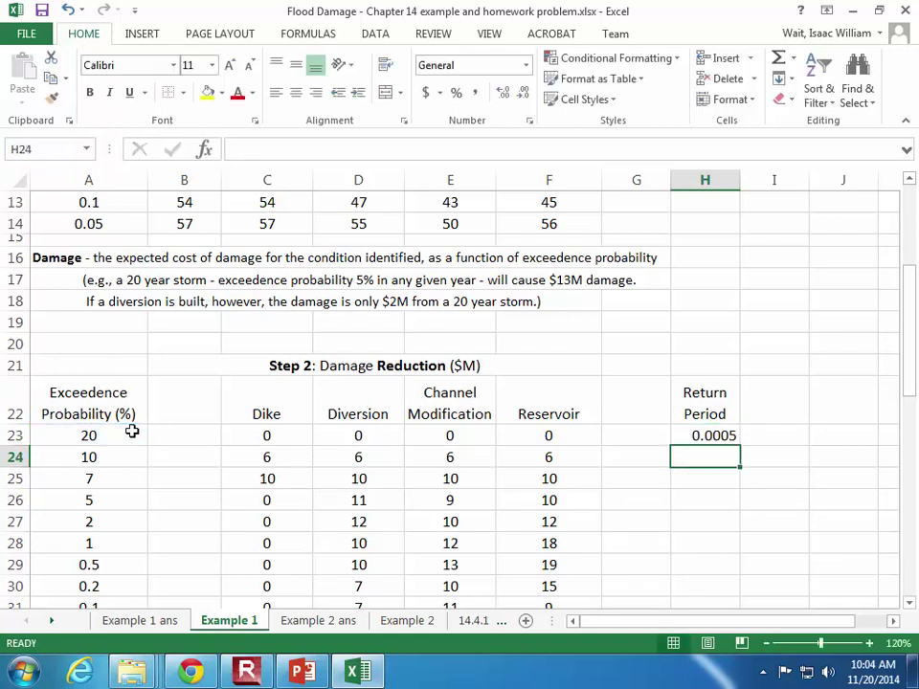
pyautogui.press('Up')
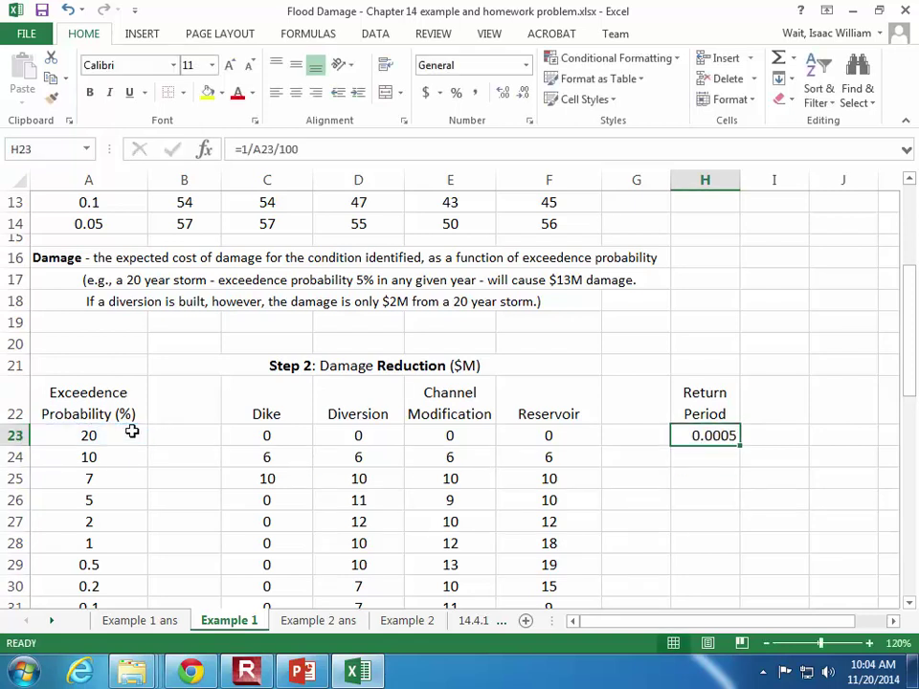
# Correct the return period formula in H23 to =1/A23*100 and fill it down through H32
pyautogui.click(277, 148)
pyautogui.press('Delete')
pyautogui.write('*')
pyautogui.press('Return')
pyautogui.press('Up')
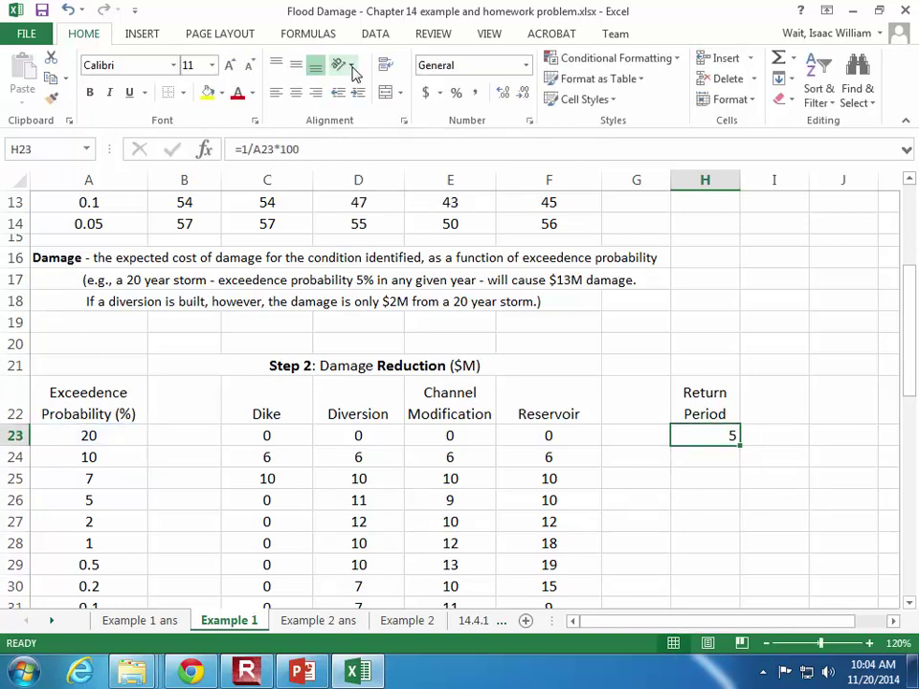
pyautogui.moveTo(739, 444); pyautogui.dragTo(754, 518)
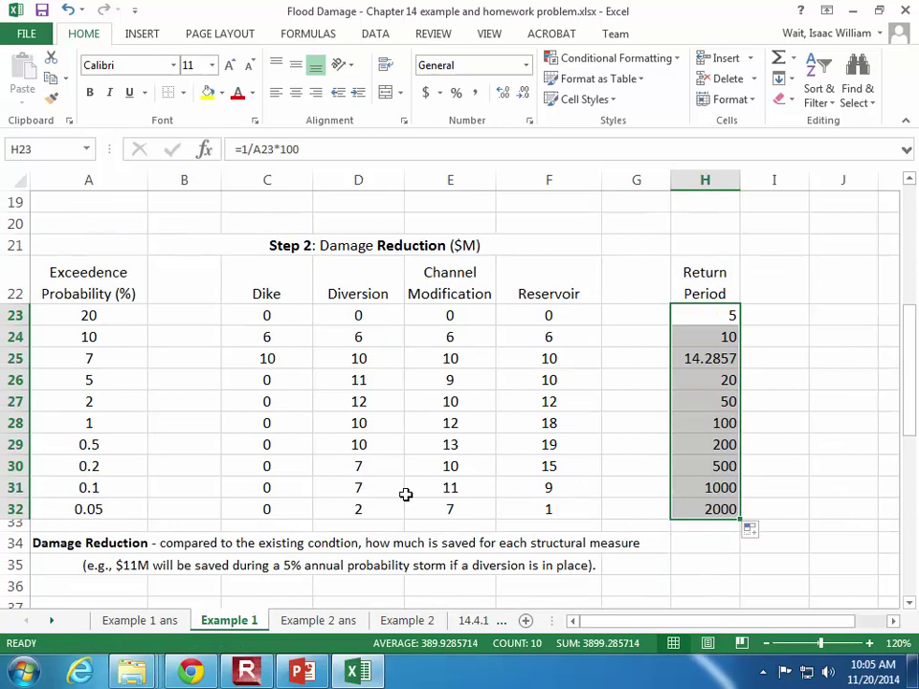
pyautogui.click(761, 465)
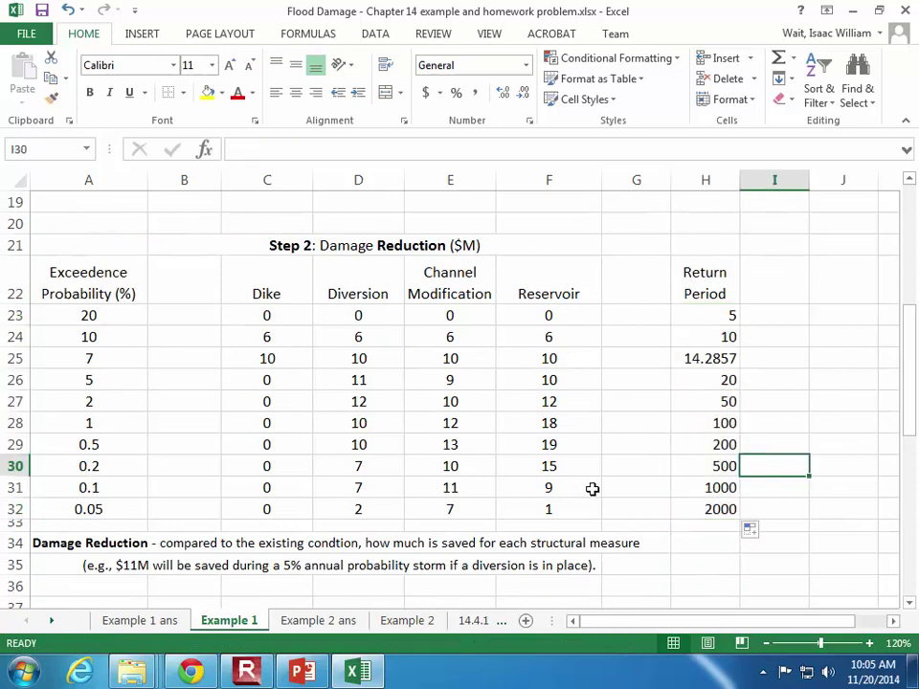
pyautogui.click(712, 511)
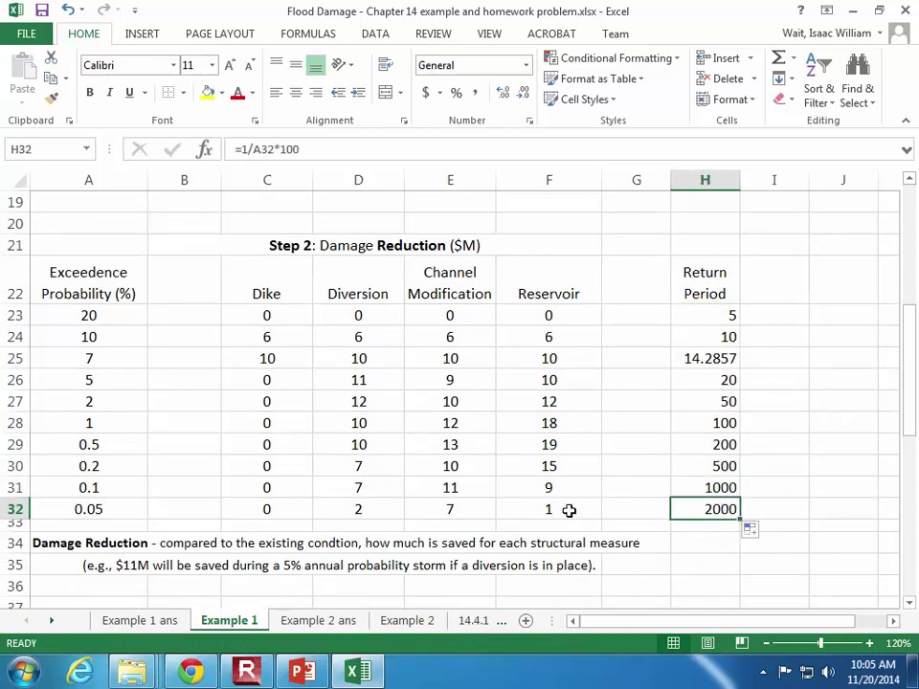
pyautogui.click(598, 511)
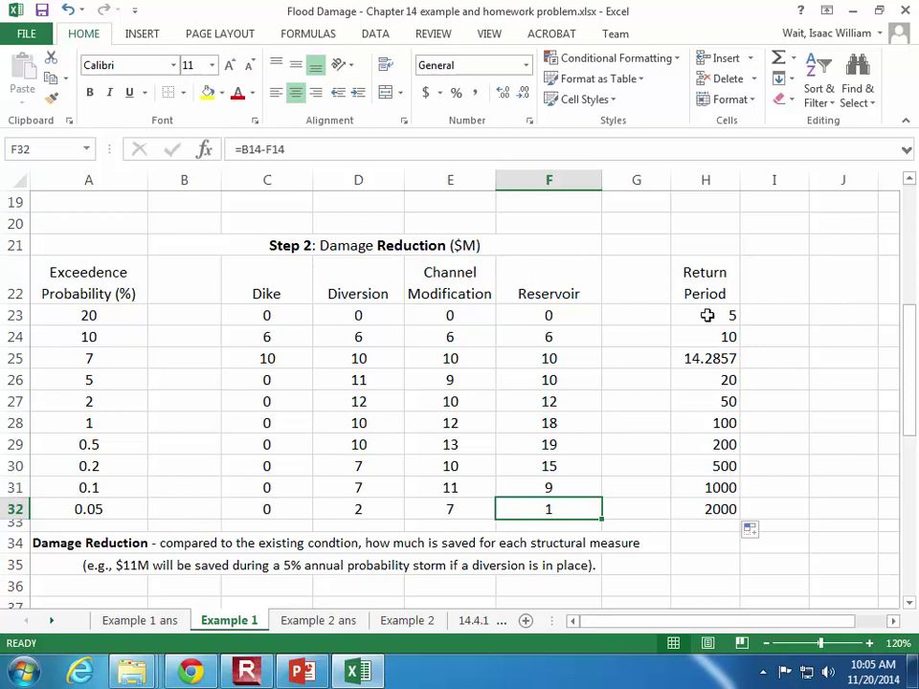
# Clear the Return Period heading and values in H22:H32
pyautogui.moveTo(707, 286); pyautogui.dragTo(720, 499)
pyautogui.hotkey('ctrl', 'c')
pyautogui.press('Delete')
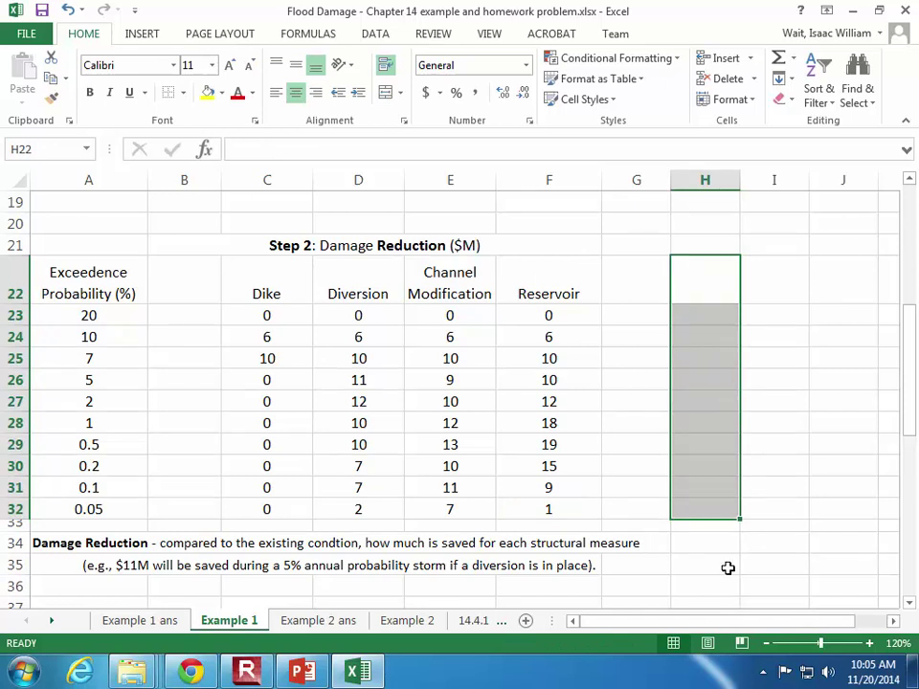
# Review the Diversion, Channel Modification and Reservoir headings and the Reservoir damage reductions in F23:F32
pyautogui.click(370, 274)
pyautogui.click(476, 278)
pyautogui.click(570, 289)
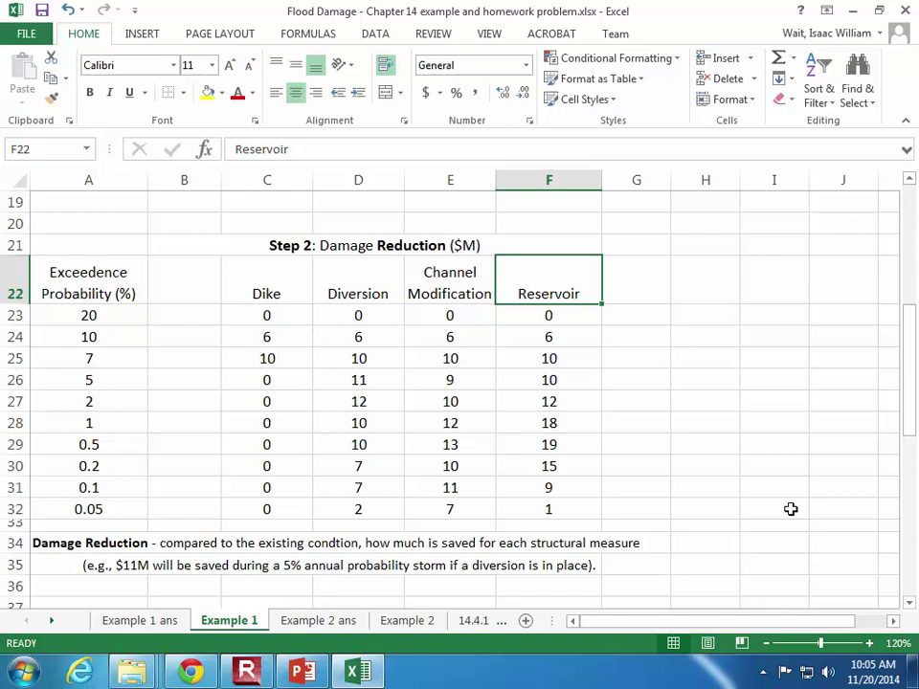
pyautogui.moveTo(549, 316); pyautogui.dragTo(548, 521)
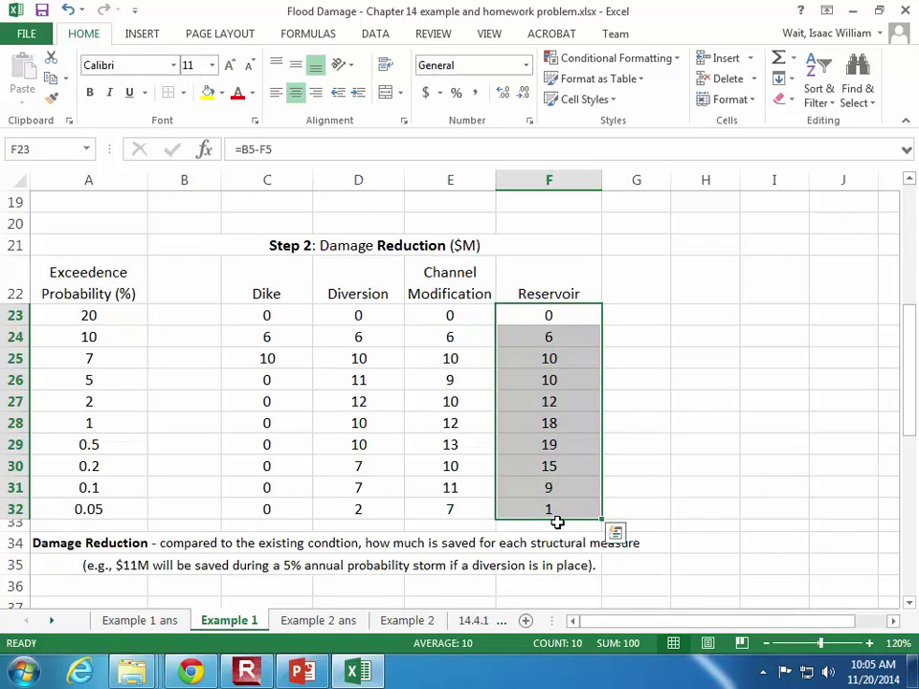
pyautogui.click(117, 421)
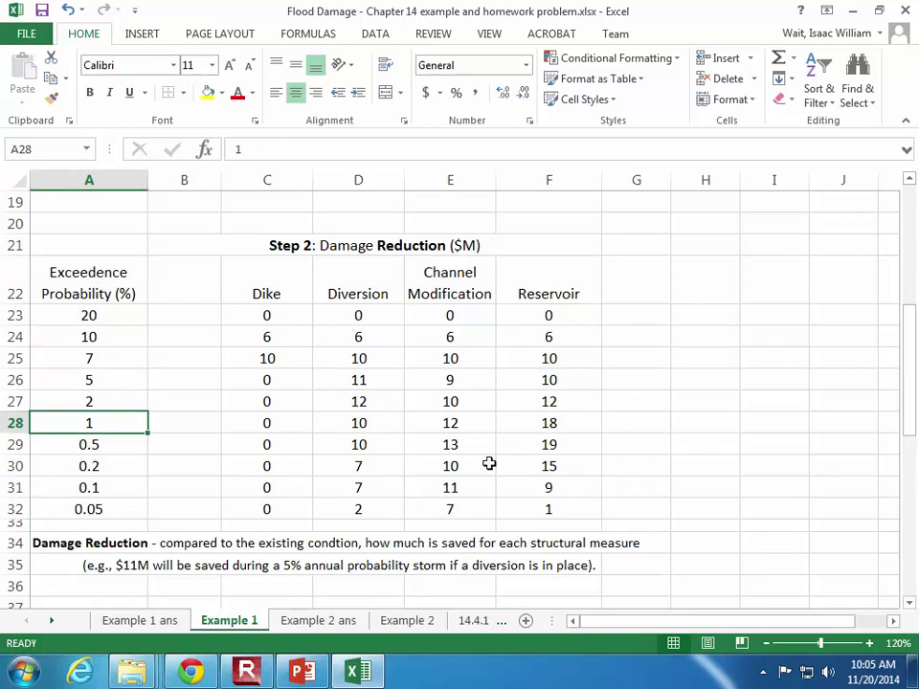
# Undo the clearing of the Return Period column in H22:H32
pyautogui.hotkey('ctrl', 'v')
pyautogui.click(796, 373)
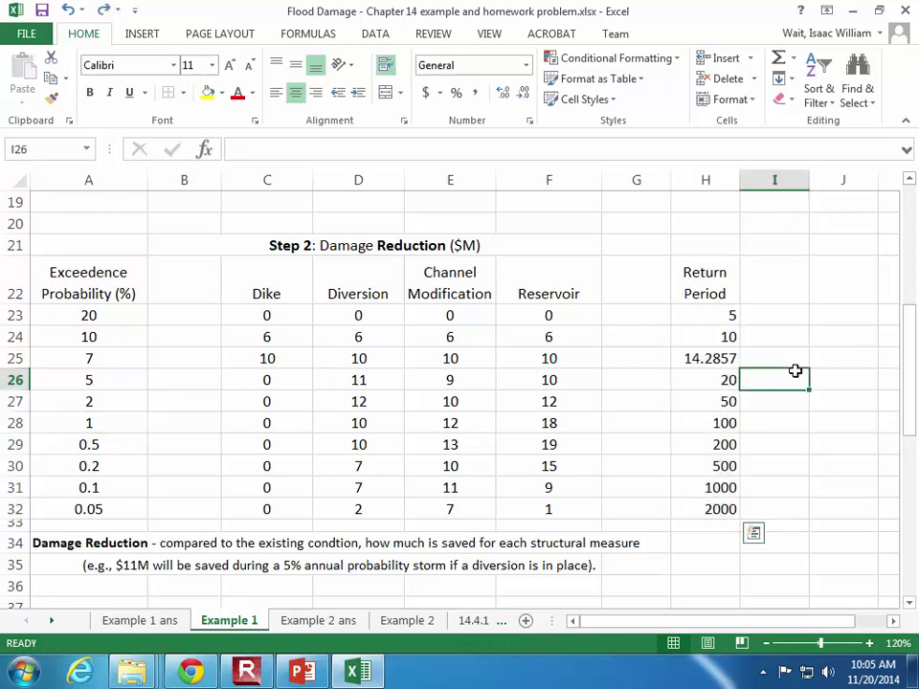
# Compare the structural measures' damage reductions for the longest and shortest return periods in rows 32 and 23
pyautogui.click(728, 508)
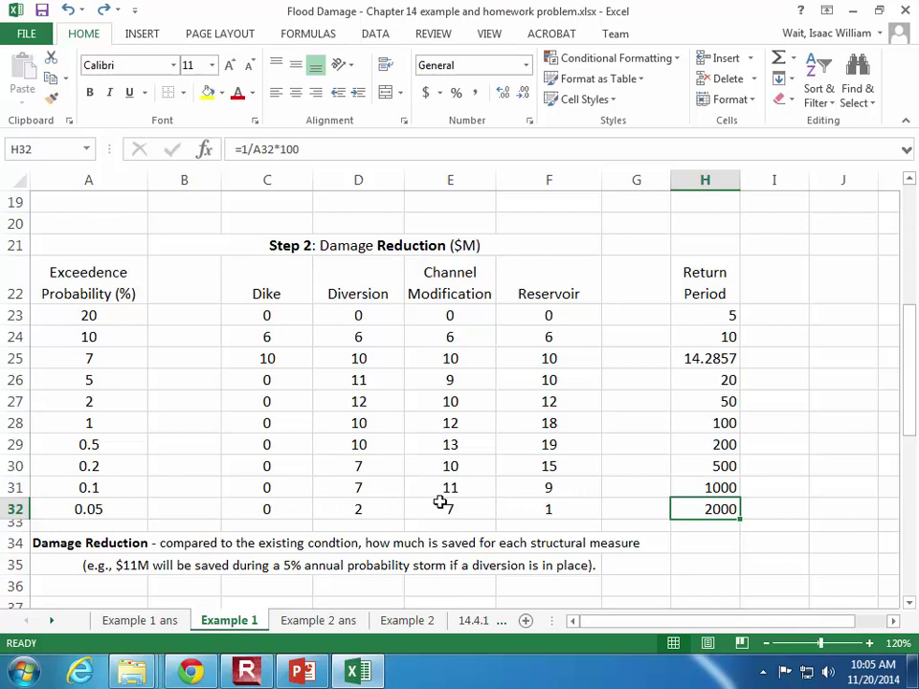
pyautogui.click(584, 509)
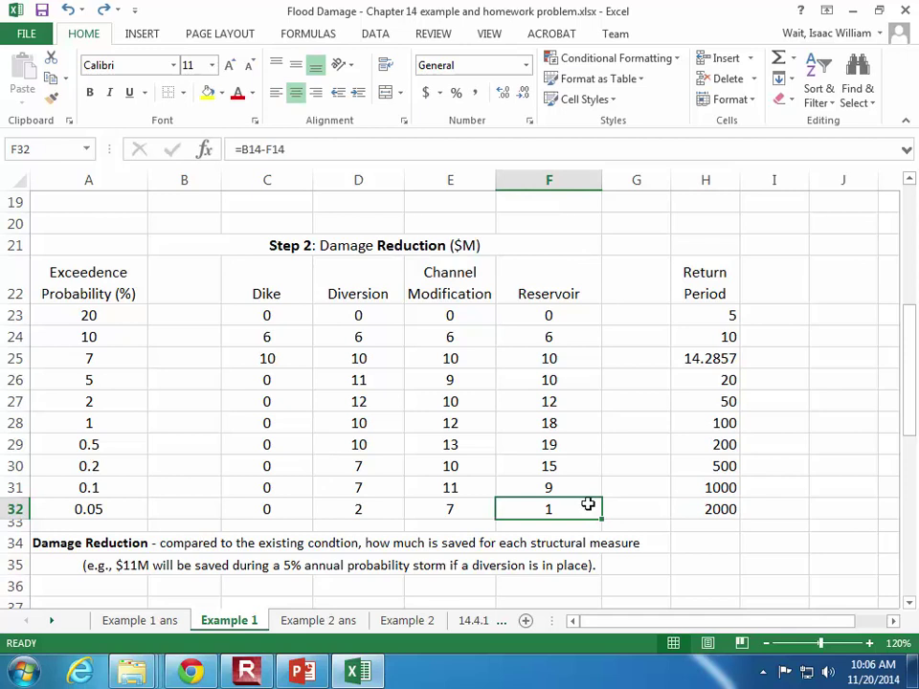
pyautogui.click(353, 509)
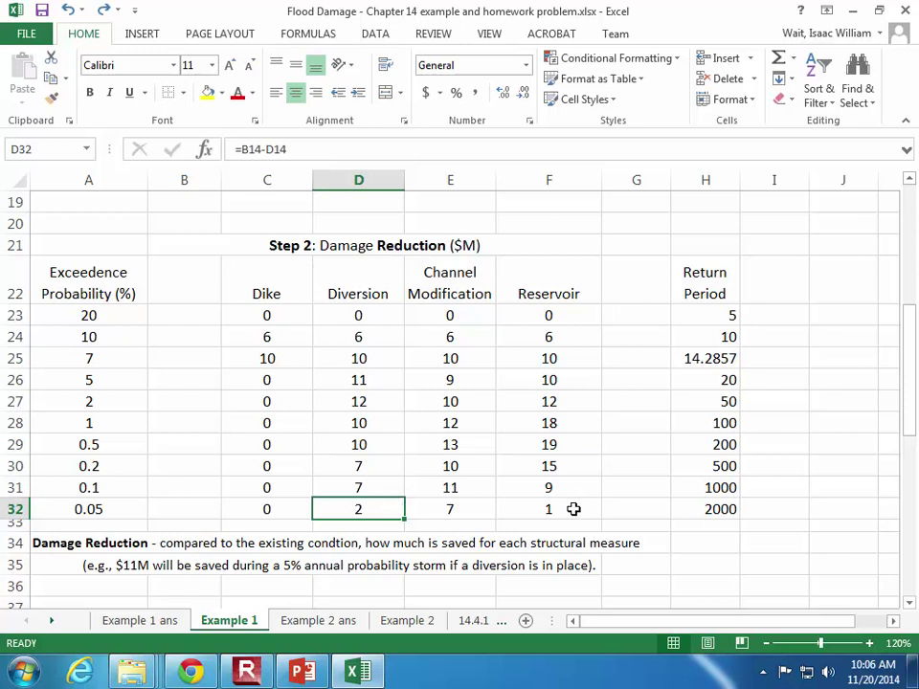
pyautogui.click(736, 513)
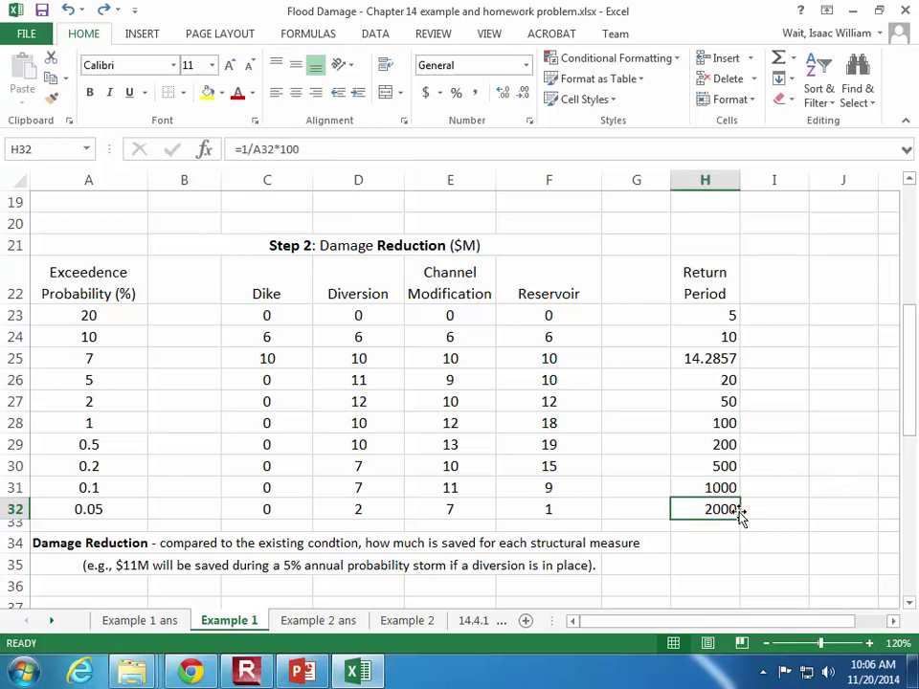
pyautogui.click(361, 510)
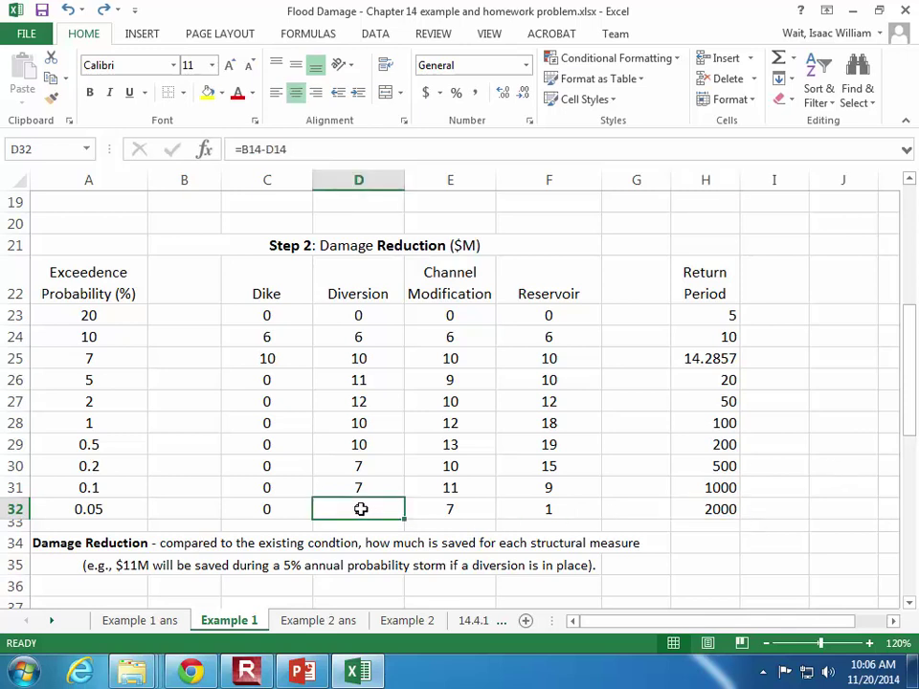
pyautogui.click(581, 507)
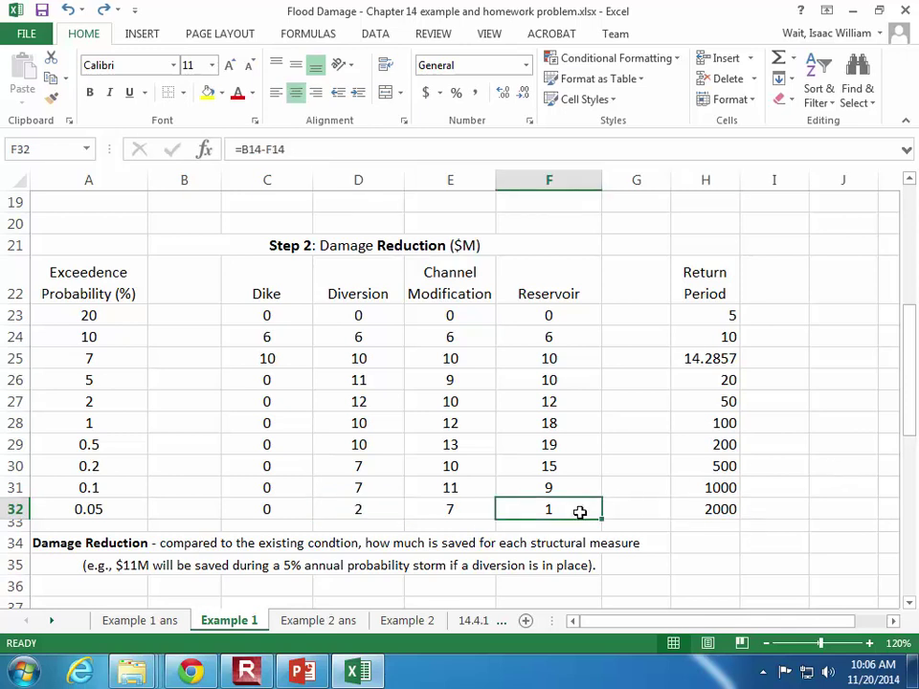
pyautogui.click(725, 525)
pyautogui.click(721, 512)
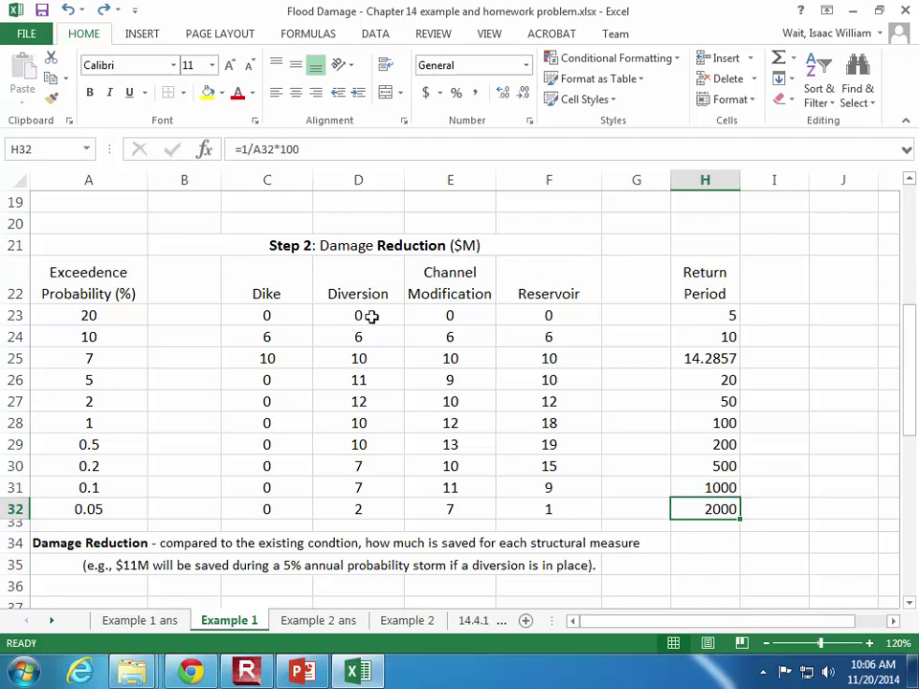
pyautogui.click(230, 314)
pyautogui.click(619, 322)
pyautogui.click(728, 317)
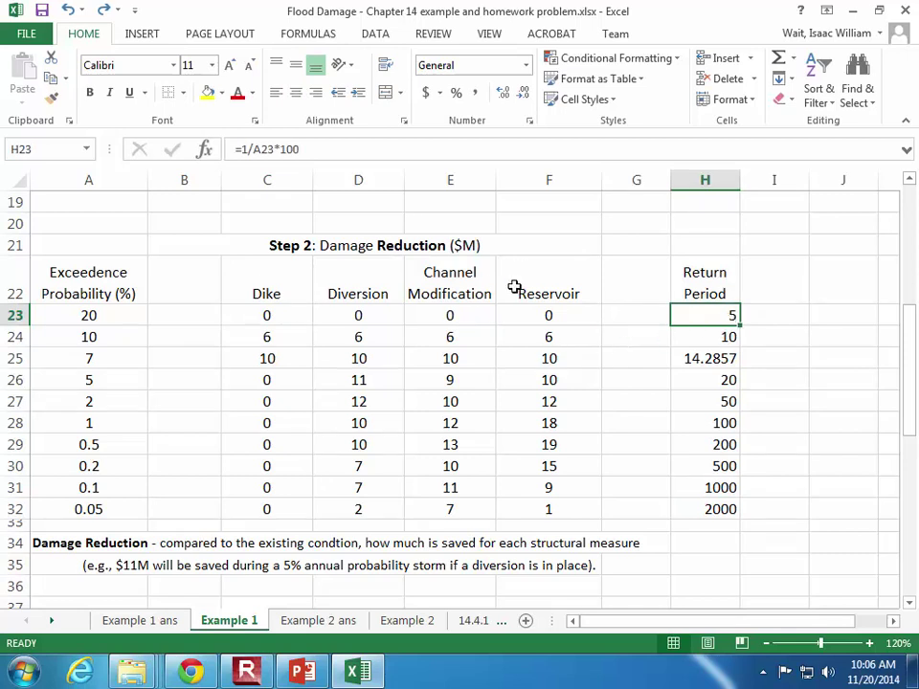
pyautogui.click(365, 289)
pyautogui.click(463, 285)
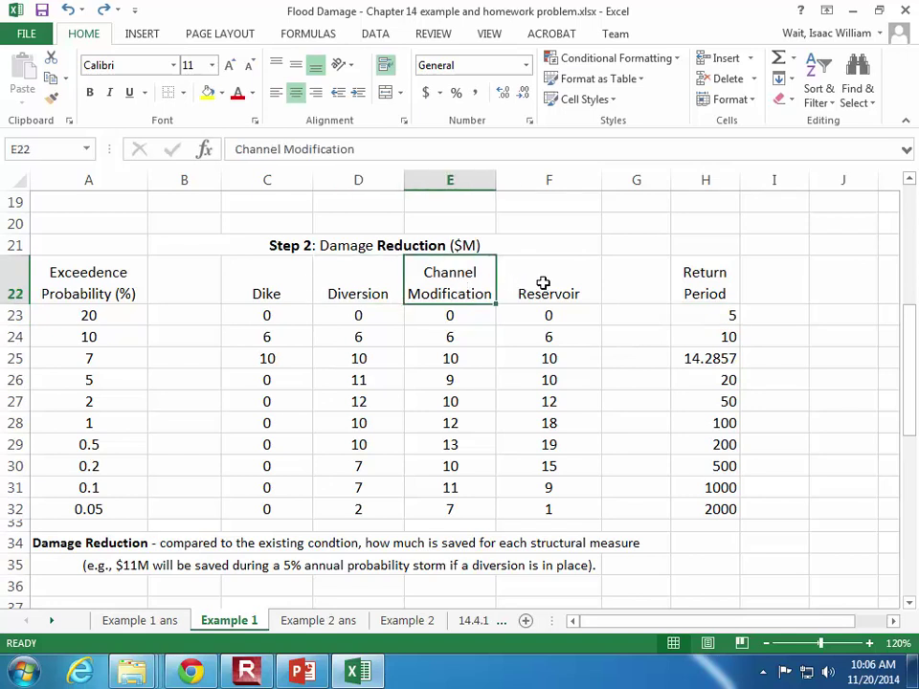
pyautogui.click(526, 284)
# Add the note "Which one is best!?!" in C20 above the Step 2 title
pyautogui.click(293, 223)
pyautogui.write('WHich one is best')
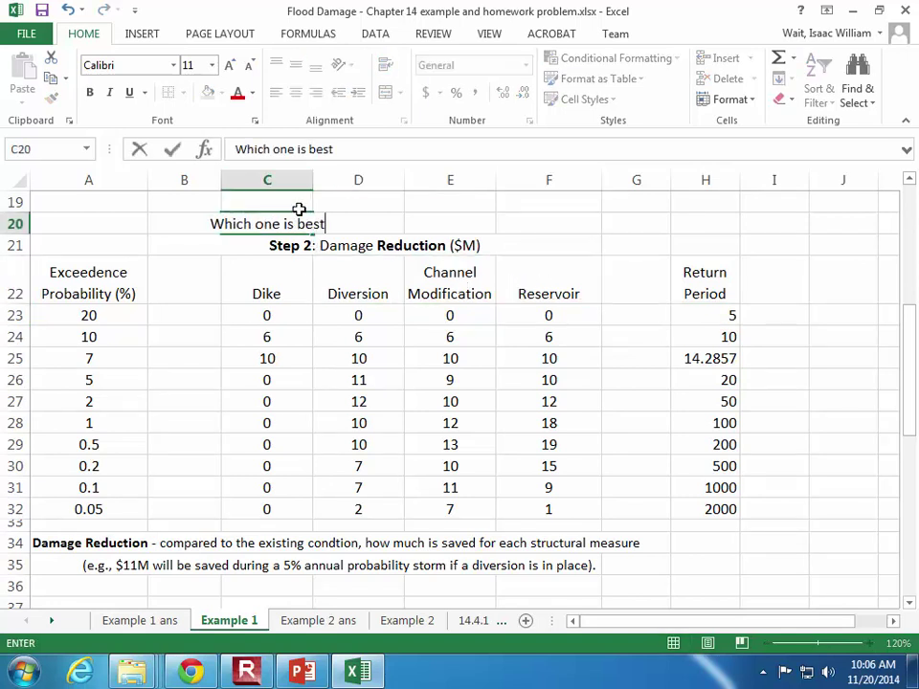
pyautogui.write('!?!')
pyautogui.click(615, 277)
# Examine the Dike damage reductions in C23:C32 against those of the other structural measures
pyautogui.moveTo(265, 314); pyautogui.dragTo(295, 524)
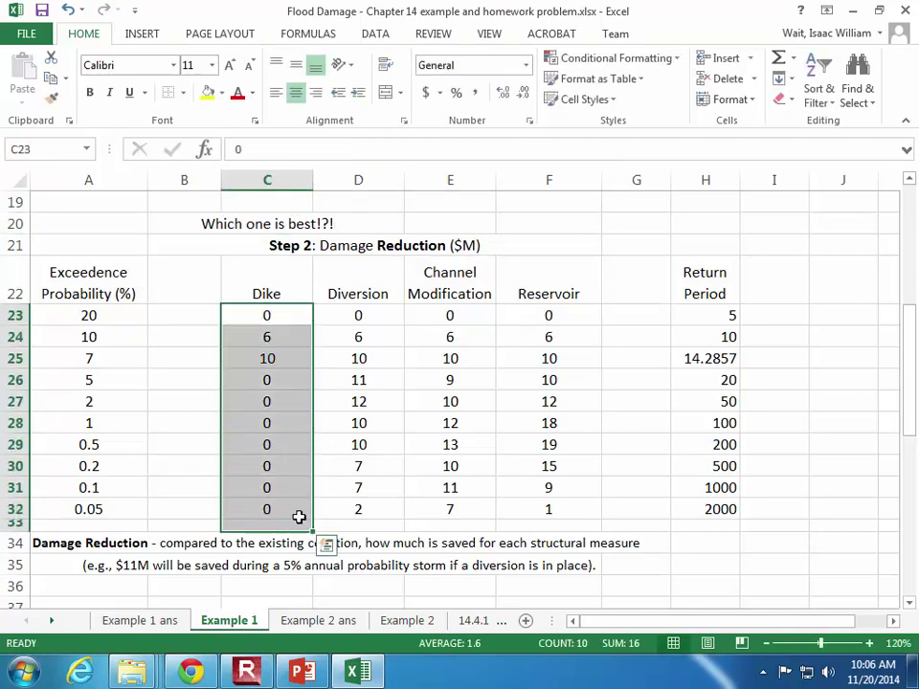
pyautogui.click(635, 420)
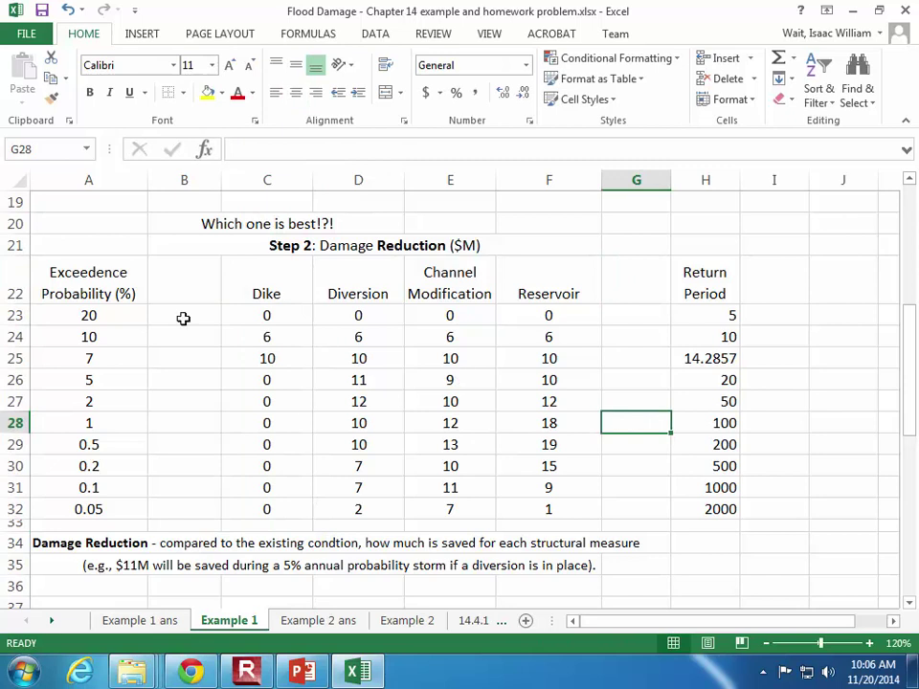
pyautogui.click(334, 322)
pyautogui.click(288, 318)
pyautogui.click(412, 333)
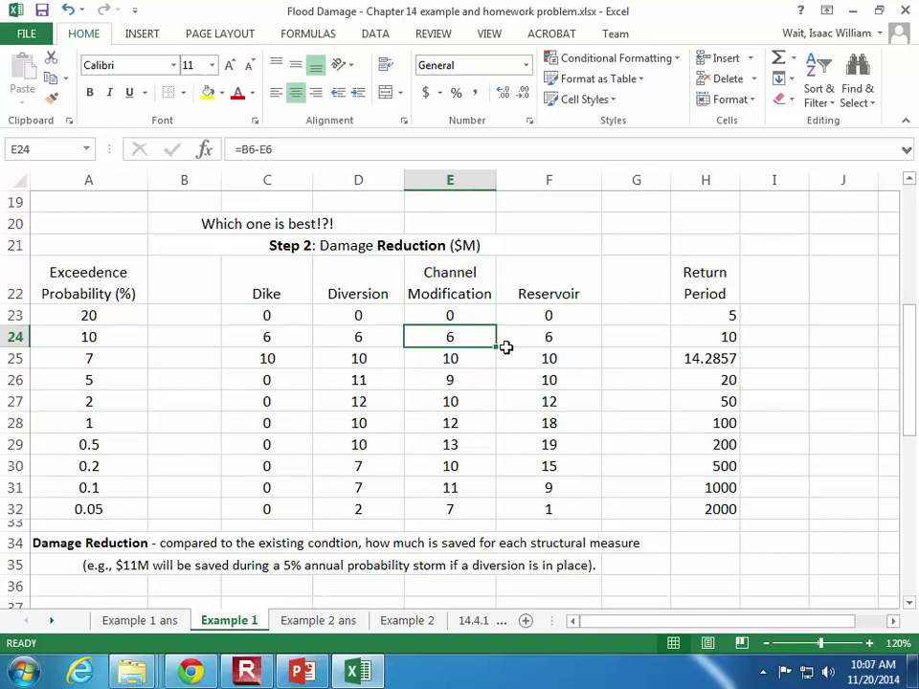
pyautogui.click(583, 422)
# Examine the Step 3 incremental probability heading and relate it to the 20% and 10% exceedence probabilities and return periods
pyautogui.scroll(-4, 580, 463)
pyautogui.scroll(-1, 580, 462)
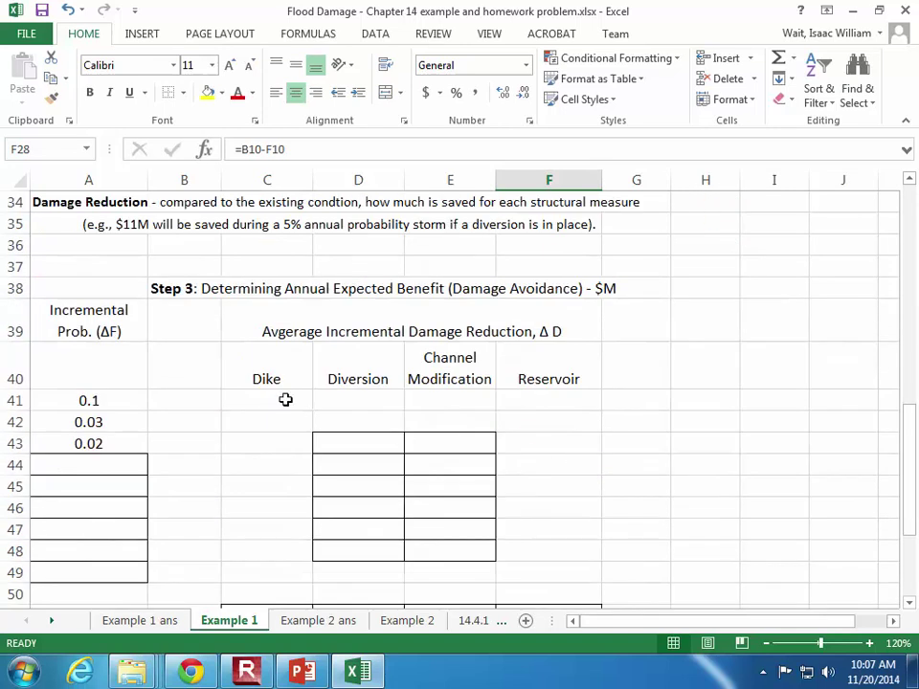
pyautogui.click(113, 303)
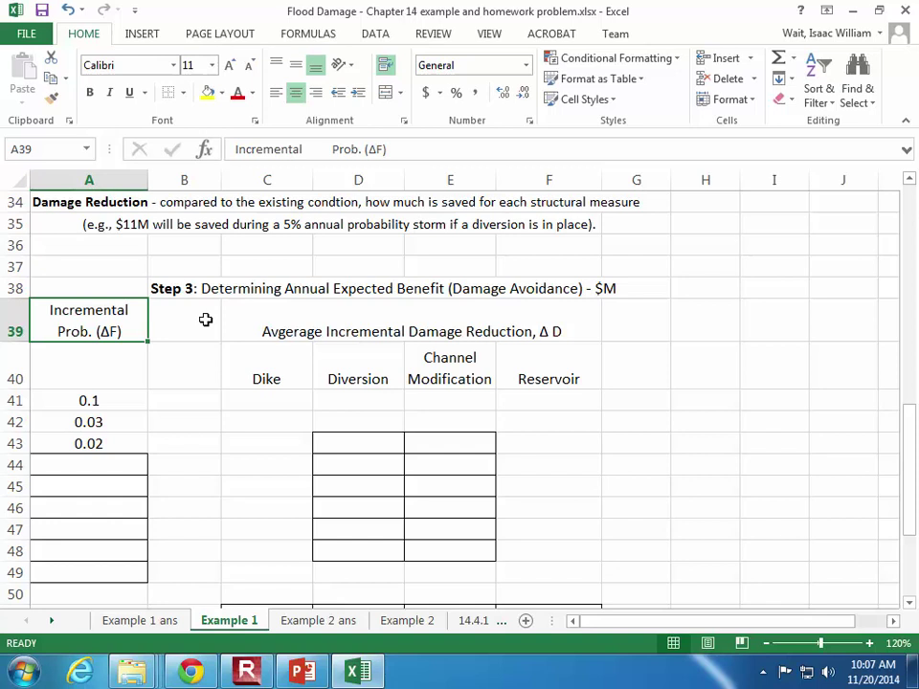
pyautogui.scroll(4, 196, 441)
pyautogui.click(116, 247)
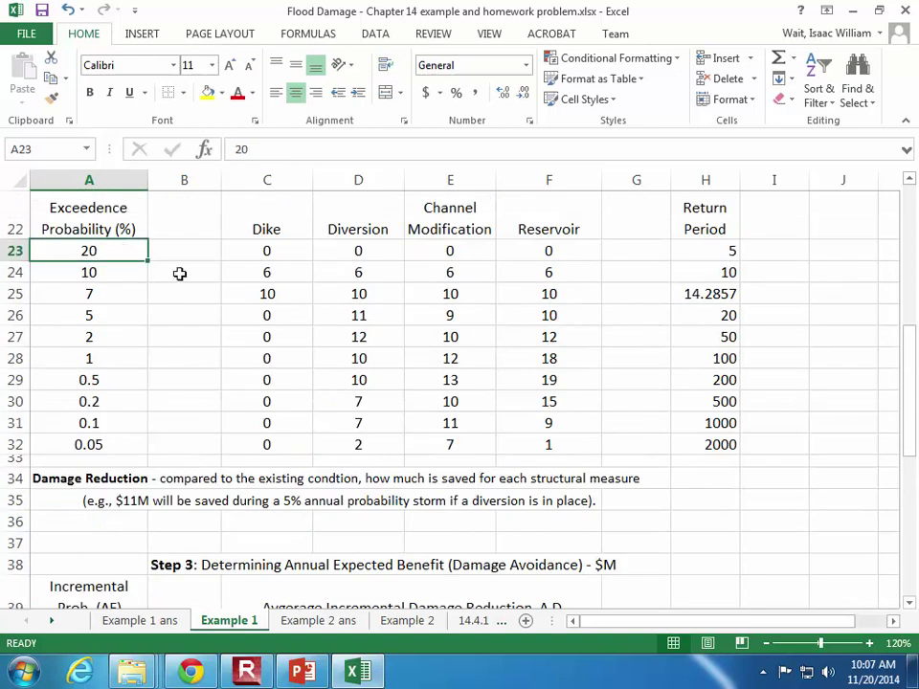
pyautogui.click(118, 272)
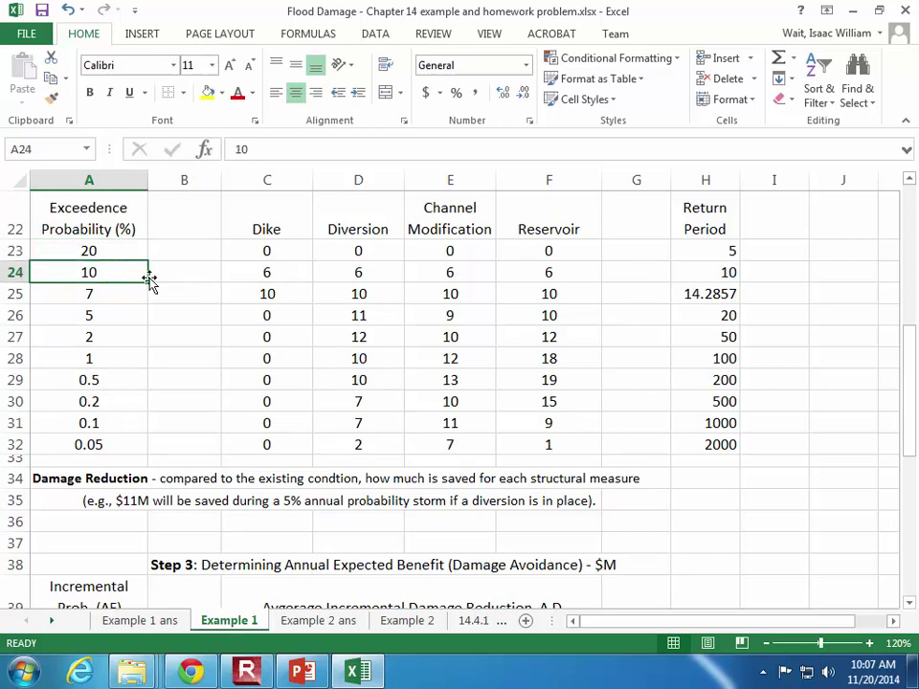
pyautogui.click(716, 272)
pyautogui.click(716, 250)
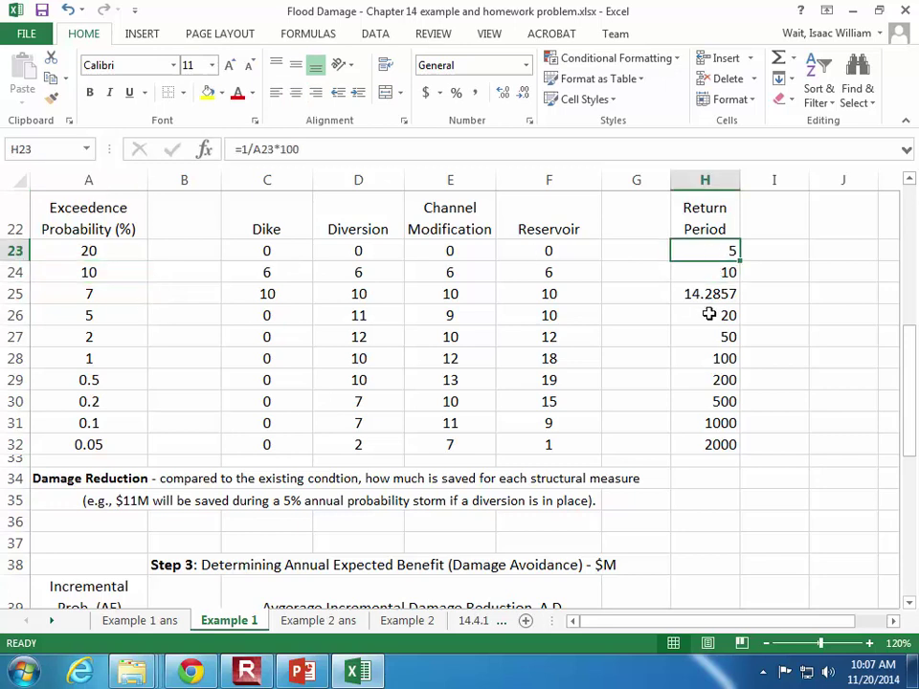
# Clear the contents of A41:E49 in the Step 3 table and remove the cell borders there
pyautogui.scroll(-3, 776, 342)
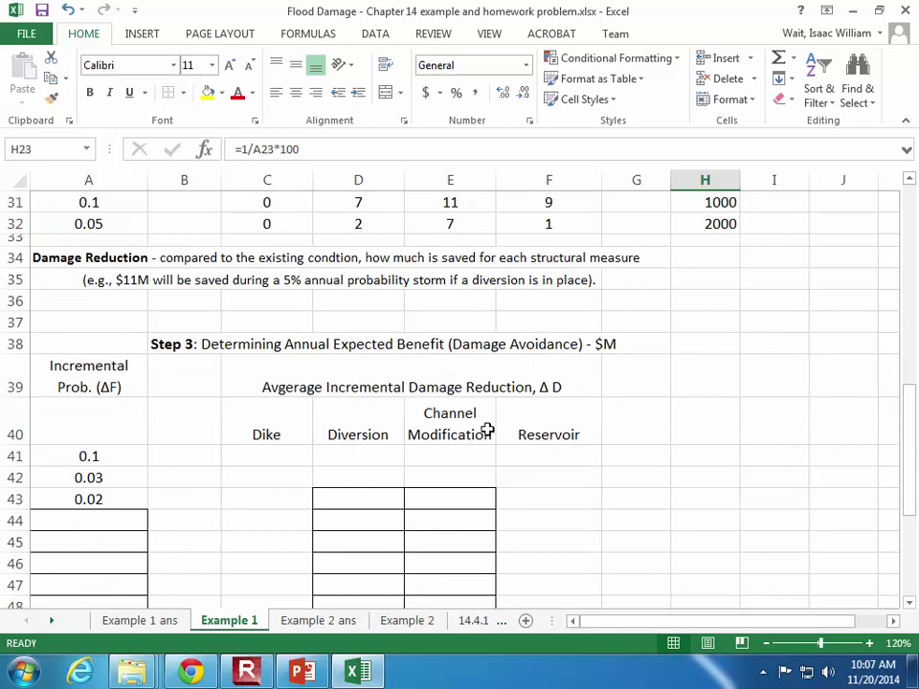
pyautogui.moveTo(71, 459); pyautogui.dragTo(490, 551)
pyautogui.press('Delete')
pyautogui.click(124, 500)
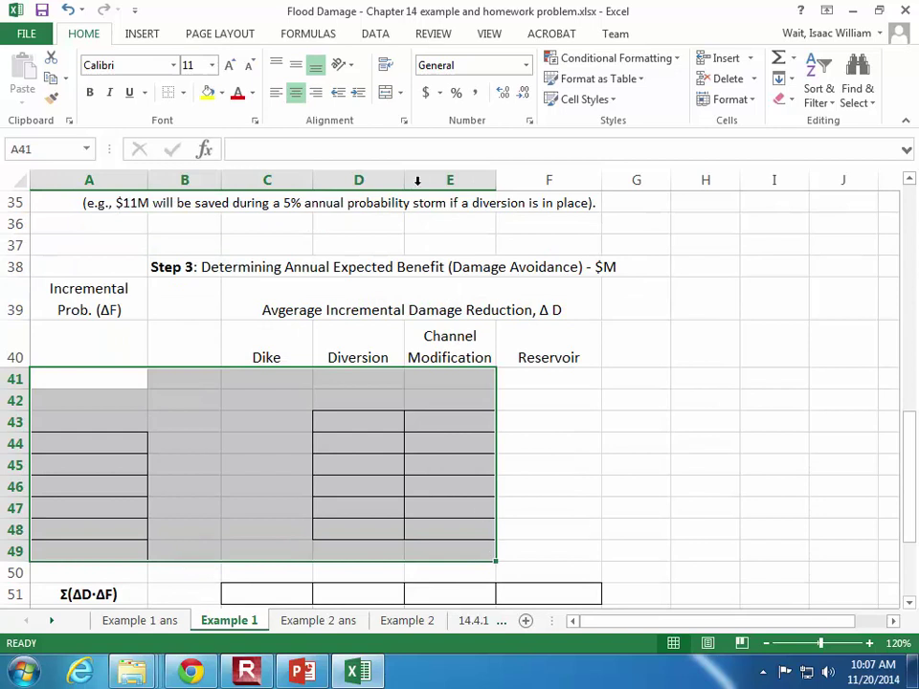
pyautogui.click(169, 93)
pyautogui.click(699, 463)
pyautogui.scroll(3, 669, 468)
# Enter the formula =A23-A24 in A41 as the first Step 3 incremental probability
pyautogui.click(109, 563)
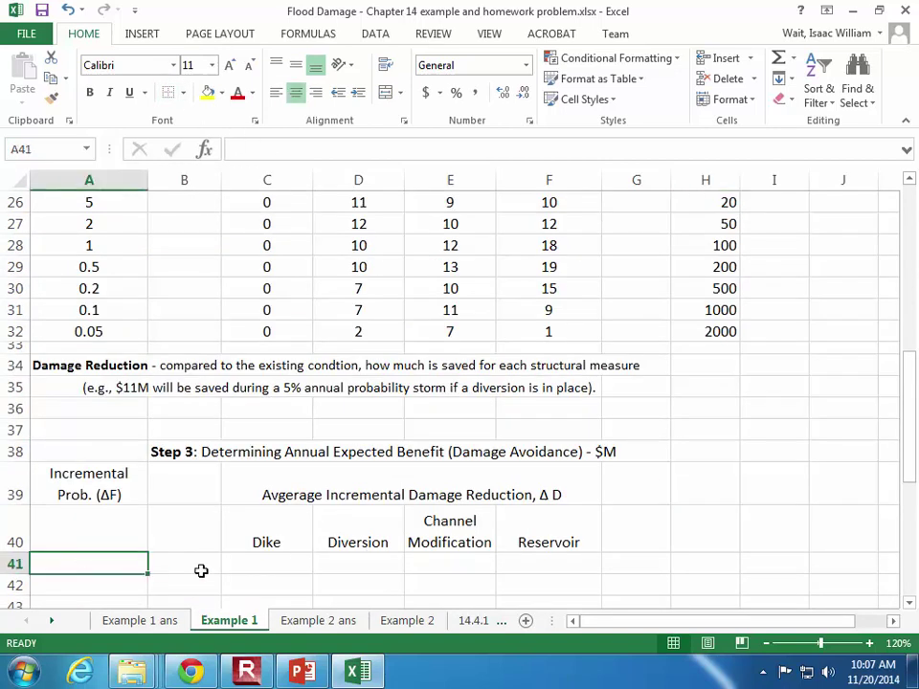
pyautogui.scroll(1, 201, 571)
pyautogui.write('=')
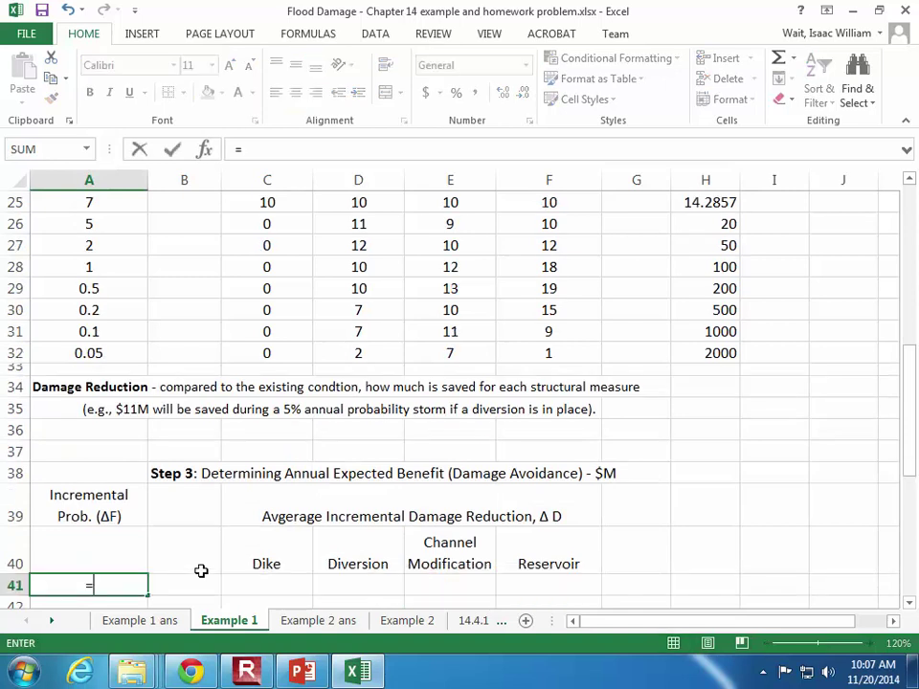
pyautogui.scroll(3, 201, 571)
pyautogui.click(126, 382)
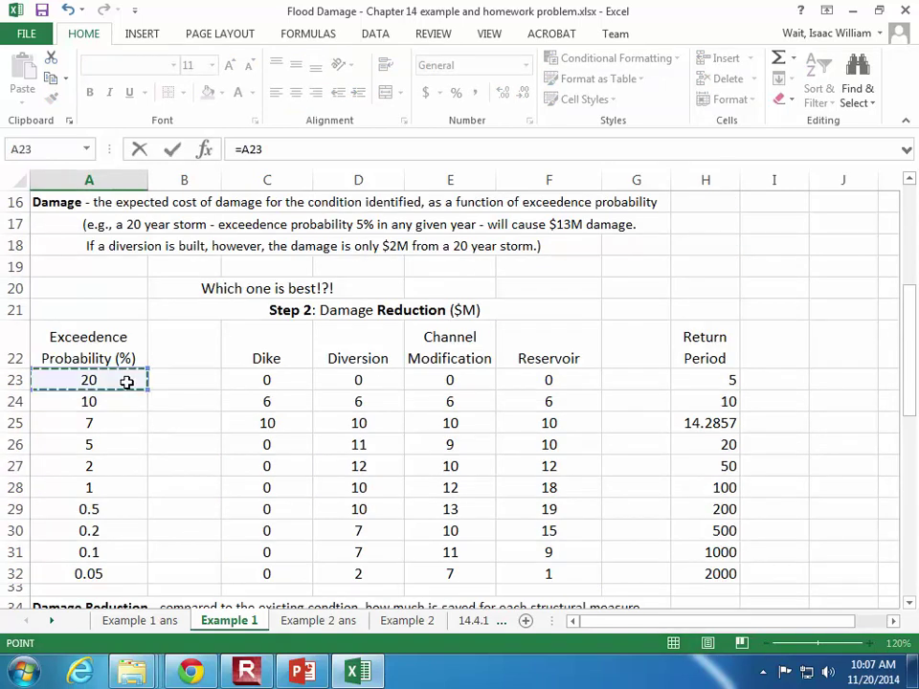
pyautogui.write('-')
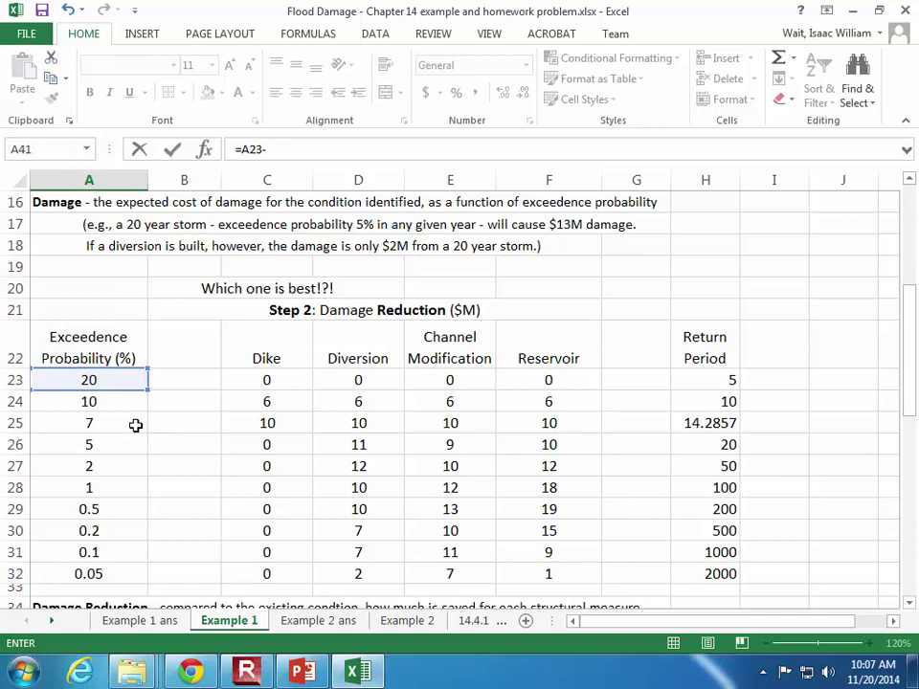
pyautogui.click(126, 398)
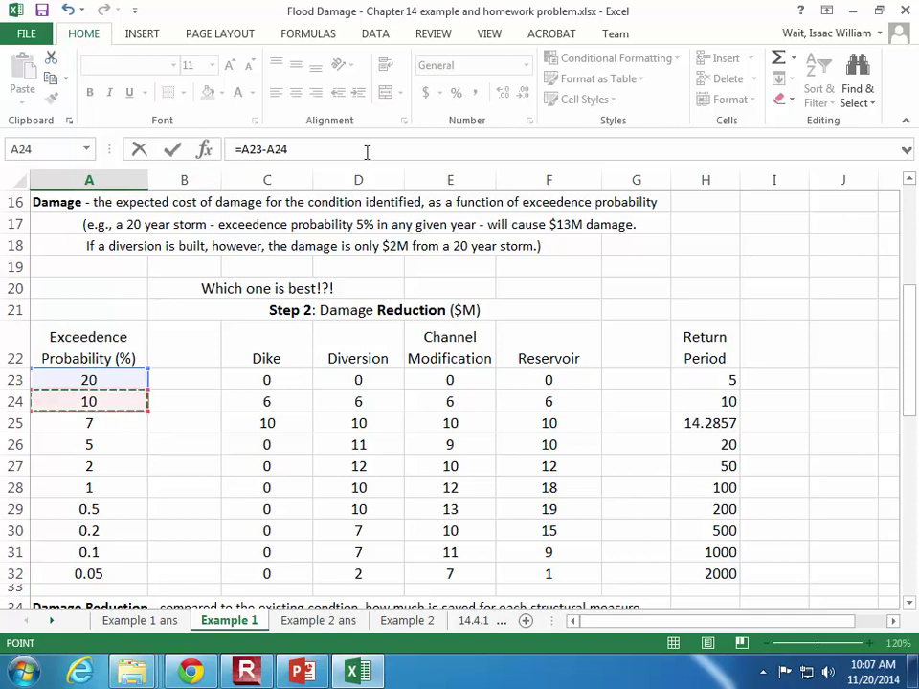
pyautogui.press('Return')
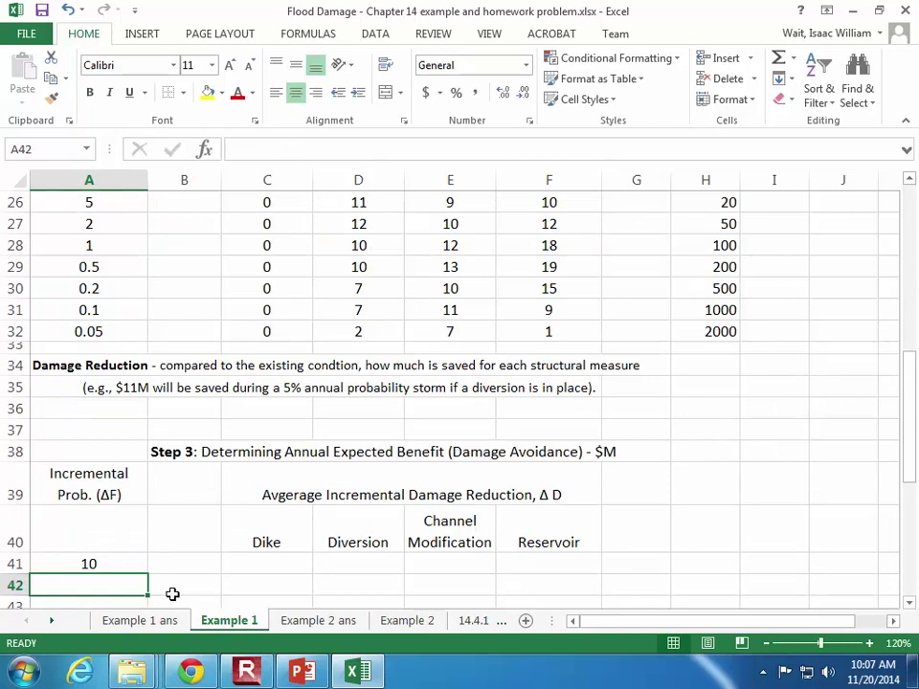
# Change the A41 formula to =(A23-A24)/100 so the percentage difference becomes a fraction
pyautogui.click(115, 556)
pyautogui.click(260, 145)
pyautogui.write('(')
pyautogui.click(312, 150)
pyautogui.write(')/1')
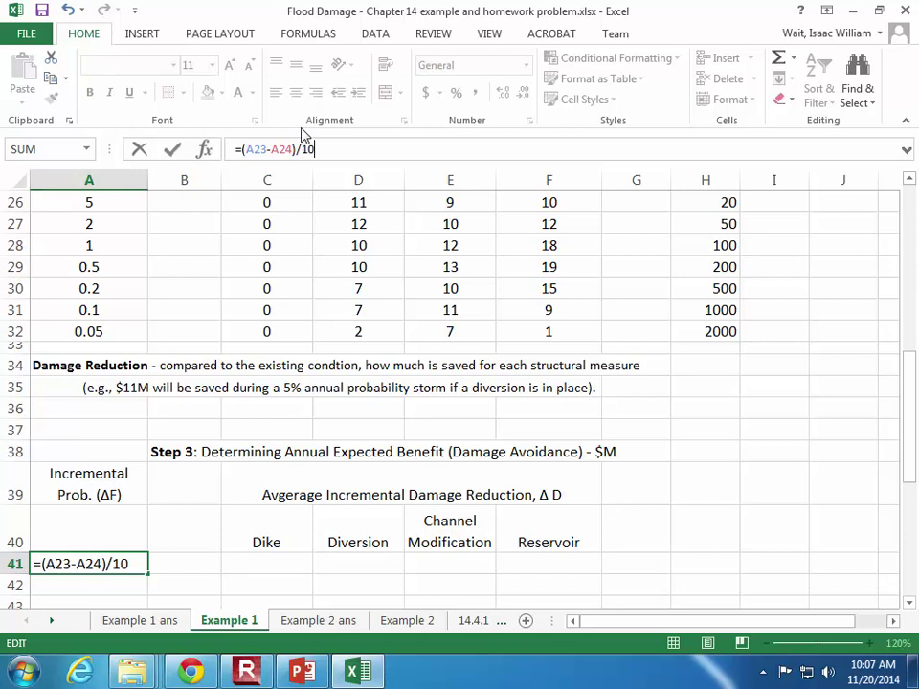
pyautogui.press('Return')
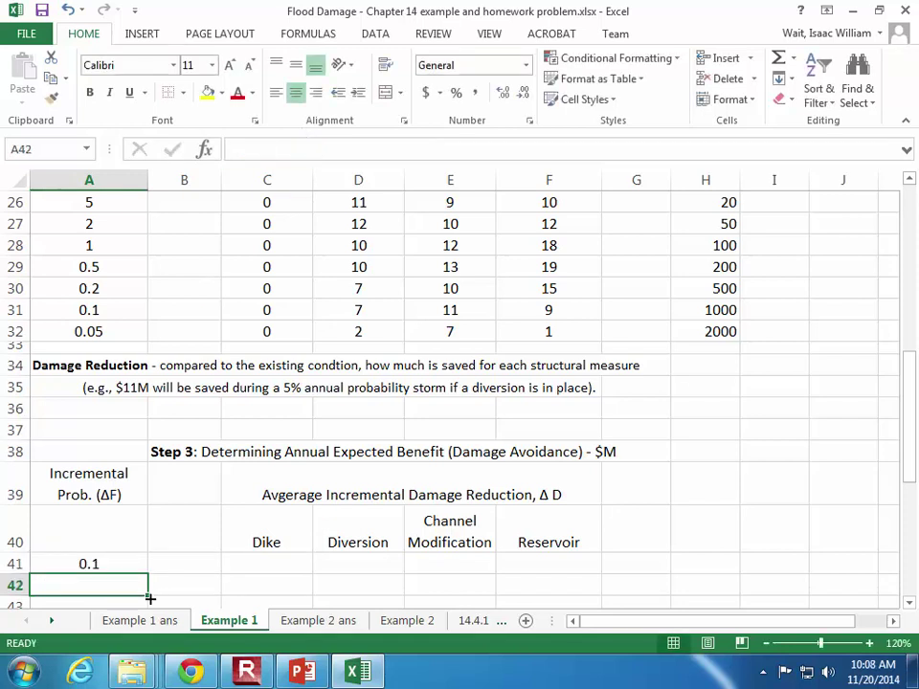
# Check the incremental probability formula in A41 against the Exceedence Probability (%) heading and values in Step 2
pyautogui.click(134, 564)
pyautogui.scroll(3, 134, 564)
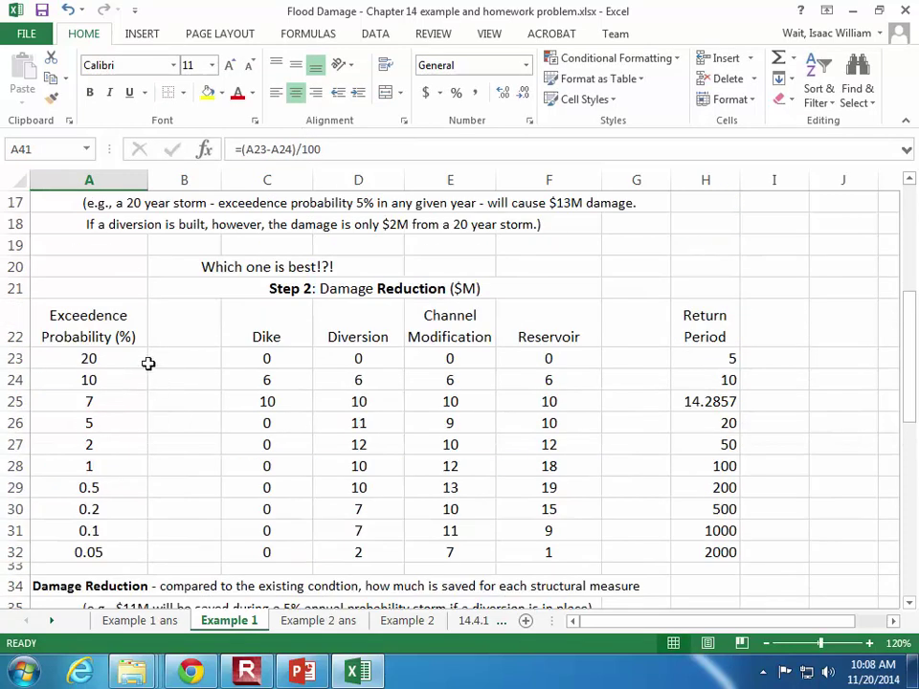
pyautogui.click(118, 326)
pyautogui.scroll(-4, 127, 339)
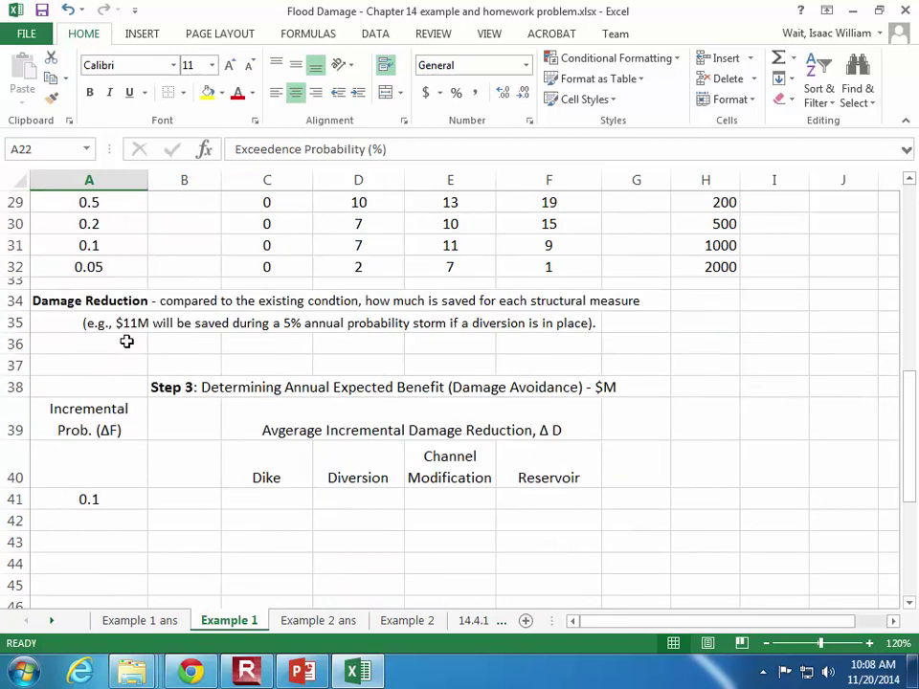
pyautogui.click(116, 504)
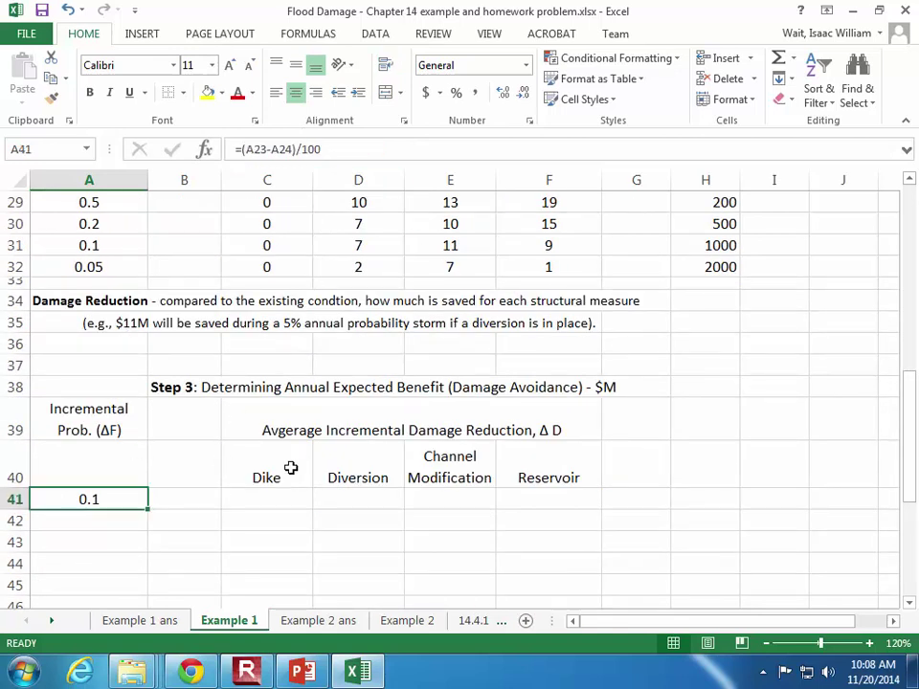
pyautogui.scroll(3, 235, 413)
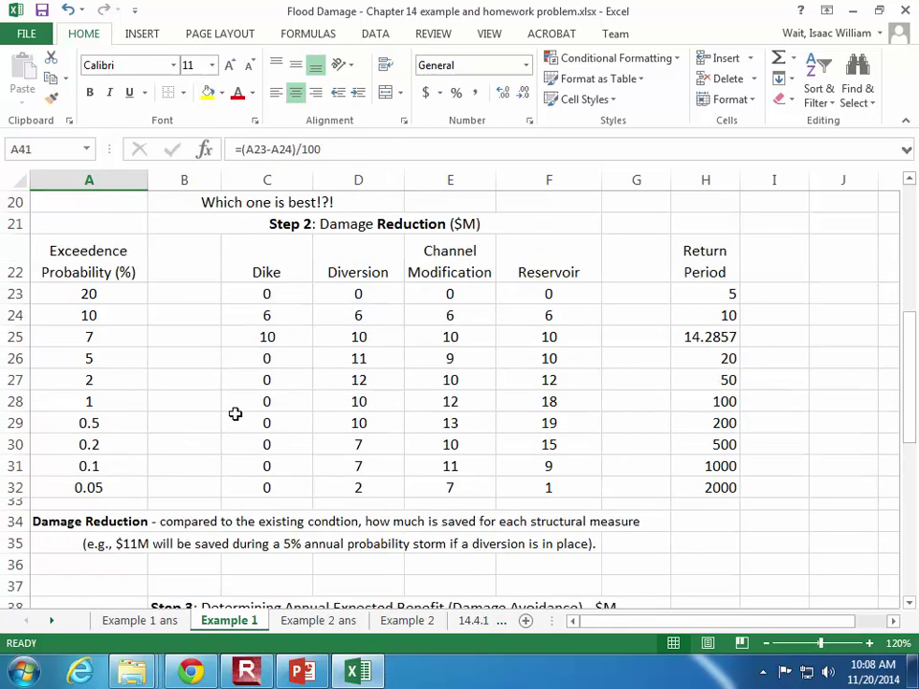
pyautogui.click(408, 148)
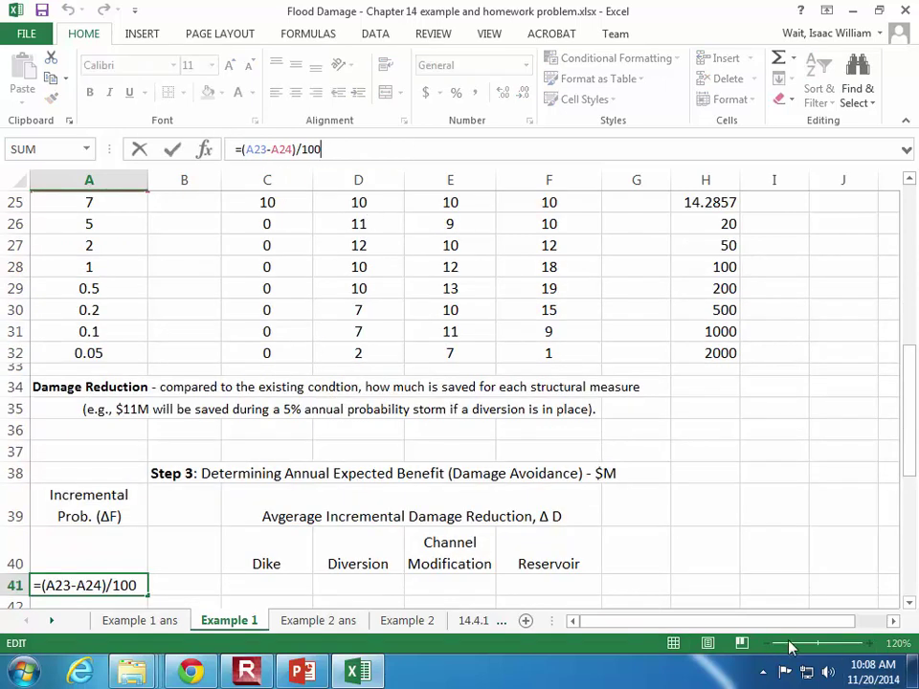
# Reduce the worksheet zoom to 90% and inspect the cells referenced by the A41 formula
pyautogui.click(756, 515)
pyautogui.click(766, 643)
pyautogui.click(766, 643)
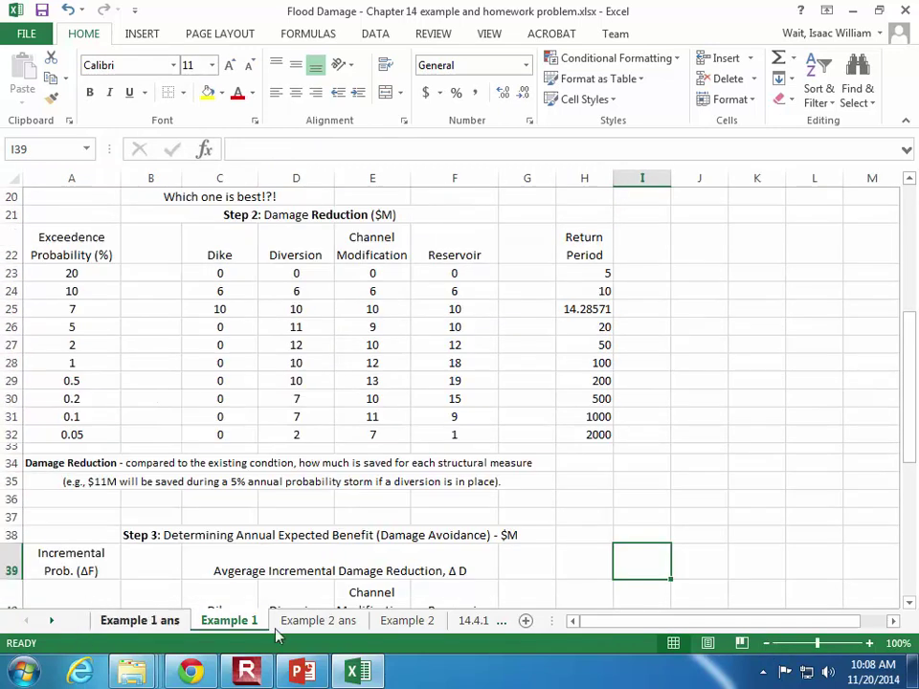
pyautogui.click(769, 649)
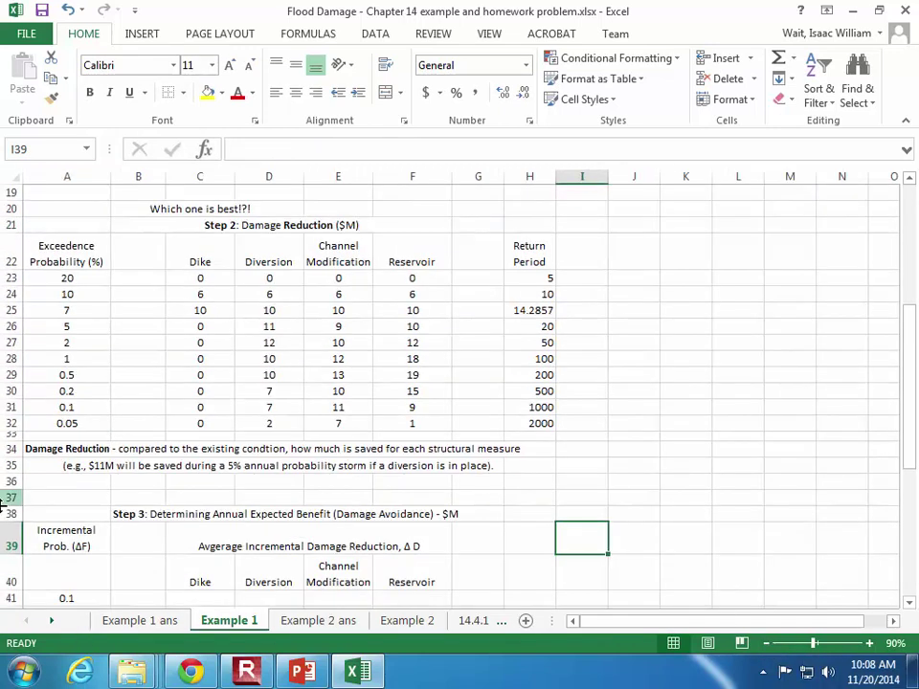
pyautogui.click(63, 596)
pyautogui.click(407, 145)
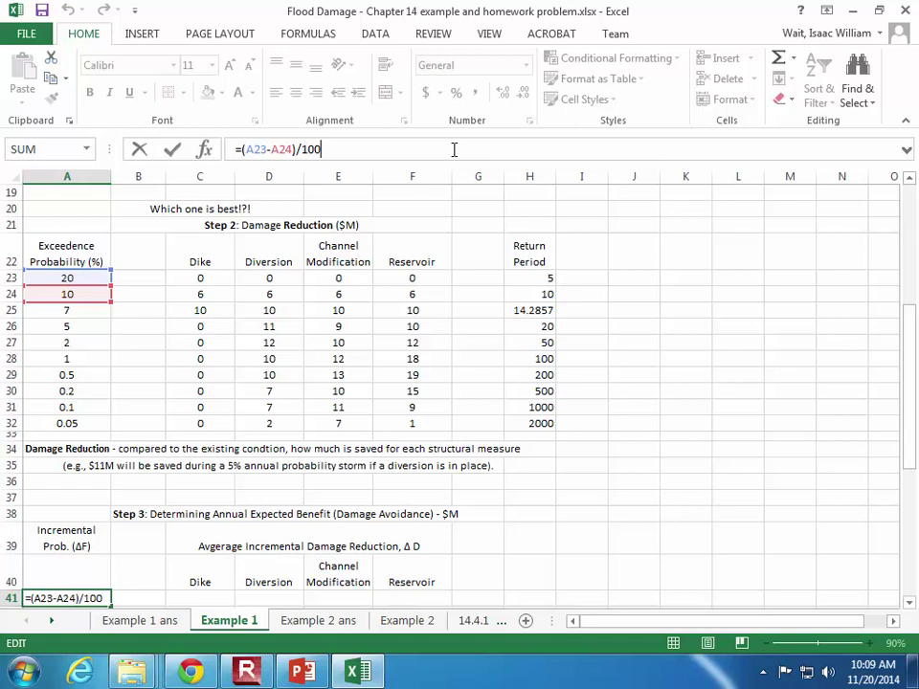
pyautogui.press('Return')
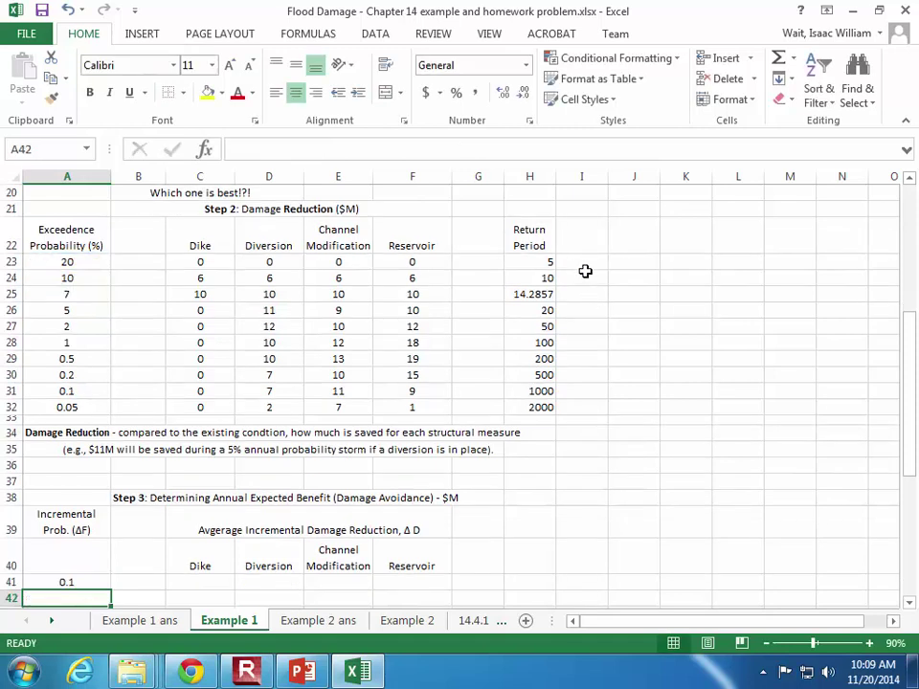
# Compare the A41 result with the 20% and 10% exceedence probabilities, and examine the following 10% and 7% pair
pyautogui.click(103, 583)
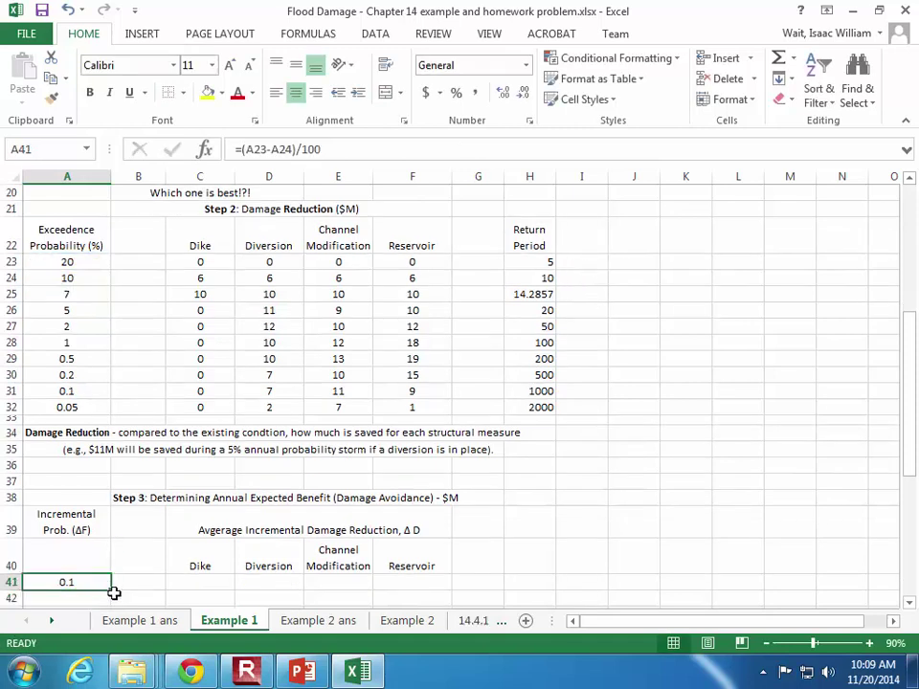
pyautogui.click(93, 261)
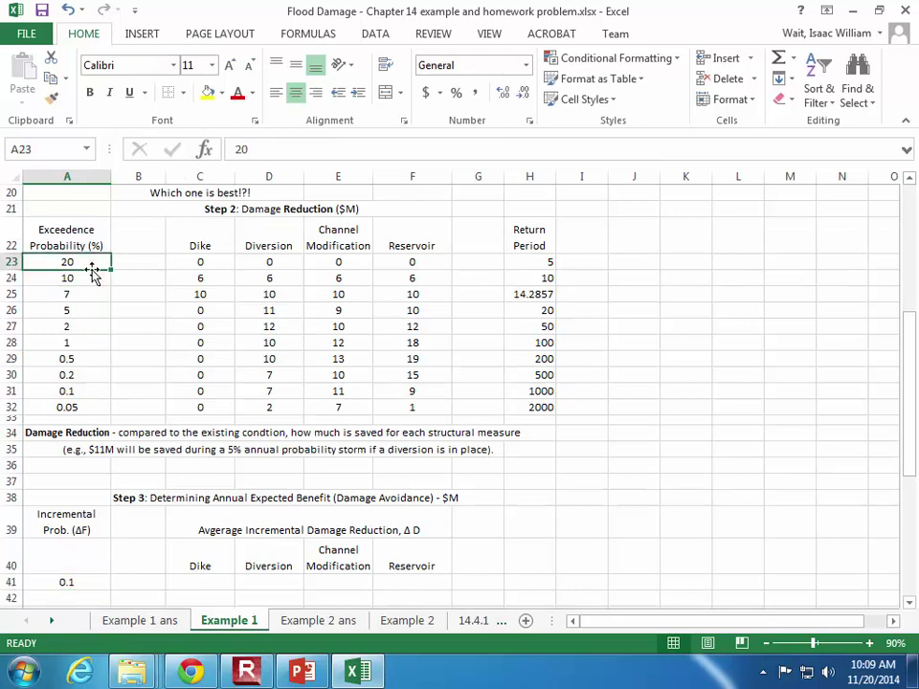
pyautogui.click(91, 272)
pyautogui.click(93, 261)
pyautogui.click(91, 278)
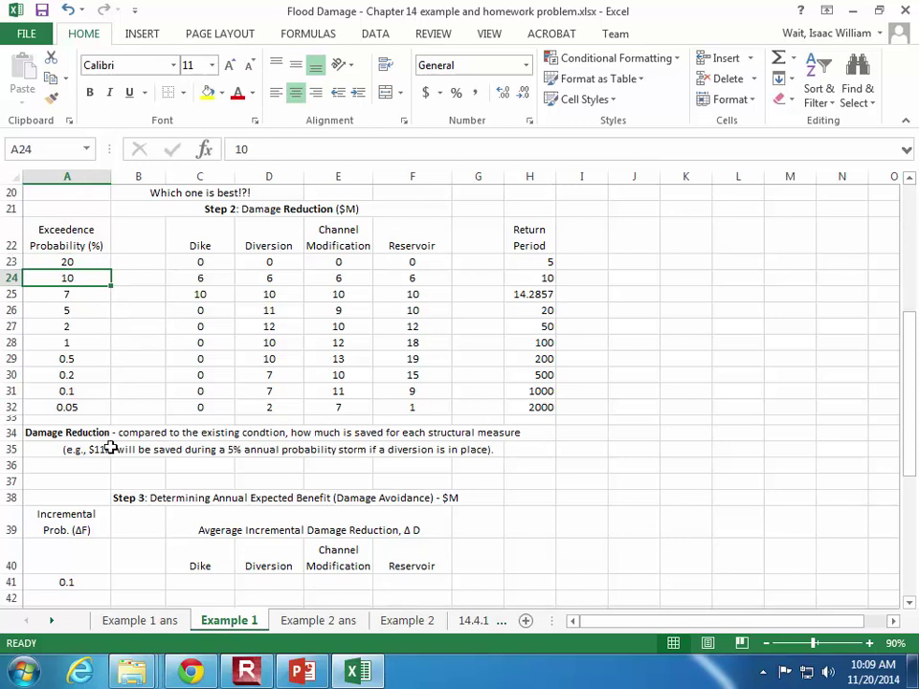
pyautogui.click(90, 295)
pyautogui.click(91, 279)
pyautogui.click(90, 297)
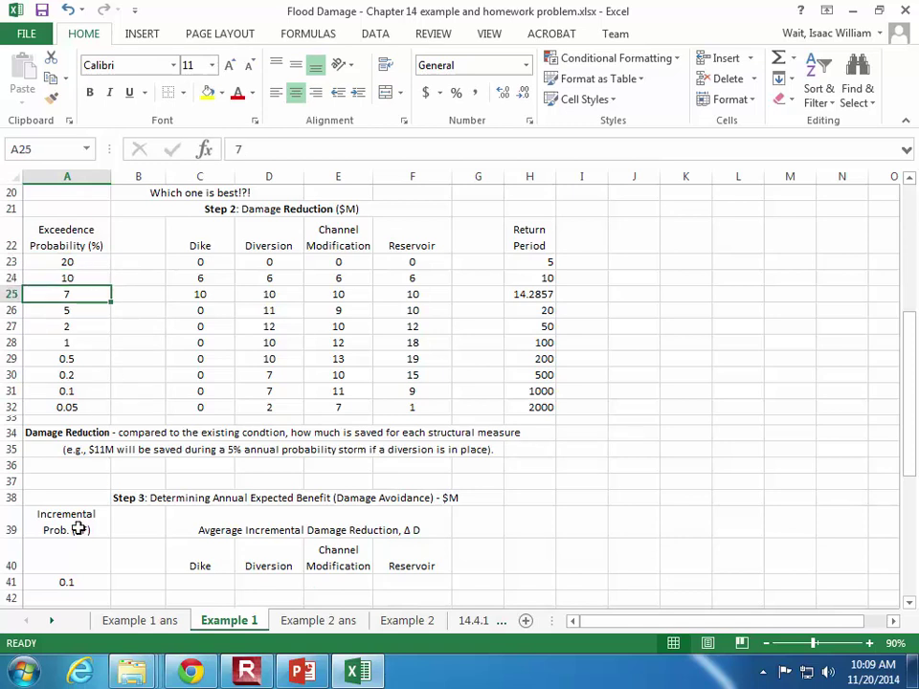
# Fill the incremental probability formula from A41 down to A50 and clear the surplus formula in A50
pyautogui.scroll(-2, 81, 498)
pyautogui.click(87, 464)
pyautogui.moveTo(111, 472); pyautogui.dragTo(114, 516)
pyautogui.click(104, 514)
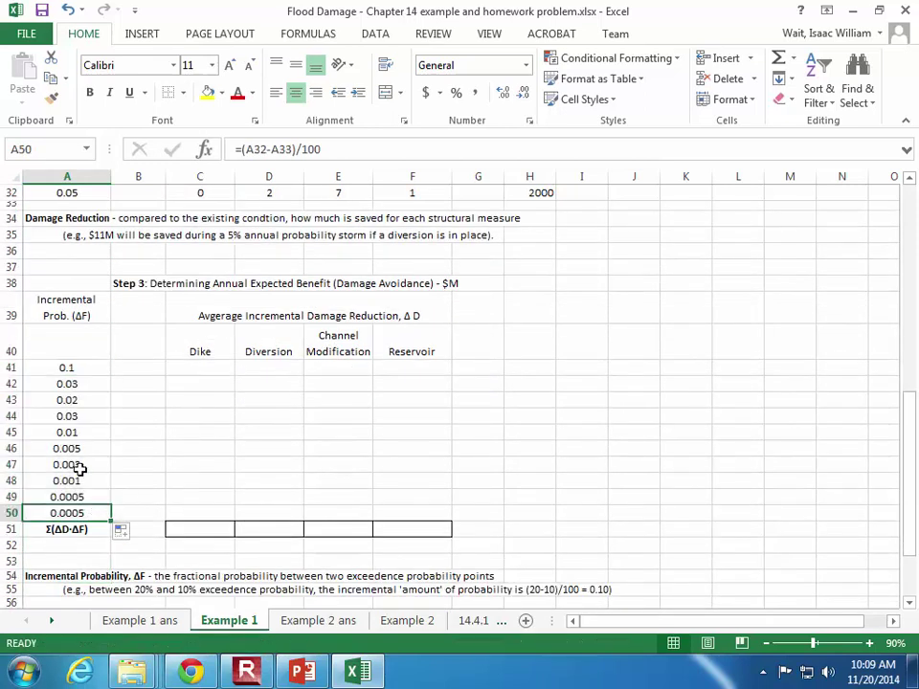
pyautogui.press('Delete')
pyautogui.click(175, 461)
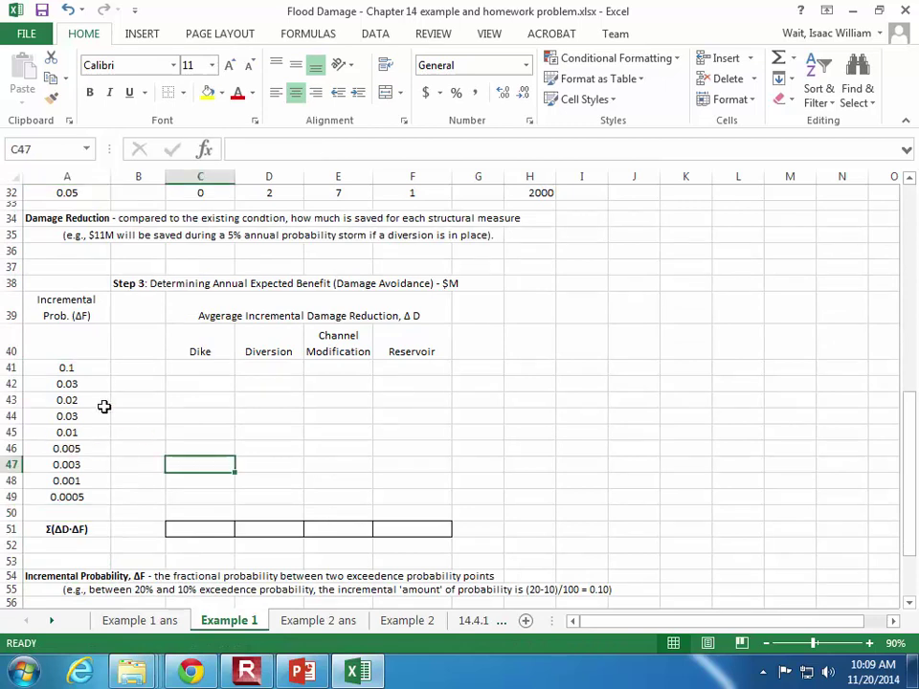
# Check the incremental probability in A42 against the 10% and 7% exceedence probabilities in A24 and A25
pyautogui.scroll(3, 108, 450)
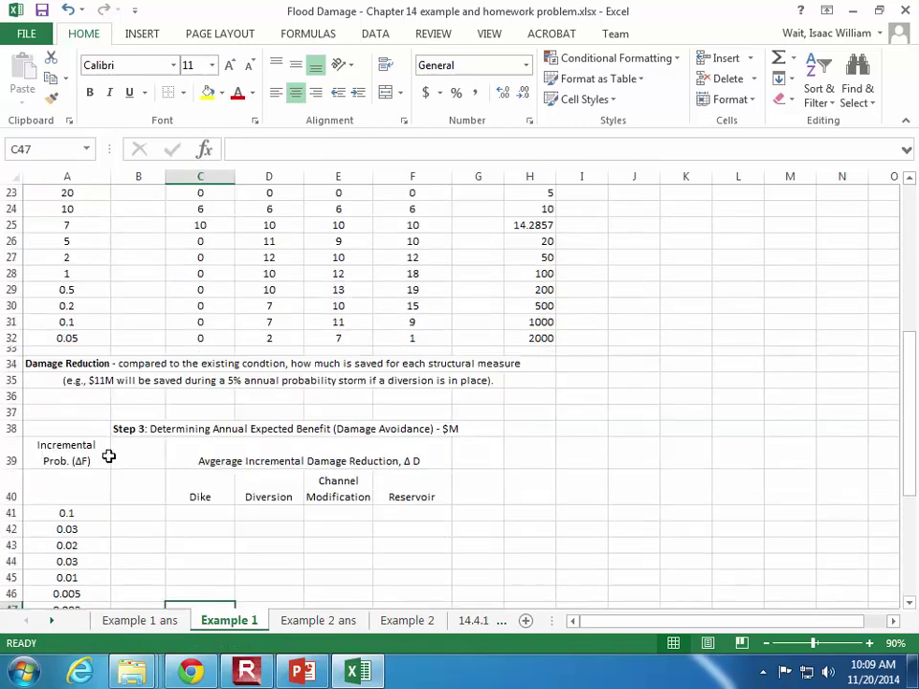
pyautogui.scroll(1, 80, 342)
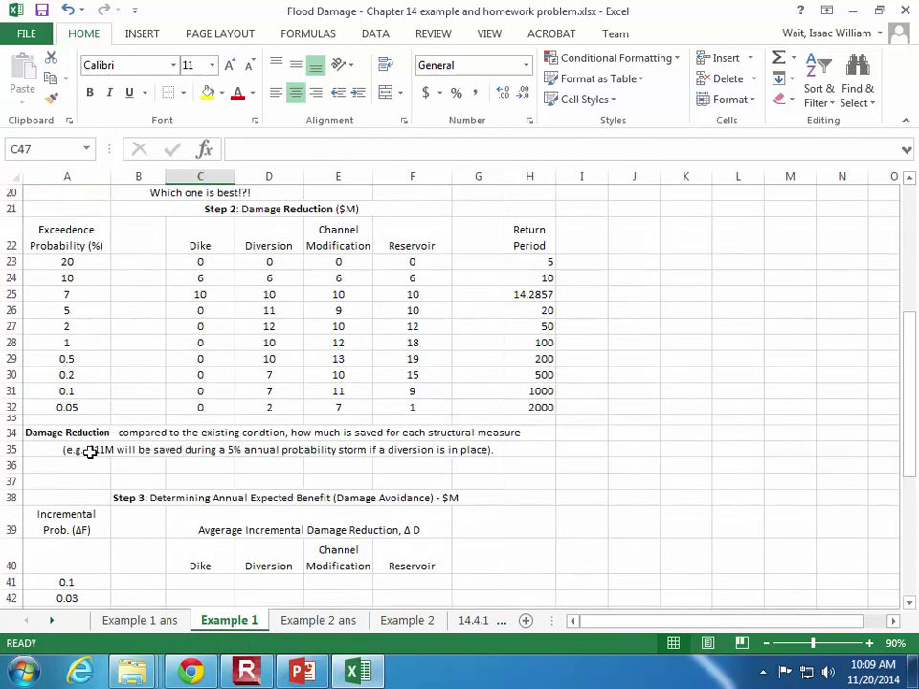
pyautogui.click(88, 277)
pyautogui.click(88, 293)
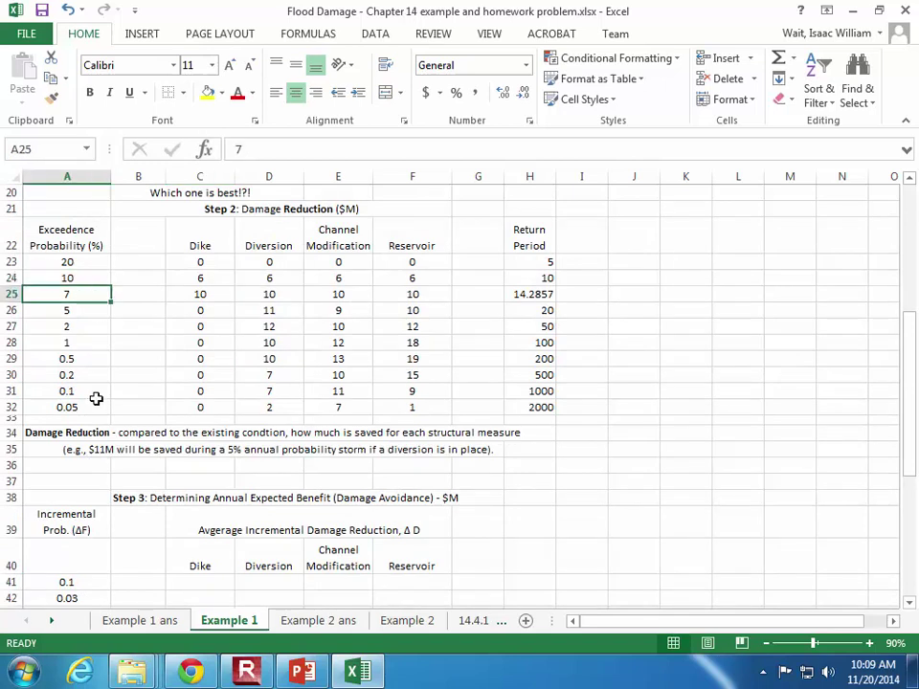
pyautogui.scroll(-1, 95, 398)
pyautogui.click(87, 531)
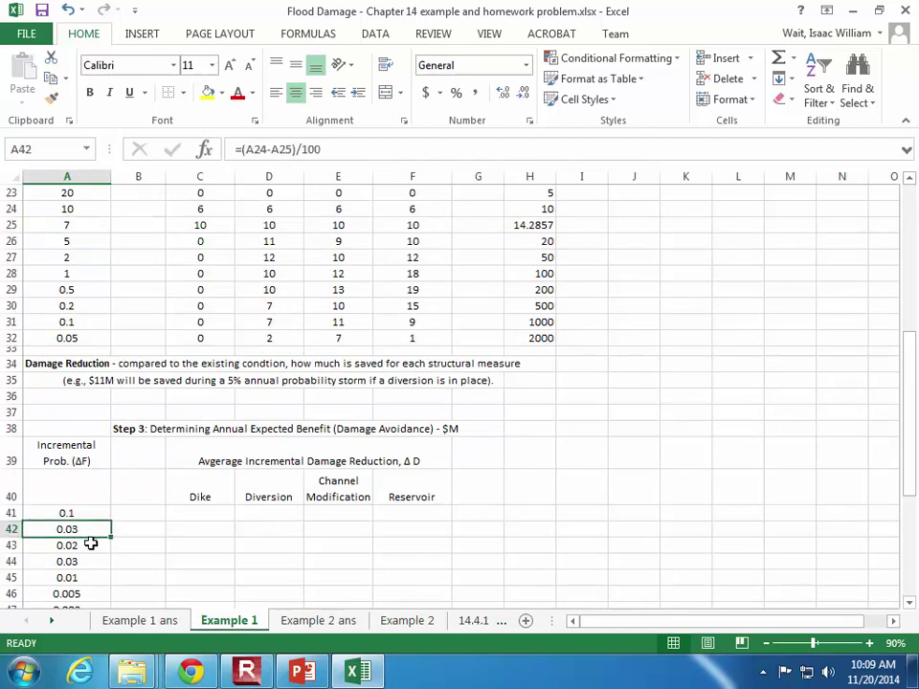
pyautogui.scroll(1, 96, 498)
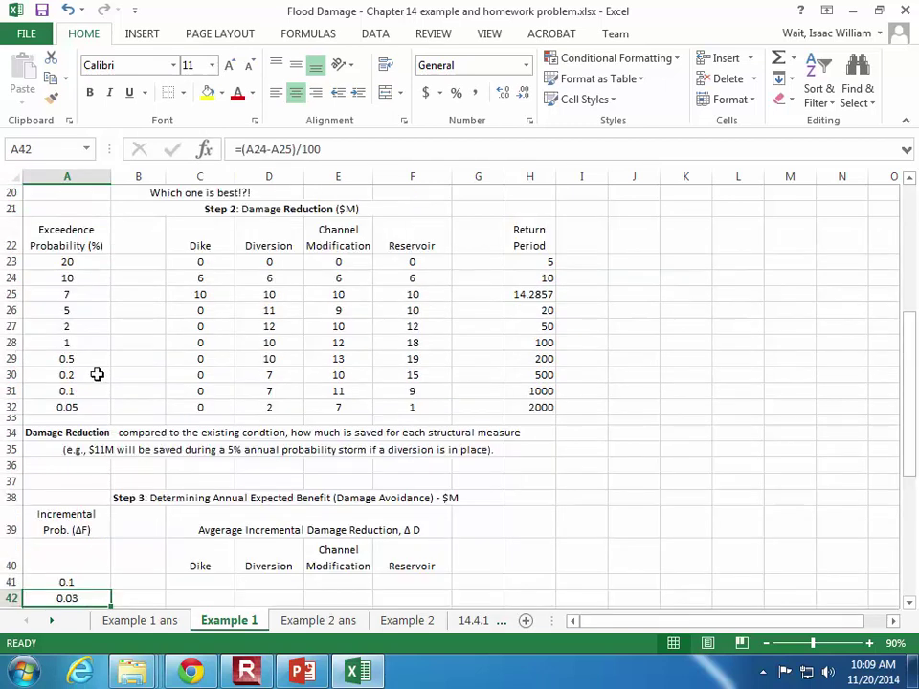
# Check the incremental probability in A43 against the 7% and 5% exceedence probabilities and review the Step 2 table
pyautogui.click(90, 295)
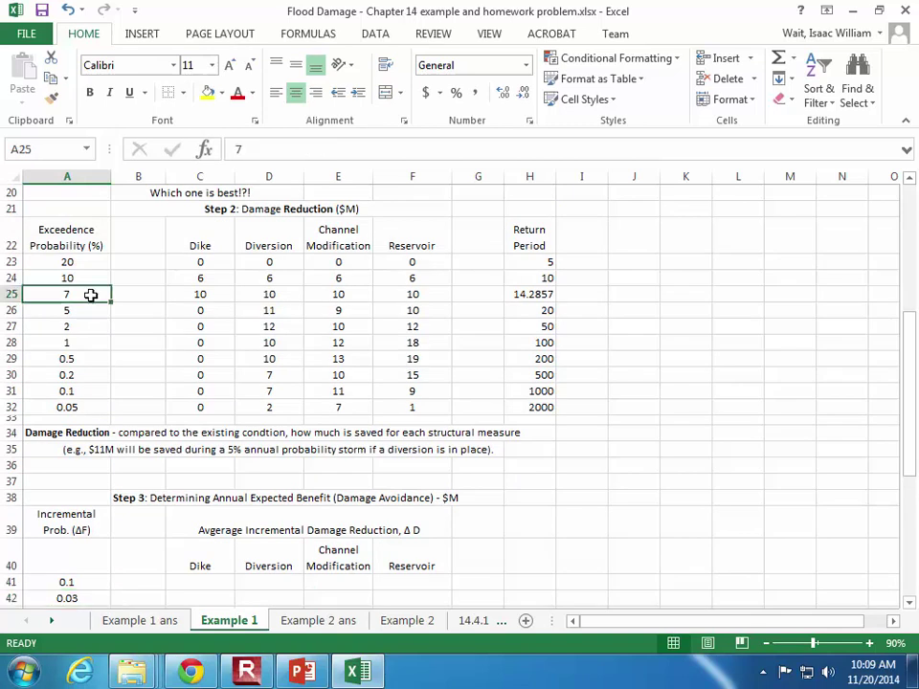
pyautogui.click(87, 311)
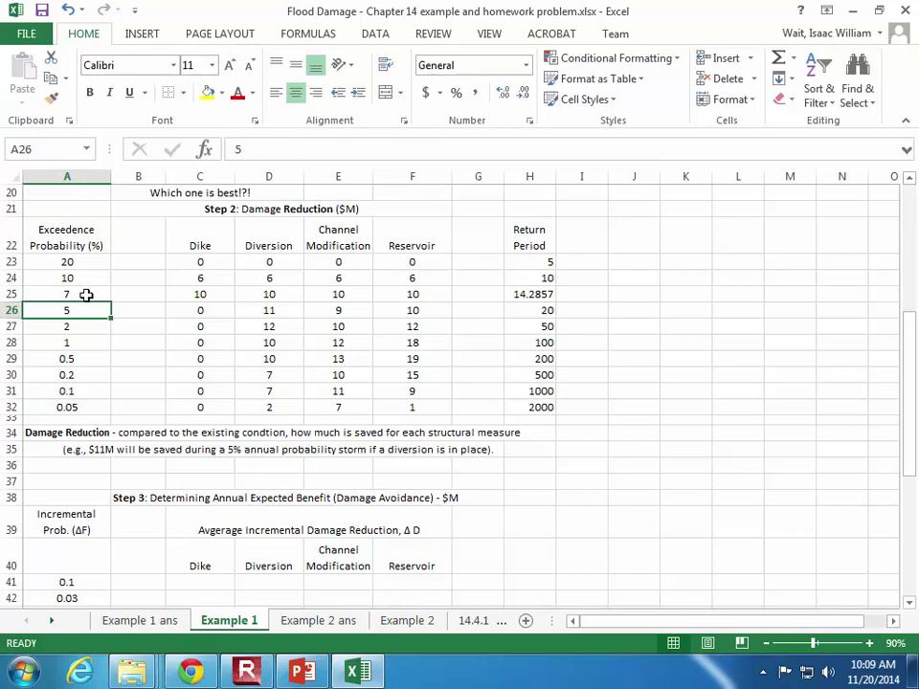
pyautogui.scroll(-1, 91, 383)
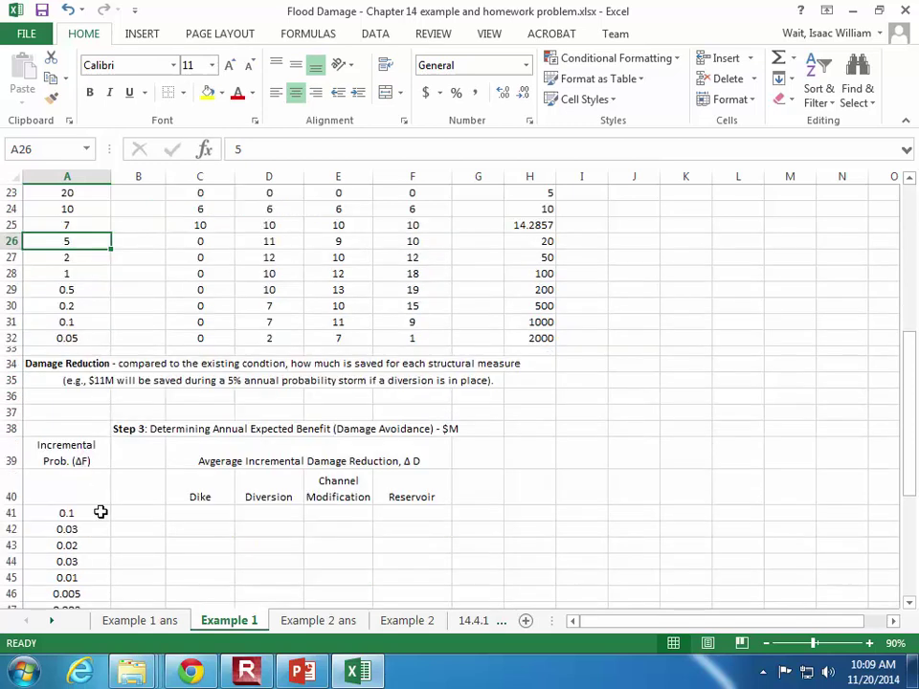
pyautogui.click(94, 544)
pyautogui.scroll(1, 94, 543)
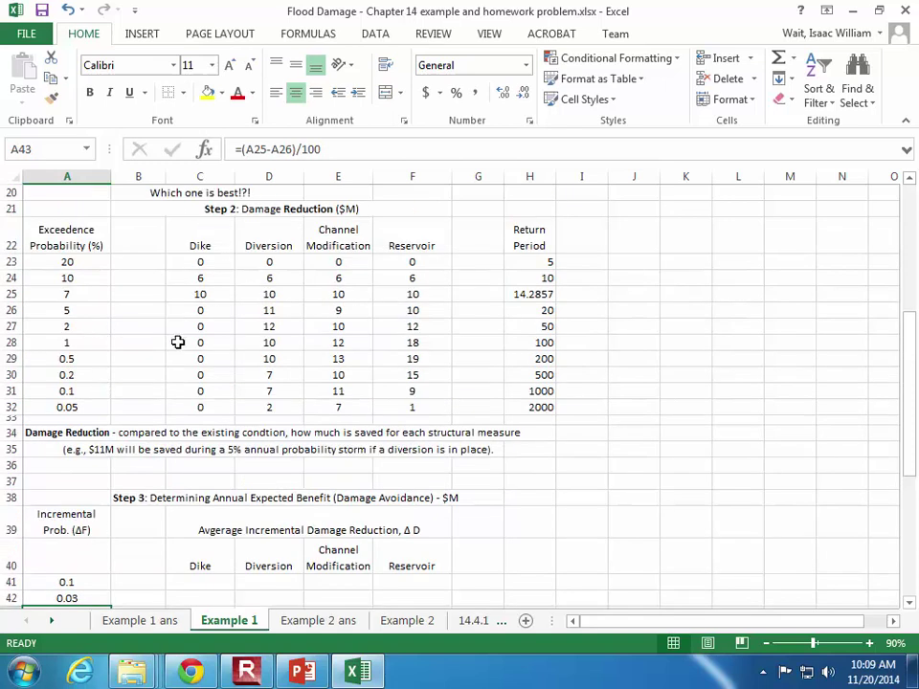
pyautogui.scroll(-2, 178, 345)
pyautogui.scroll(3, 269, 574)
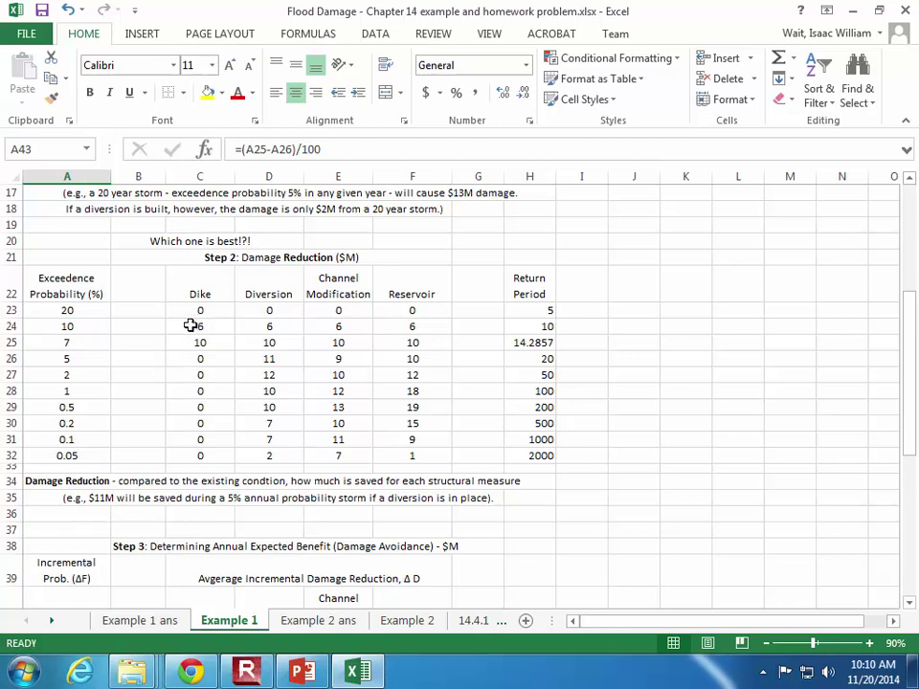
pyautogui.scroll(-1, 71, 573)
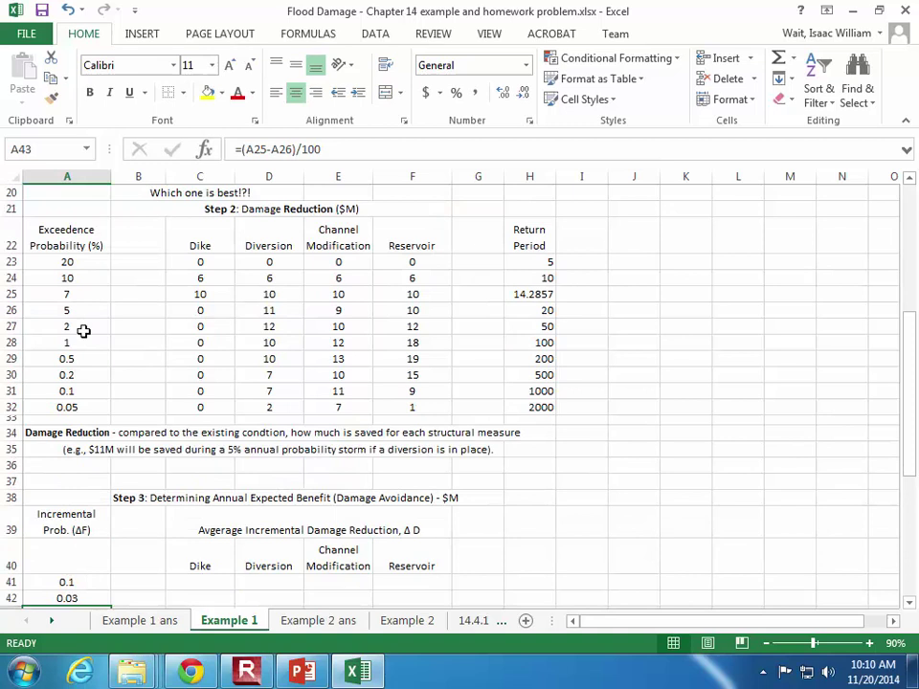
pyautogui.click(82, 279)
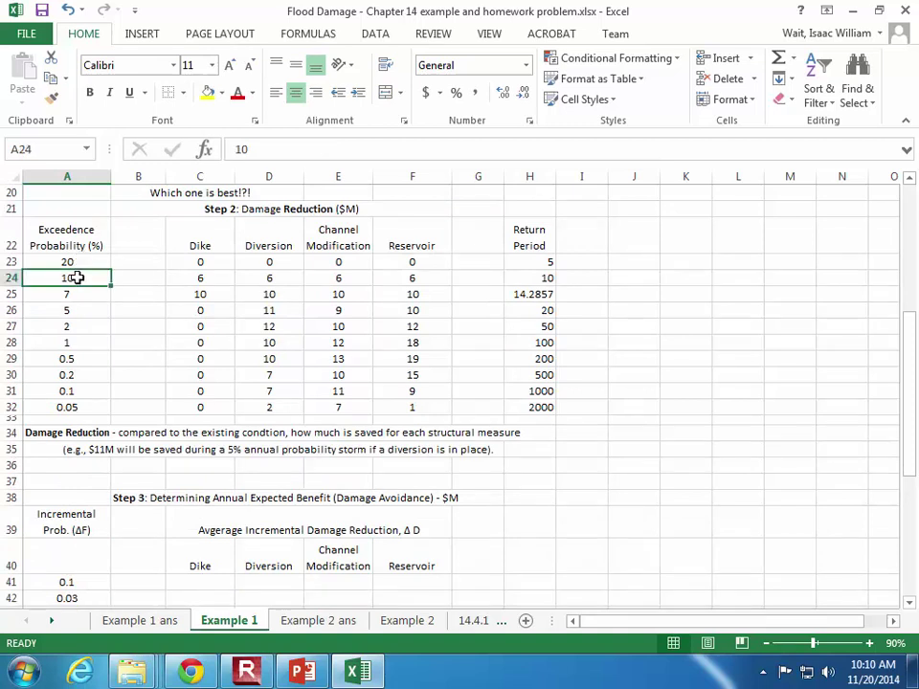
# Enter =AVERAGE(C23:C24) in C41 for the dike's average incremental damage reduction between the 20% and 10% exceedence probabilities
pyautogui.click(81, 265)
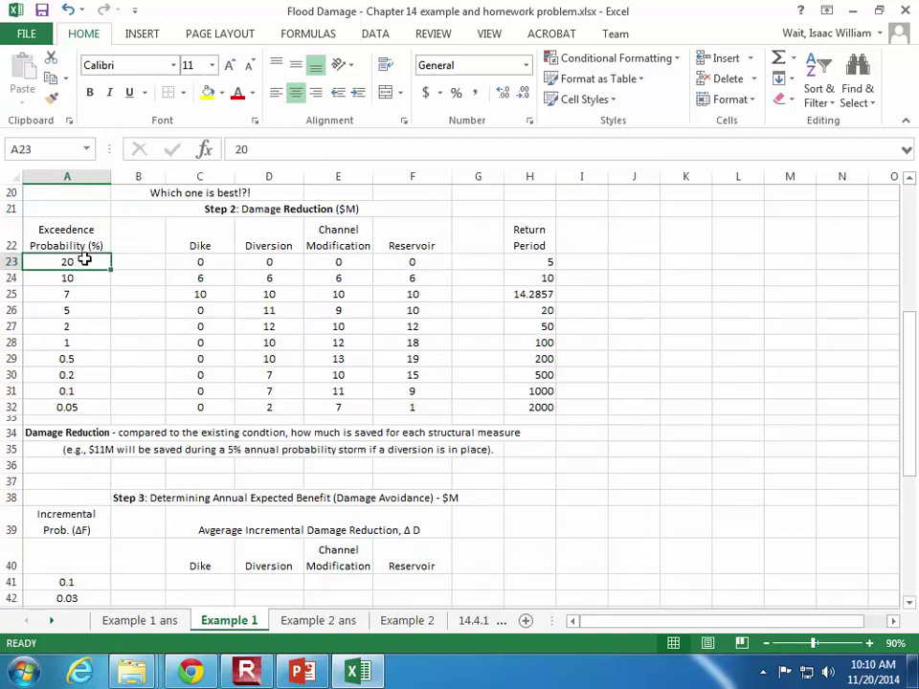
pyautogui.click(208, 261)
pyautogui.click(208, 278)
pyautogui.scroll(-1, 205, 332)
pyautogui.moveTo(205, 500); pyautogui.dragTo(207, 515)
pyautogui.click(206, 514)
pyautogui.write('=average(')
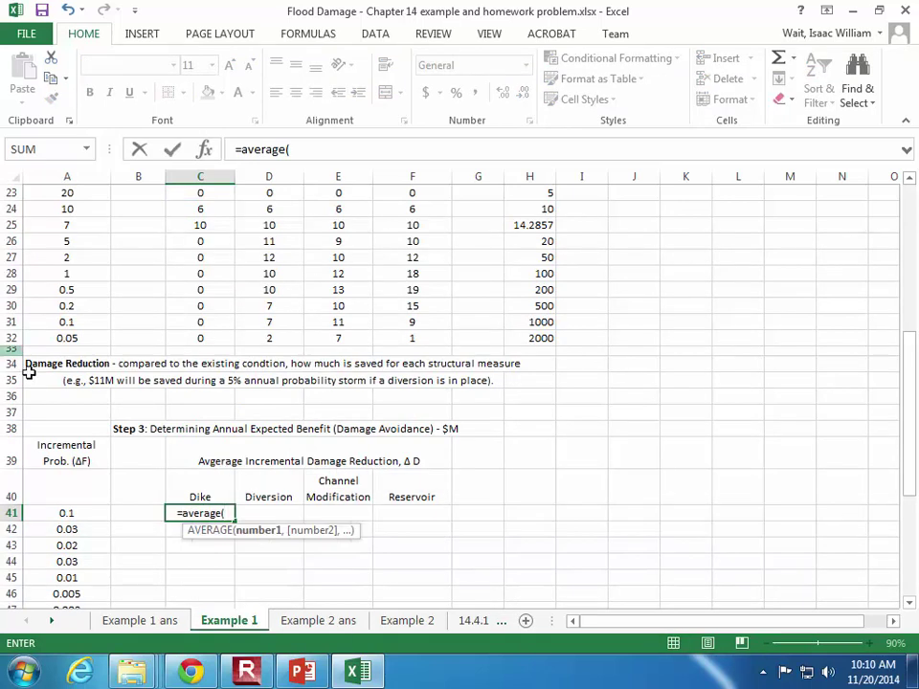
pyautogui.scroll(2, 170, 325)
pyautogui.moveTo(178, 312); pyautogui.dragTo(209, 332)
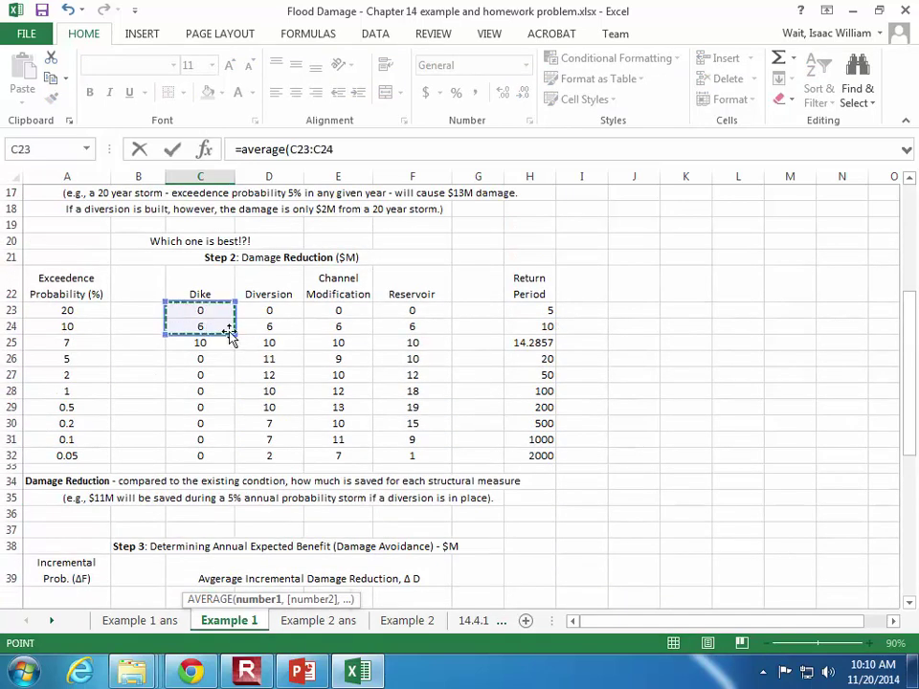
pyautogui.press('Return')
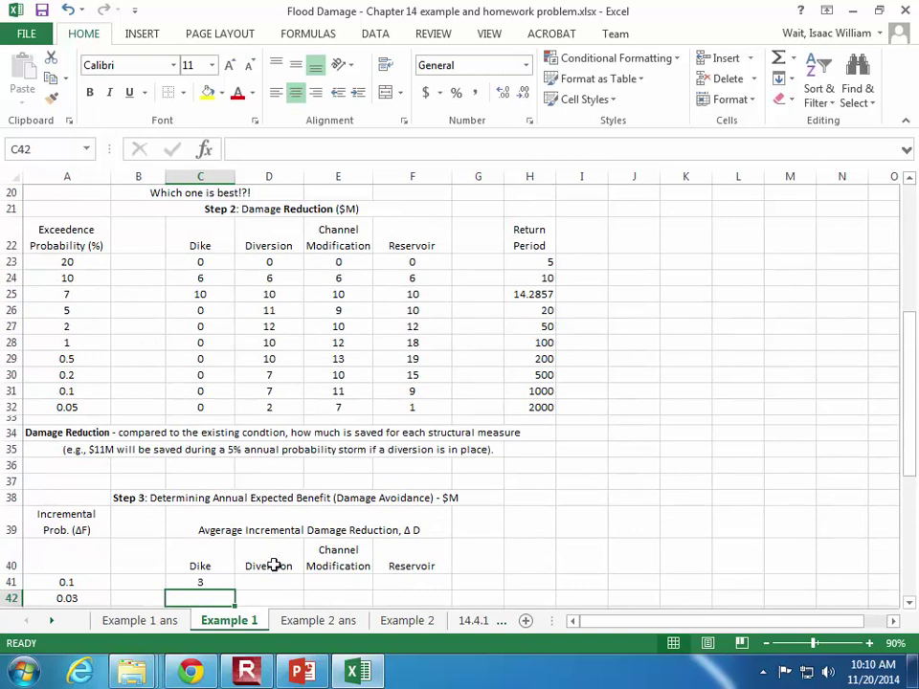
# Fill the average formula from C41 across to the reservoir column in F41
pyautogui.click(216, 583)
pyautogui.moveTo(236, 589); pyautogui.dragTo(428, 594)
pyautogui.click(513, 529)
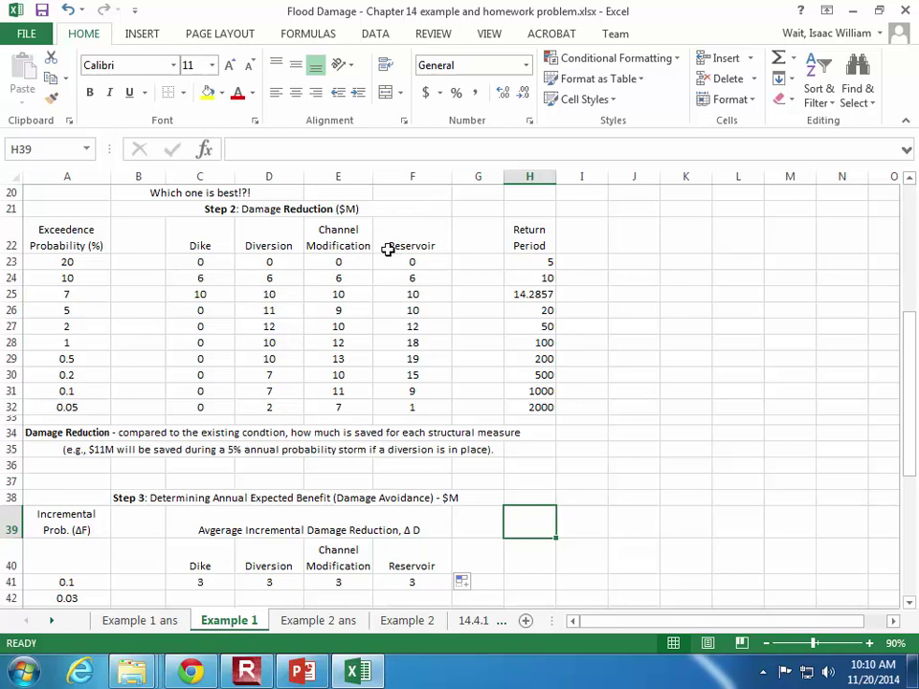
# Examine the Step 2 damage reductions for the 10% and 7% pair under the dike, diversion and channel modification
pyautogui.click(215, 597)
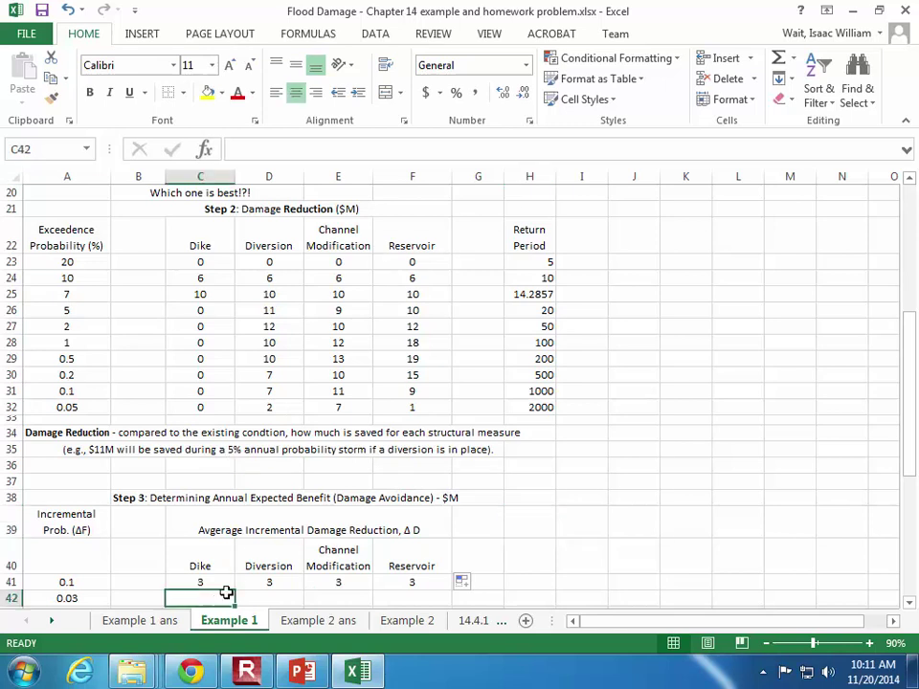
pyautogui.click(215, 277)
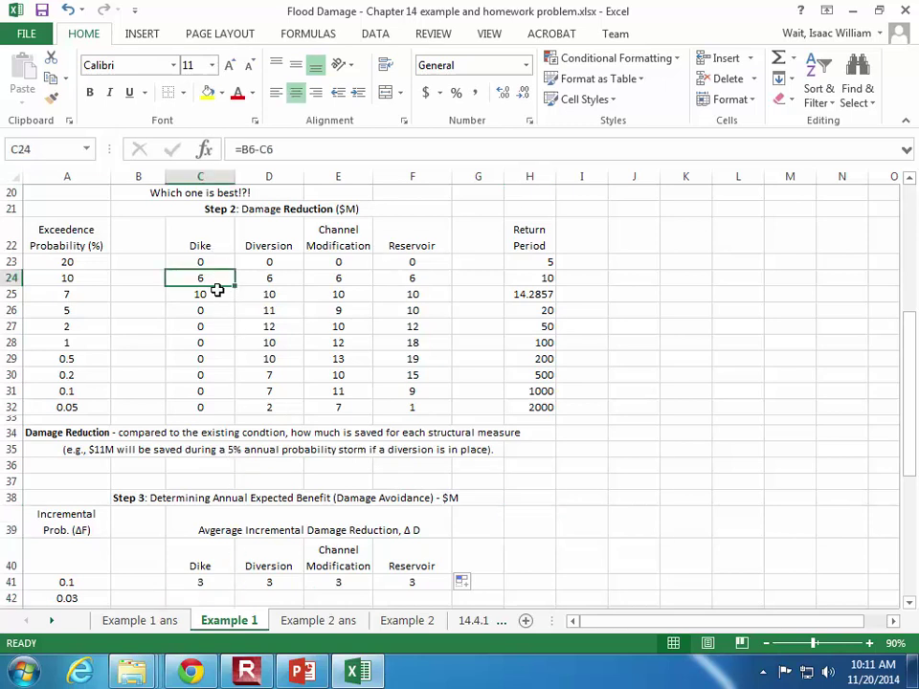
pyautogui.click(215, 292)
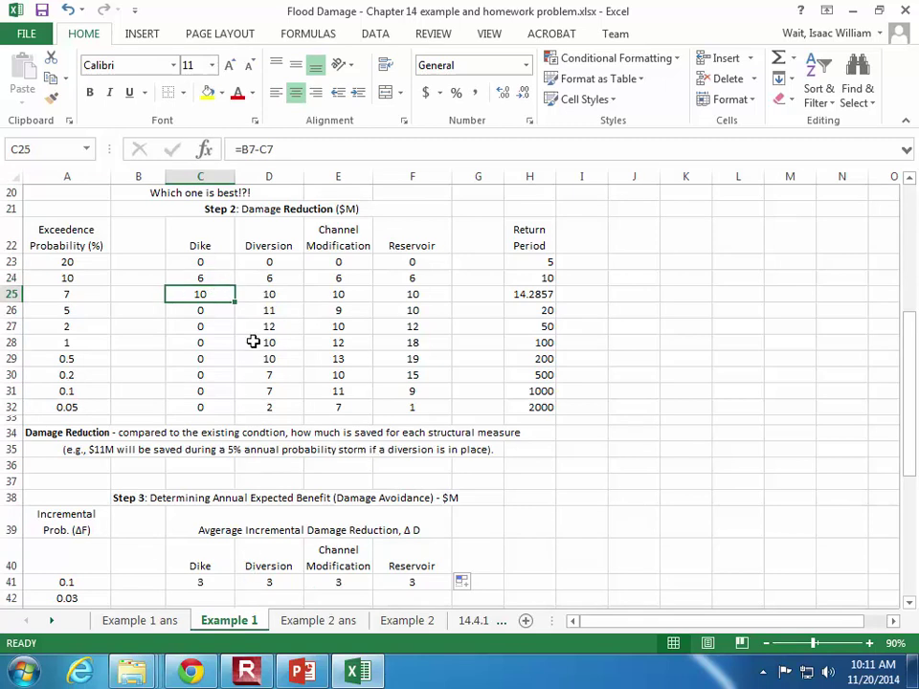
pyautogui.click(271, 281)
pyautogui.click(273, 293)
pyautogui.click(345, 278)
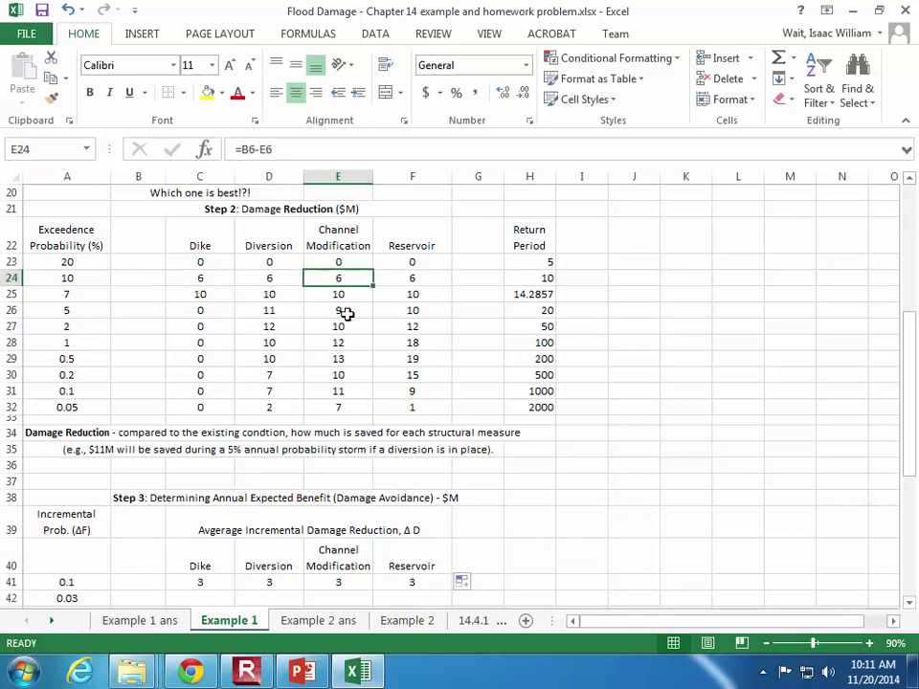
pyautogui.click(345, 312)
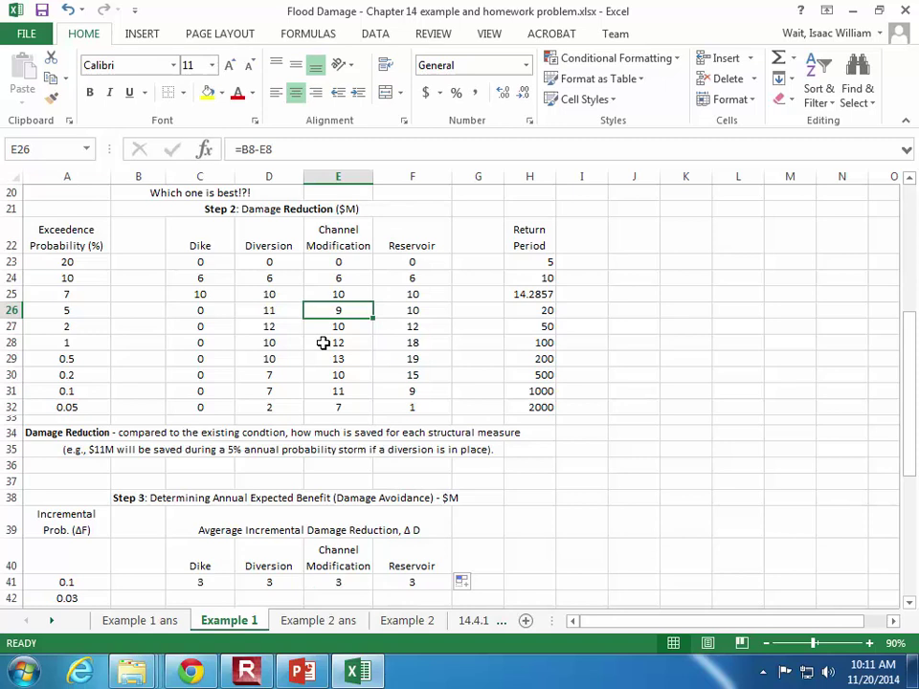
# Copy the dike's average formula from C41 into C42 and extend it across row 42 to the reservoir column
pyautogui.click(201, 582)
pyautogui.click(220, 597)
pyautogui.click(224, 583)
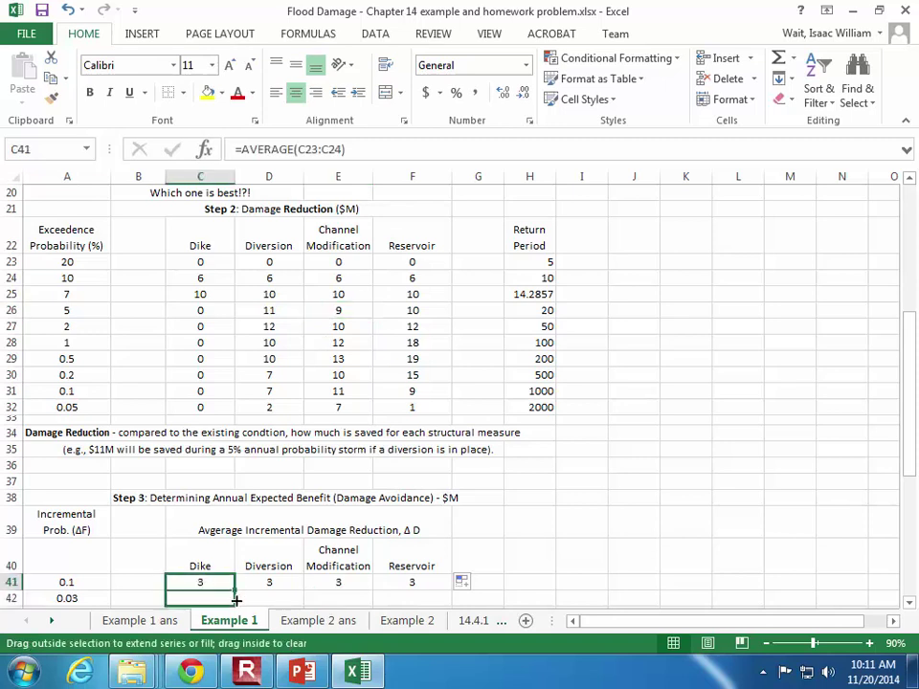
pyautogui.moveTo(236, 599); pyautogui.dragTo(236, 603)
pyautogui.scroll(-1, 243, 584)
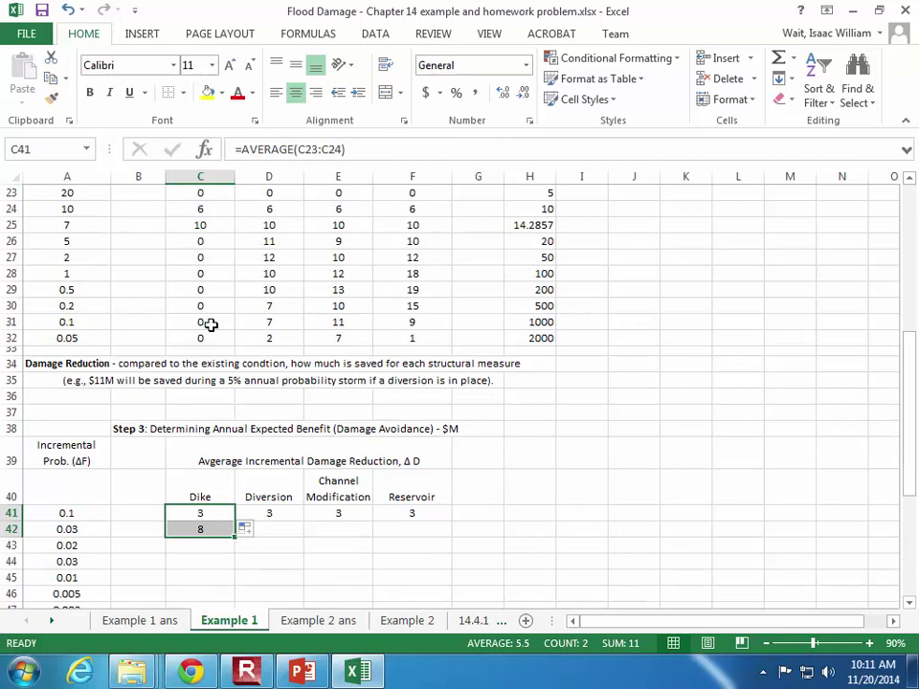
pyautogui.moveTo(236, 537); pyautogui.dragTo(431, 537)
pyautogui.click(546, 527)
# Check the reservoir's row 42 average against its 10% and 7% damage reductions in F24 and F25
pyautogui.scroll(1, 540, 531)
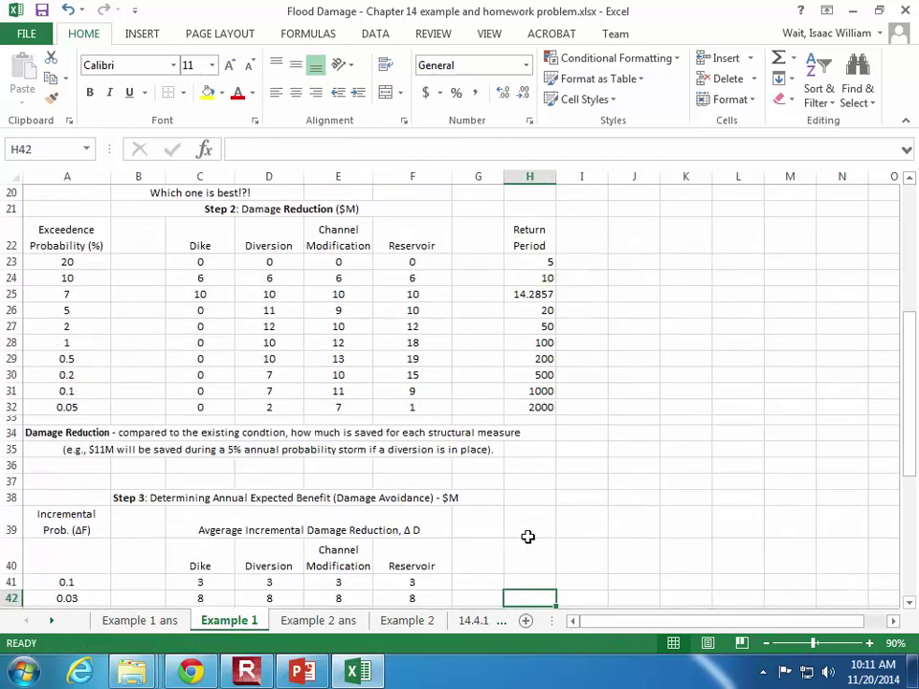
pyautogui.click(418, 283)
pyautogui.click(418, 299)
pyautogui.click(418, 281)
pyautogui.click(420, 294)
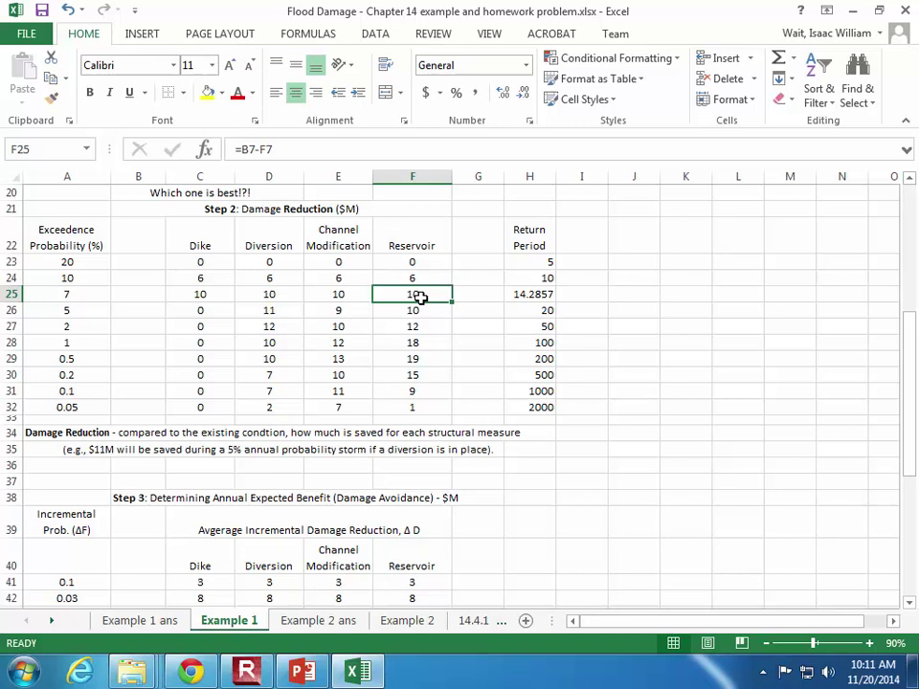
# Fill the average formulas in C42:F42 down through row 49
pyautogui.scroll(-2, 419, 298)
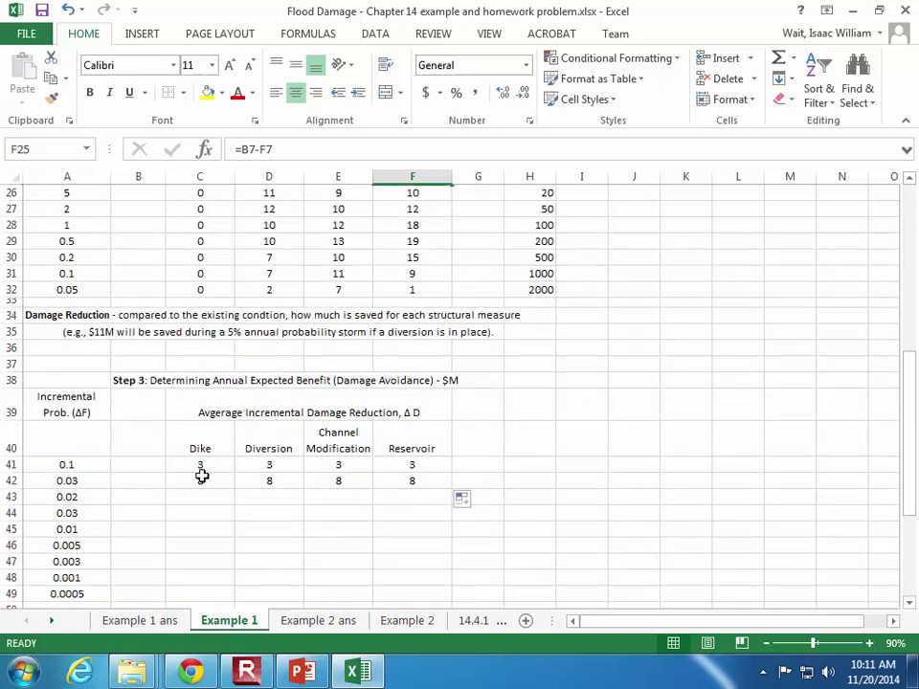
pyautogui.moveTo(203, 482); pyautogui.dragTo(418, 480)
pyautogui.scroll(-1, 432, 509)
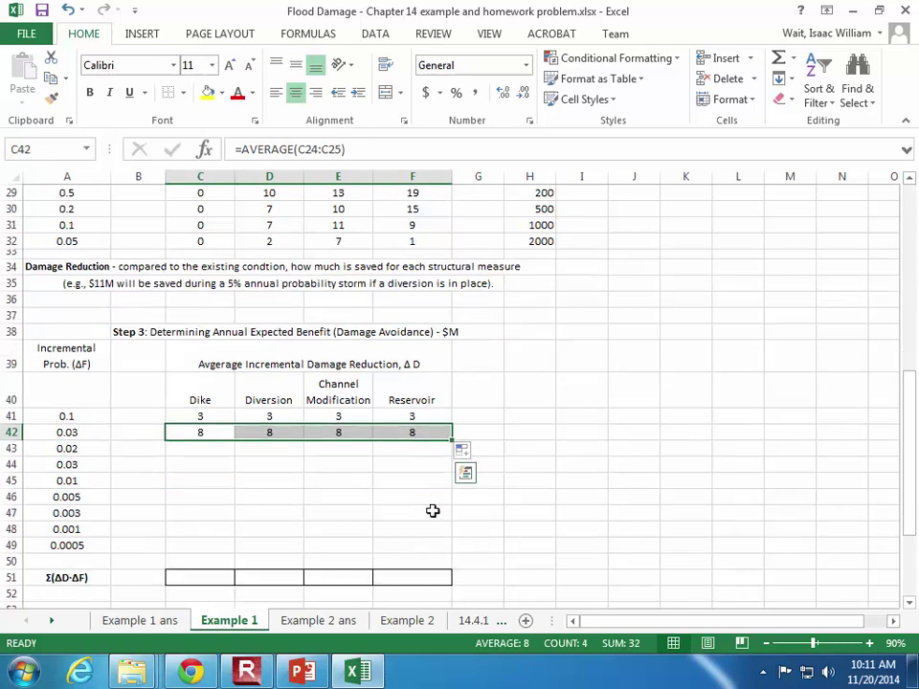
pyautogui.moveTo(449, 440); pyautogui.dragTo(447, 547)
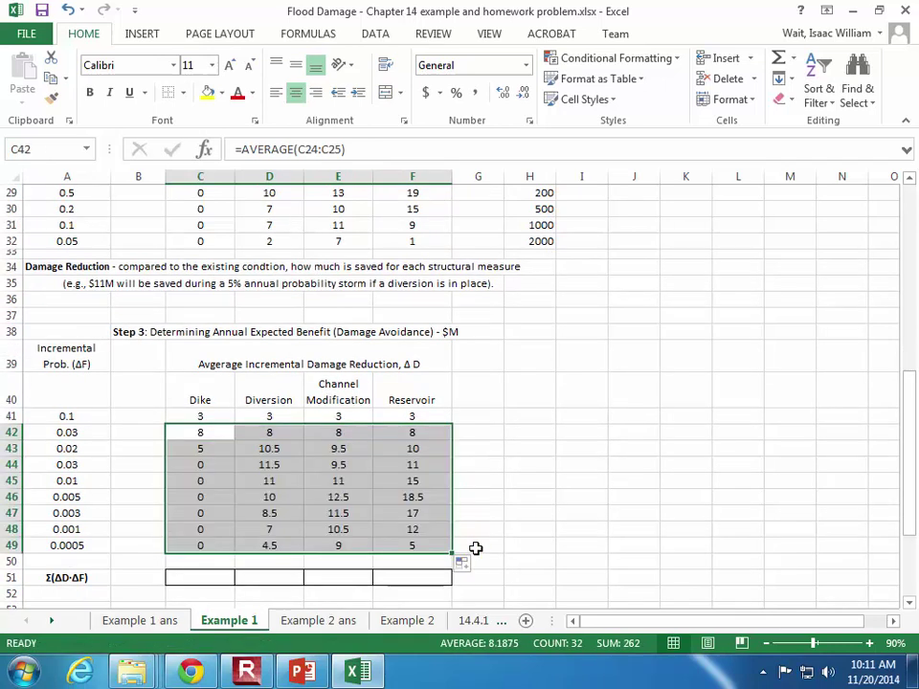
pyautogui.click(531, 533)
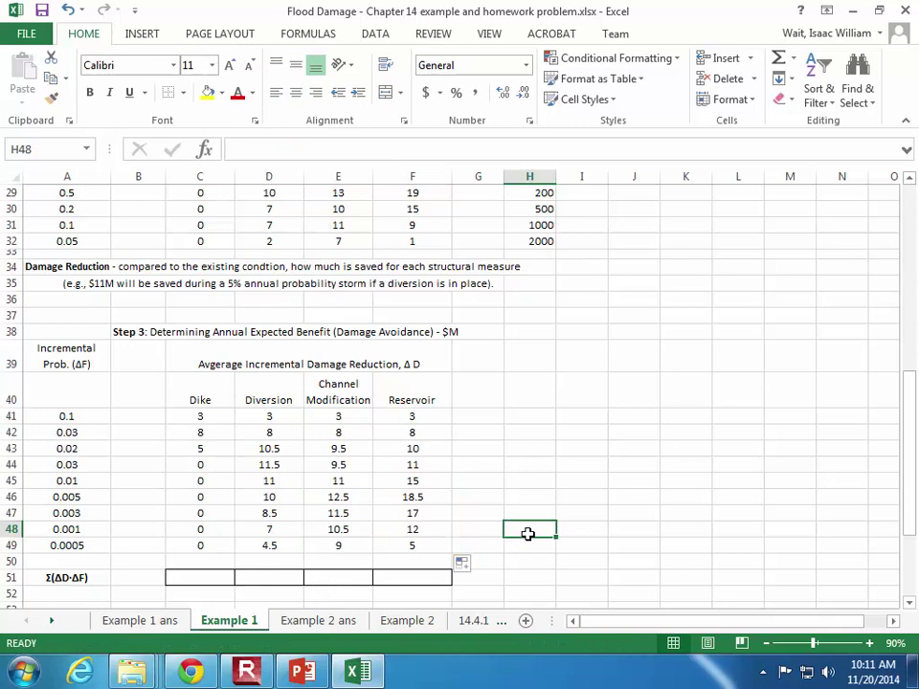
# Review the Step 2 and Step 3 tables, matching the Σ(ΔD·ΔF) label in A51 to the ΔD and ΔF headings
pyautogui.click(542, 446)
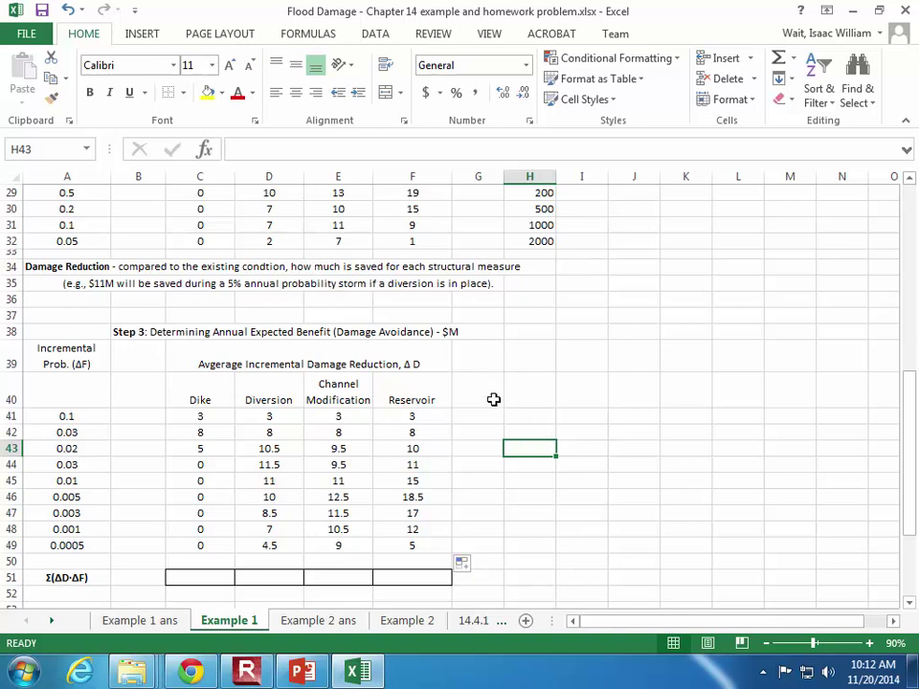
pyautogui.scroll(3, 480, 451)
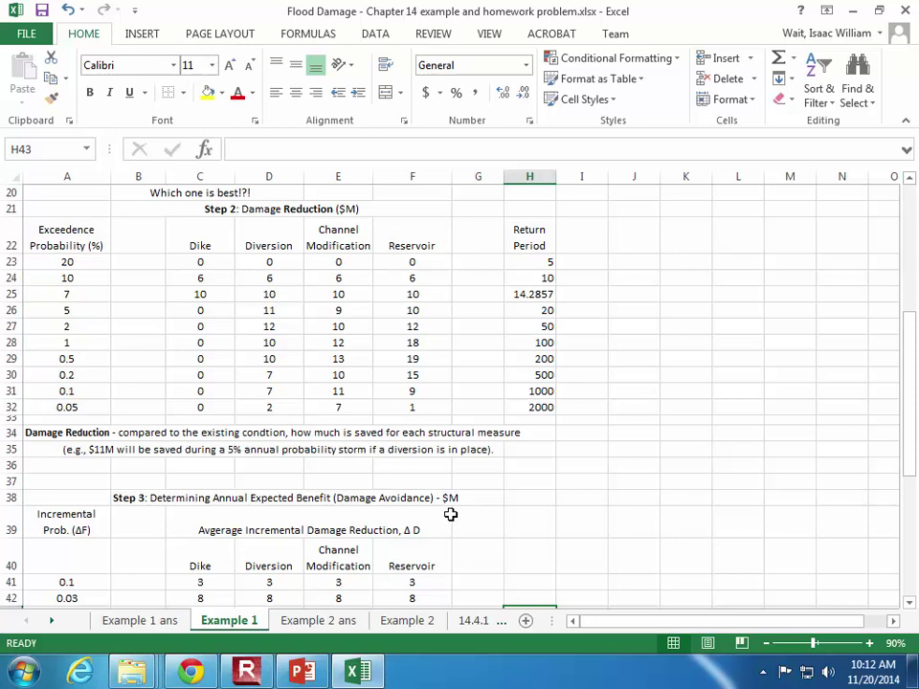
pyautogui.scroll(-4, 450, 515)
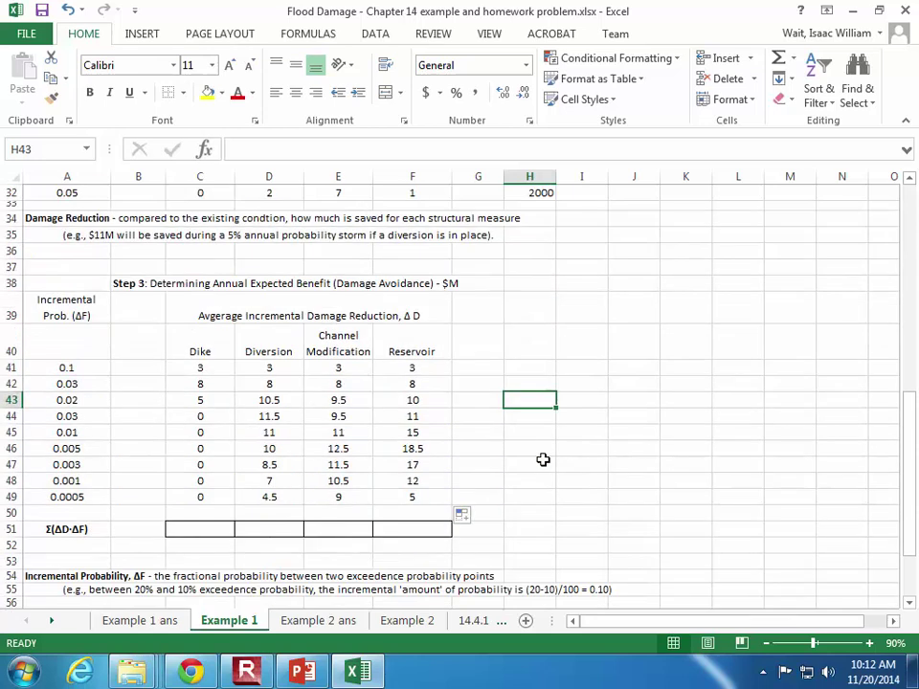
pyautogui.click(218, 529)
pyautogui.click(73, 529)
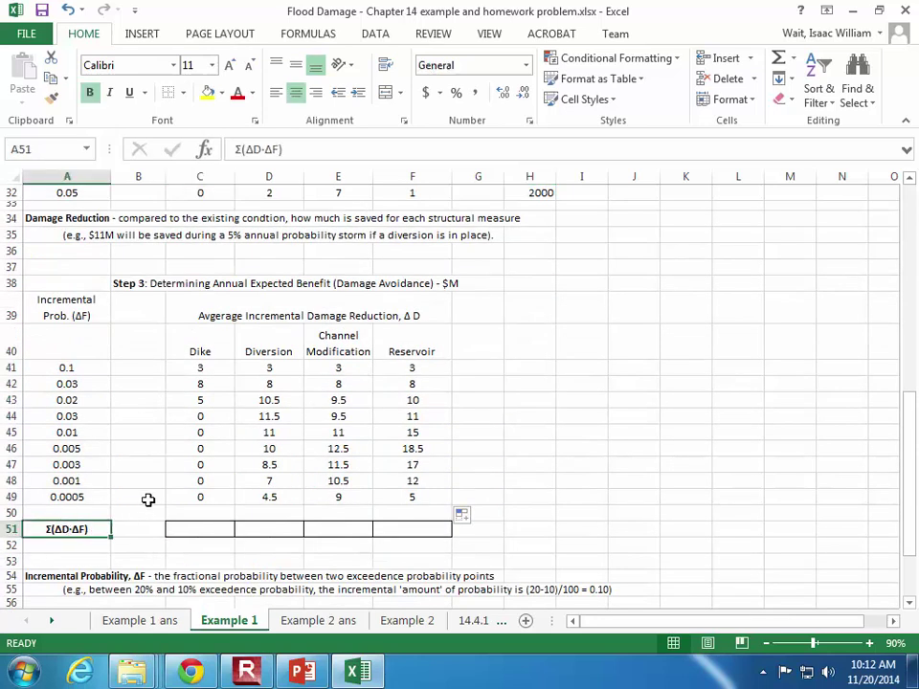
pyautogui.click(216, 315)
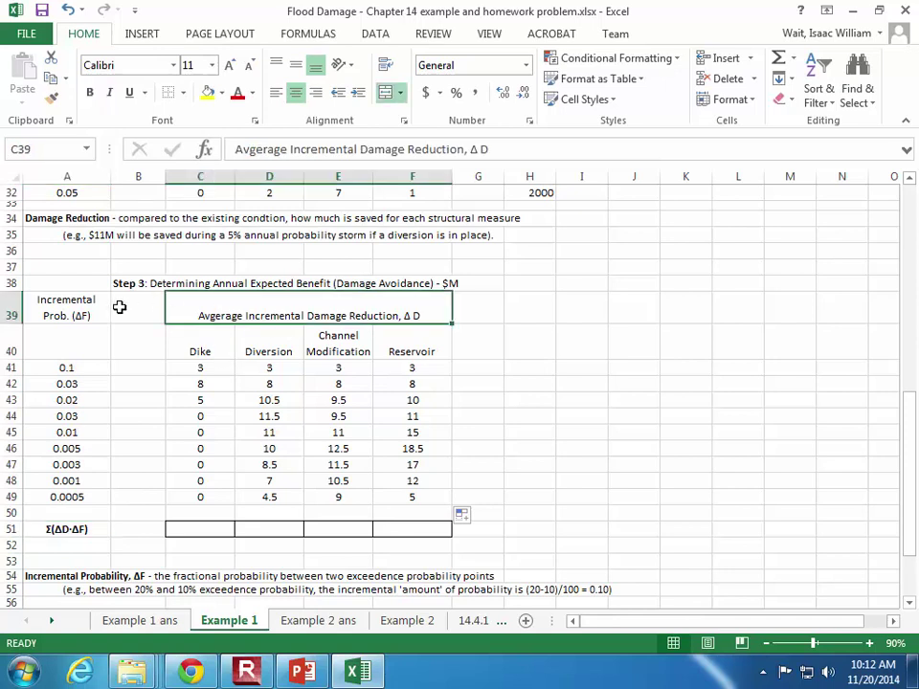
pyautogui.click(48, 307)
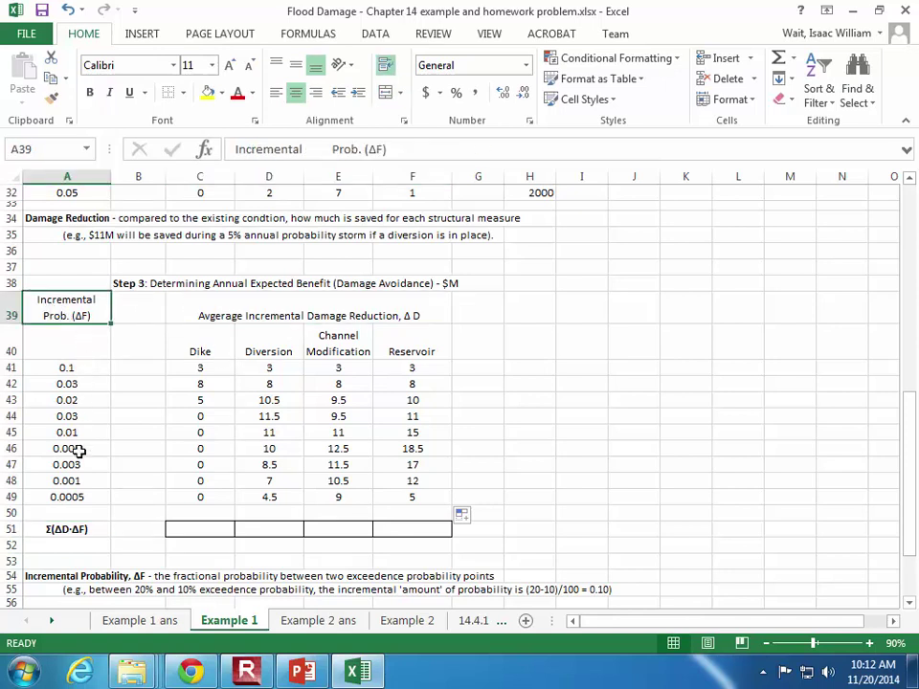
# Start the dike's expected annual benefit formula in C51 with =$A$41*C41, locking the incremental probability reference
pyautogui.click(206, 528)
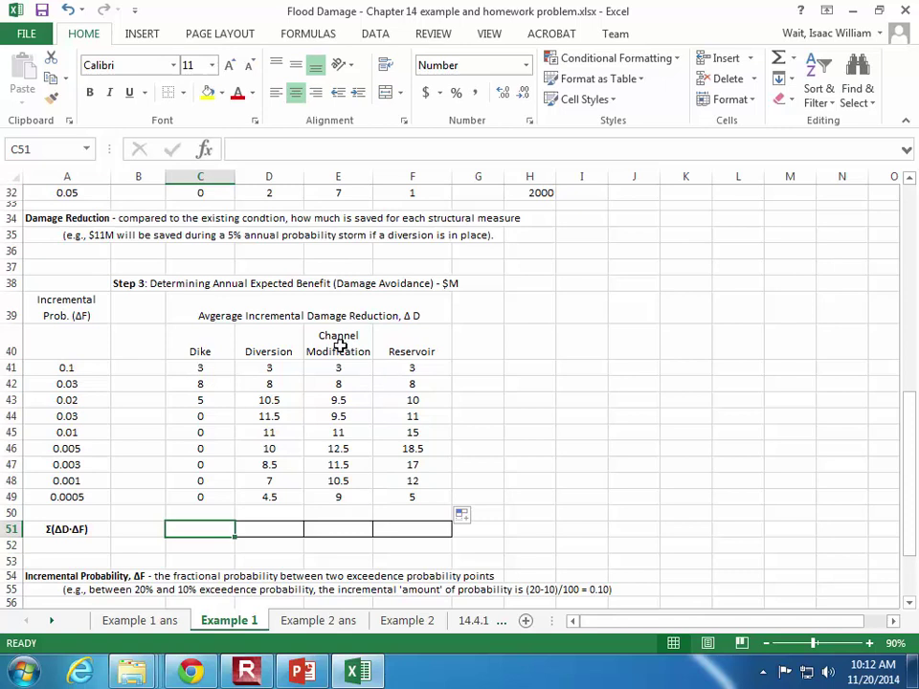
pyautogui.click(869, 643)
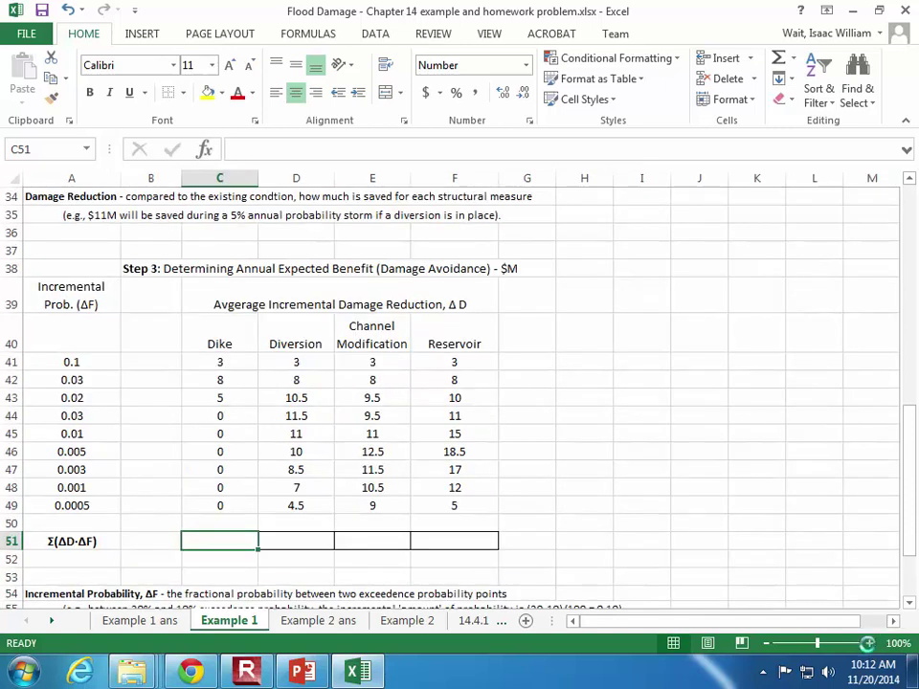
pyautogui.click(869, 644)
pyautogui.write('=')
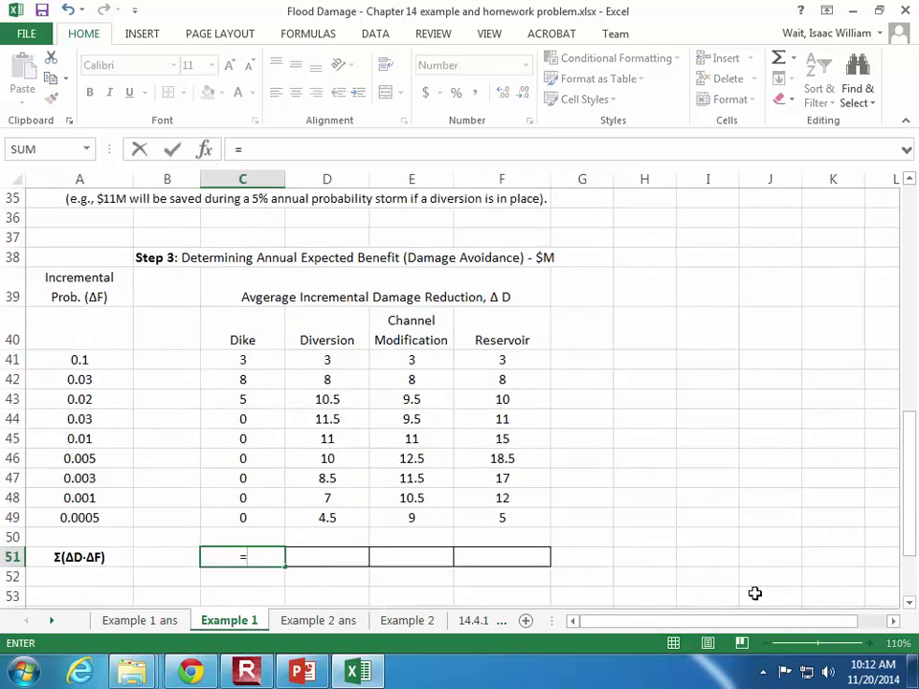
pyautogui.click(86, 362)
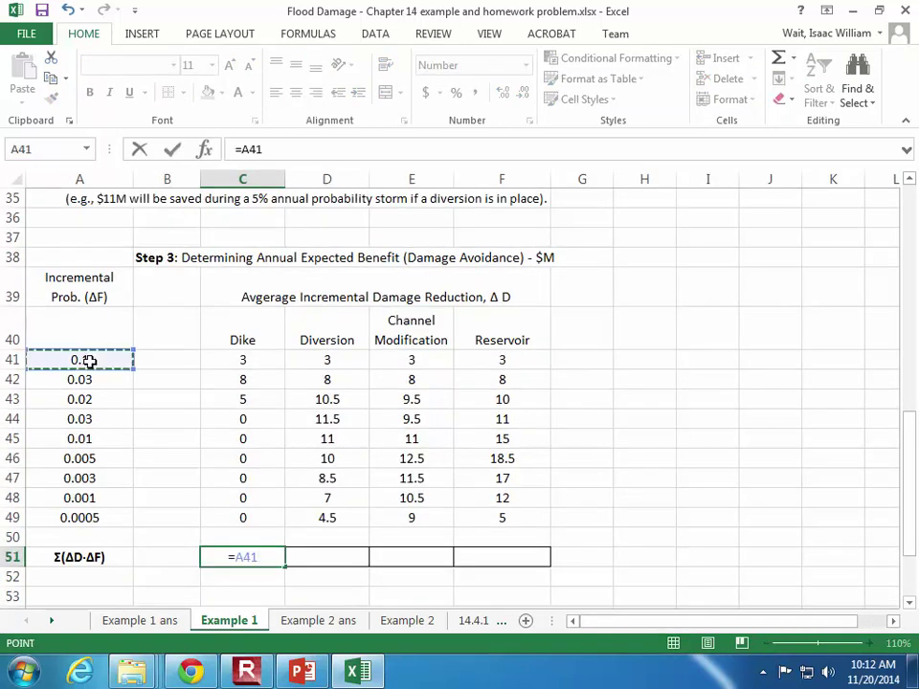
pyautogui.press('F4')
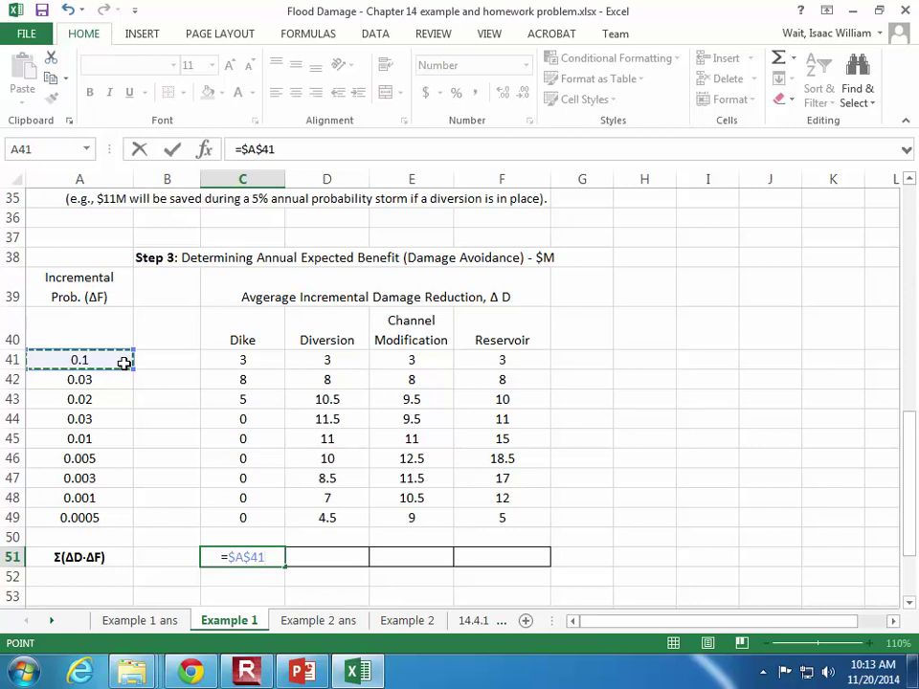
pyautogui.write('*')
pyautogui.click(251, 359)
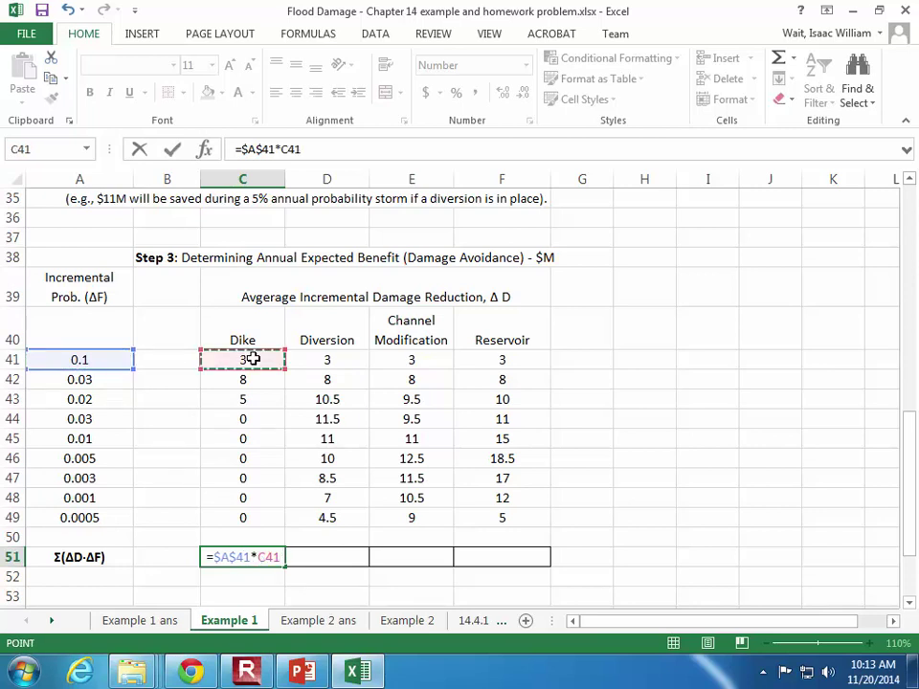
# Extend the dike's benefit formula in C51 with +$A$42*C42+$A$43*C43, keeping the incremental probability references absolute
pyautogui.write('+')
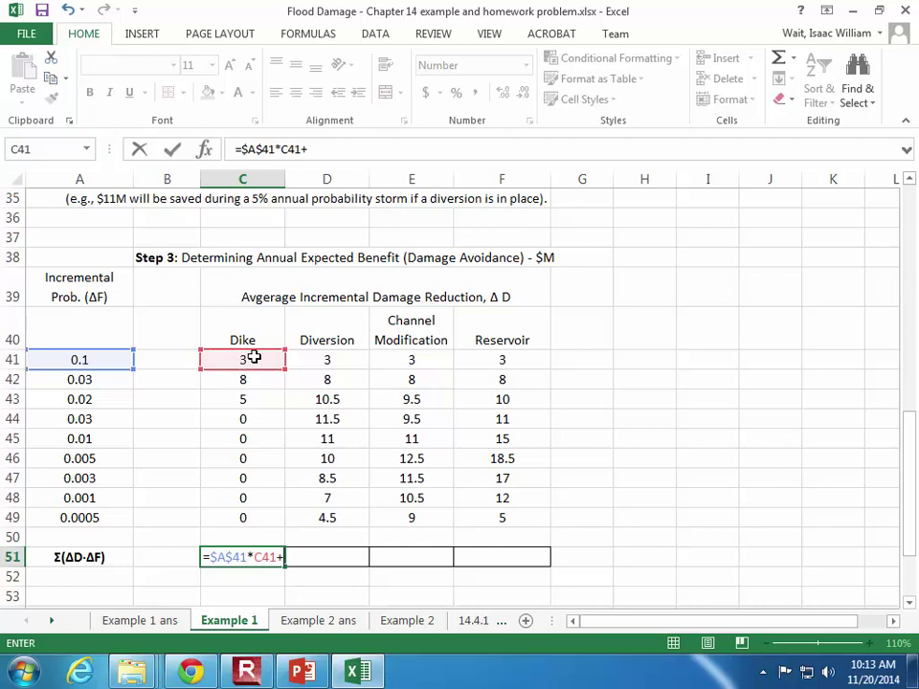
pyautogui.click(112, 380)
pyautogui.press('F4')
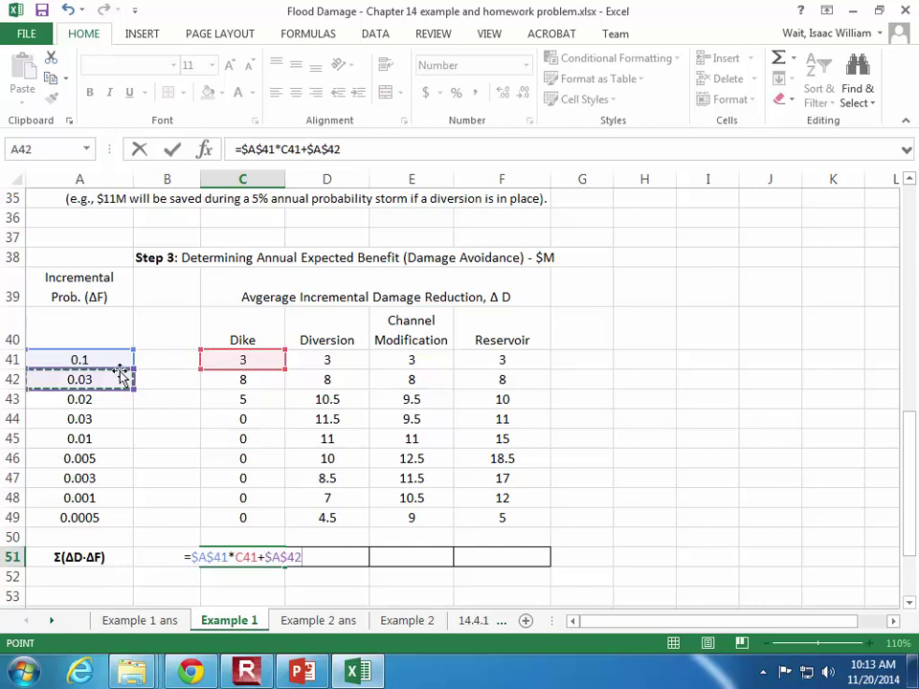
pyautogui.write('*')
pyautogui.click(240, 381)
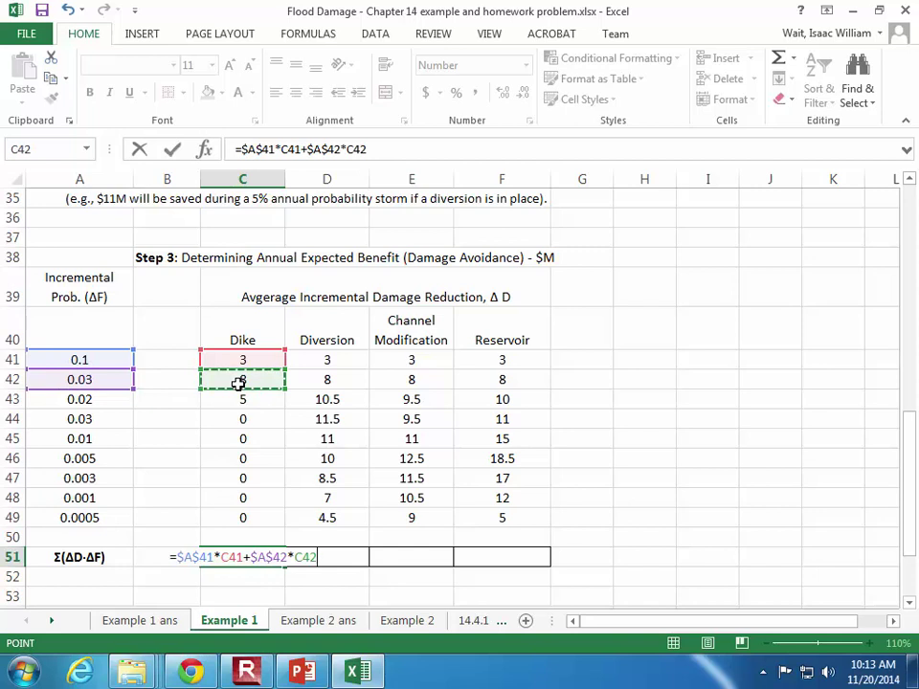
pyautogui.write('+')
pyautogui.click(74, 398)
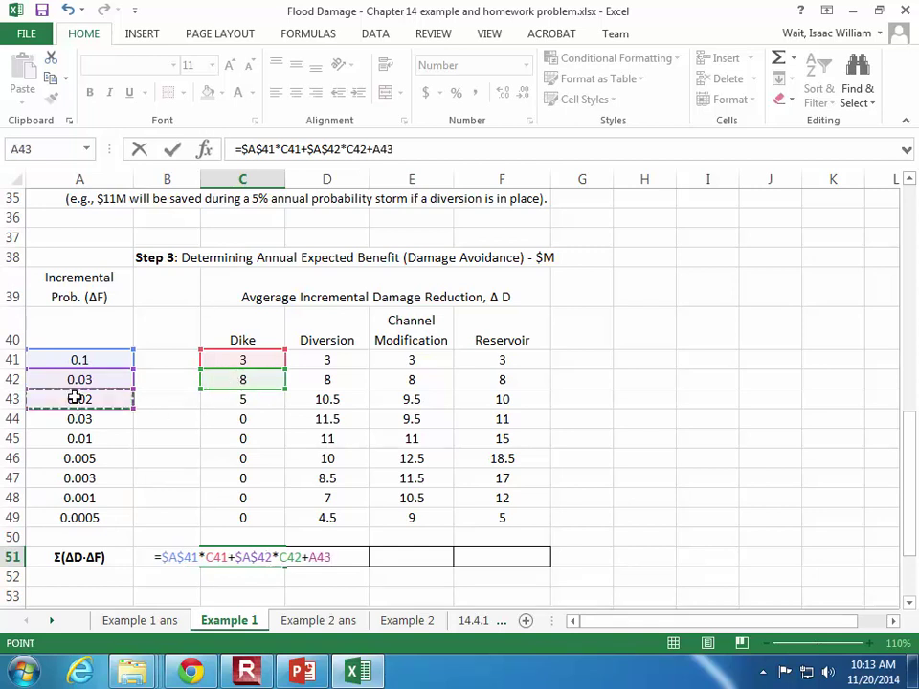
pyautogui.press('F4')
pyautogui.write('*')
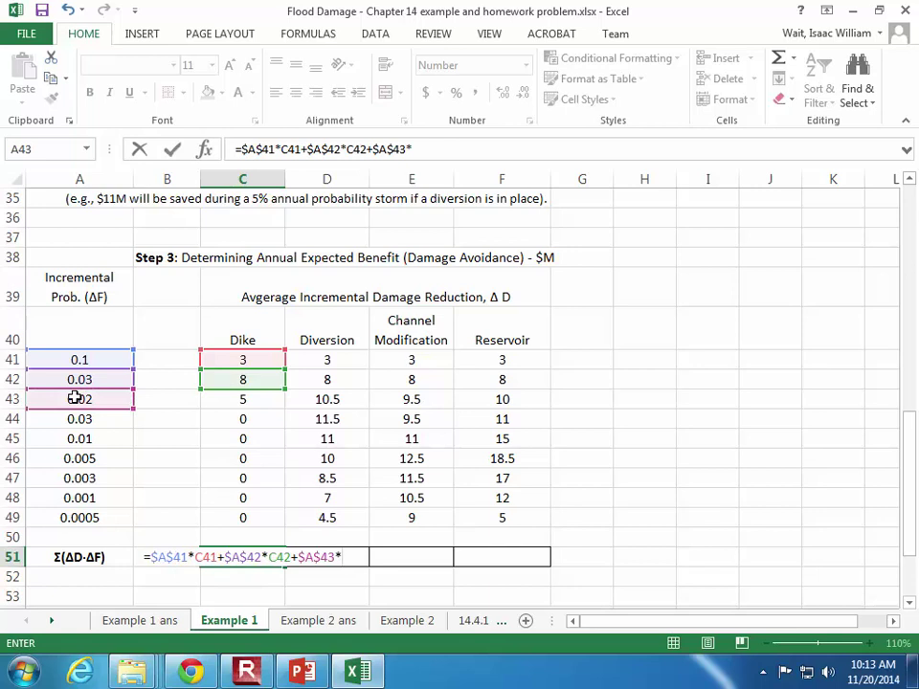
pyautogui.click(272, 399)
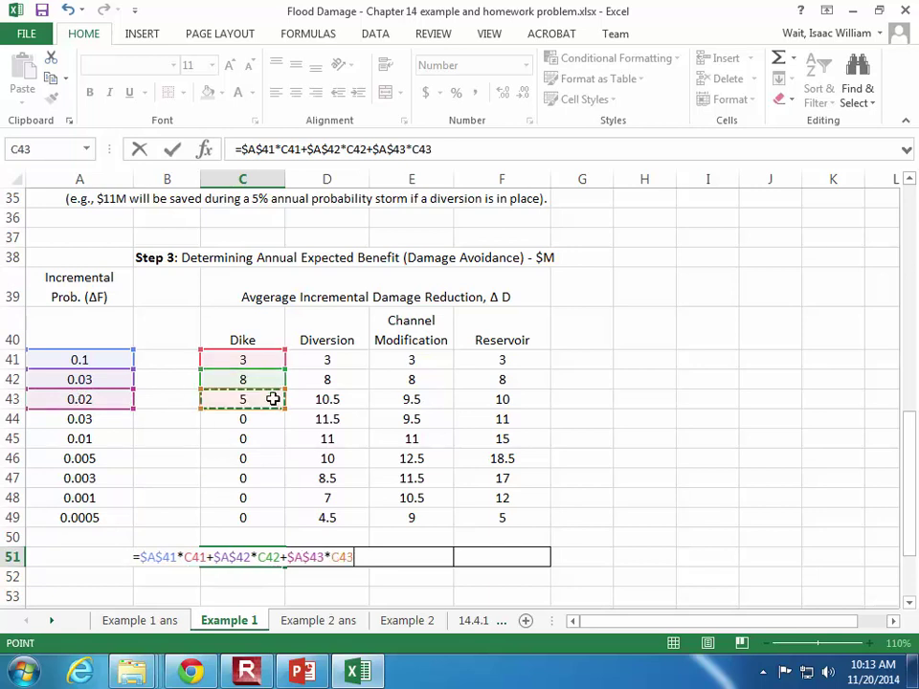
# Add the row 44 and 45 products to the C51 formula as +$A$44*C44+$A$45*C45, with absolute column A references
pyautogui.write('+')
pyautogui.click(116, 420)
pyautogui.press('F4')
pyautogui.write('*')
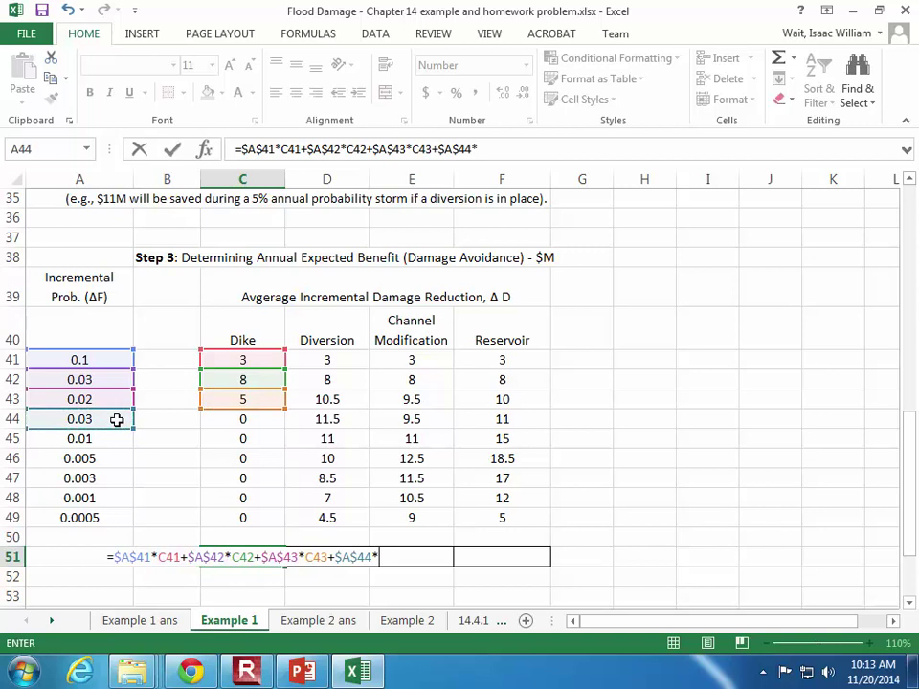
pyautogui.click(245, 434)
pyautogui.write('+')
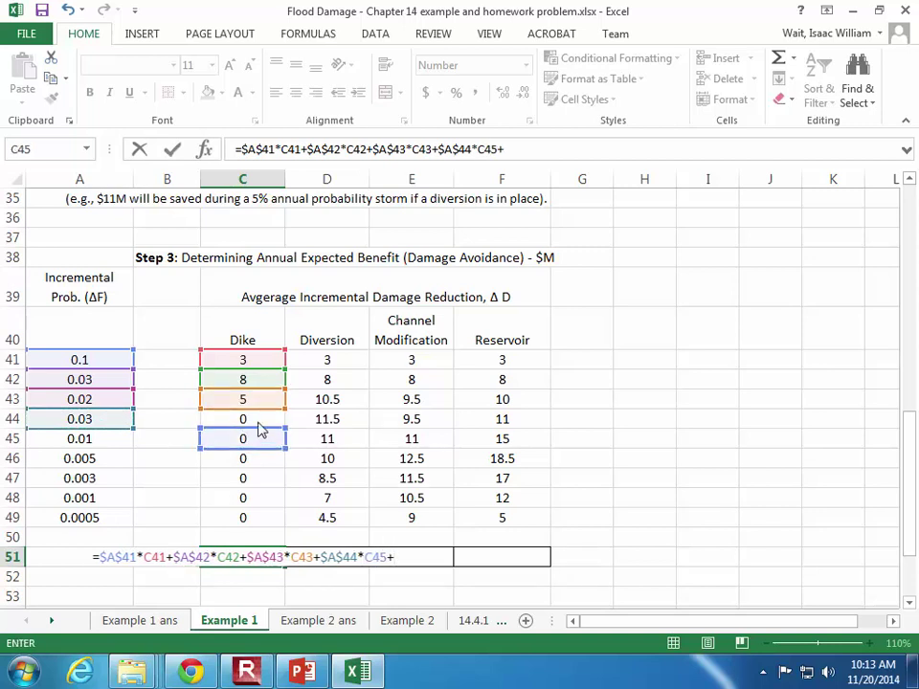
pyautogui.moveTo(259, 432); pyautogui.dragTo(258, 417)
pyautogui.click(86, 439)
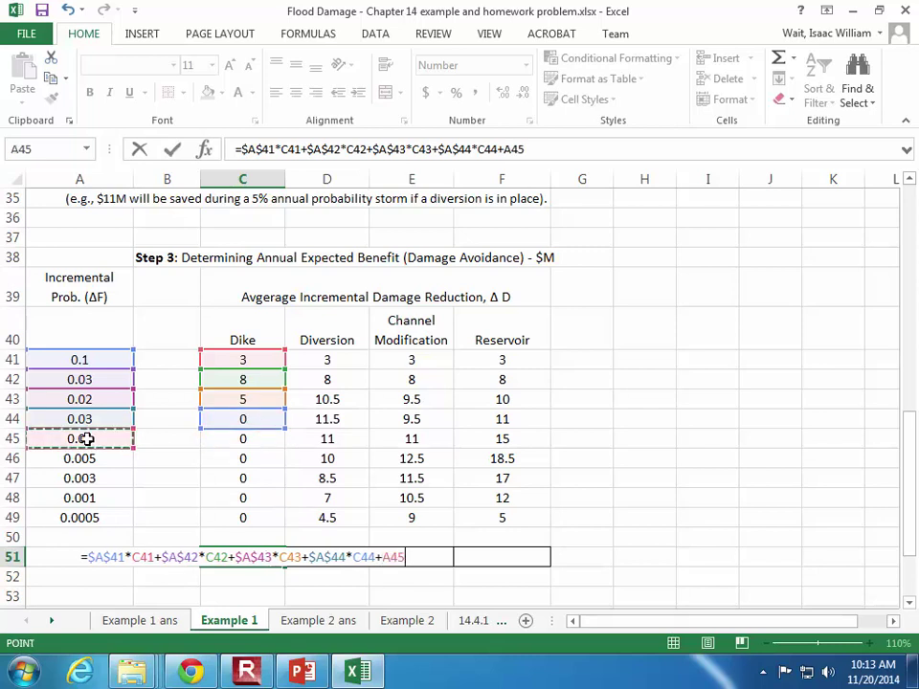
pyautogui.press('F4')
pyautogui.write('*')
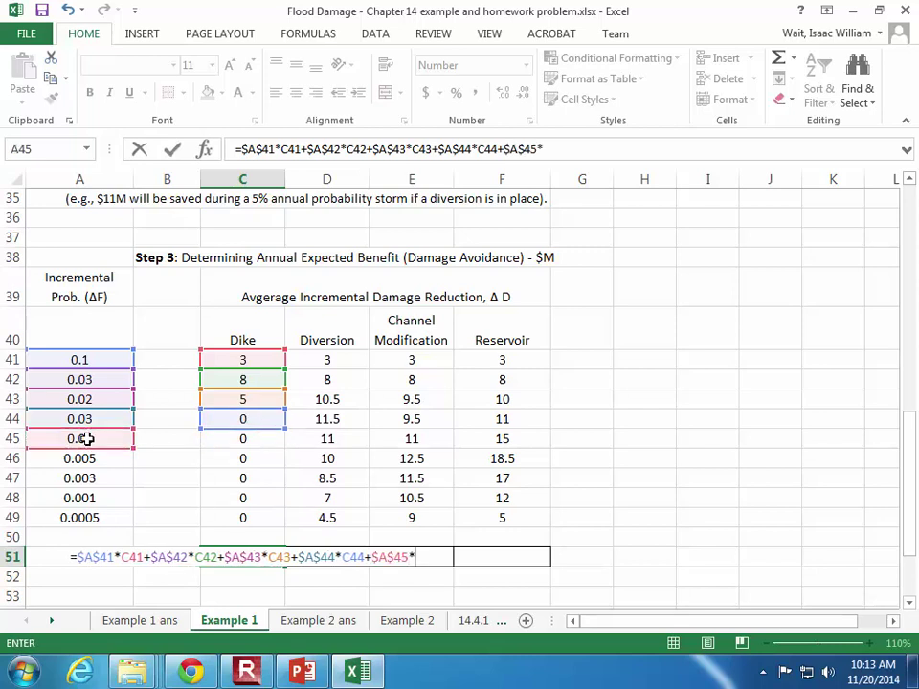
pyautogui.click(254, 443)
# Append +$A$46*C46+$A$47*C47 to the C51 formula, locking the references to A46 and A47
pyautogui.write('+')
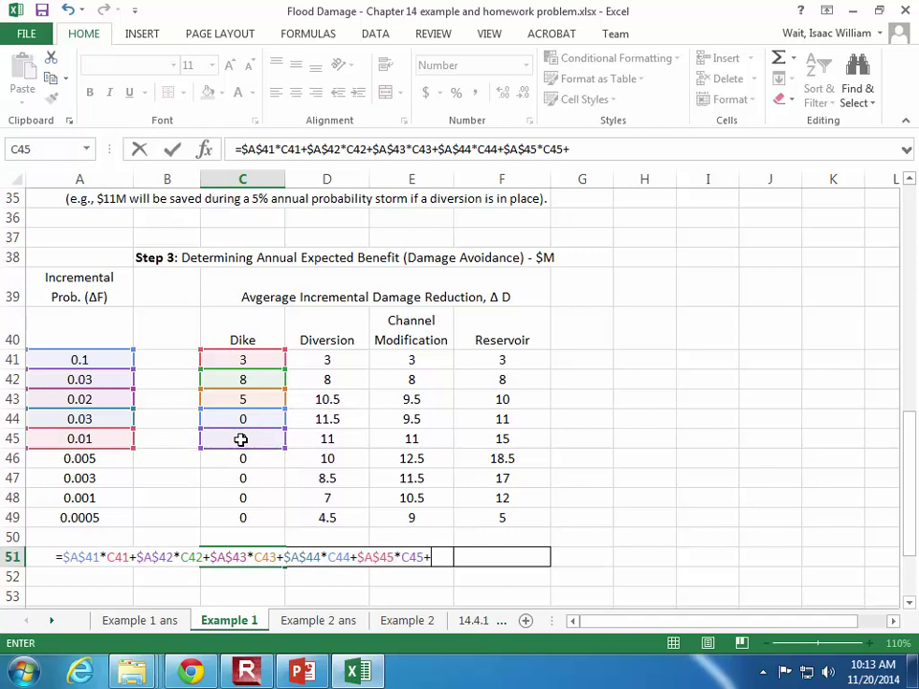
pyautogui.click(82, 461)
pyautogui.press('F4')
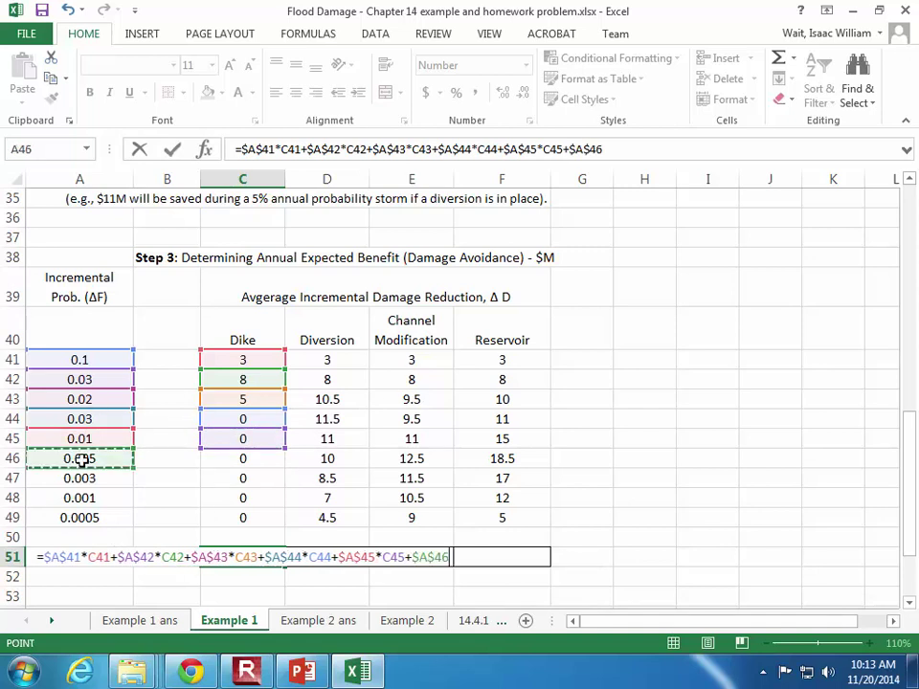
pyautogui.write('*')
pyautogui.click(211, 462)
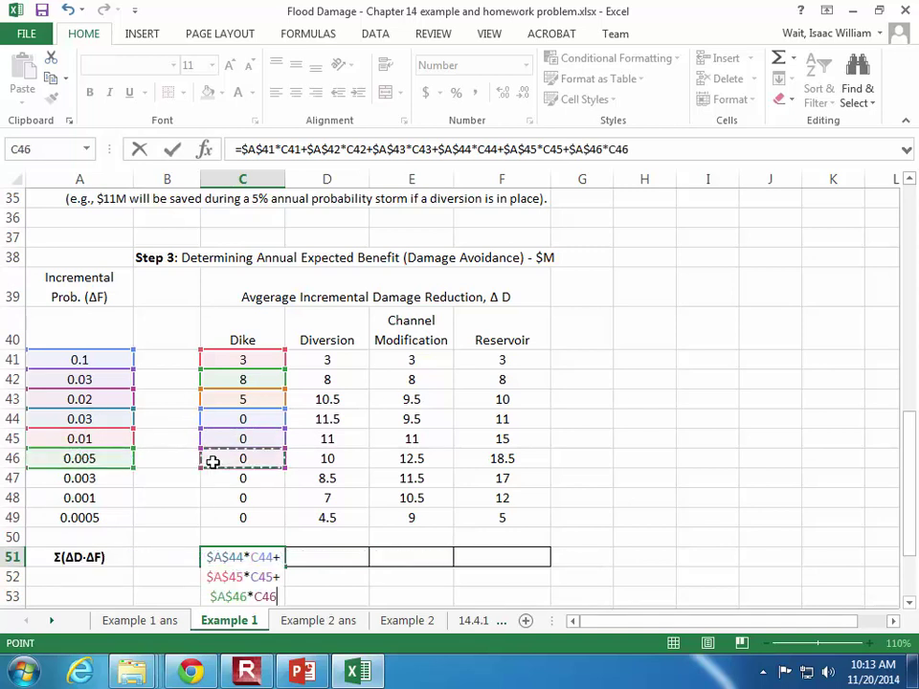
pyautogui.write('+')
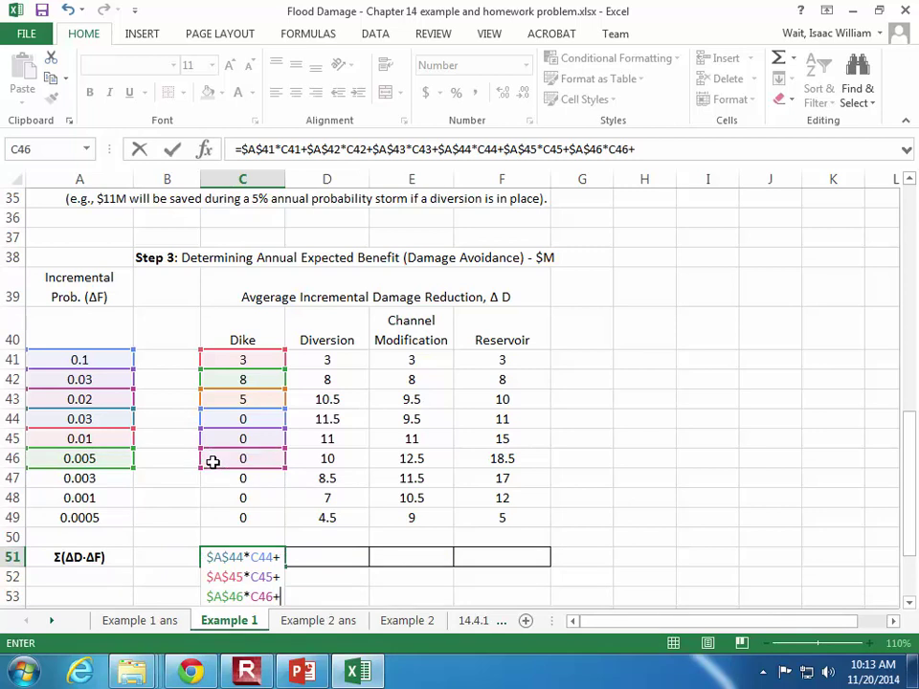
pyautogui.click(67, 477)
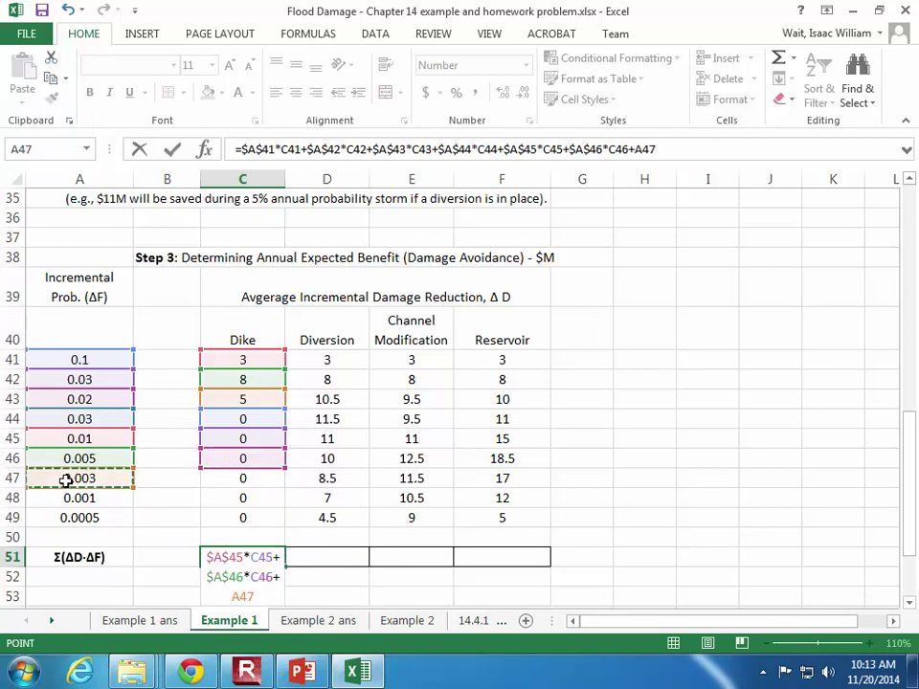
pyautogui.press('F4')
pyautogui.write('*')
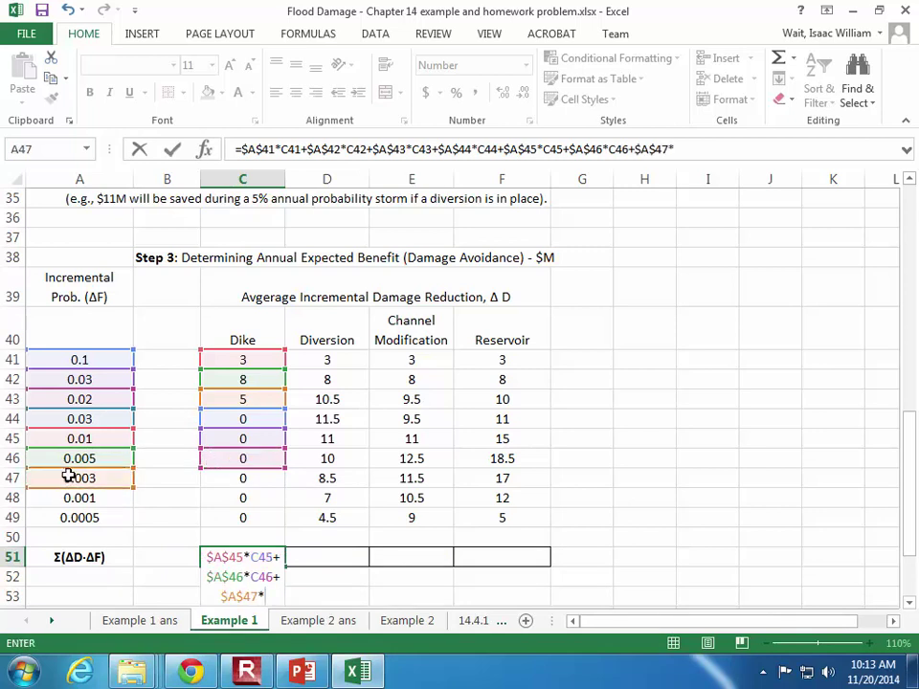
pyautogui.click(246, 481)
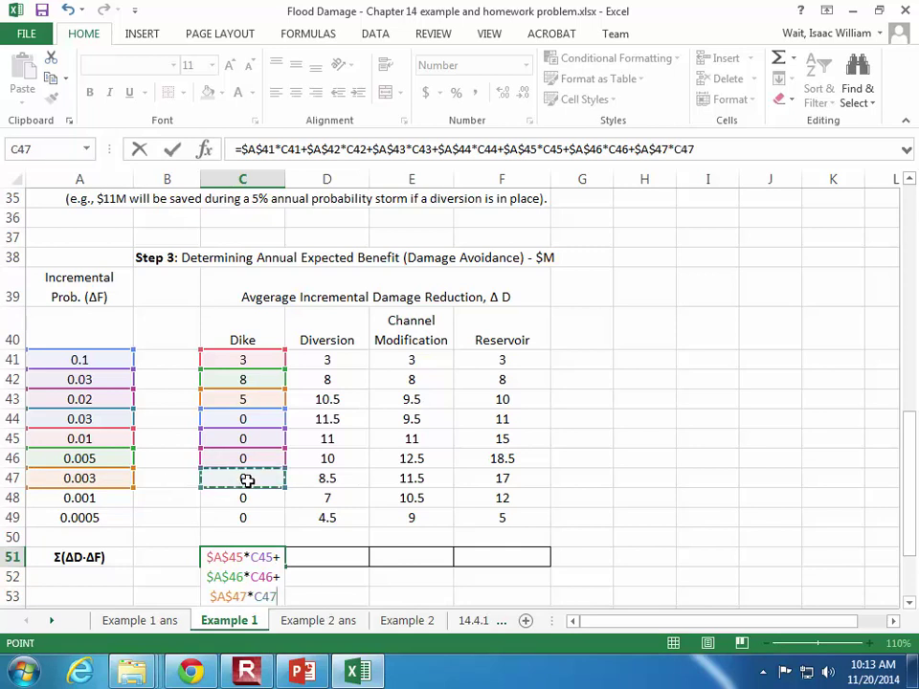
# Complete the dike's Σ(ΔD·ΔF) formula in C51 with +$A$48*C48+$A$49*C49 and enter it
pyautogui.write('+')
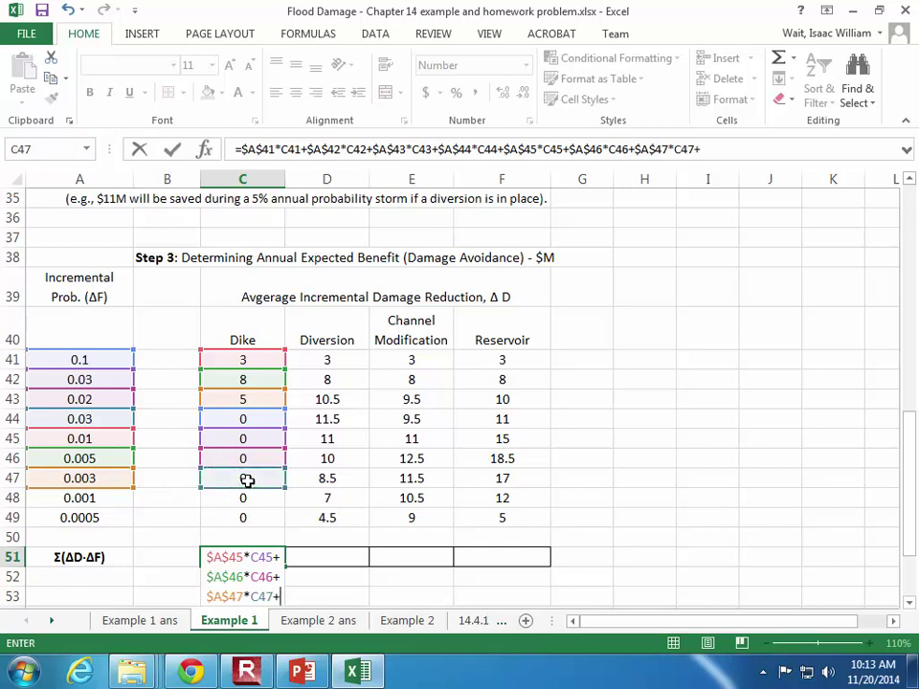
pyautogui.click(118, 499)
pyautogui.press('F4')
pyautogui.write('*')
pyautogui.click(235, 498)
pyautogui.write('+')
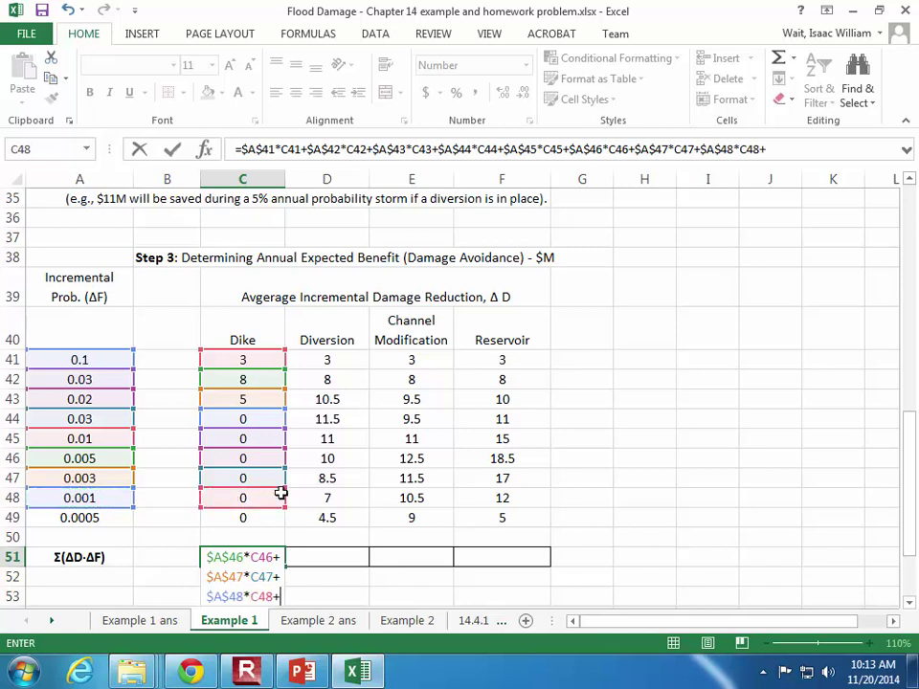
pyautogui.click(86, 517)
pyautogui.press('F4')
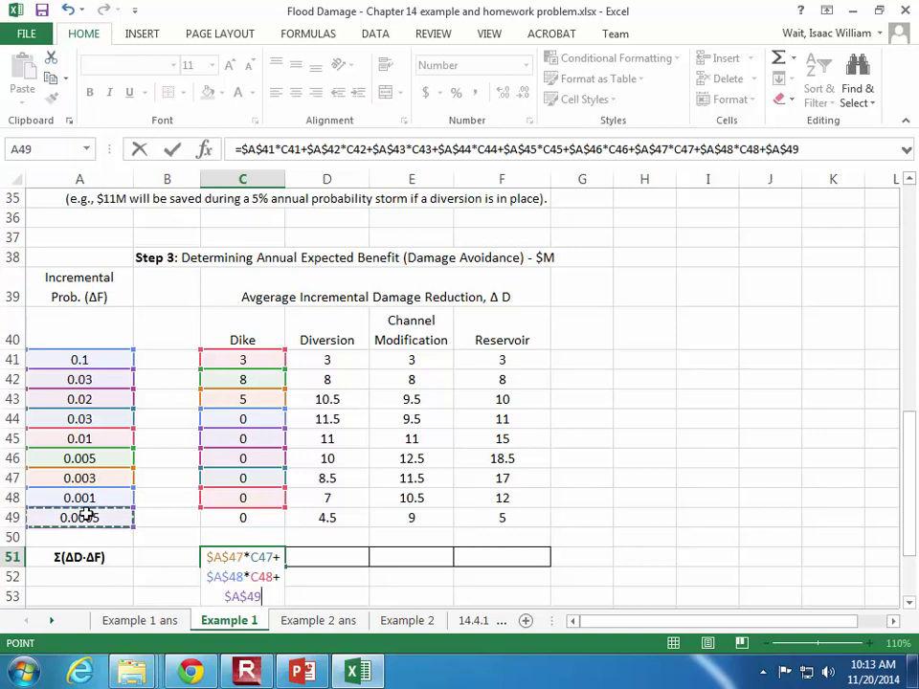
pyautogui.write('*')
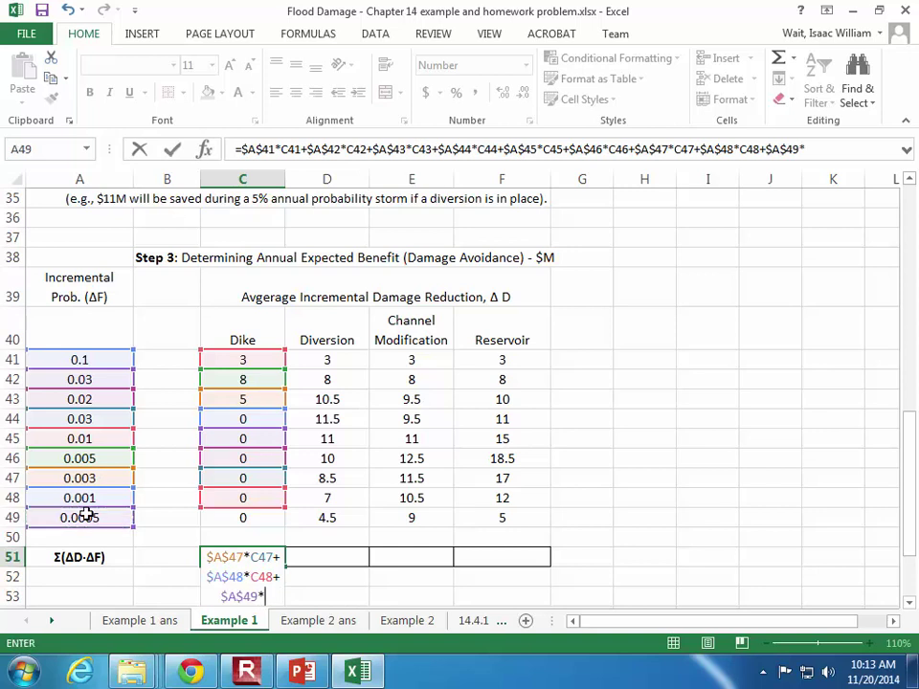
pyautogui.click(213, 517)
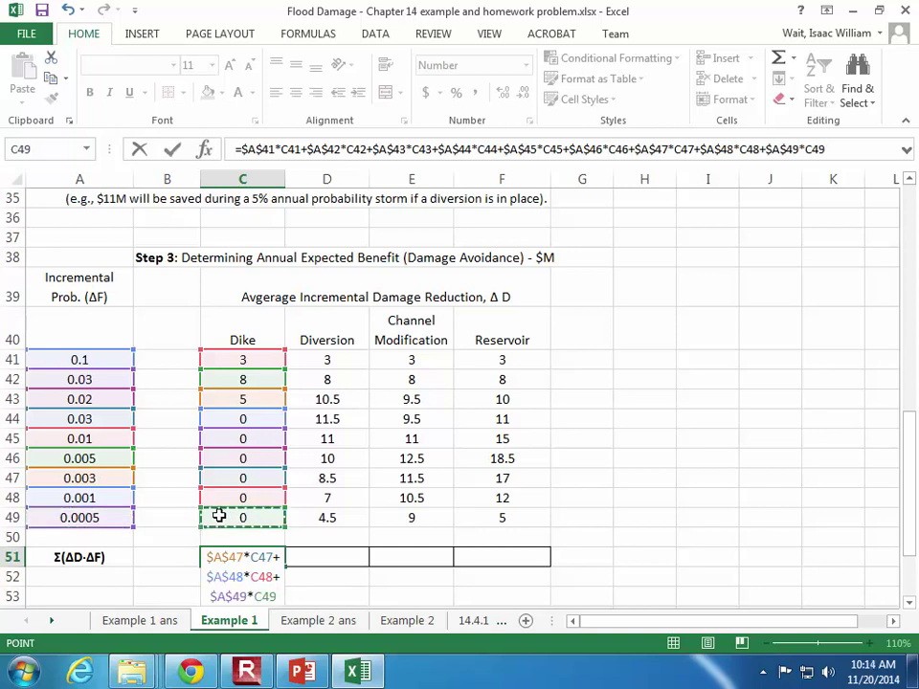
pyautogui.press('Return')
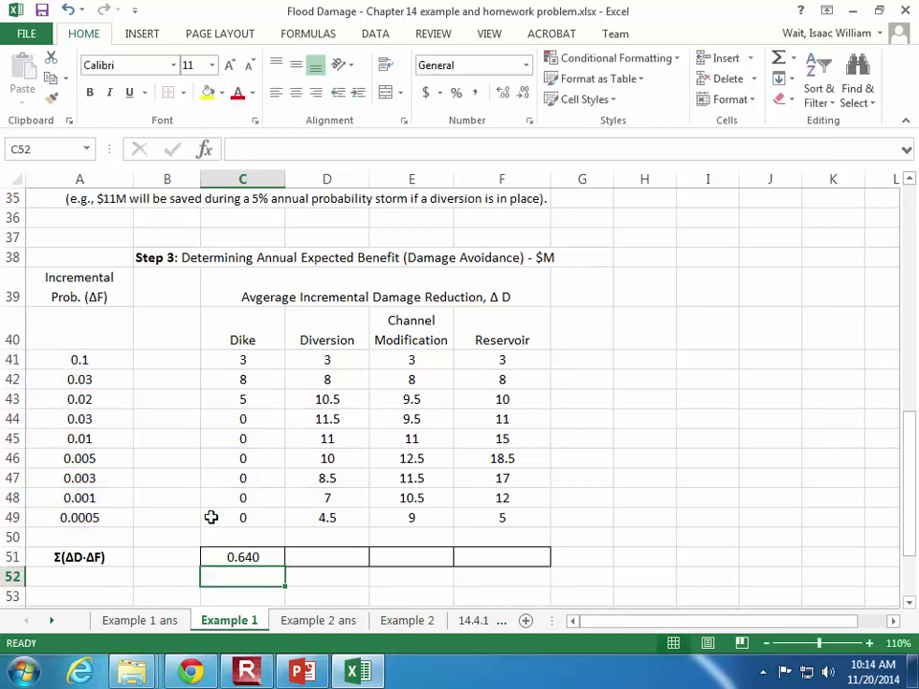
# Fill the Σ(ΔD·ΔF) formula from C51 across to F51 for the diversion, channel modification and reservoir
pyautogui.click(253, 557)
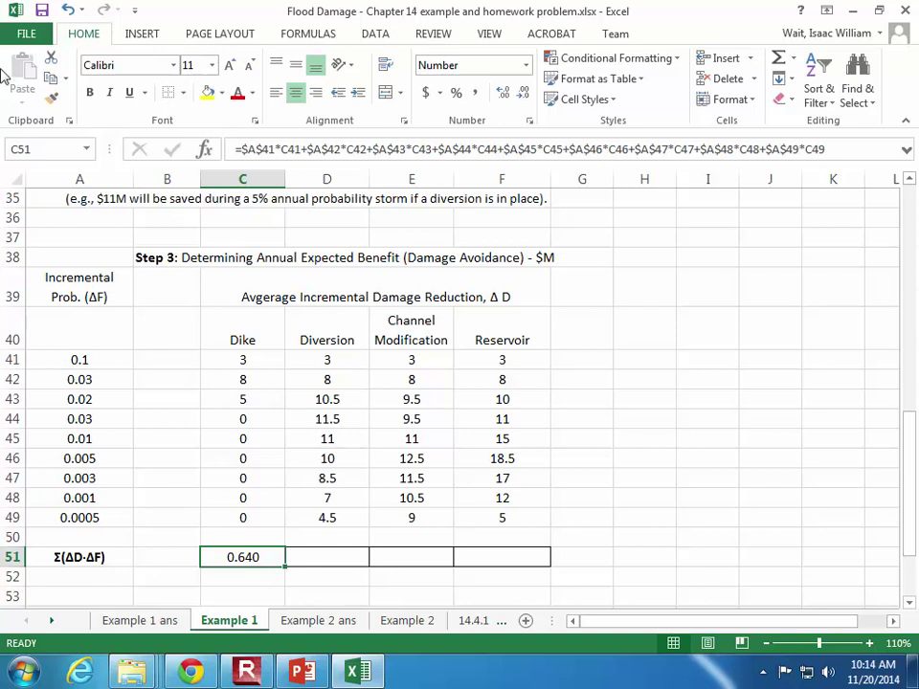
pyautogui.click(268, 256)
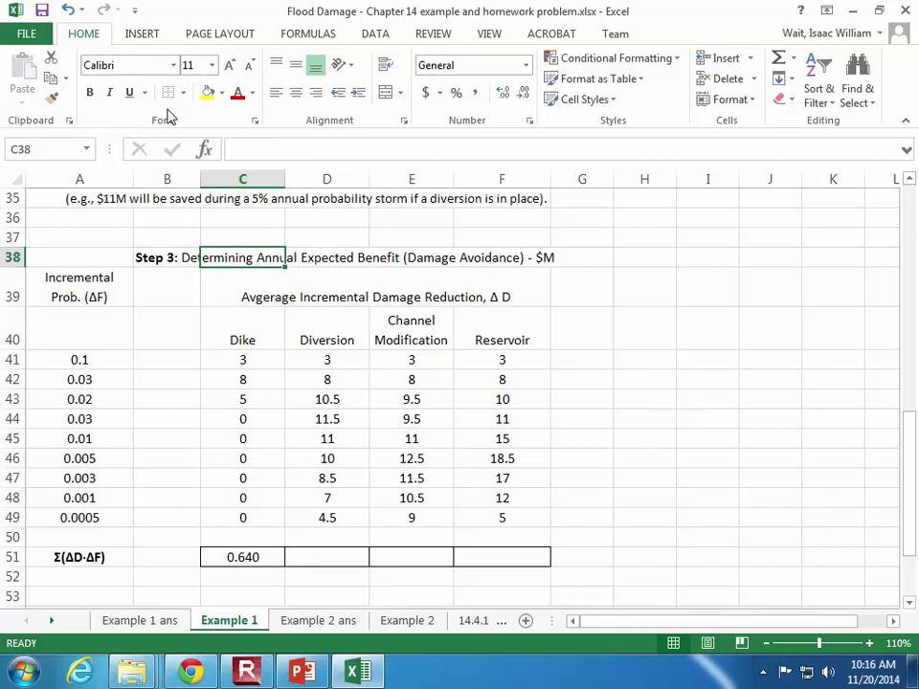
pyautogui.click(269, 555)
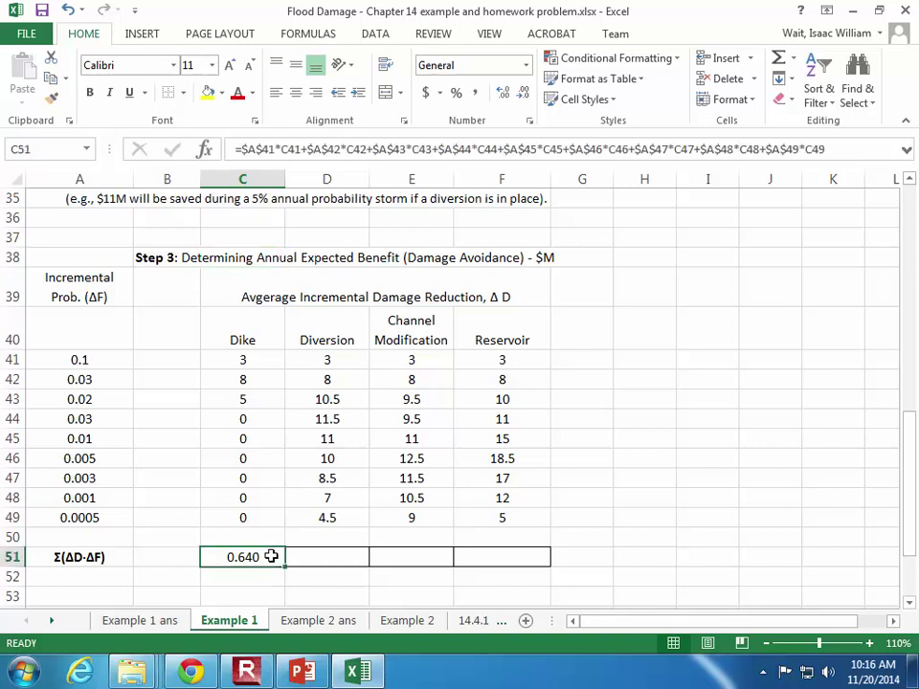
pyautogui.moveTo(287, 566); pyautogui.dragTo(524, 572)
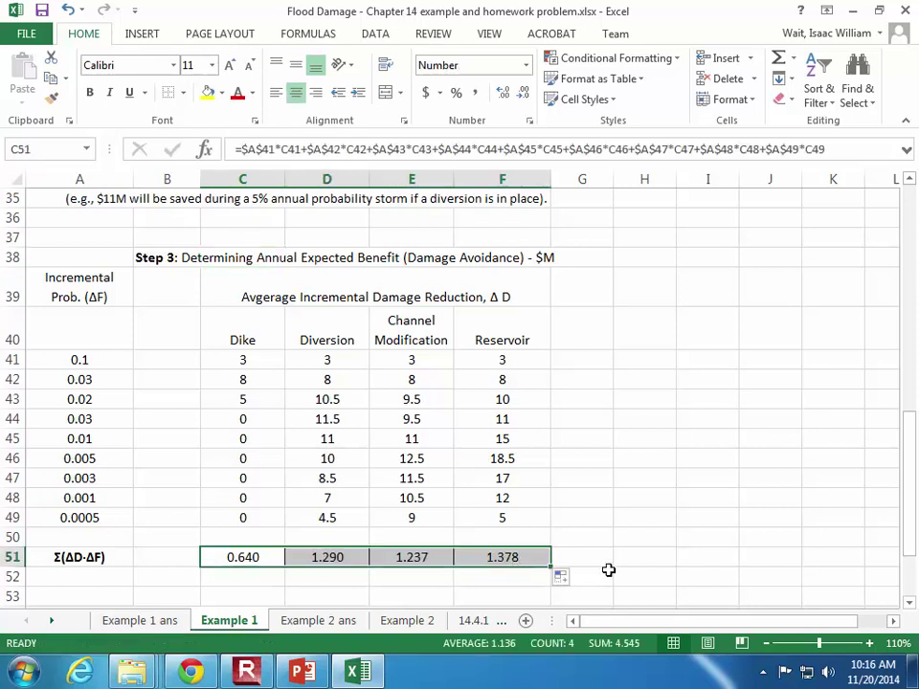
# Make the reservoir's expected annual benefit in F51 bold
pyautogui.click(630, 542)
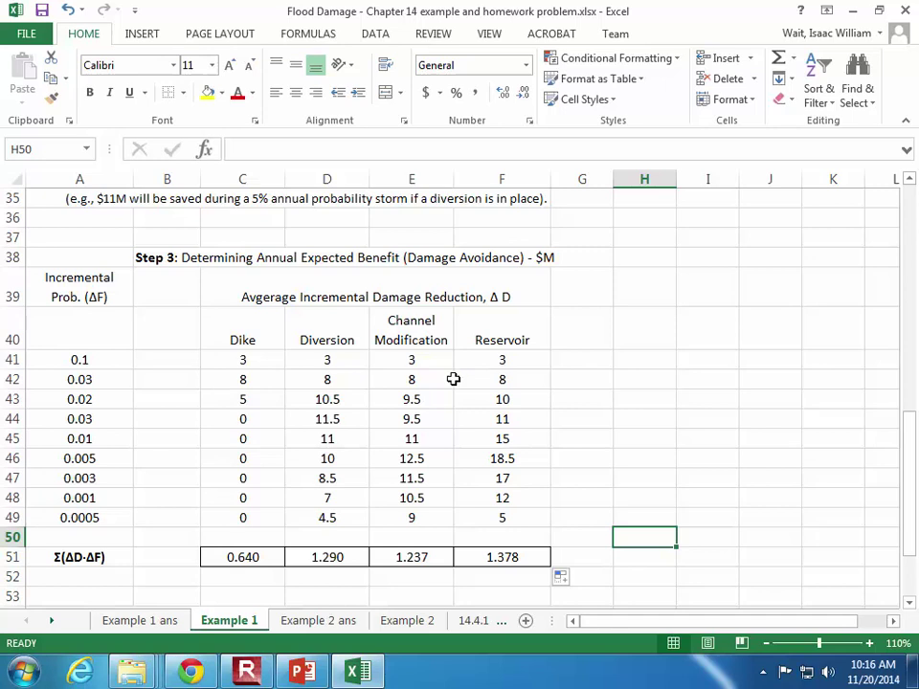
pyautogui.click(523, 557)
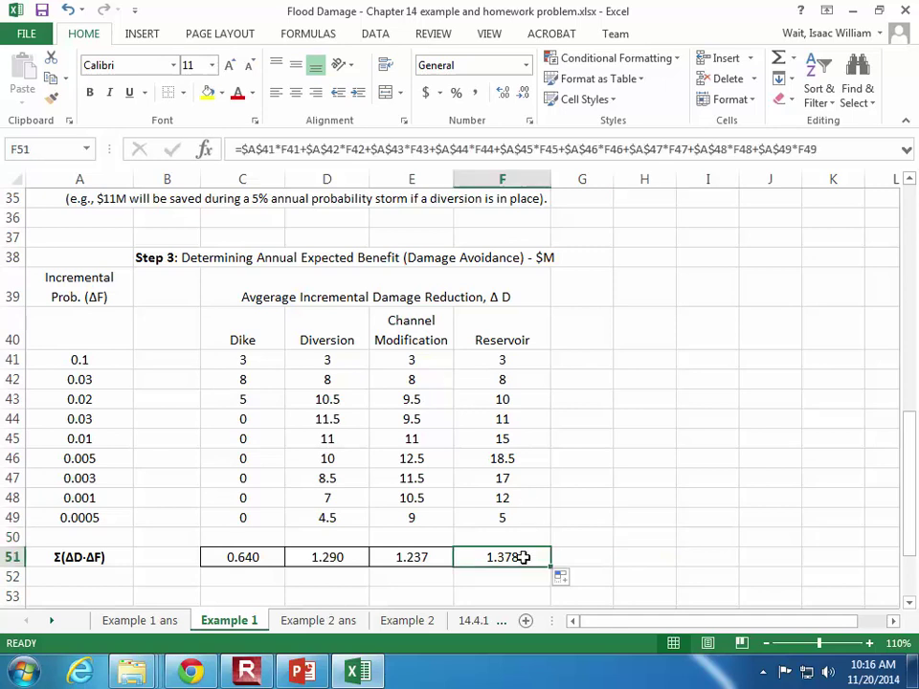
pyautogui.click(90, 92)
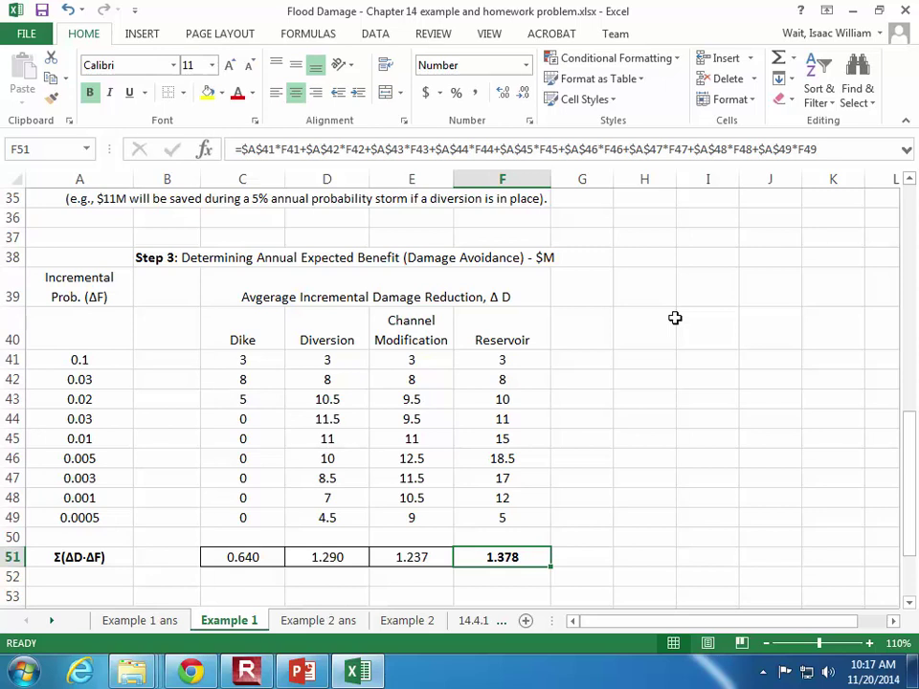
# Review the Step 1 damage table, going over the dike, diversion, channel modification and reservoir options in row 4
pyautogui.click(228, 557)
pyautogui.scroll(5, 233, 557)
pyautogui.scroll(6, 232, 557)
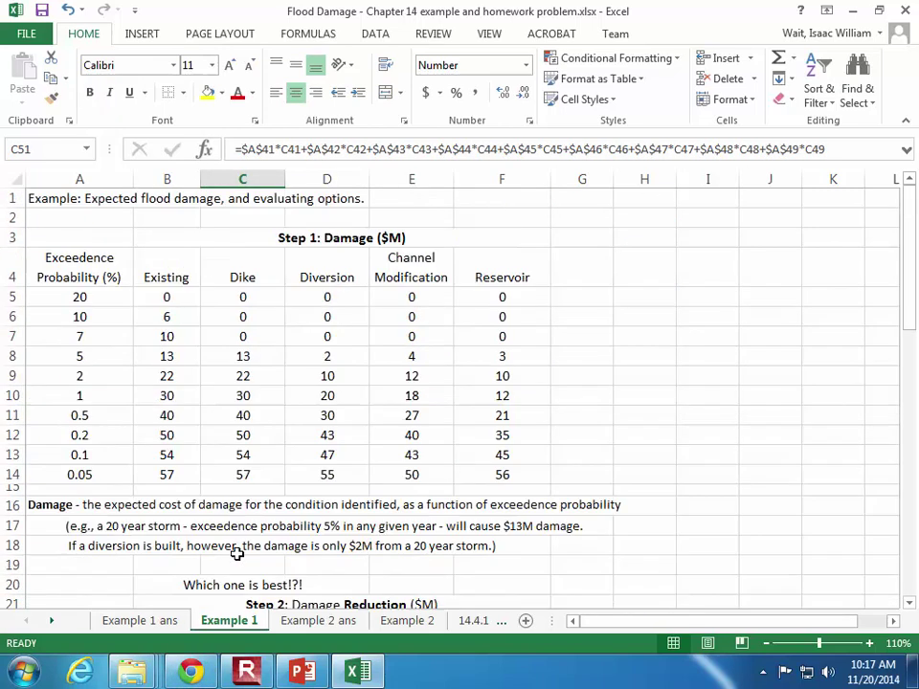
pyautogui.click(394, 329)
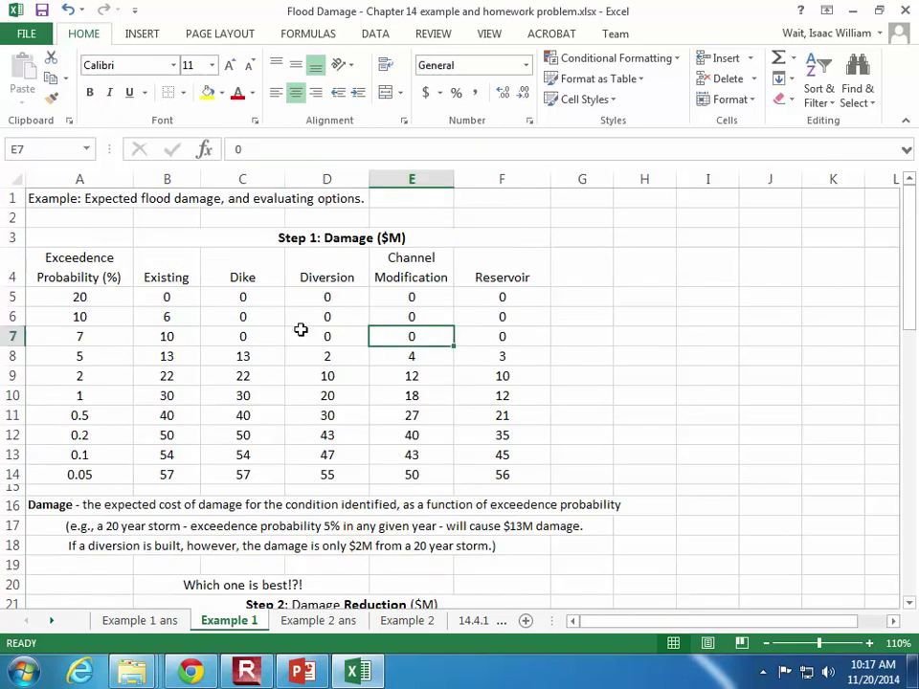
pyautogui.click(255, 350)
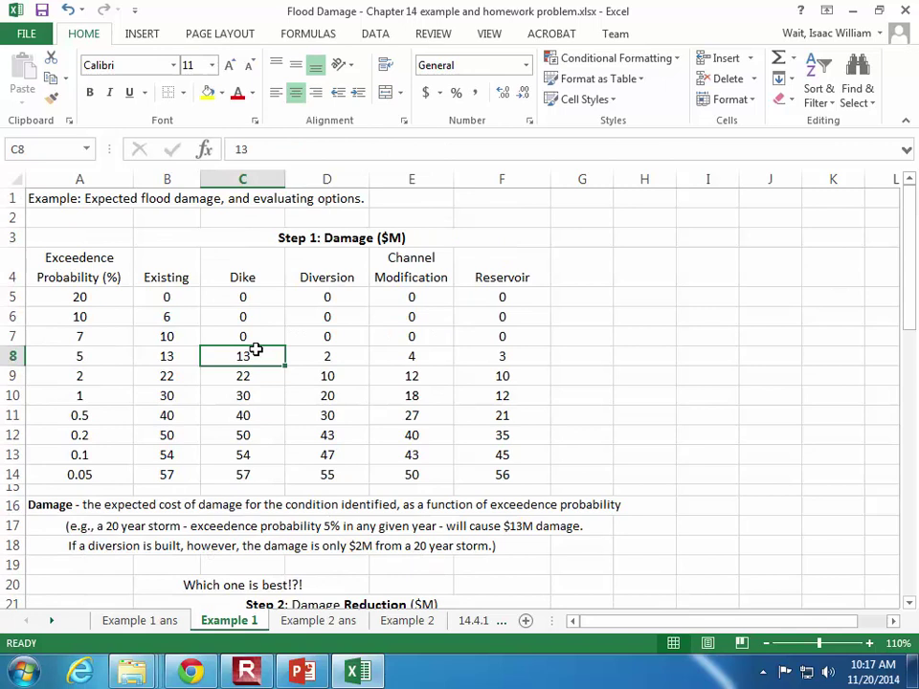
pyautogui.click(244, 268)
pyautogui.click(329, 268)
pyautogui.click(407, 265)
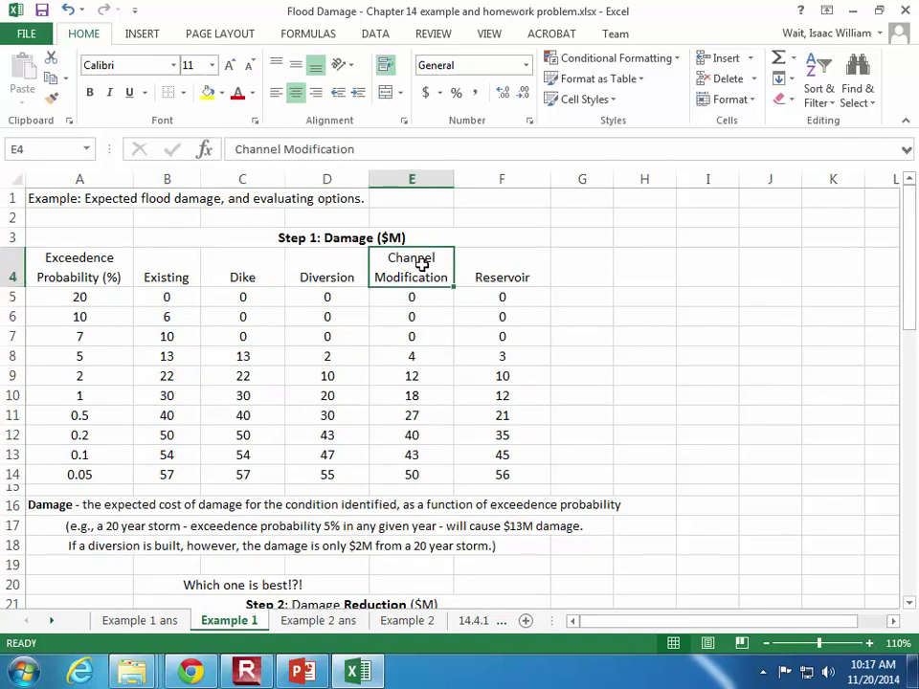
pyautogui.click(496, 268)
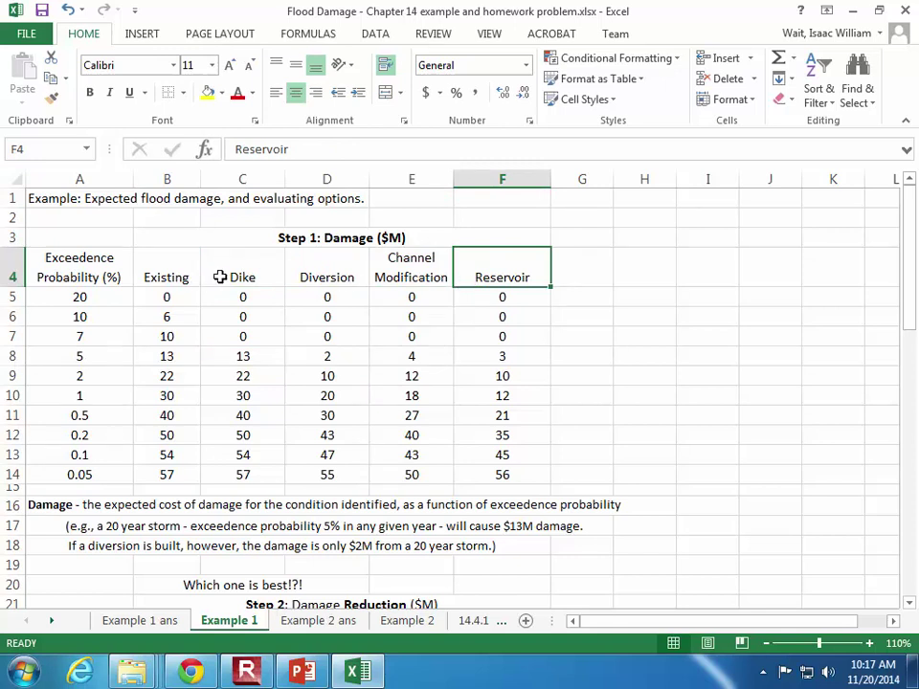
# Examine the Step 1 damage table, comparing the four options with the existing damages, especially at the 5% and 1% exceedence probabilities
pyautogui.click(250, 276)
pyautogui.click(326, 270)
pyautogui.click(432, 263)
pyautogui.click(526, 267)
pyautogui.moveTo(172, 277); pyautogui.dragTo(181, 476)
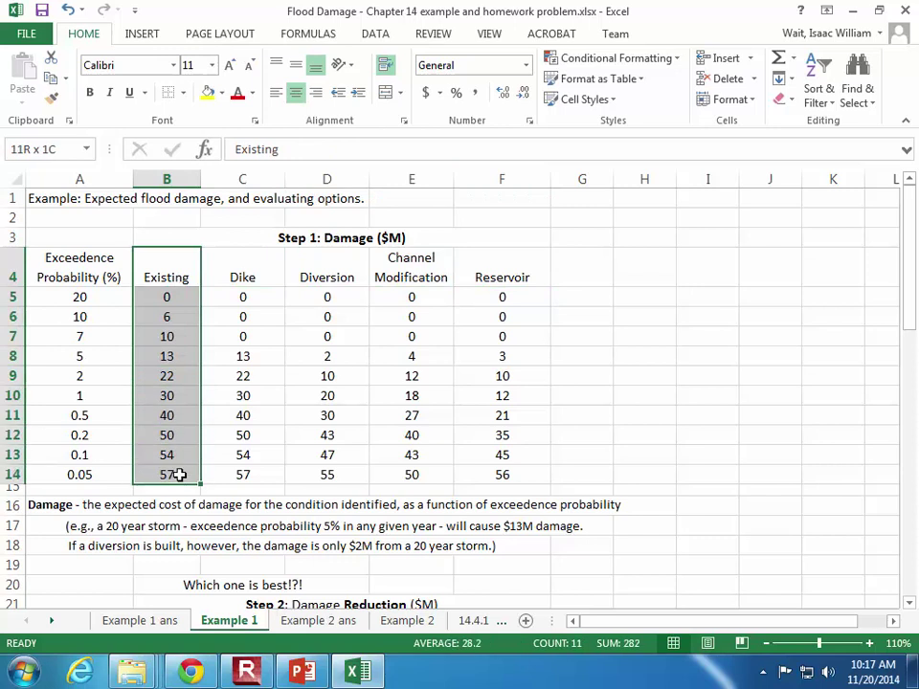
pyautogui.click(188, 300)
pyautogui.moveTo(181, 267); pyautogui.dragTo(187, 470)
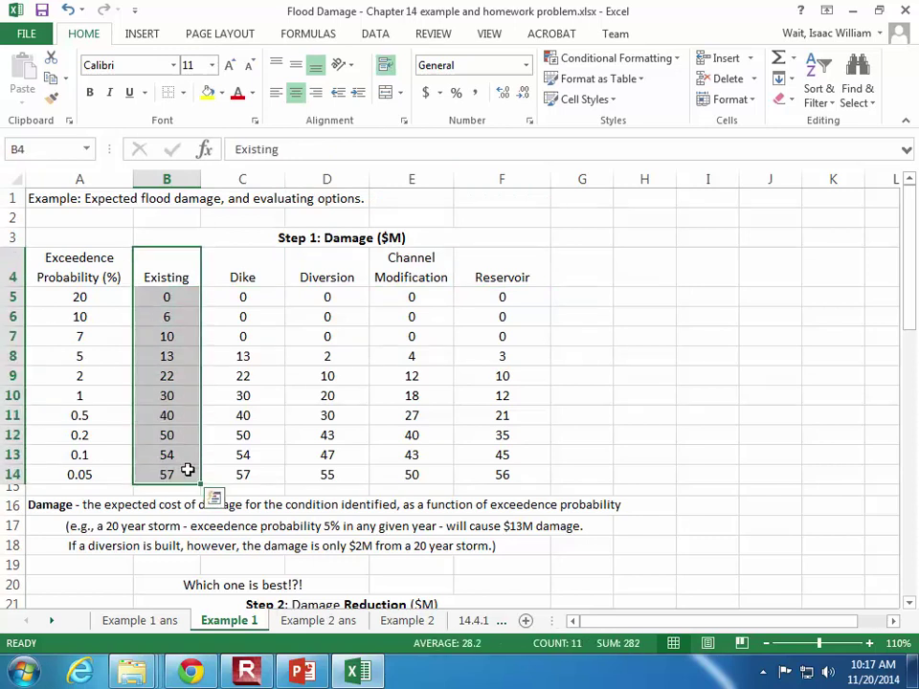
pyautogui.click(104, 395)
pyautogui.click(160, 395)
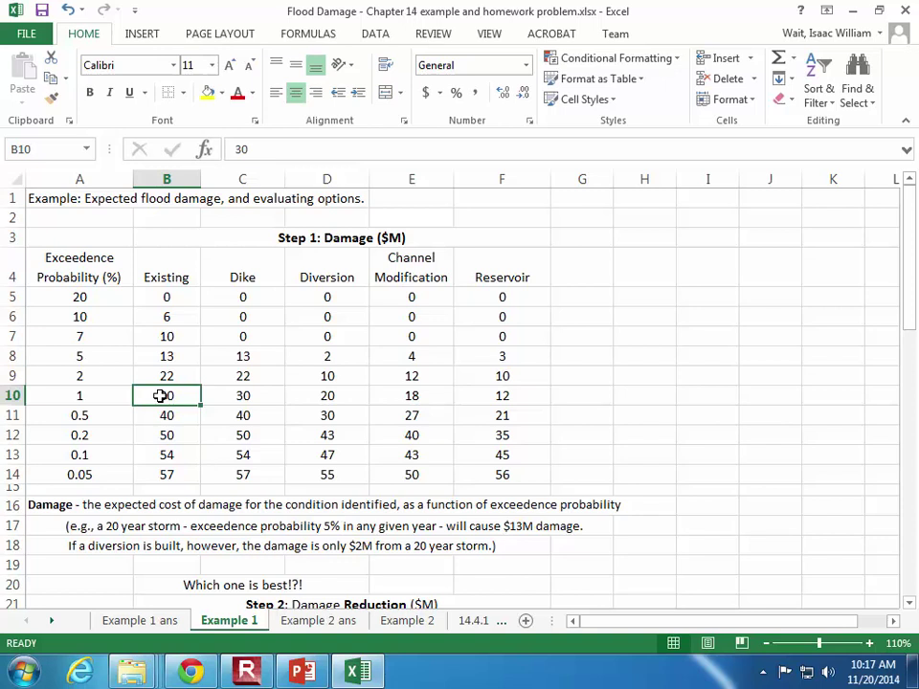
pyautogui.click(180, 354)
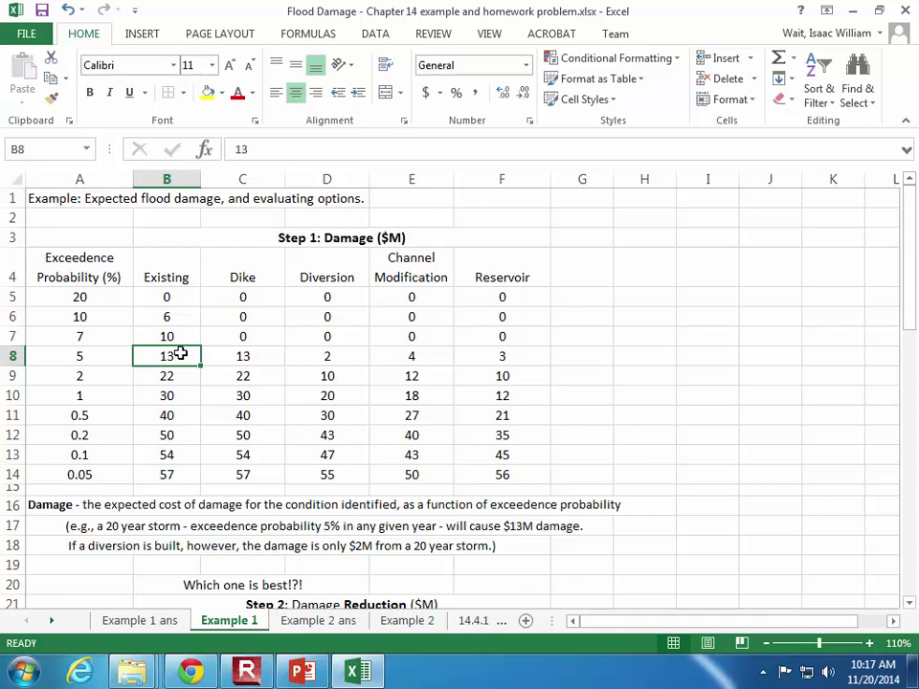
pyautogui.click(93, 399)
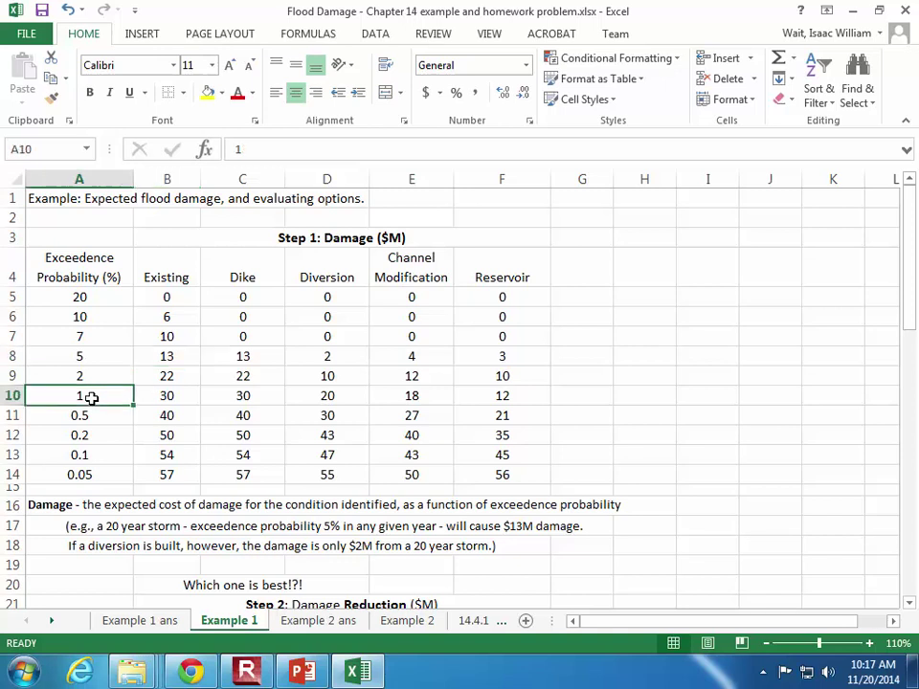
pyautogui.click(171, 397)
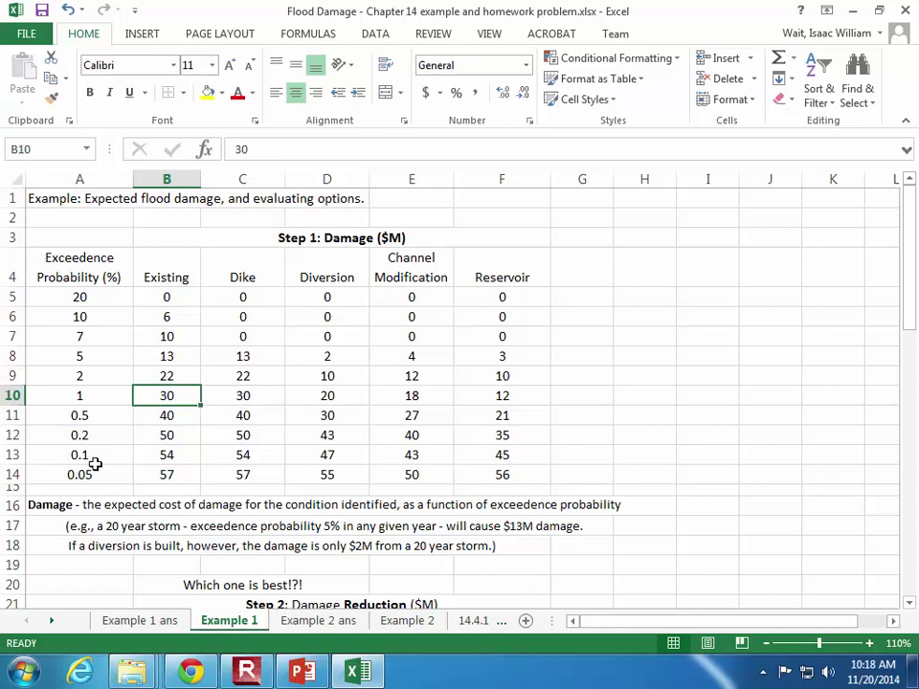
# Go to the Step 3 results, switch to PowerPoint, and view the Maximizing Annual Benefit slide as a slide show before ending it
pyautogui.scroll(-3, 307, 448)
pyautogui.scroll(-10, 307, 448)
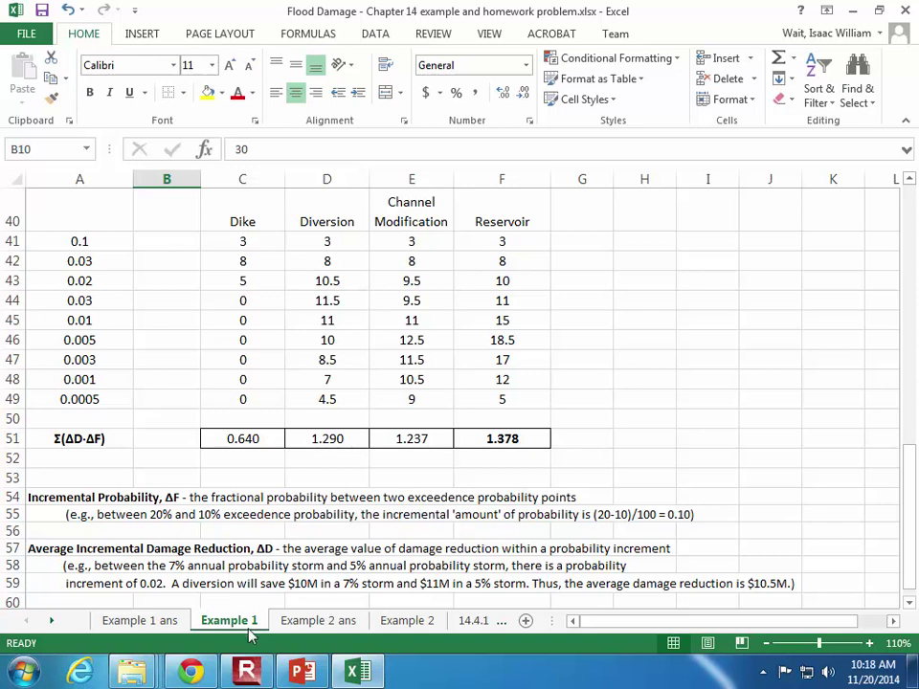
pyautogui.click(316, 678)
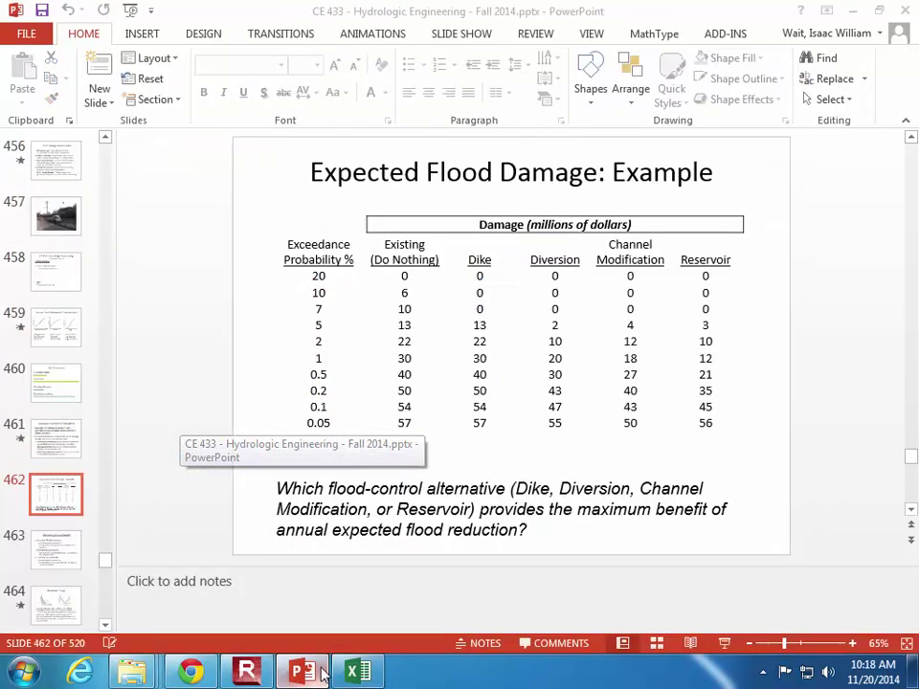
pyautogui.click(726, 644)
pyautogui.press('Right')
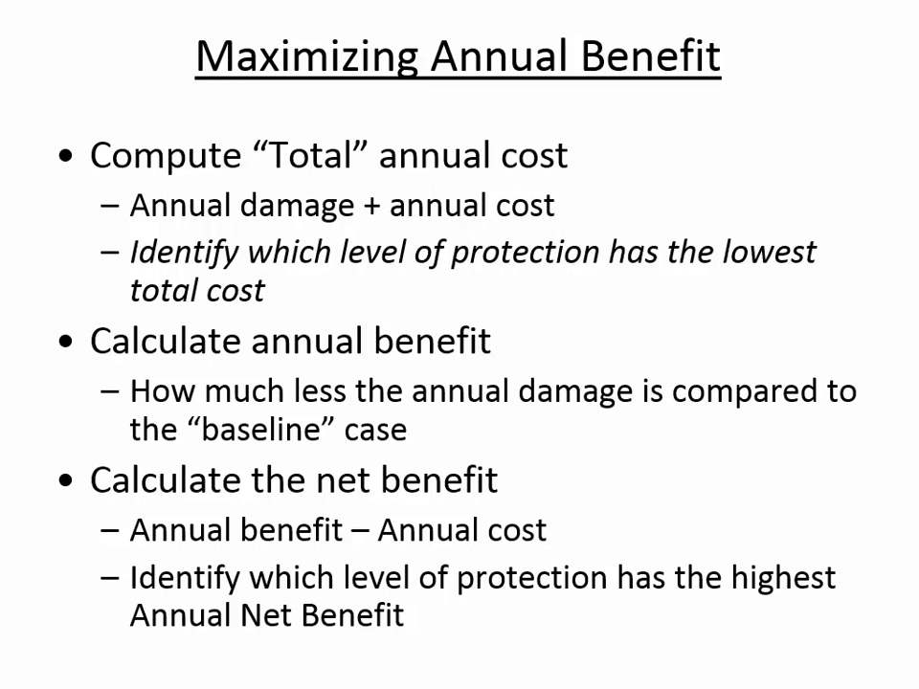
pyautogui.press('Escape')
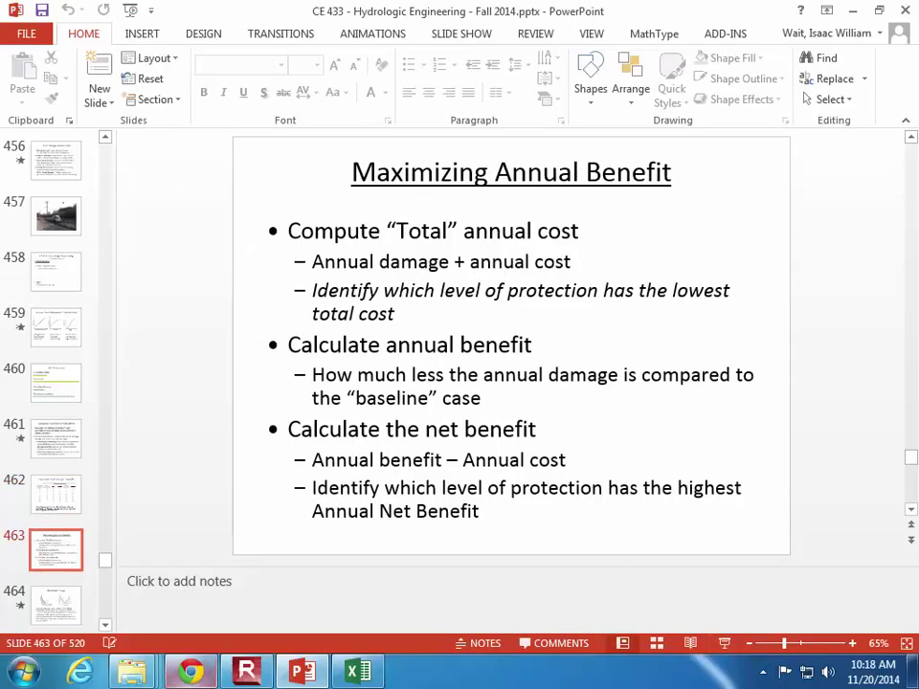
# Look at the Step 3 results in Excel again and return to PowerPoint to present the Maximizing Annual Benefit slide
pyautogui.click(357, 673)
pyautogui.click(632, 459)
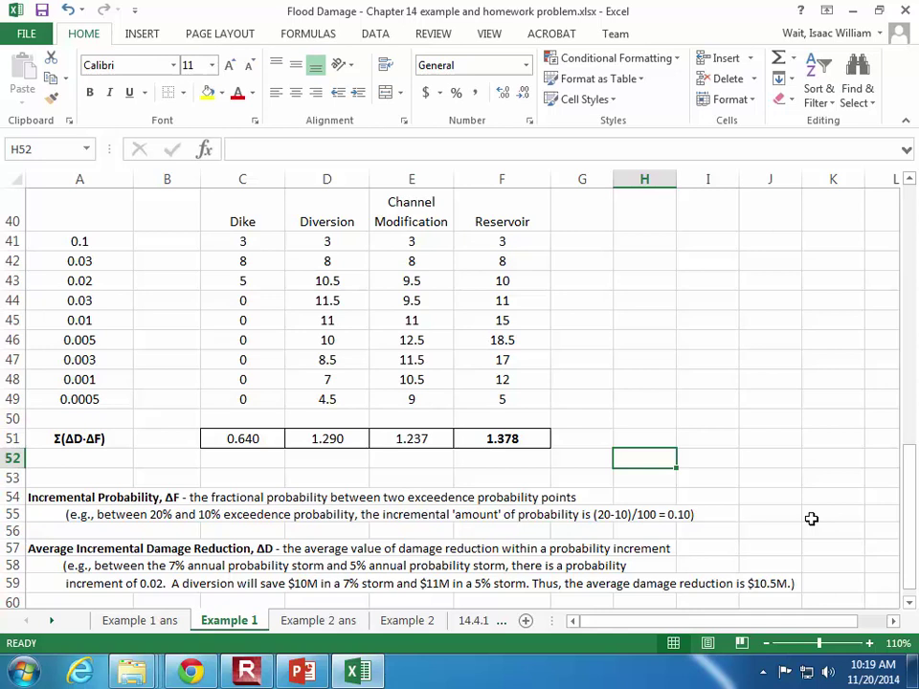
pyautogui.hotkey('alt', 'Tab')
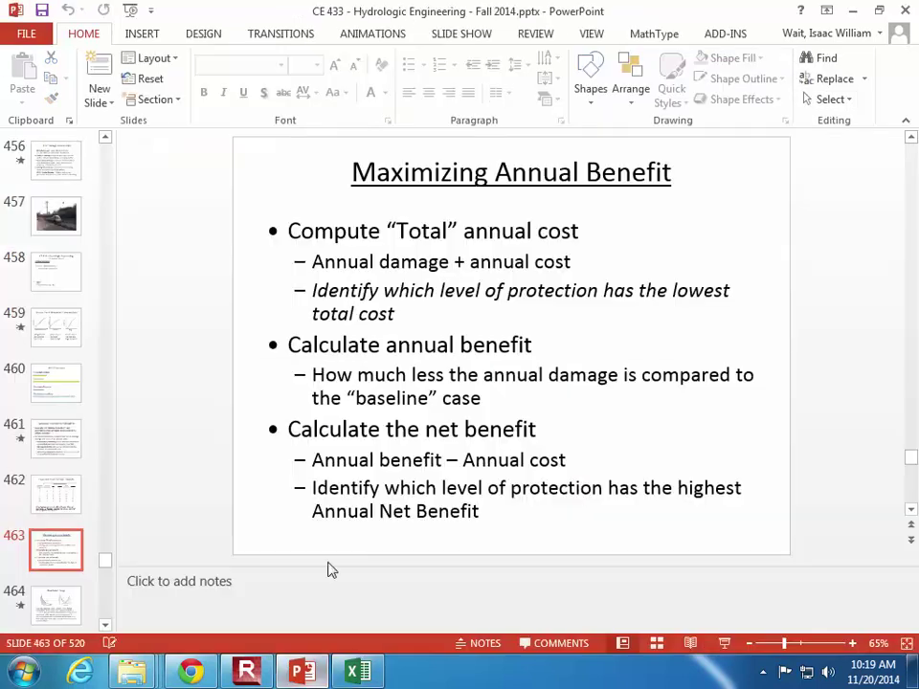
pyautogui.click(725, 643)
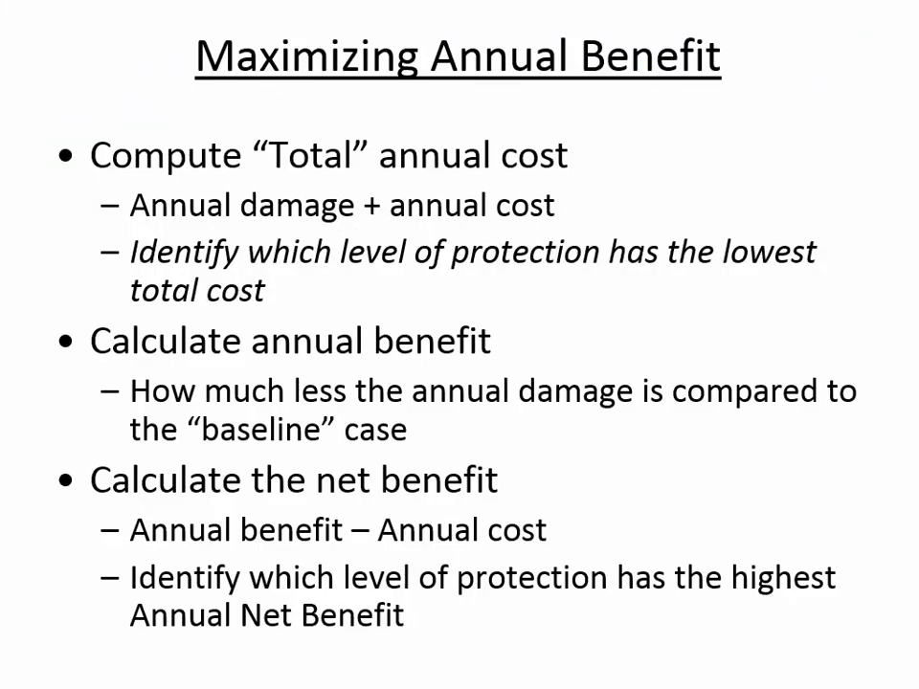
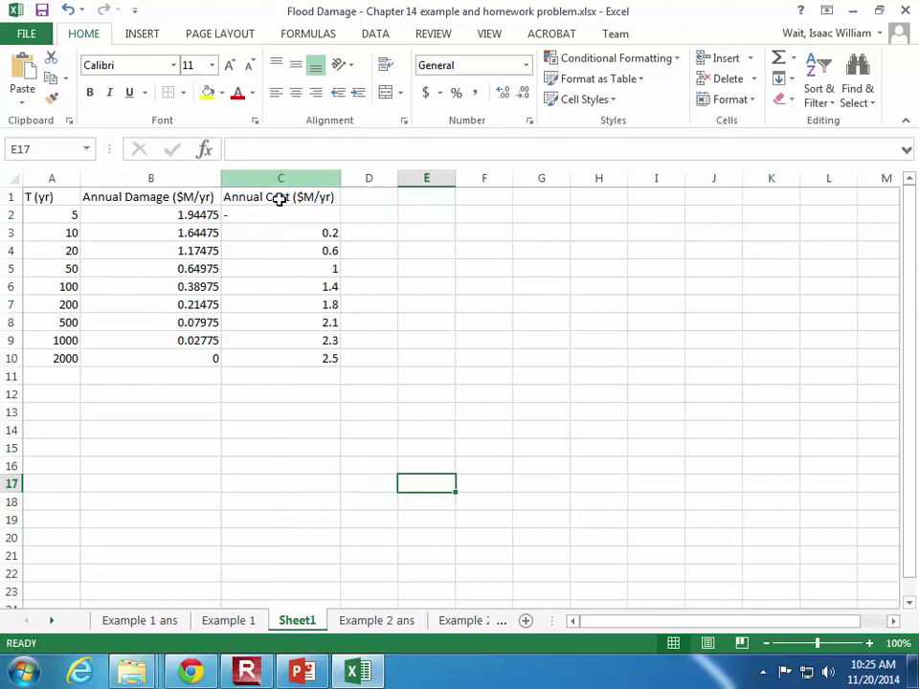
# Switch from Sheet1 to PowerPoint to check the dike system problem on the Maximizing Annual Benefit of Flood Control slide
pyautogui.click(555, 450)
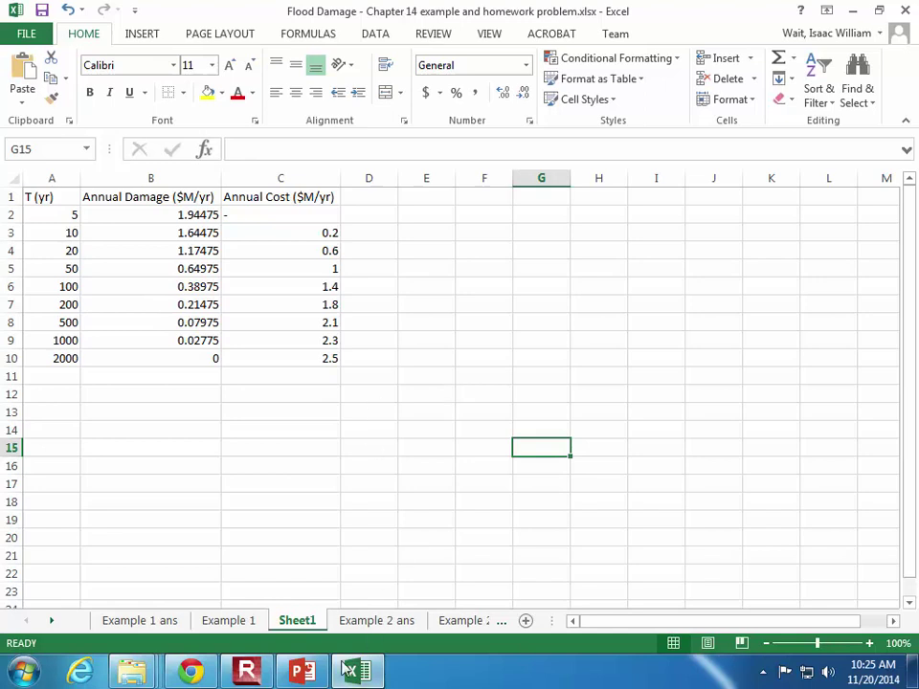
pyautogui.hotkey('alt', 'Tab')
pyautogui.click(365, 414)
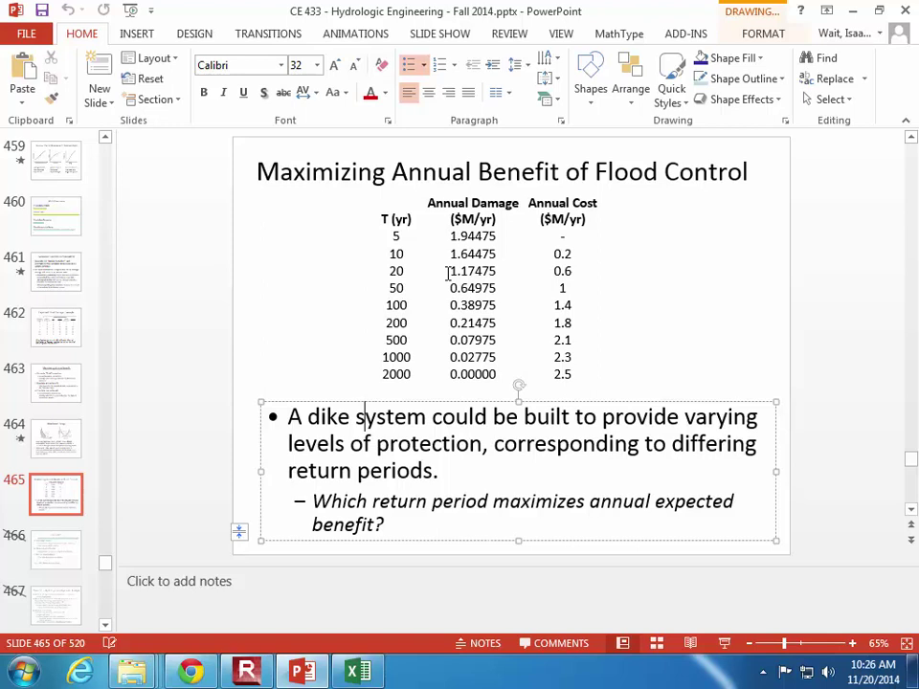
# Switch back to Excel and centre the annual damage and annual cost values in B2:C10 of Sheet1
pyautogui.click(358, 672)
pyautogui.click(354, 440)
pyautogui.moveTo(185, 211); pyautogui.dragTo(288, 358)
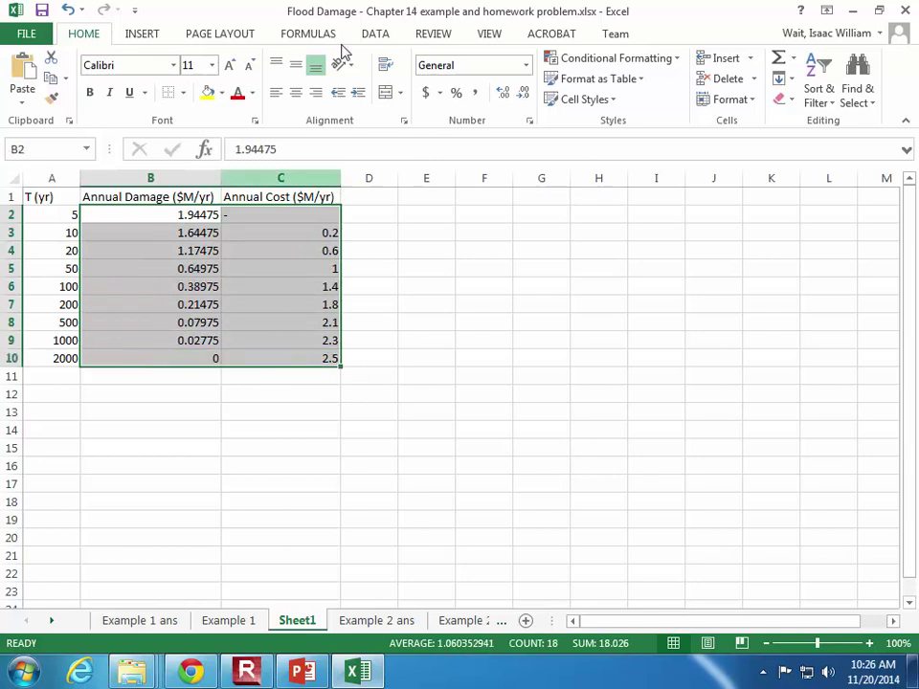
pyautogui.click(296, 92)
pyautogui.click(400, 273)
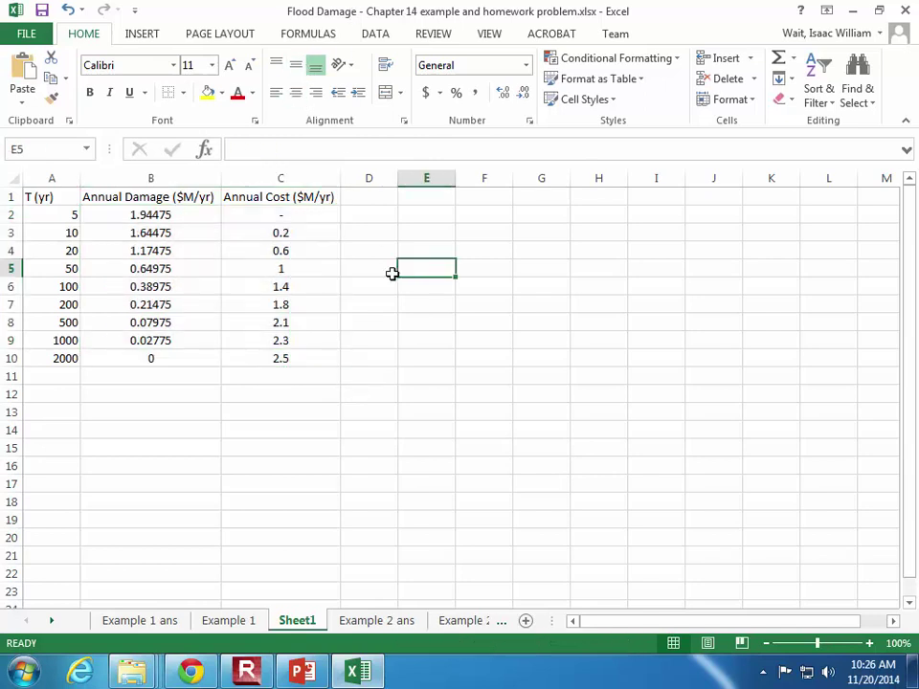
# Examine the annual damage values on Sheet1, comparing the 5-year and 10-year return periods
pyautogui.click(178, 269)
pyautogui.click(184, 233)
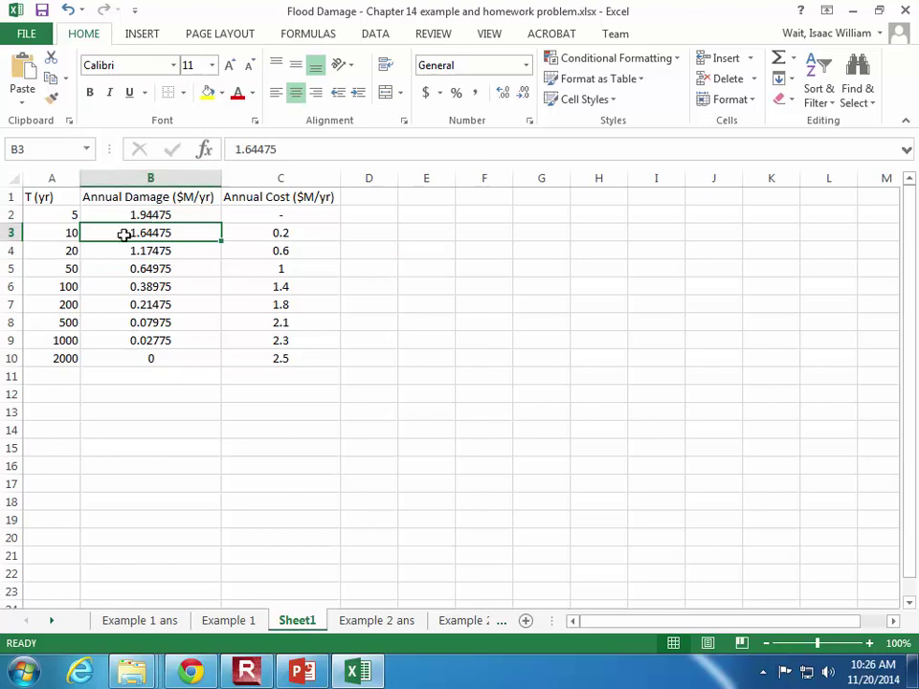
pyautogui.click(67, 218)
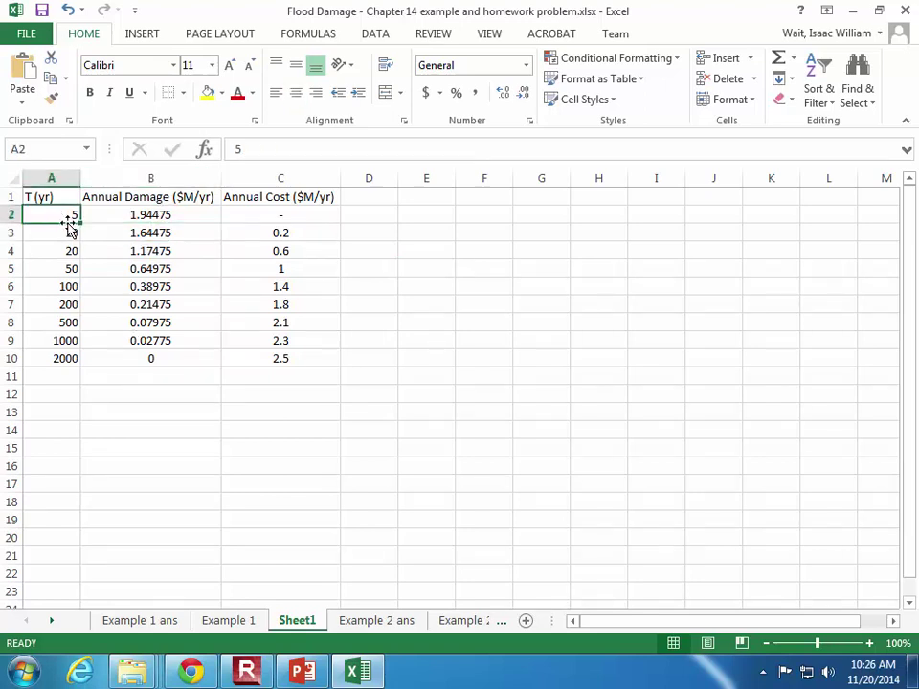
pyautogui.click(168, 216)
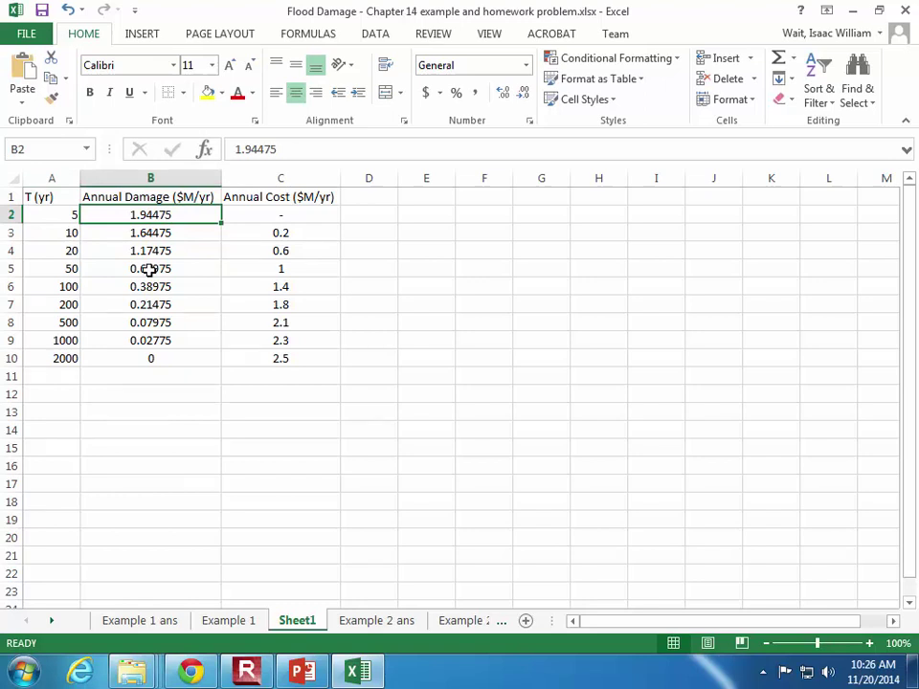
pyautogui.click(147, 197)
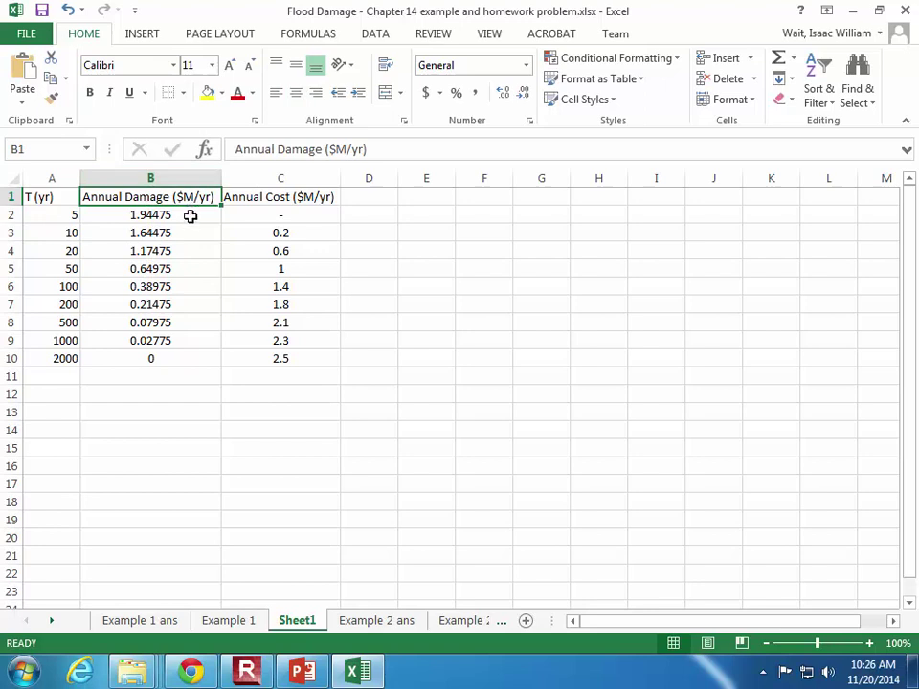
pyautogui.click(67, 234)
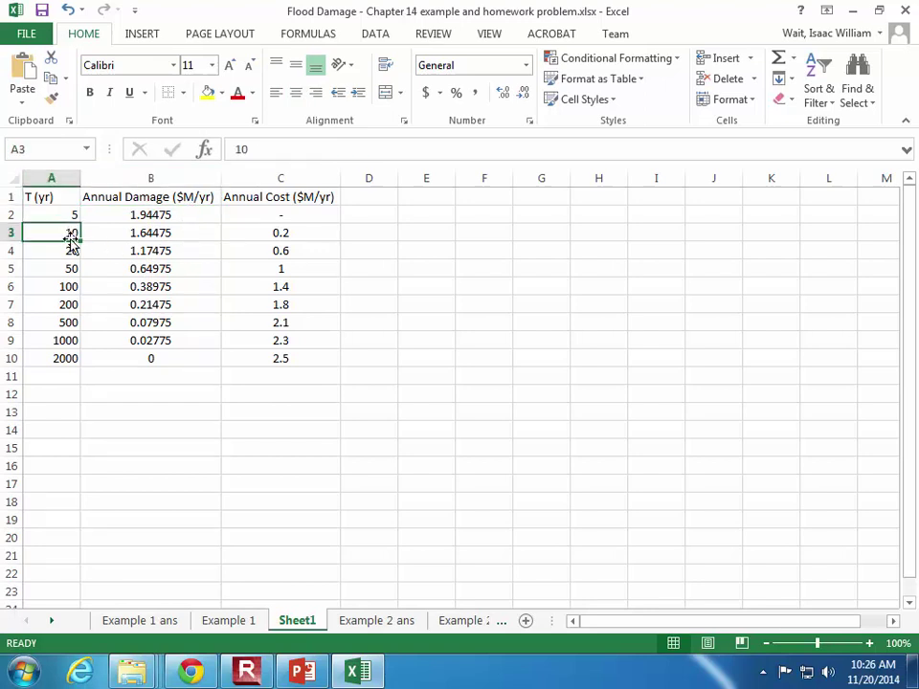
pyautogui.click(127, 231)
pyautogui.click(135, 214)
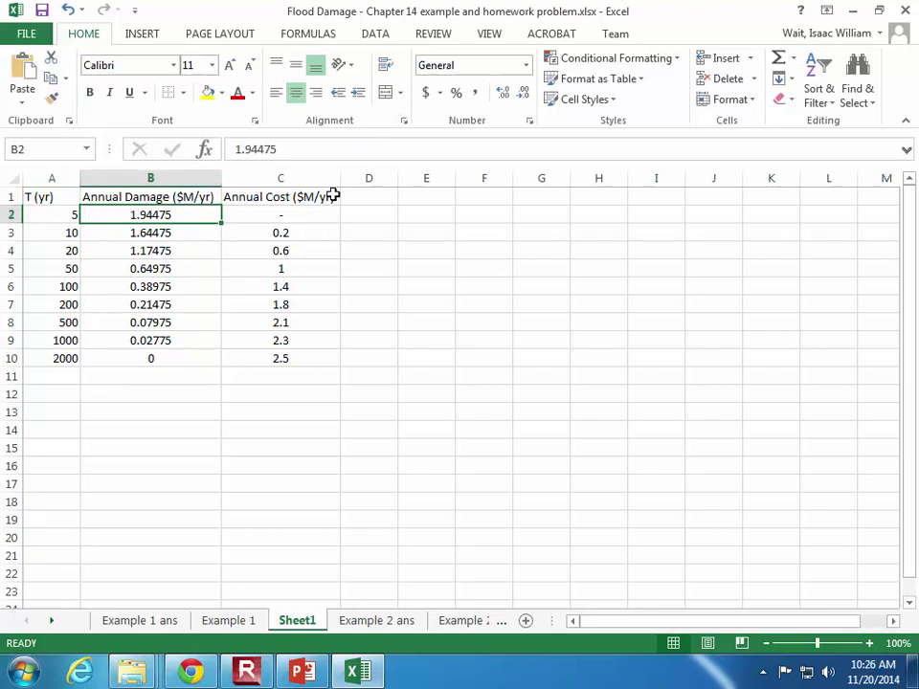
# Enter the heading Total Damage in F1 and the formula =B2*A2 in F2
pyautogui.click(484, 196)
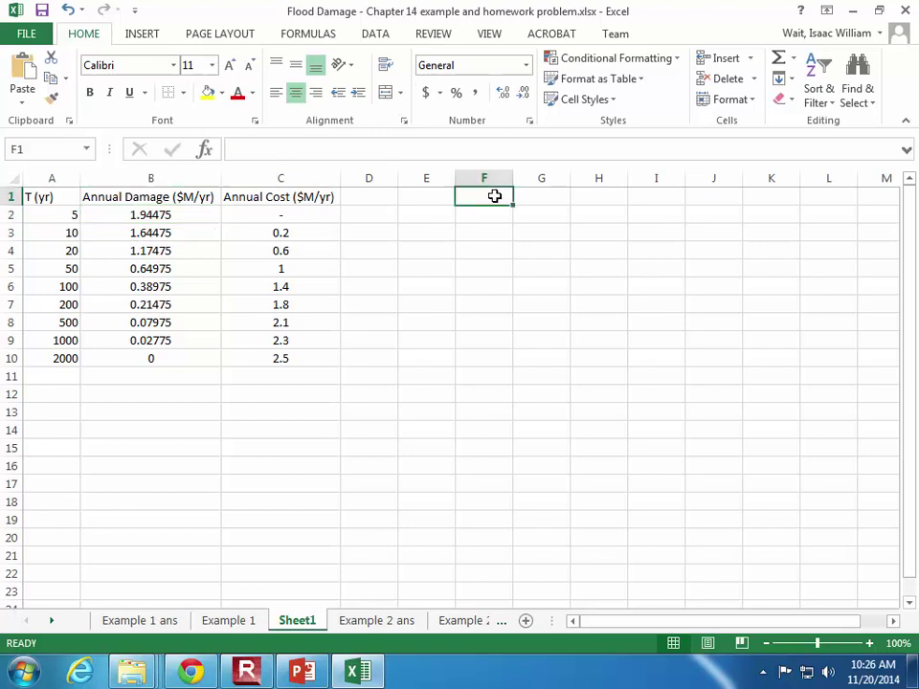
pyautogui.write('To')
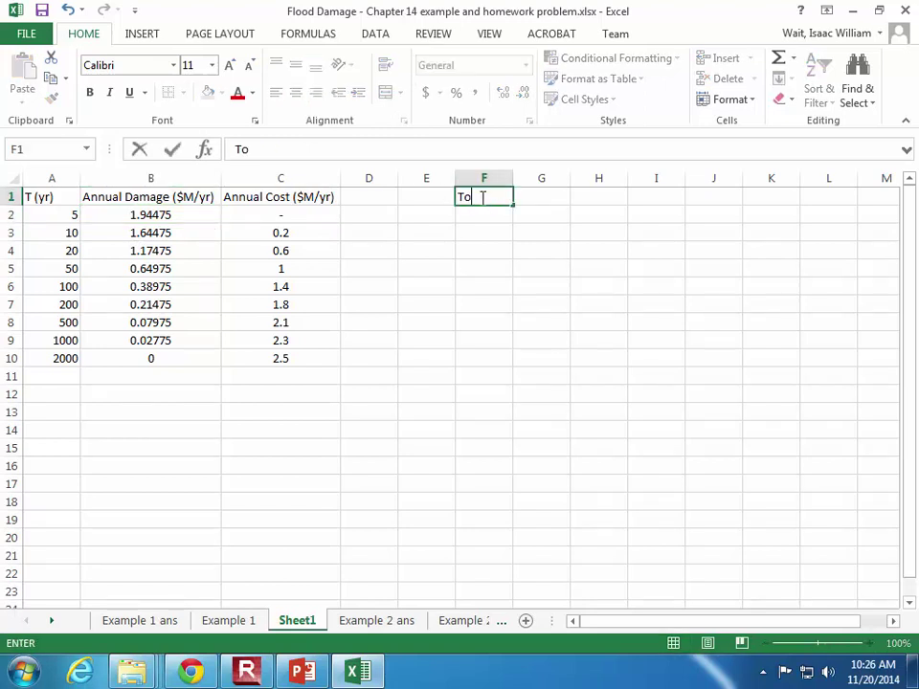
pyautogui.write('tal Damage')
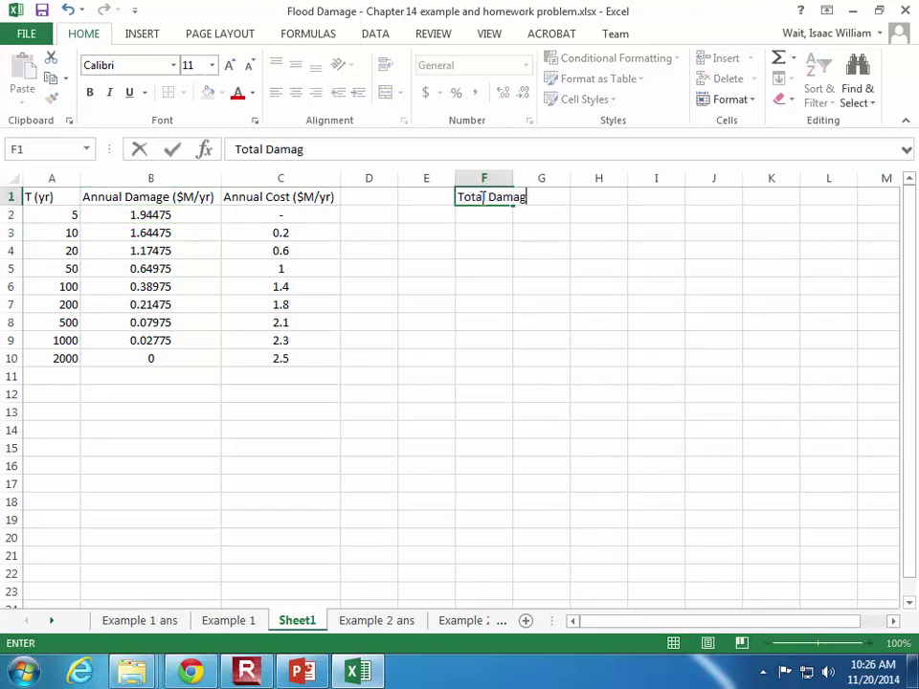
pyautogui.press('Return')
pyautogui.write('=')
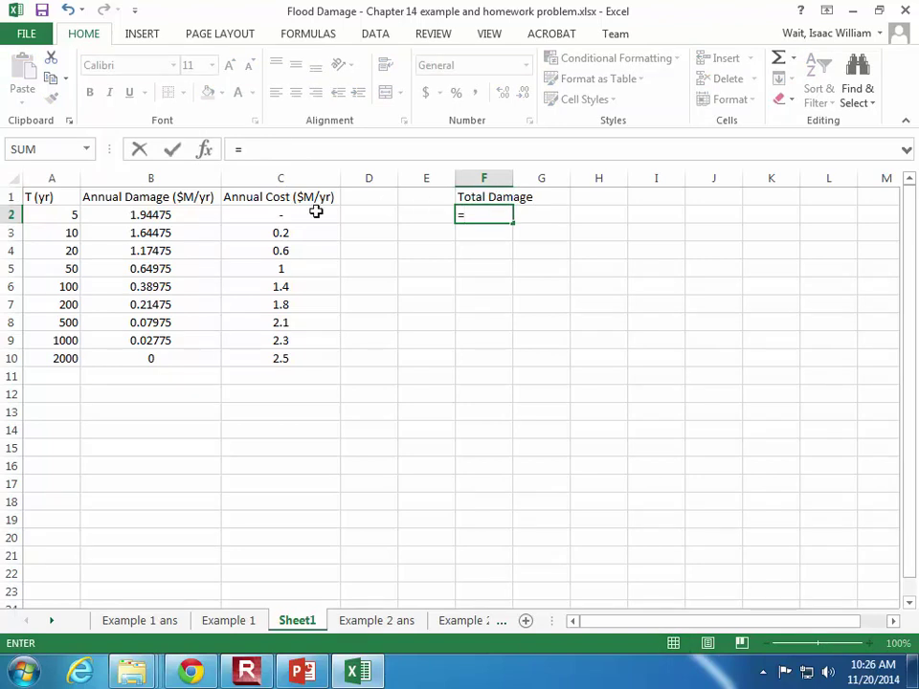
pyautogui.click(164, 212)
pyautogui.write('*')
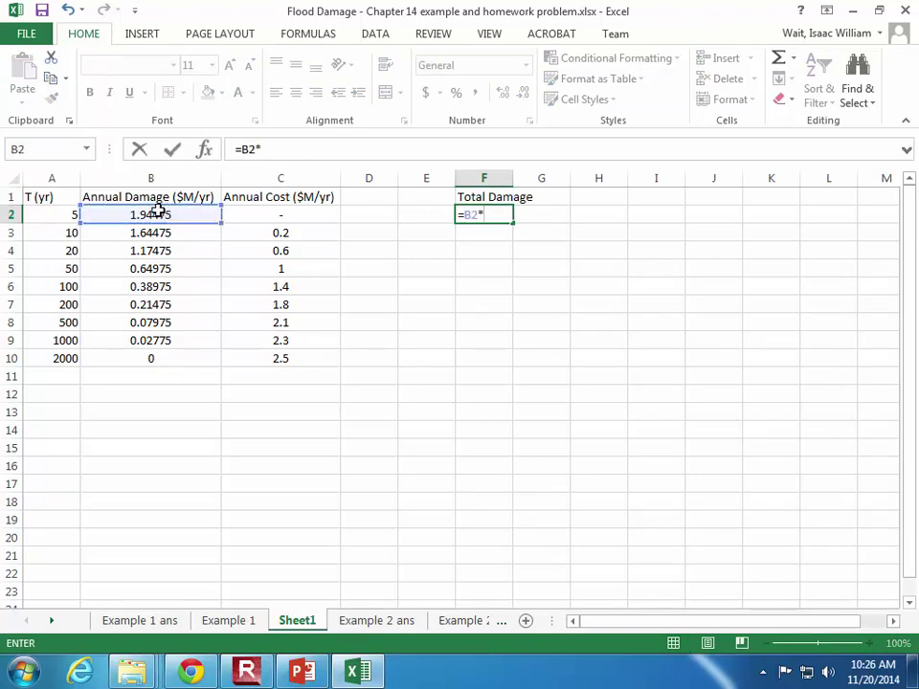
pyautogui.click(61, 218)
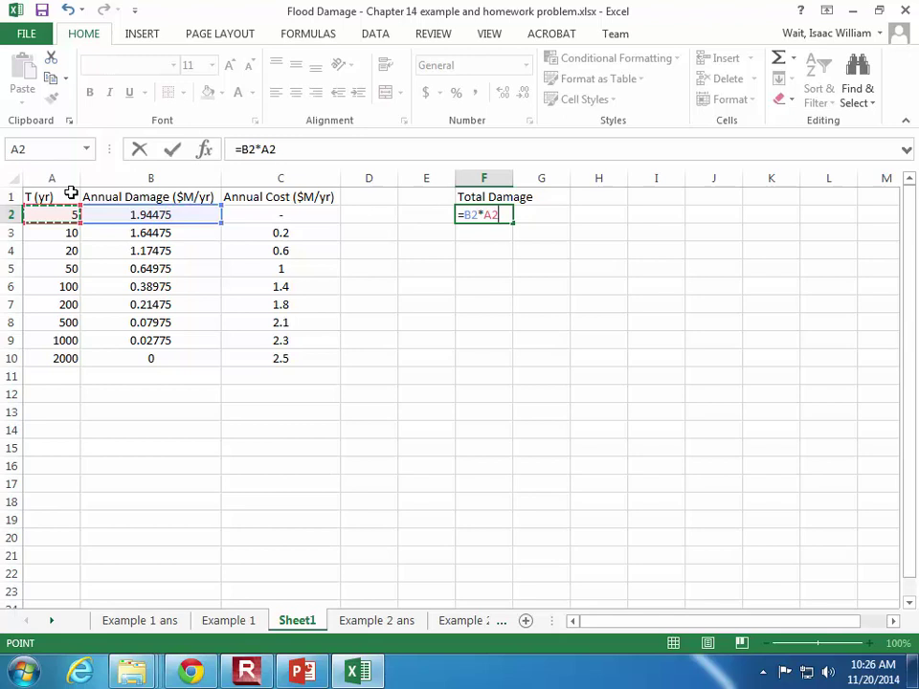
pyautogui.press('Return')
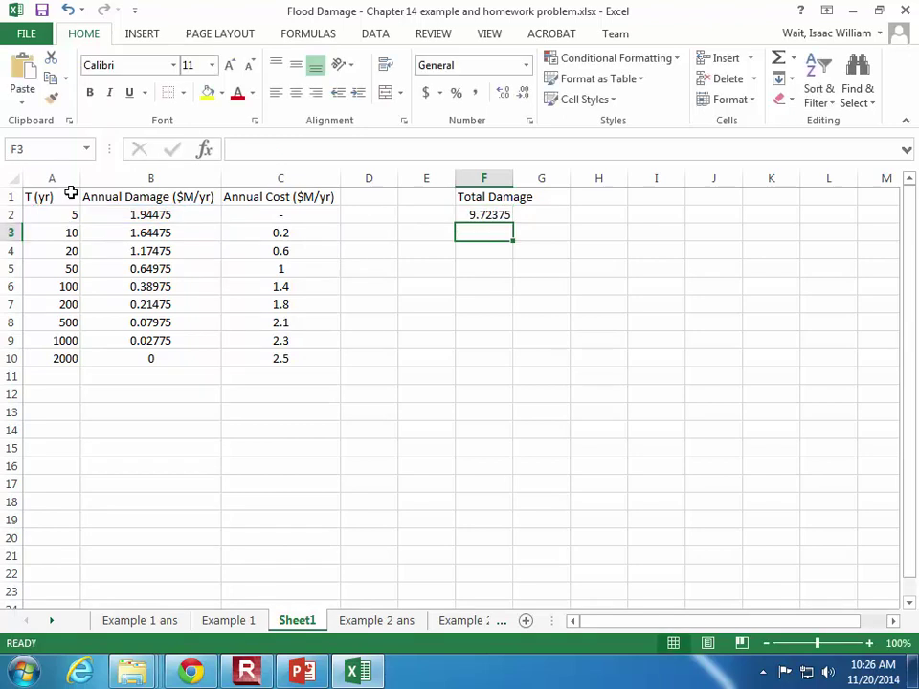
# Fill the Total Damage formula from F2 down to F10 for all return periods
pyautogui.click(499, 214)
pyautogui.click(517, 220)
pyautogui.click(494, 203)
pyautogui.click(494, 215)
pyautogui.moveTo(513, 223); pyautogui.dragTo(507, 364)
pyautogui.click(560, 285)
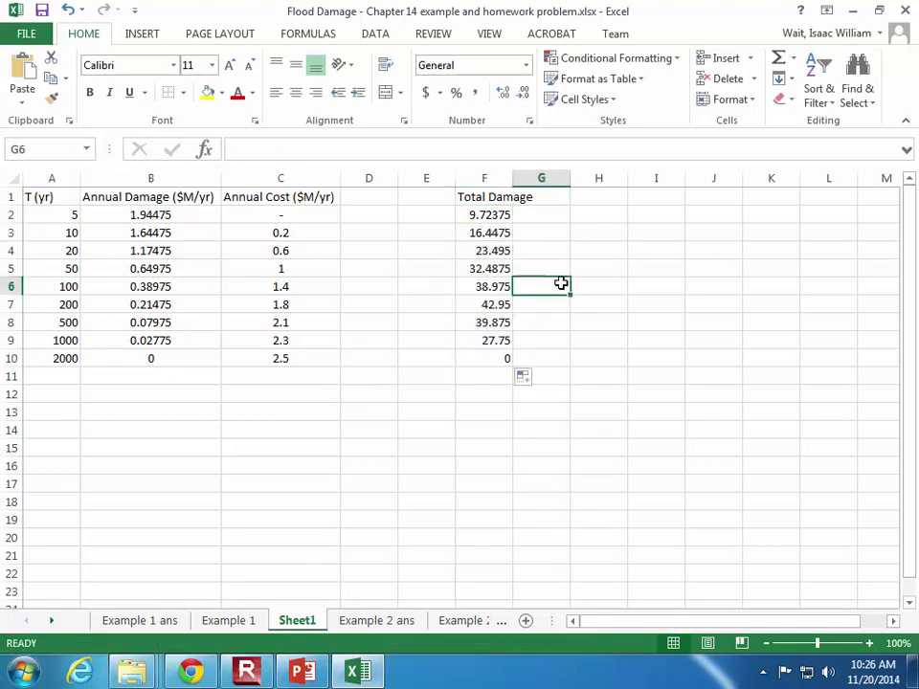
# Compare the Total Damage formulas and values for the 5-year and 10-year return periods in F2 and F3
pyautogui.click(500, 235)
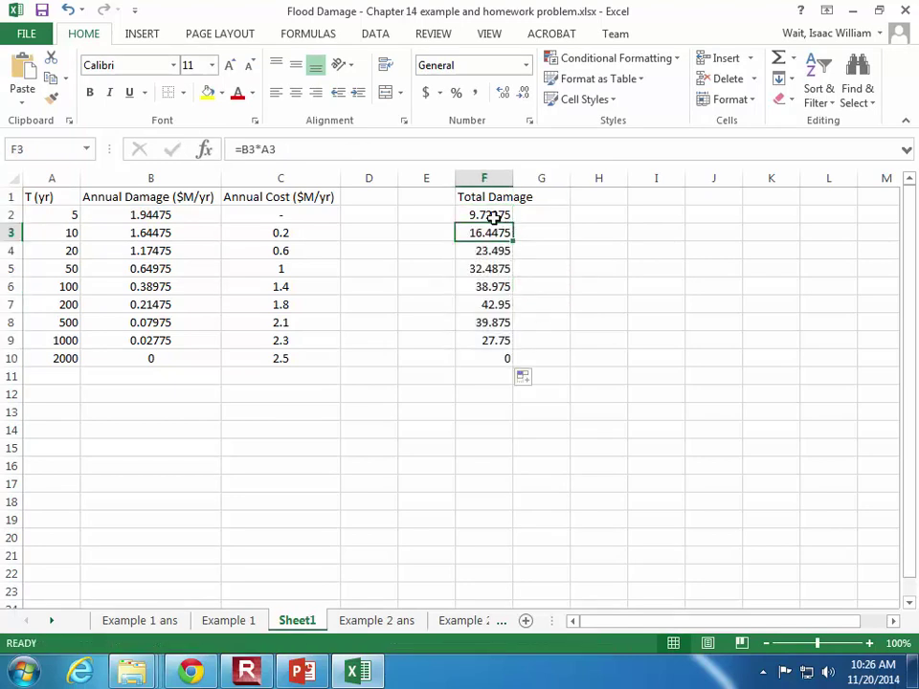
pyautogui.click(494, 213)
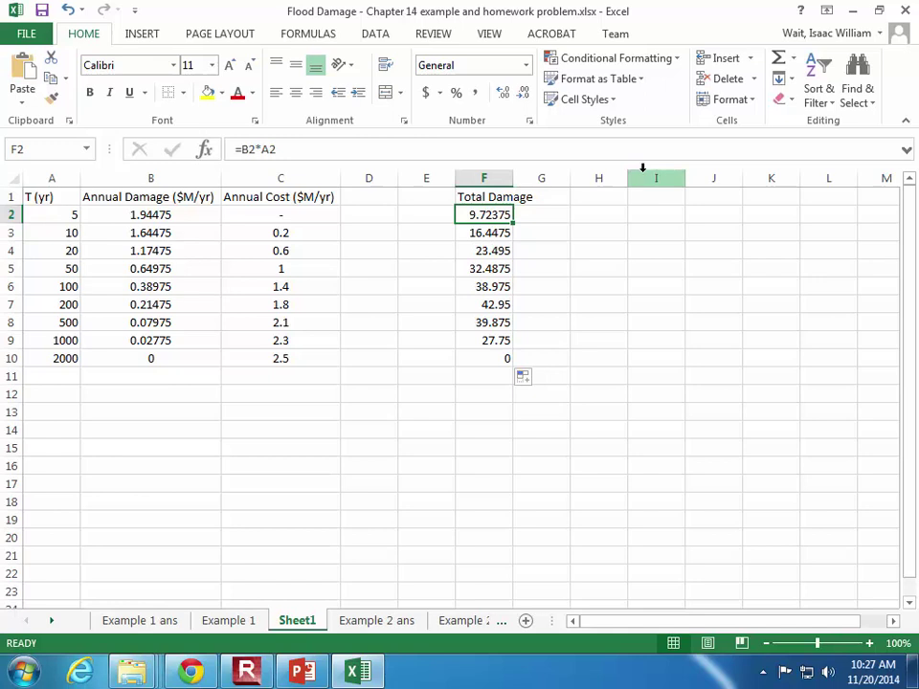
pyautogui.click(488, 241)
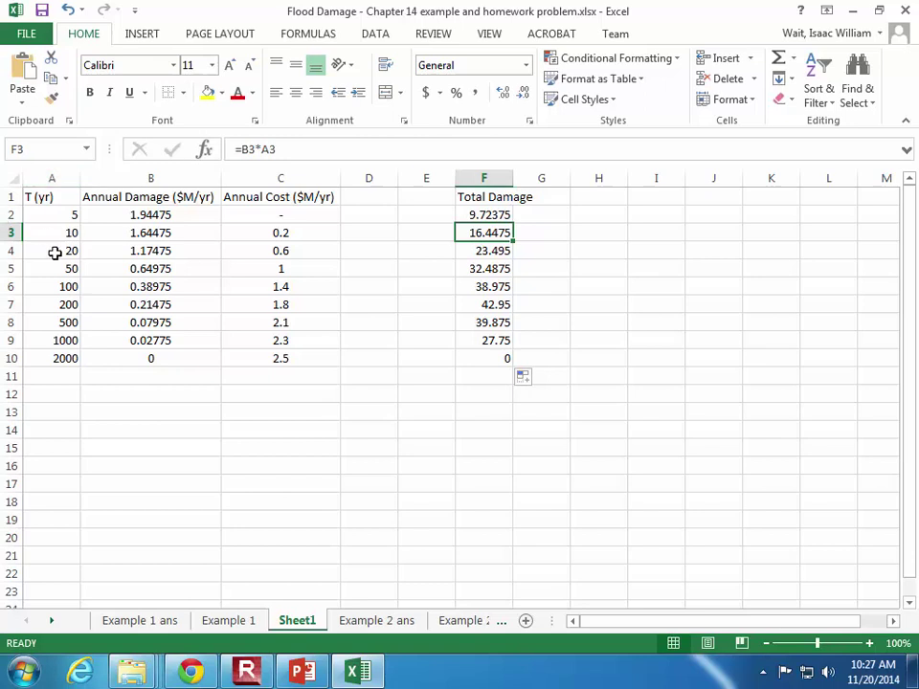
# Clear the Total Damage heading and all its values from F1:F10
pyautogui.click(130, 233)
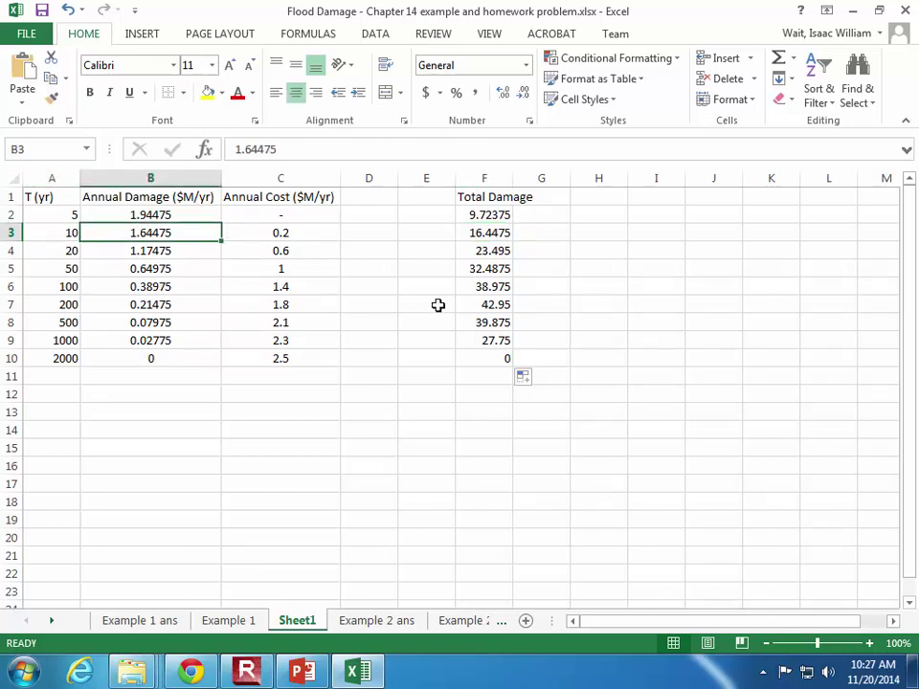
pyautogui.moveTo(494, 196); pyautogui.dragTo(493, 358)
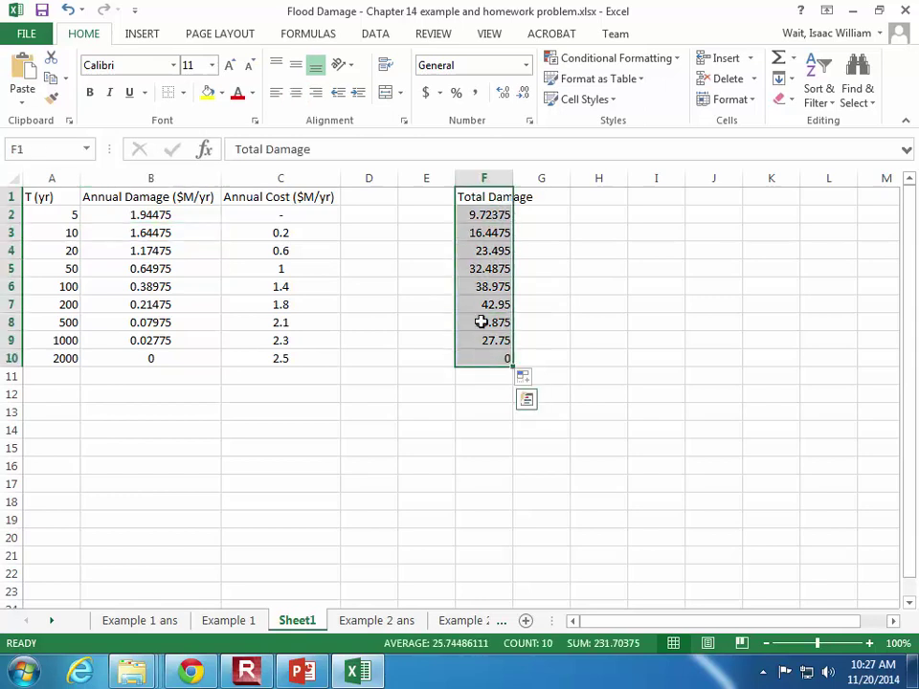
pyautogui.press('Delete')
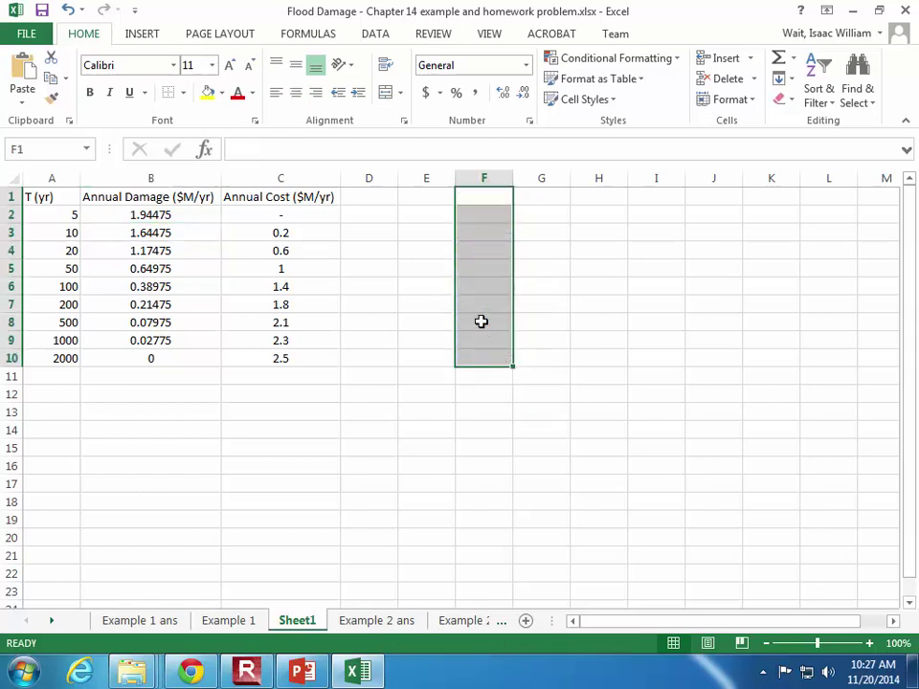
# Examine the annual damage and annual cost entries for the 5-year and 10-year return periods at a larger zoom
pyautogui.click(869, 643)
pyautogui.click(869, 643)
pyautogui.click(869, 643)
pyautogui.click(191, 236)
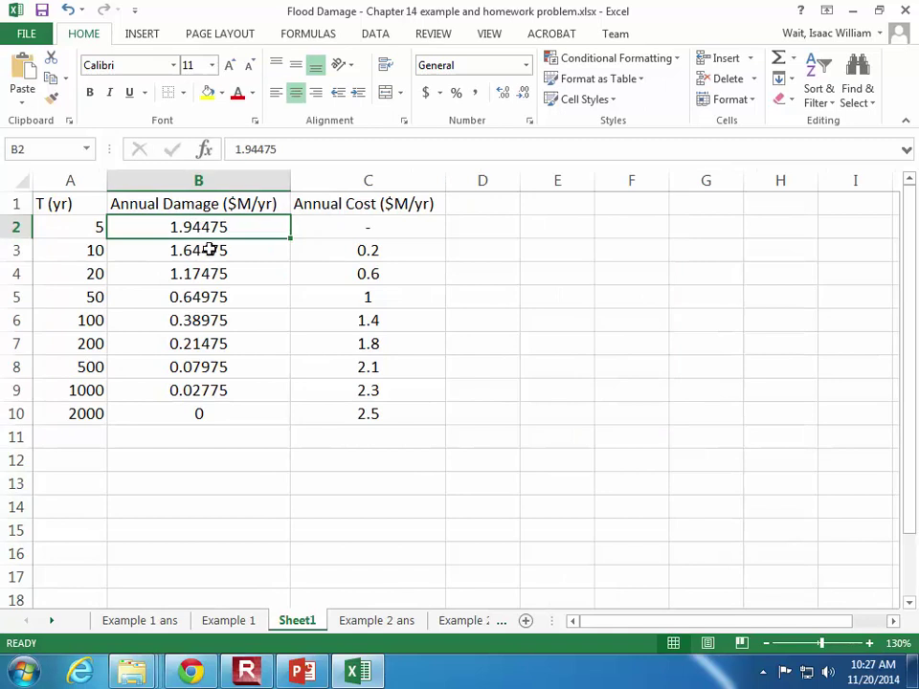
pyautogui.press('Down')
pyautogui.click(70, 230)
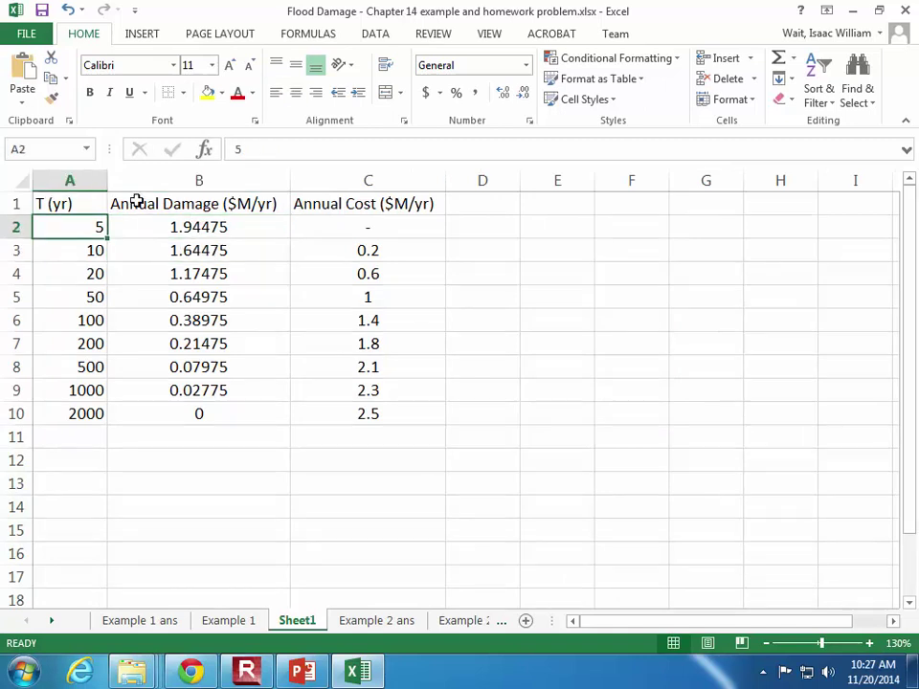
pyautogui.click(197, 230)
pyautogui.click(197, 245)
pyautogui.click(200, 228)
pyautogui.click(203, 244)
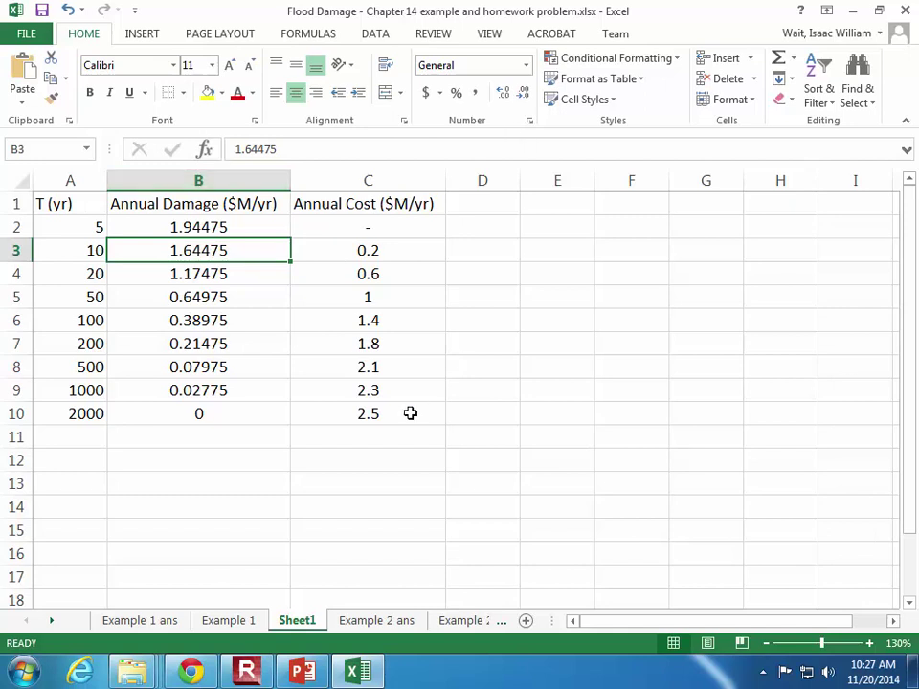
pyautogui.click(375, 230)
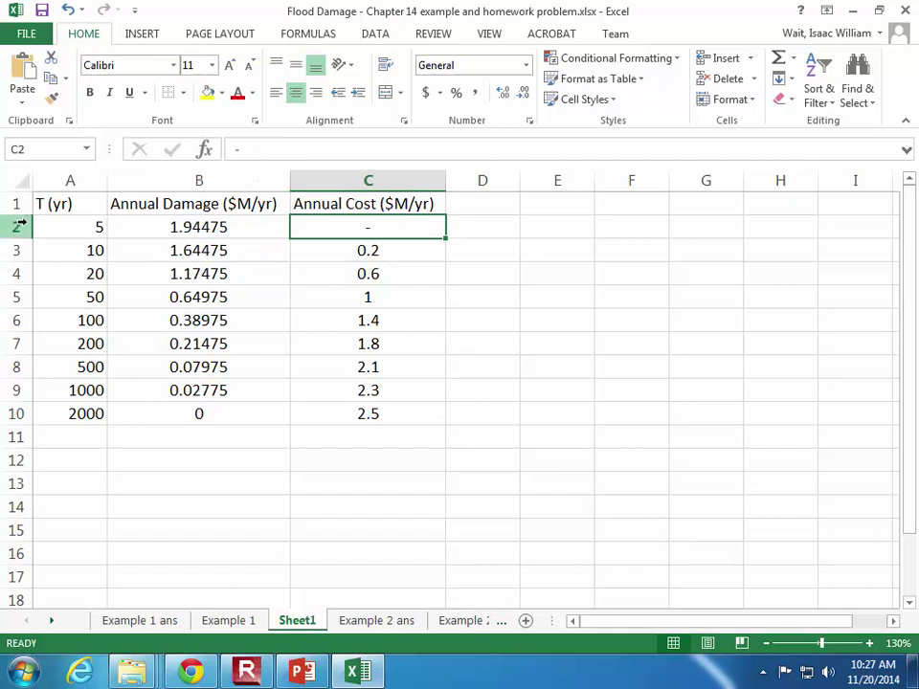
pyautogui.click(100, 232)
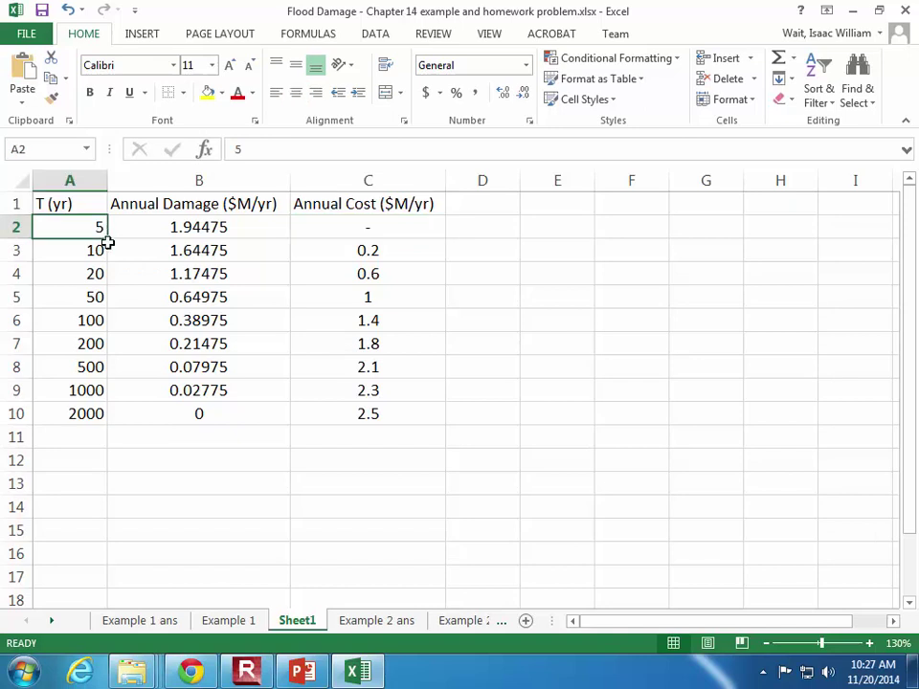
pyautogui.click(92, 248)
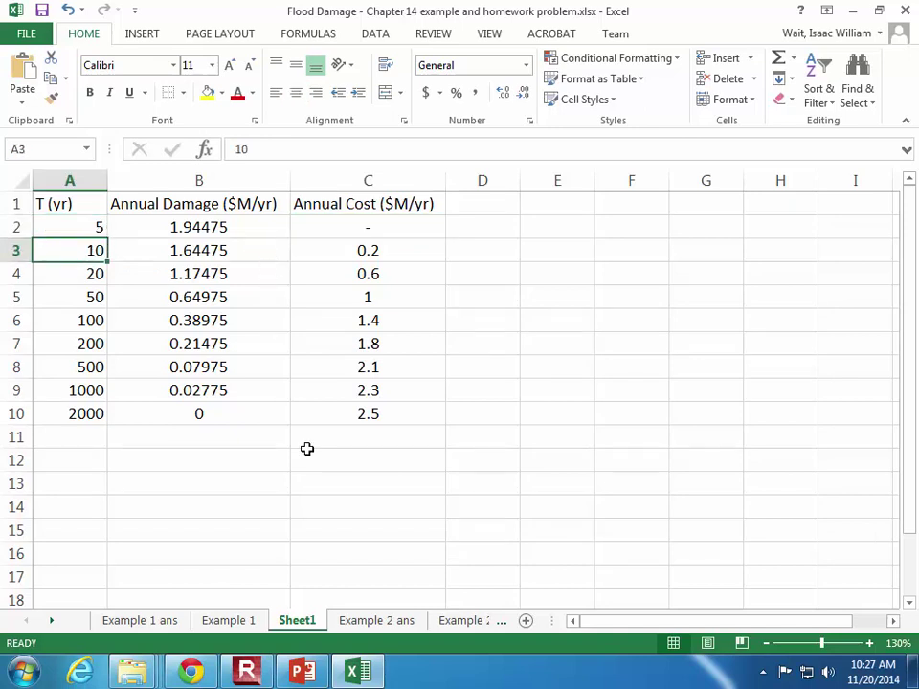
# Check the dike system question on the PowerPoint slide and return to Excel to weigh the 10-year annual damage against its annual cost
pyautogui.click(320, 674)
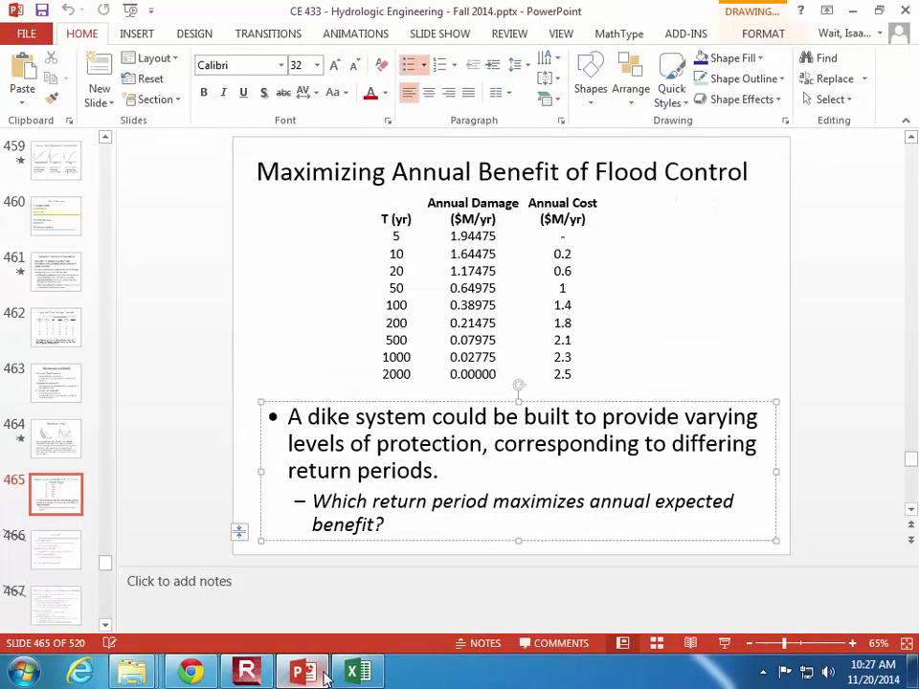
pyautogui.click(358, 674)
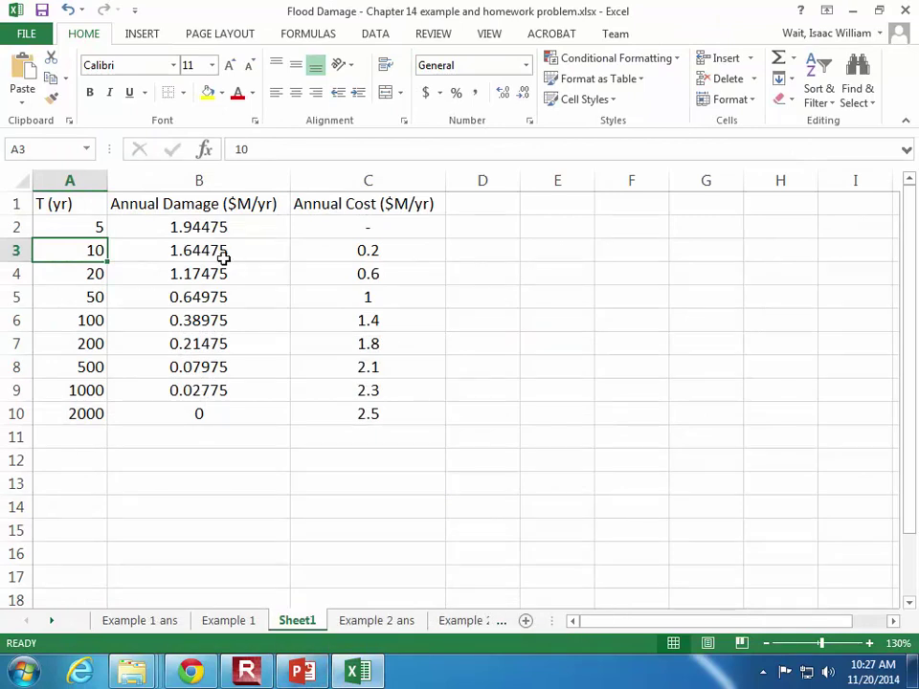
pyautogui.click(354, 249)
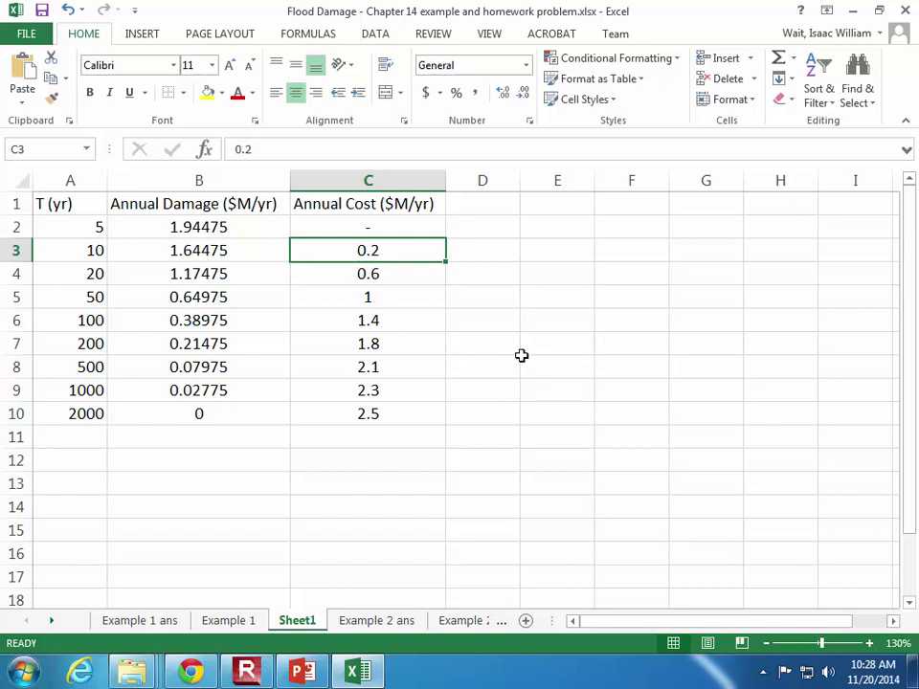
pyautogui.click(210, 253)
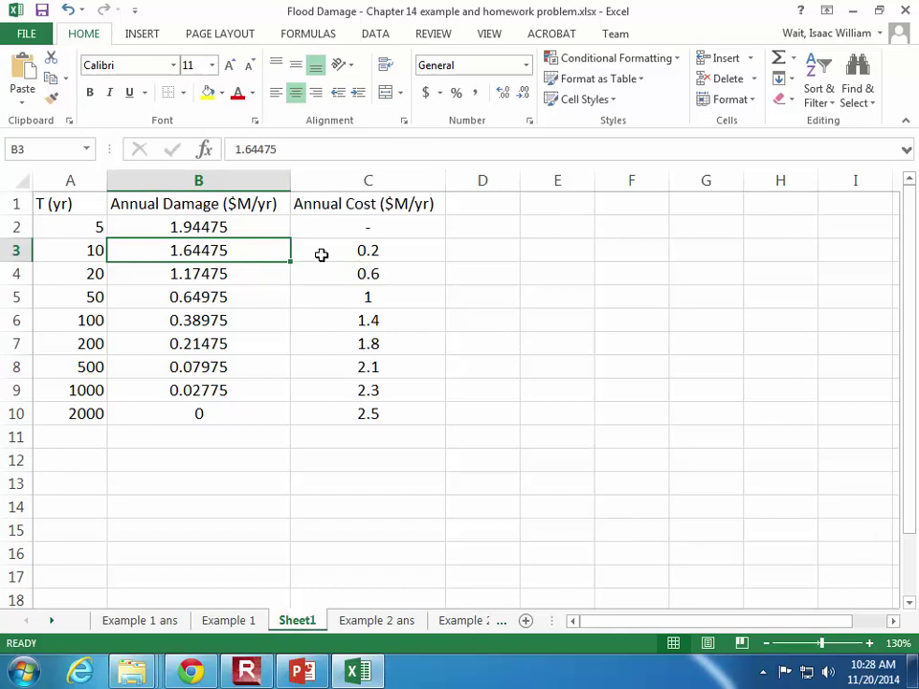
pyautogui.click(382, 250)
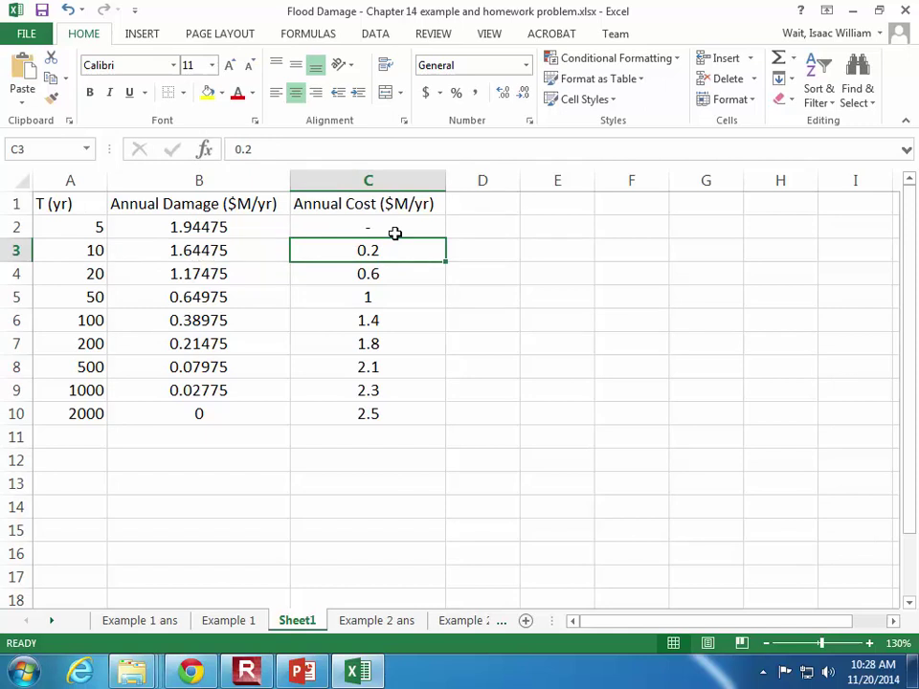
# Enter the heading Total Cost ($M/yr) in D1 and fit column D's width to it
pyautogui.click(505, 200)
pyautogui.write('Total Cost (')
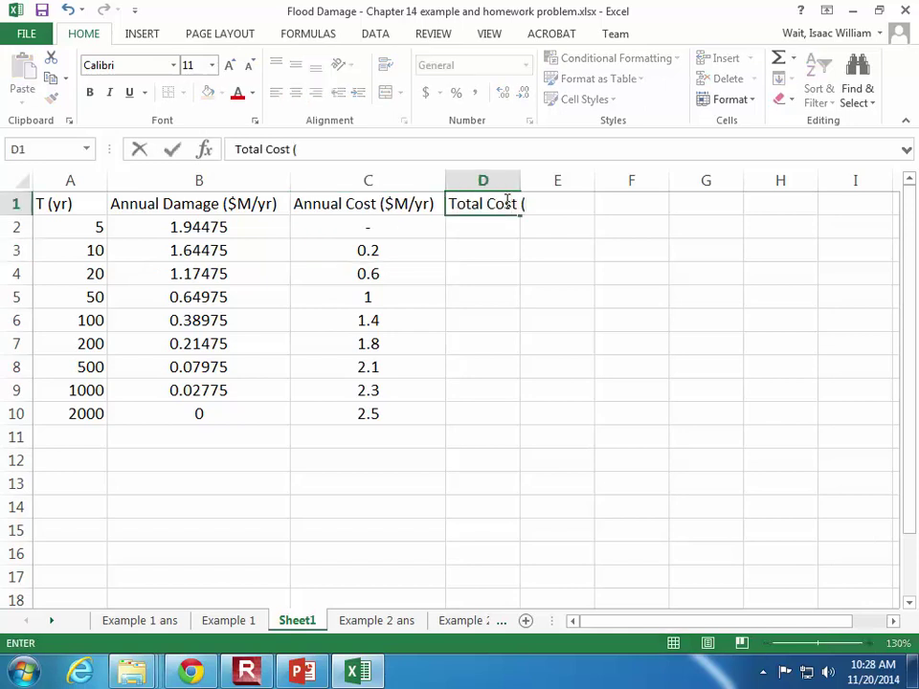
pyautogui.write('$M/yr)')
pyautogui.press('Return')
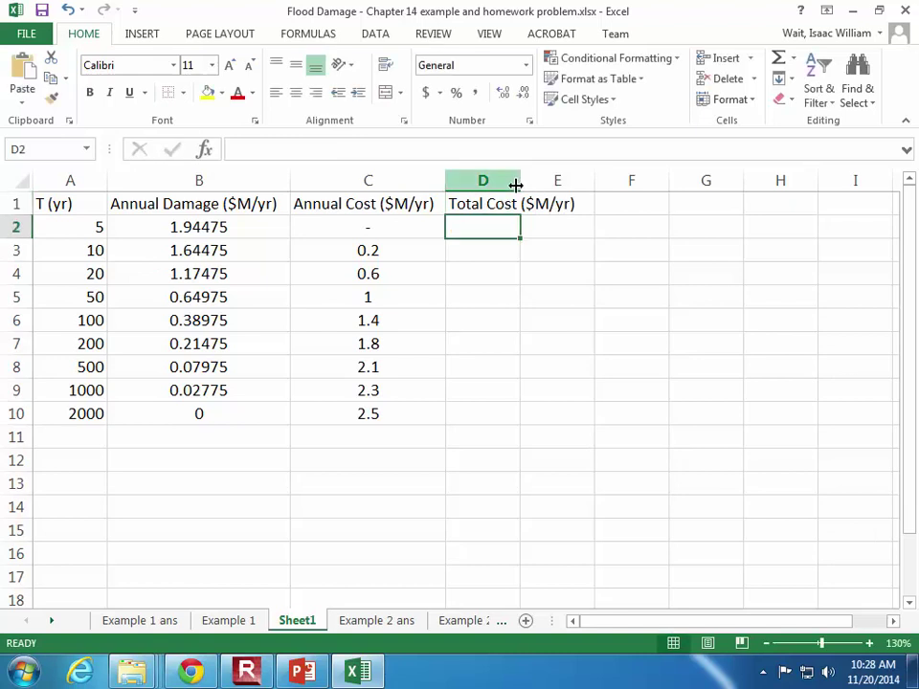
pyautogui.doubleClick(521, 182)
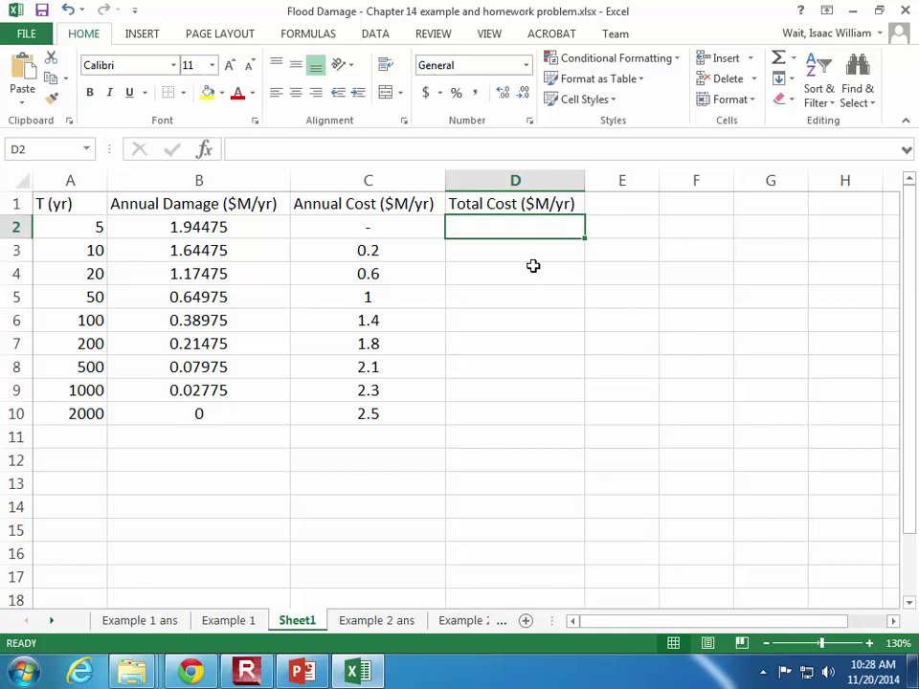
# Replace the dash in C2 with 0 as the 5-year annual cost
pyautogui.write('=')
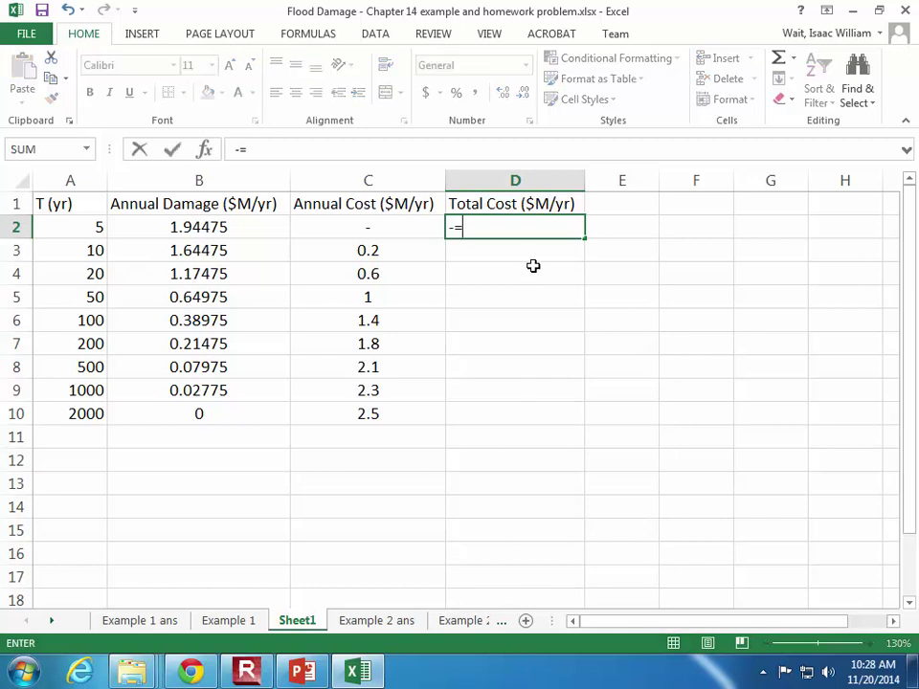
pyautogui.press('Escape')
pyautogui.press('Left')
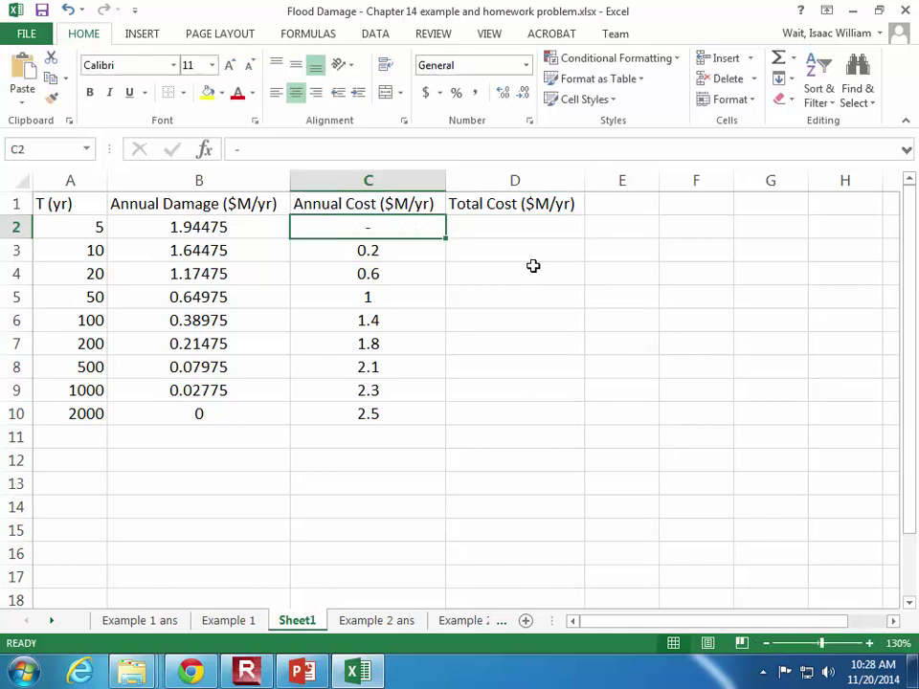
pyautogui.write('0')
pyautogui.press('Tab')
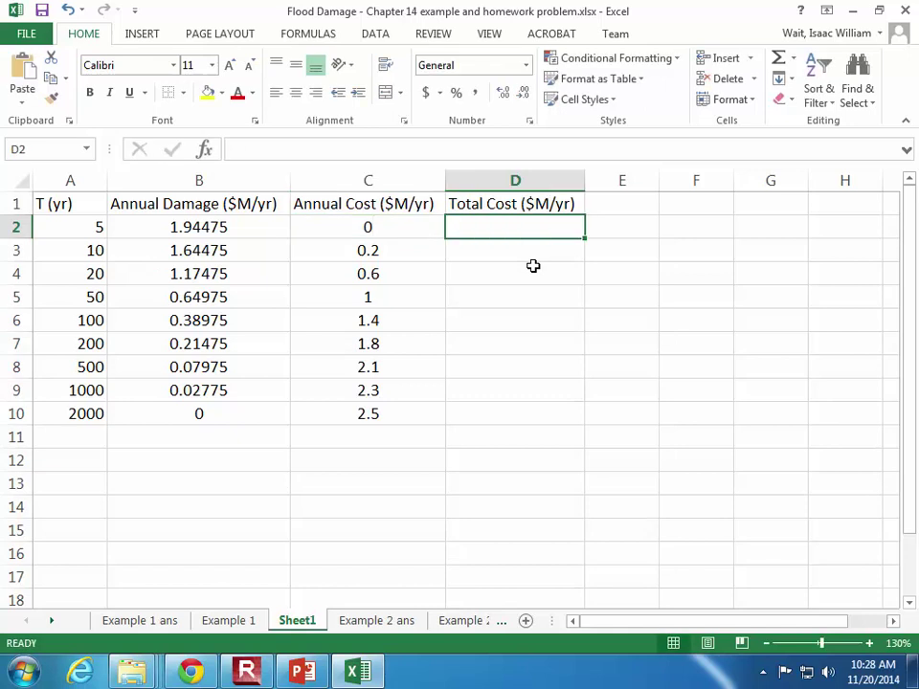
# Enter the formula =B2+C2 in D2 to add the 5-year annual damage and annual cost
pyautogui.write('=')
pyautogui.click(274, 227)
pyautogui.write('+')
pyautogui.click(379, 232)
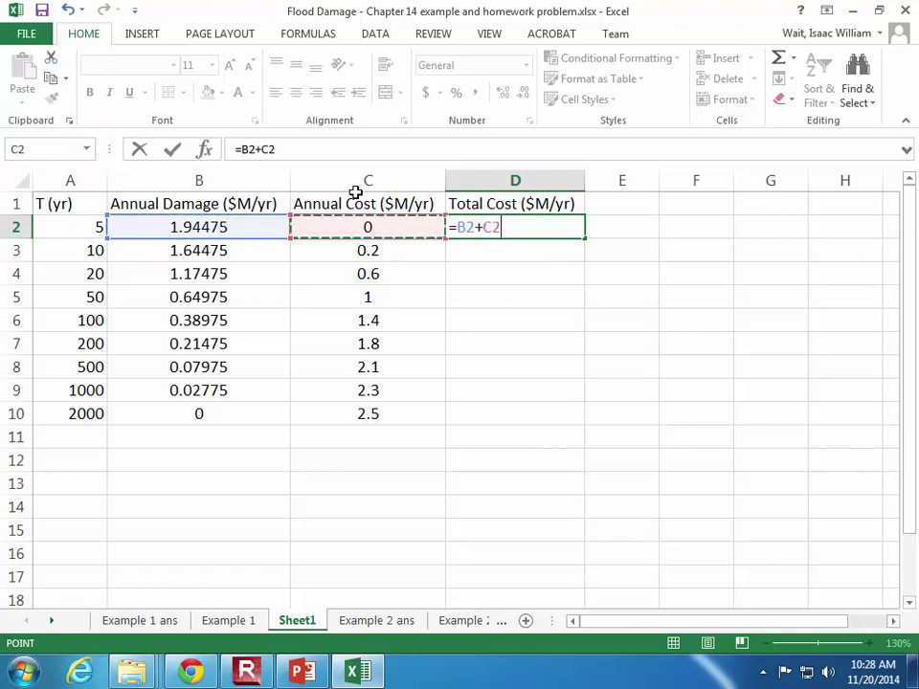
pyautogui.press('Return')
# Fill the Total Cost formula from D2 down to D10 and center the values
pyautogui.click(474, 227)
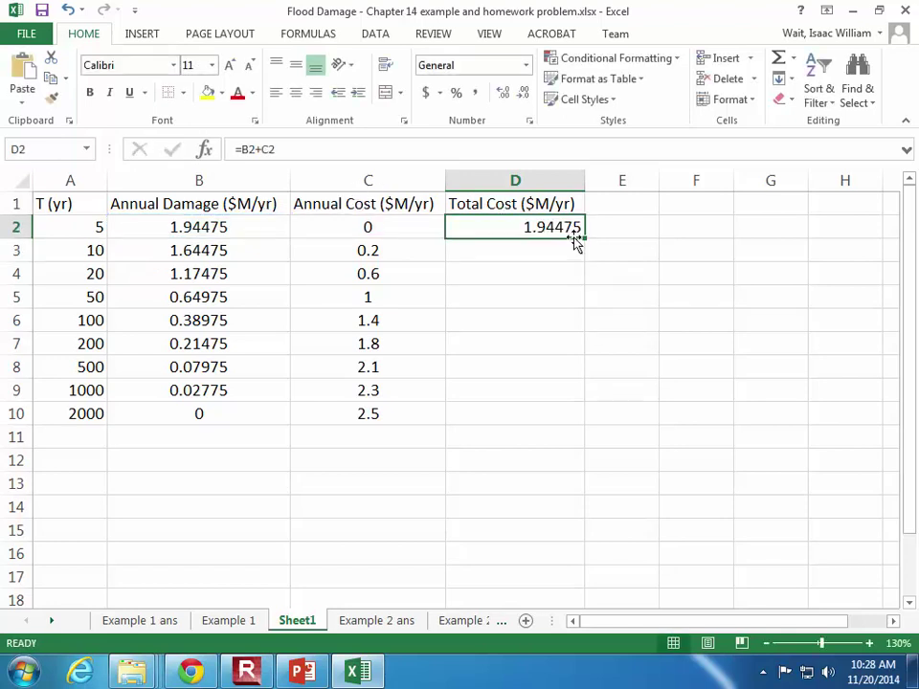
pyautogui.moveTo(584, 239); pyautogui.dragTo(579, 423)
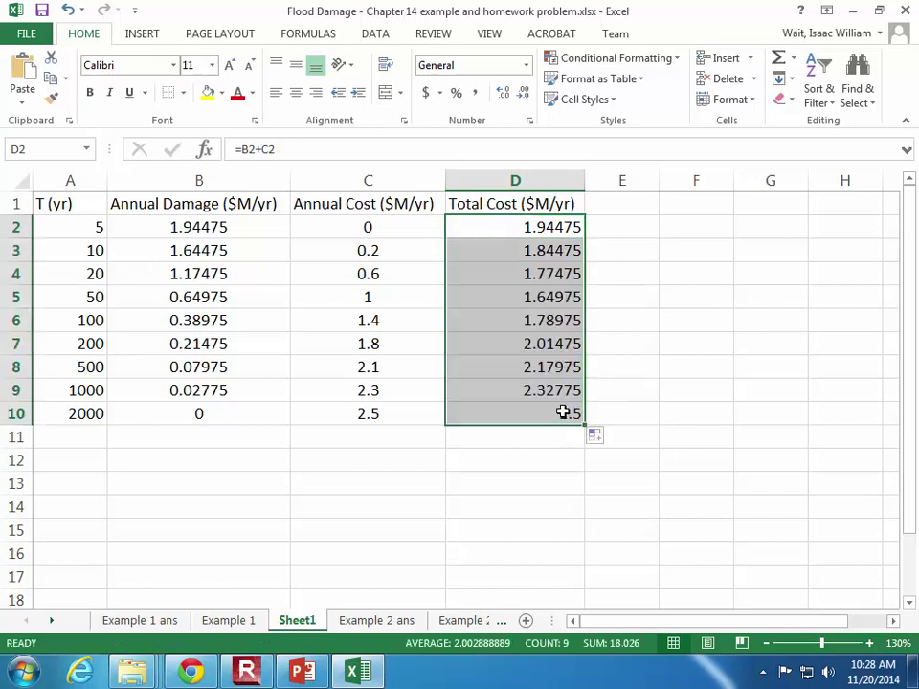
pyautogui.click(303, 93)
pyautogui.click(612, 347)
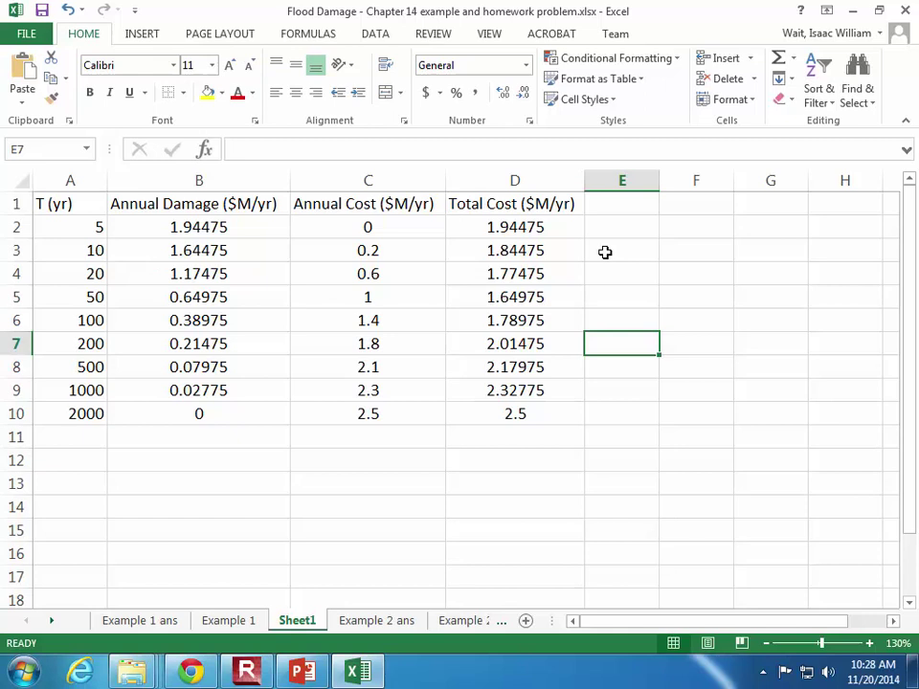
# Compare the total costs across return periods and examine the 50-year row's damage against the shorter return periods
pyautogui.click(497, 230)
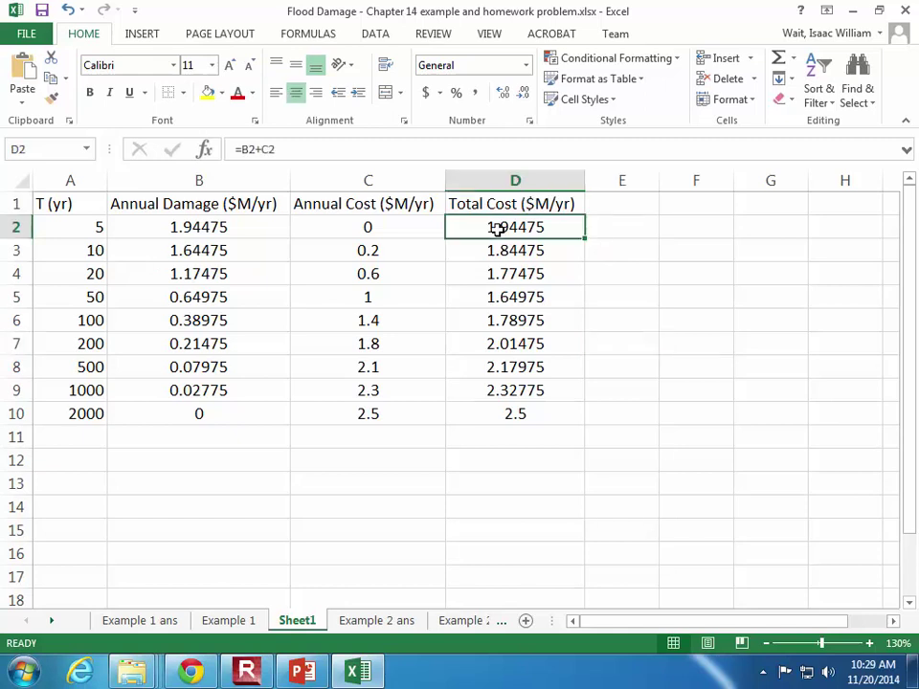
pyautogui.click(544, 297)
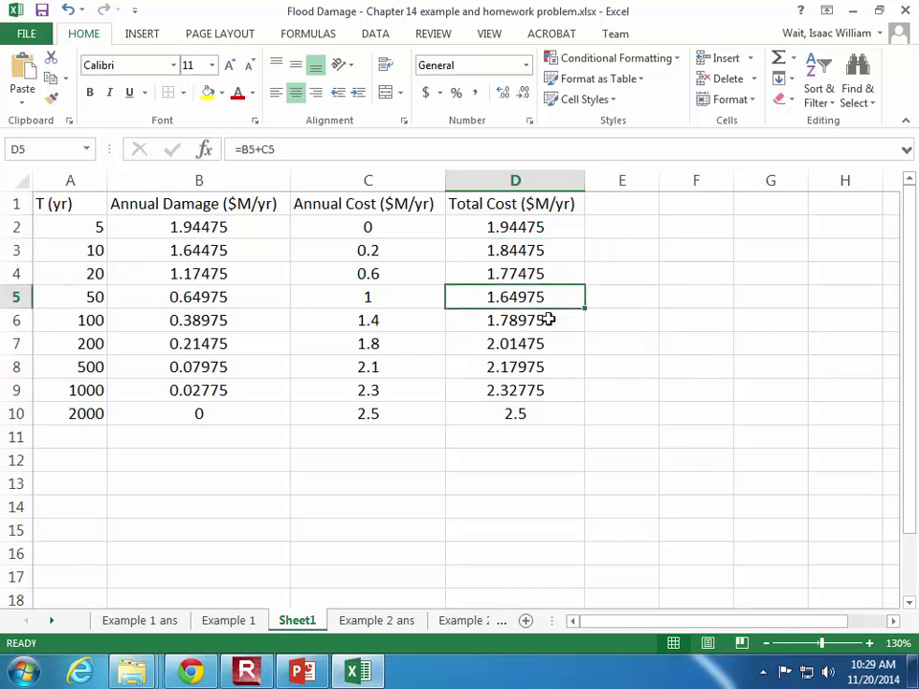
pyautogui.click(84, 301)
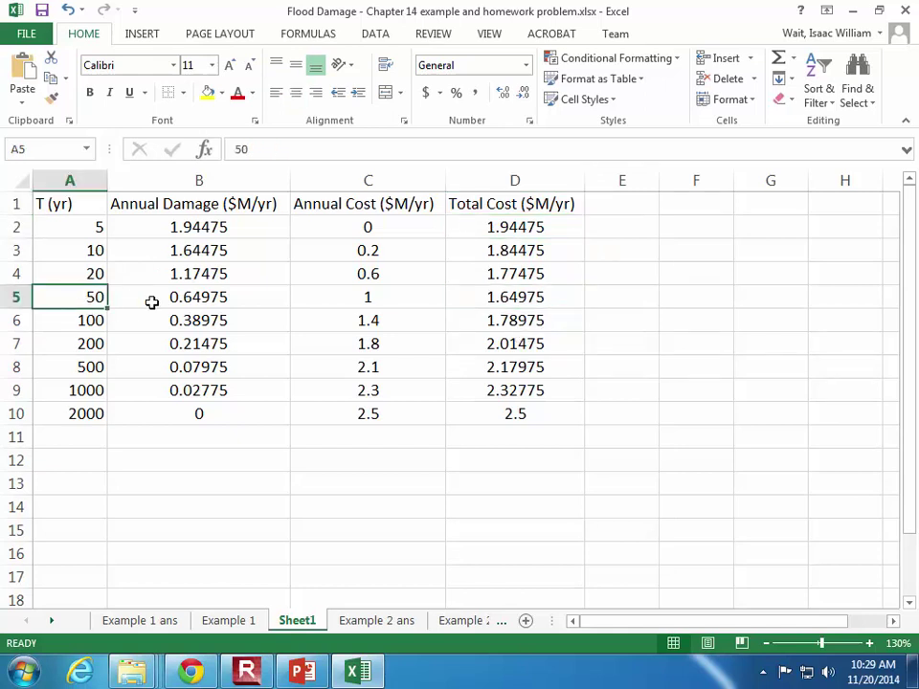
pyautogui.click(499, 298)
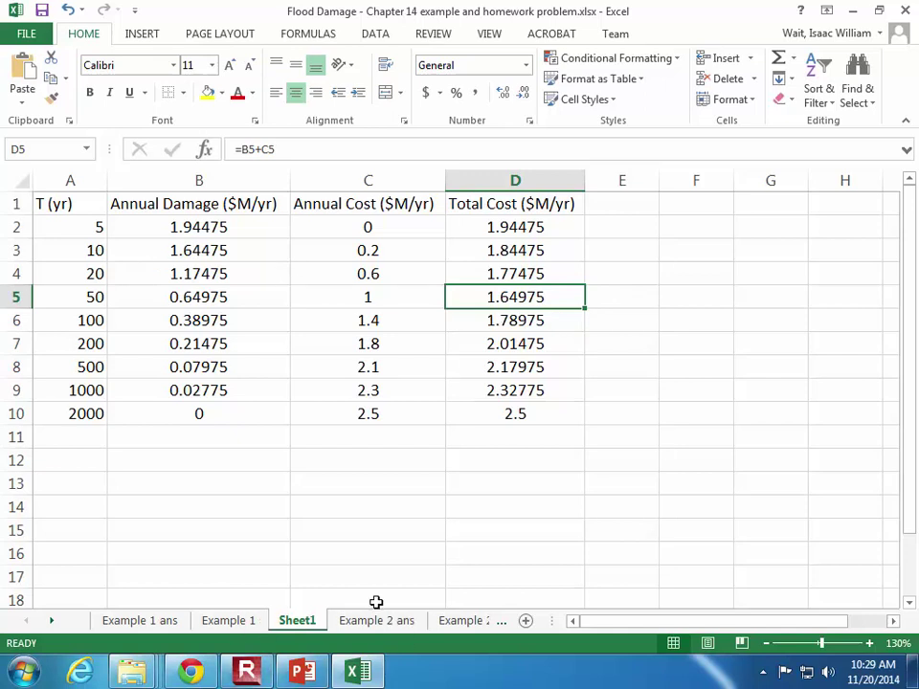
pyautogui.click(220, 299)
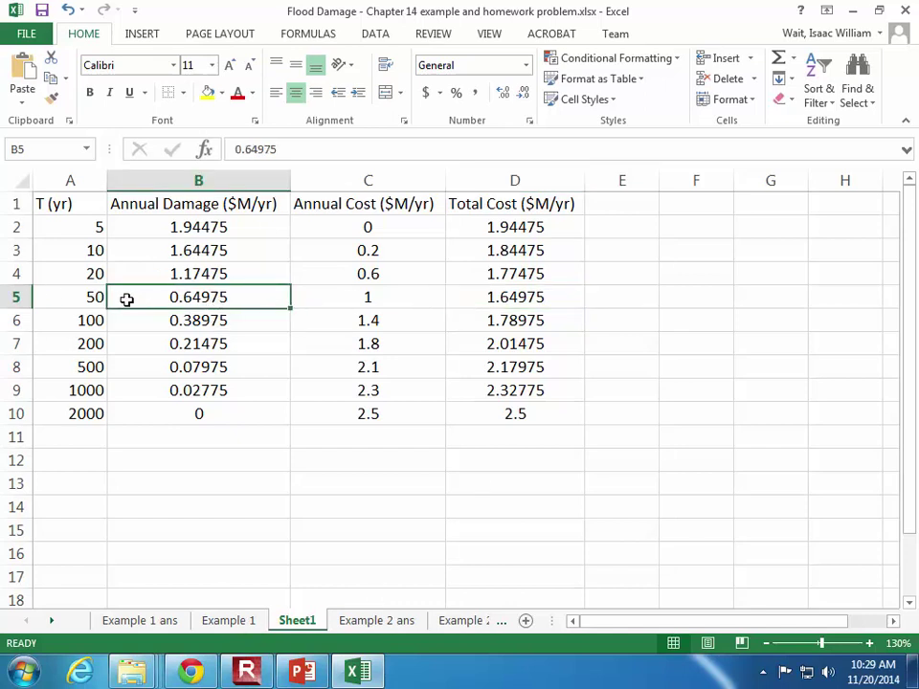
pyautogui.click(487, 300)
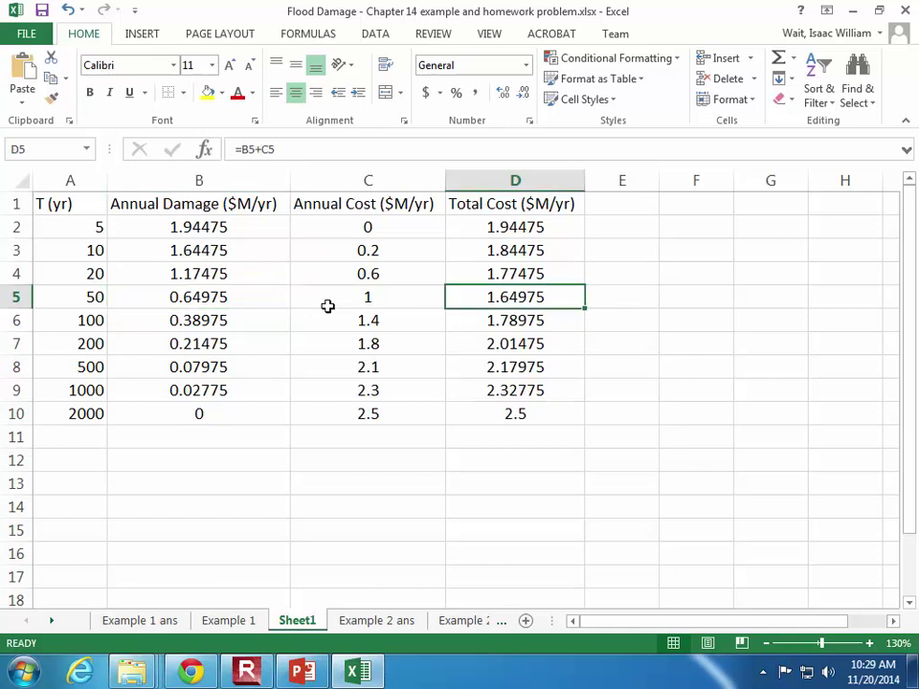
pyautogui.click(188, 299)
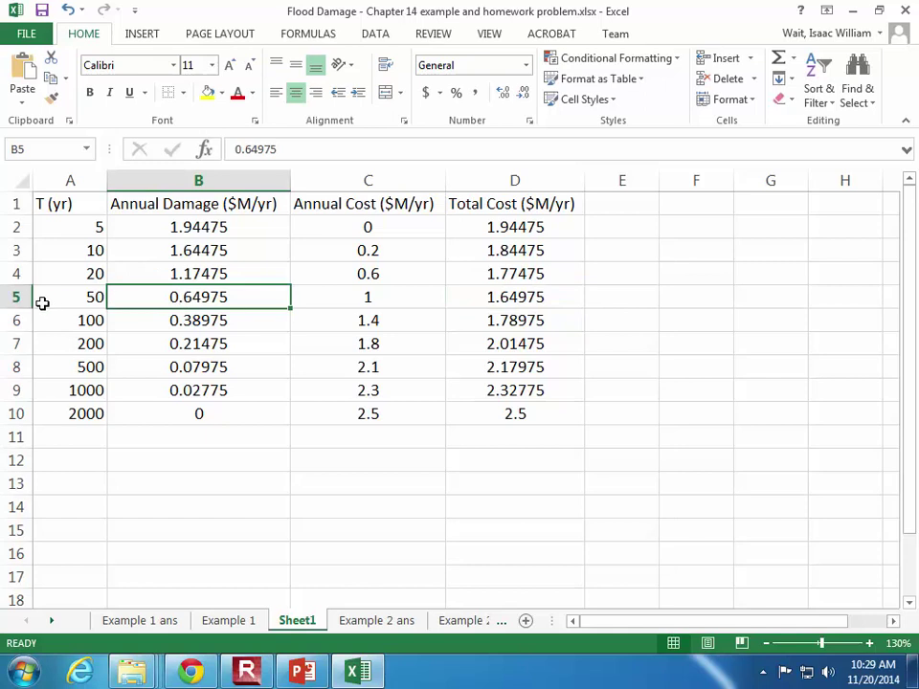
pyautogui.click(18, 299)
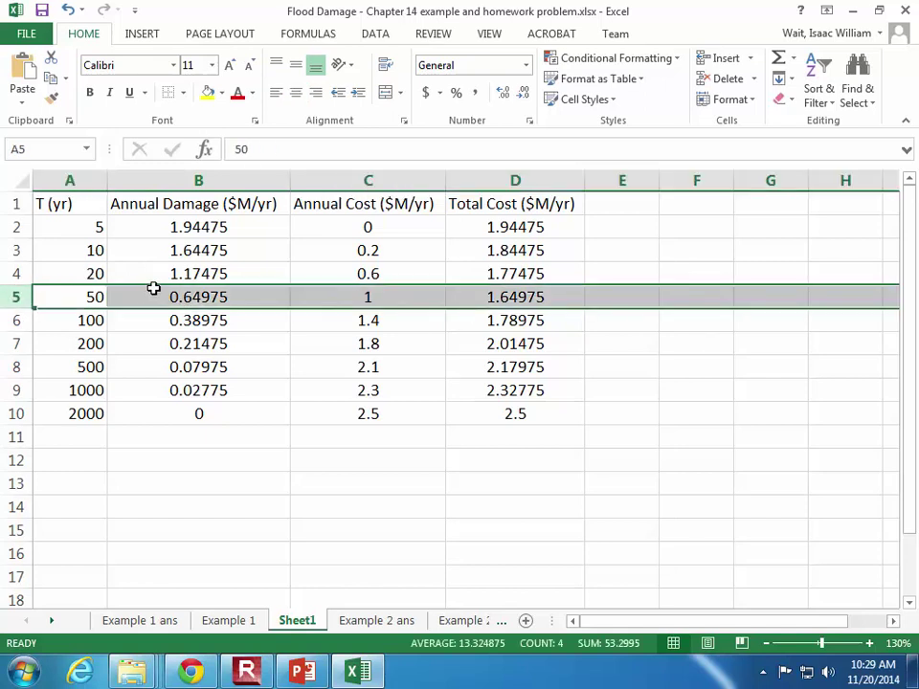
pyautogui.click(205, 275)
pyautogui.click(207, 251)
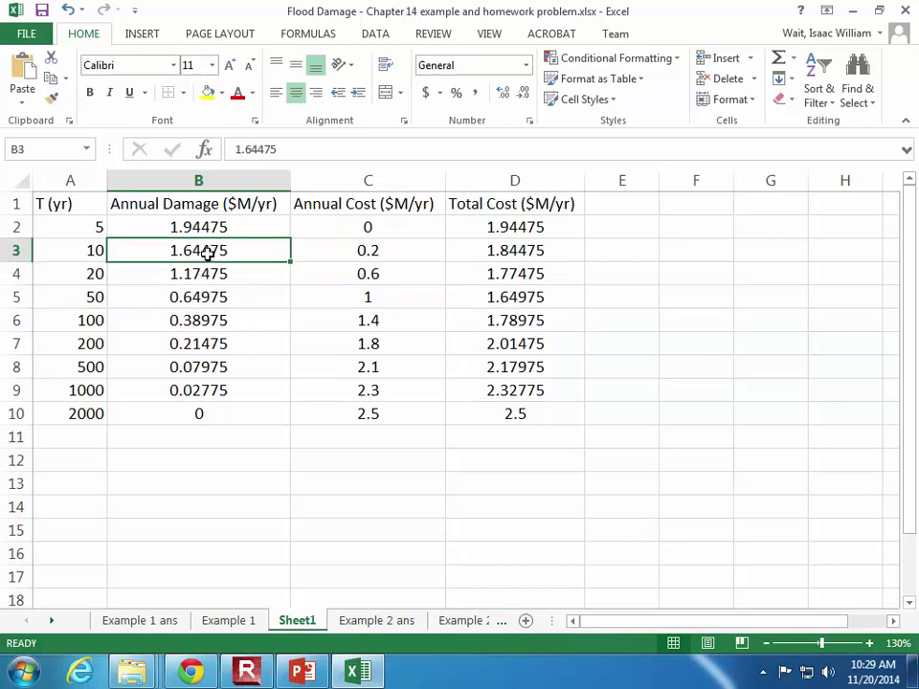
pyautogui.click(211, 229)
pyautogui.click(207, 298)
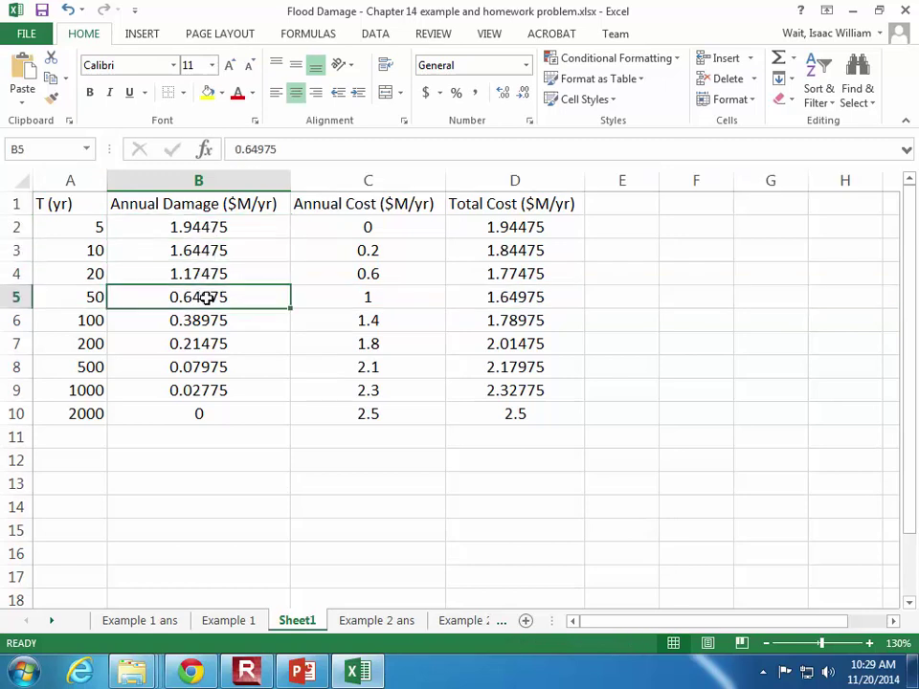
pyautogui.click(23, 298)
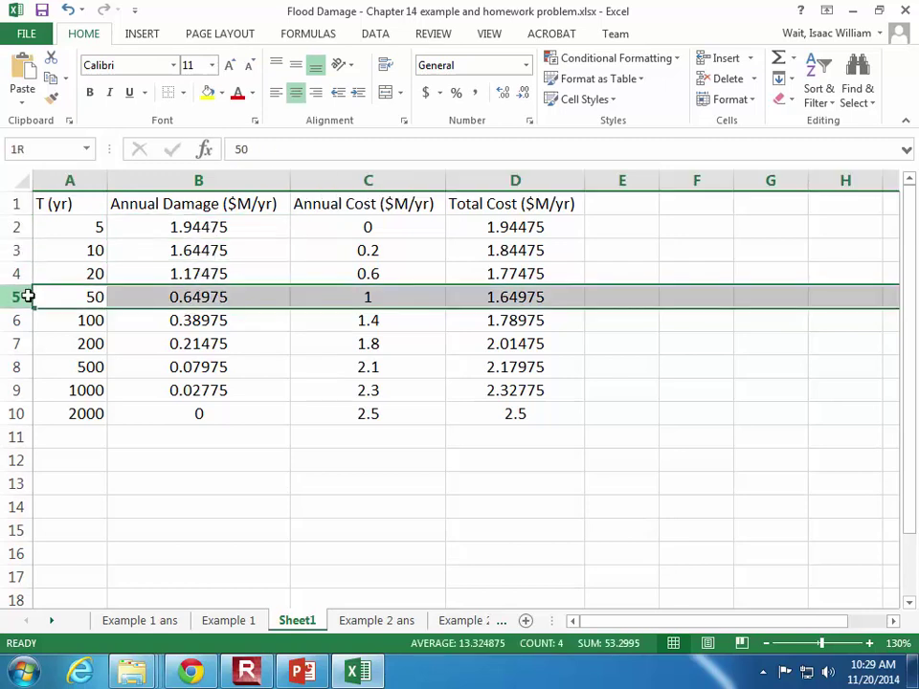
pyautogui.click(564, 303)
pyautogui.click(201, 301)
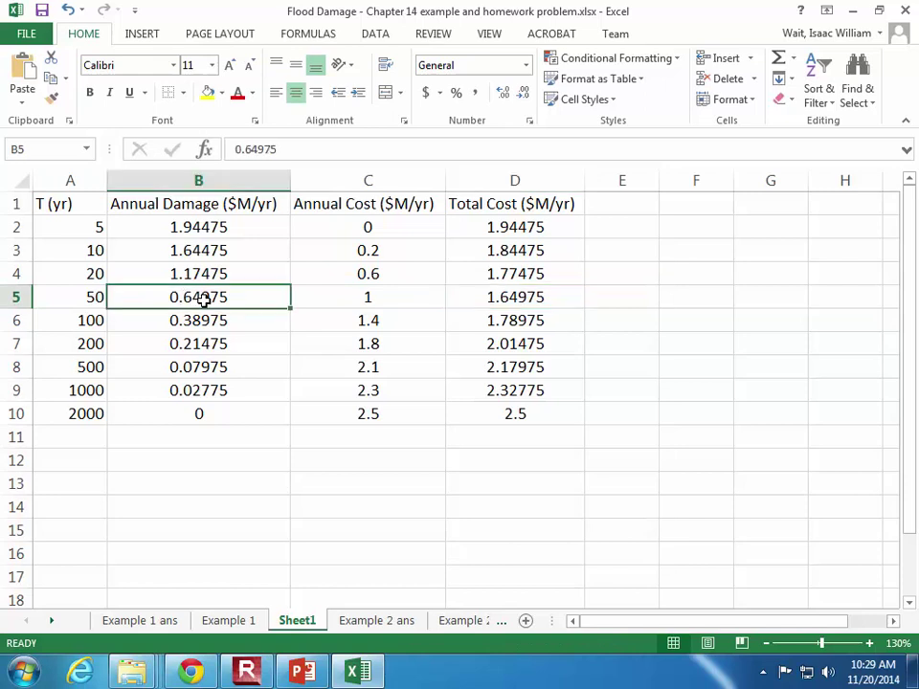
pyautogui.click(80, 298)
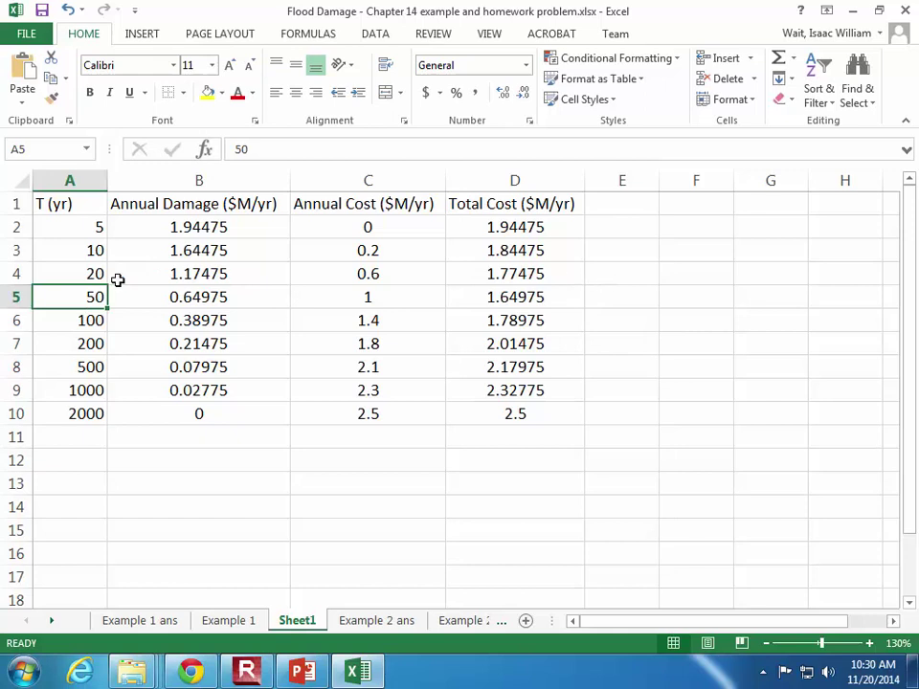
# Insert a column before T (yr), enter the header "Option" with its quotation marks in A1, and widen the new column
pyautogui.click(86, 181)
pyautogui.rightClick(86, 181)
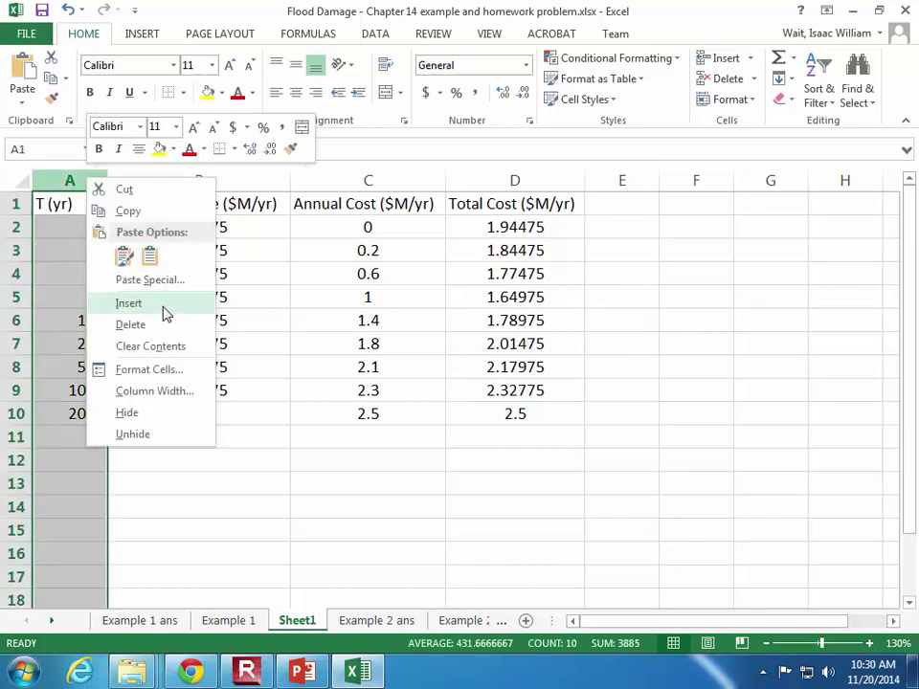
pyautogui.click(164, 304)
pyautogui.click(75, 202)
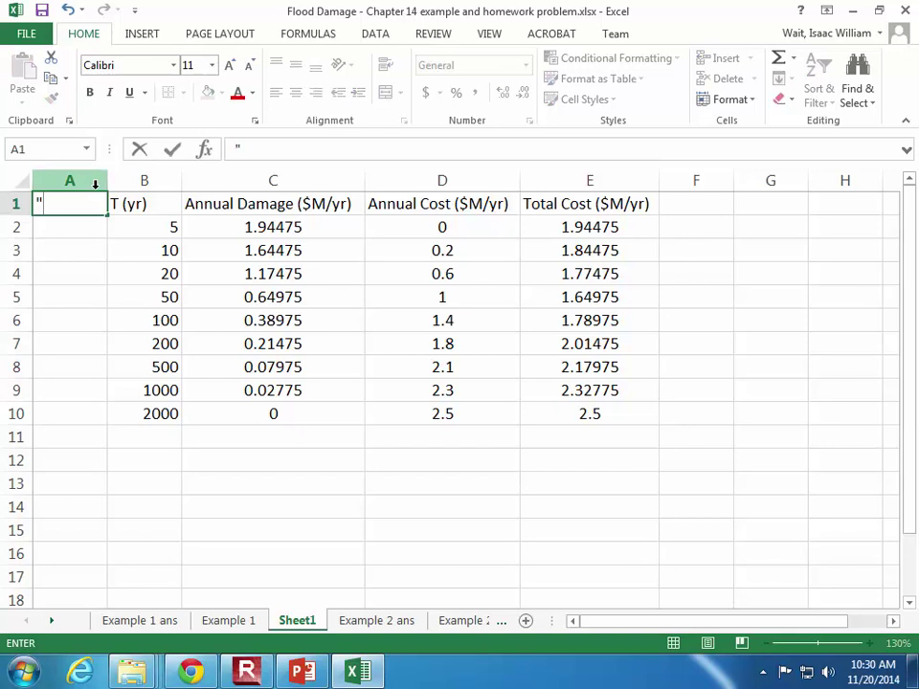
pyautogui.write('Option')
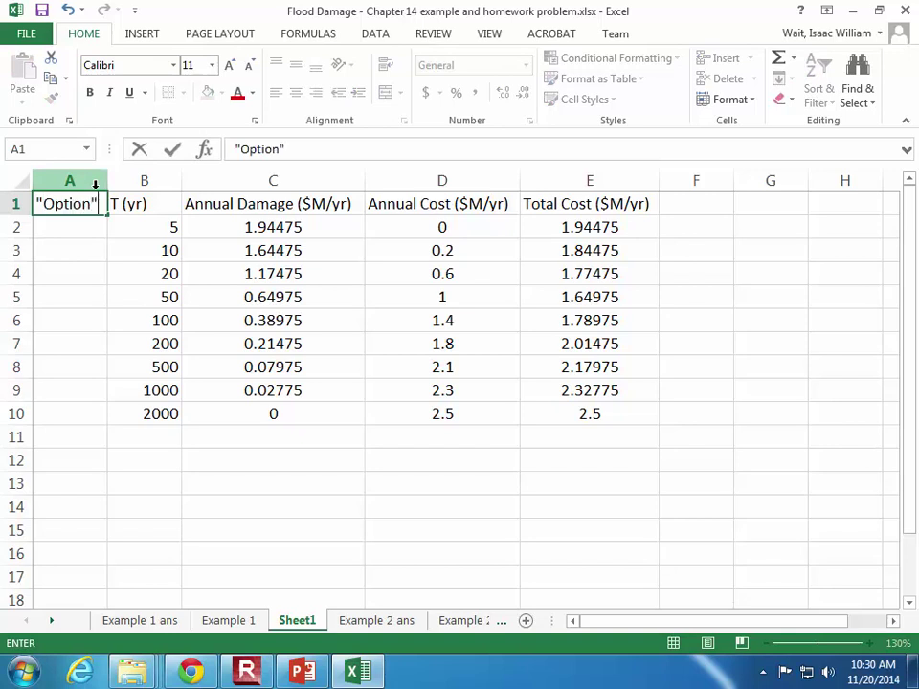
pyautogui.press('Return')
pyautogui.doubleClick(107, 183)
pyautogui.moveTo(112, 182); pyautogui.dragTo(135, 183)
# Number the options 1 to 9 in A2:A10 and center the numbers
pyautogui.write('1')
pyautogui.press('Return')
pyautogui.write('2')
pyautogui.press('Return')
pyautogui.click(101, 236)
pyautogui.moveTo(101, 237); pyautogui.dragTo(138, 421)
pyautogui.click(302, 101)
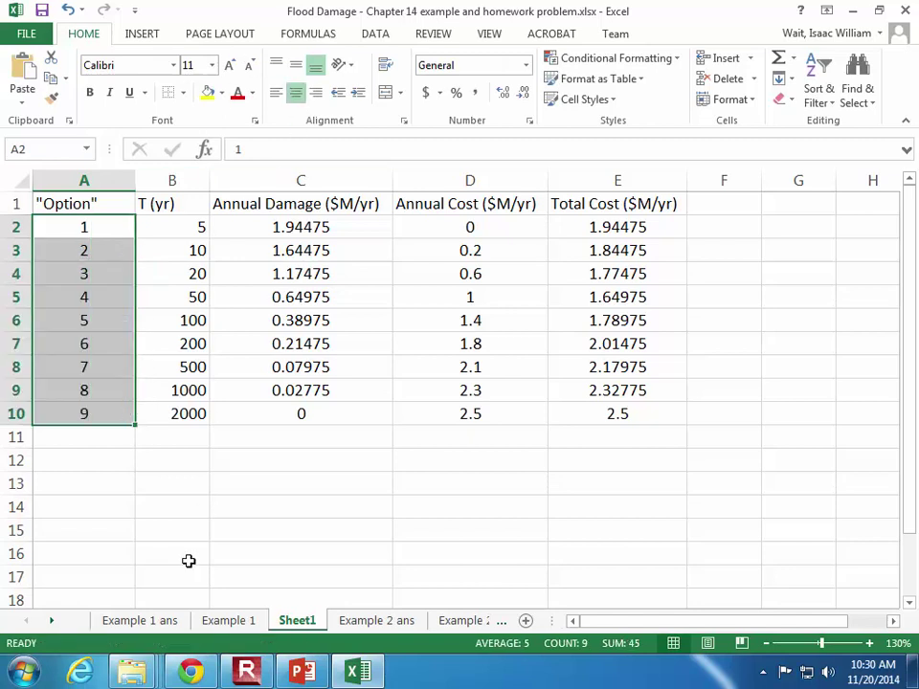
# Compare the annual damage, annual cost and total cost of the 5-year and 10-year options
pyautogui.click(230, 529)
pyautogui.click(90, 250)
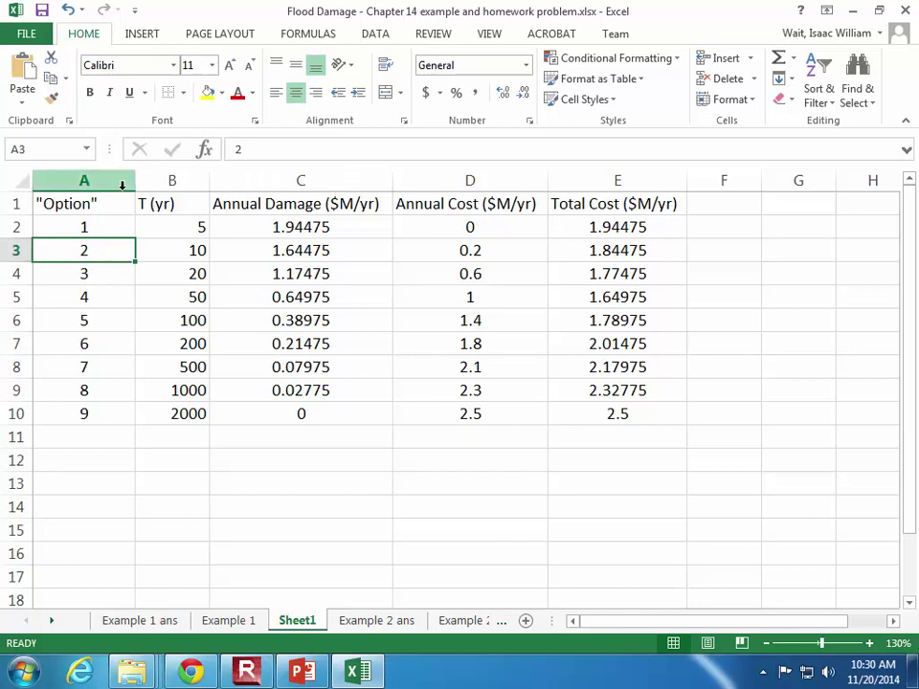
pyautogui.click(169, 223)
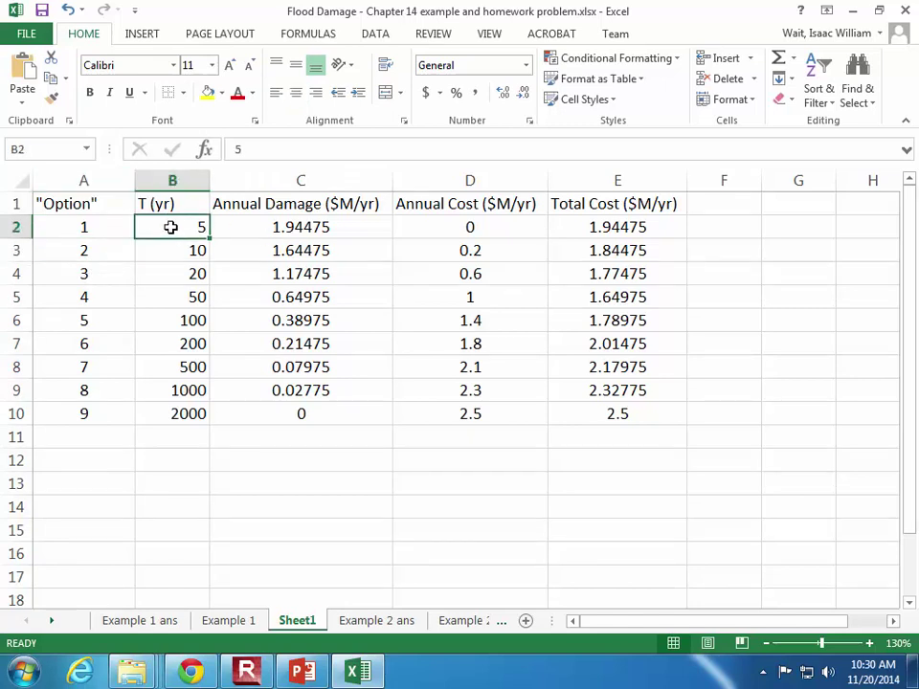
pyautogui.click(152, 251)
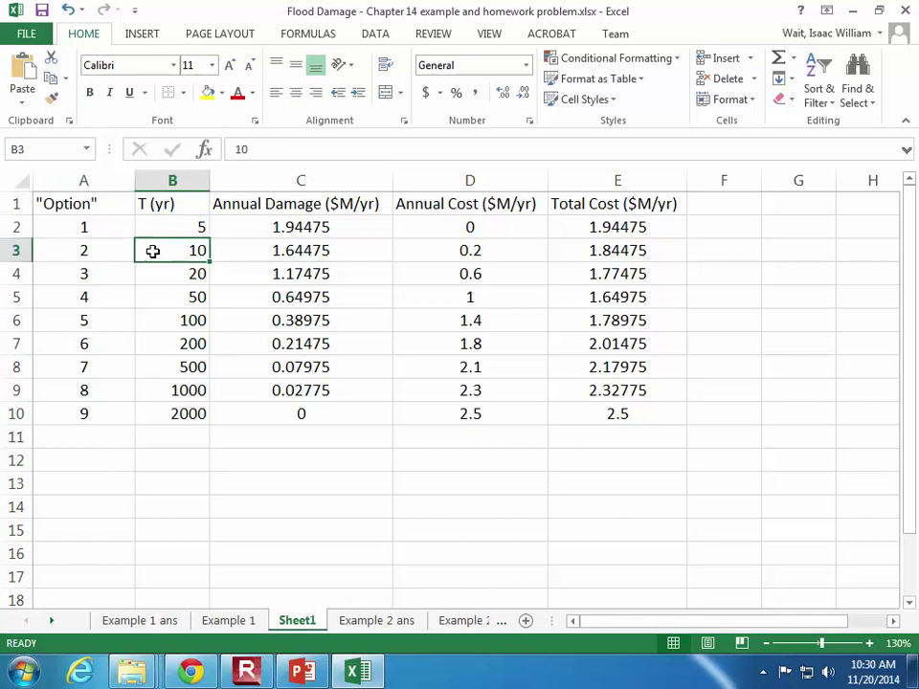
pyautogui.click(613, 255)
pyautogui.click(455, 250)
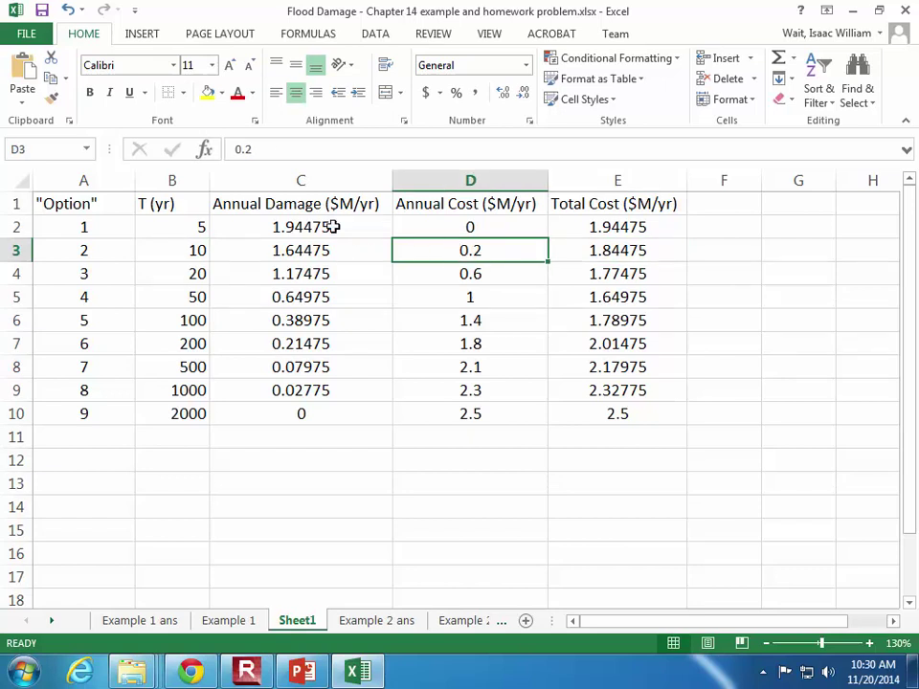
pyautogui.click(308, 251)
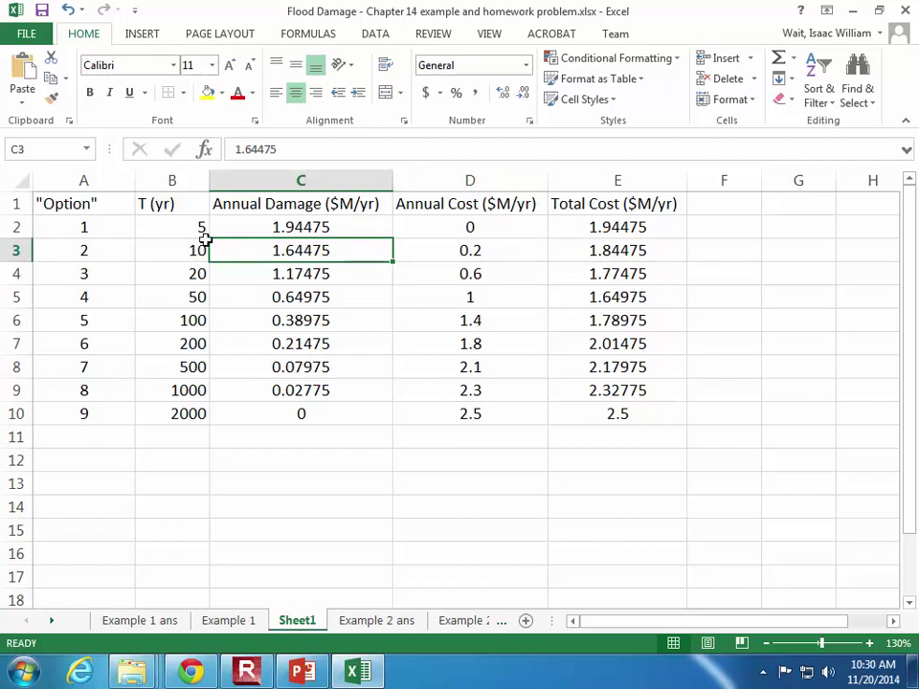
# Enter the header "Annual Benefit ($m/yr)" in F1
pyautogui.click(725, 204)
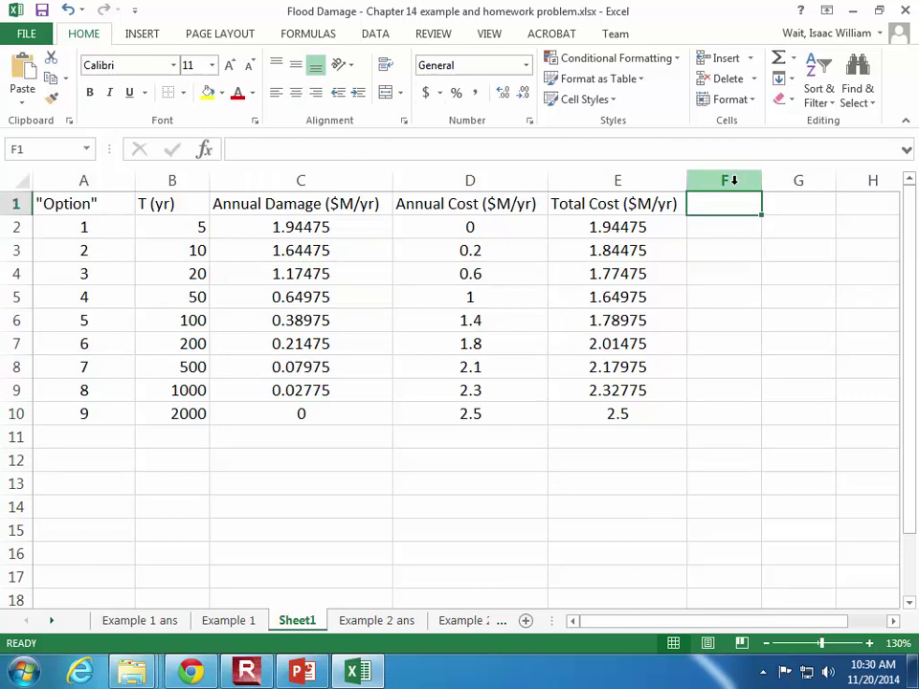
pyautogui.write('Annual ')
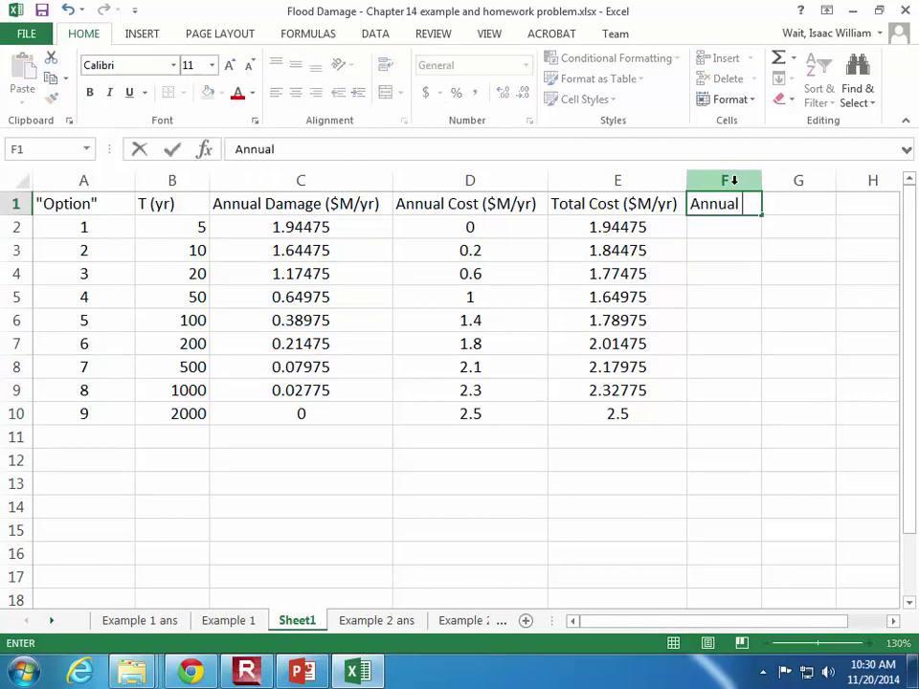
pyautogui.write('Benefit ($m/yr)')
pyautogui.press('Return')
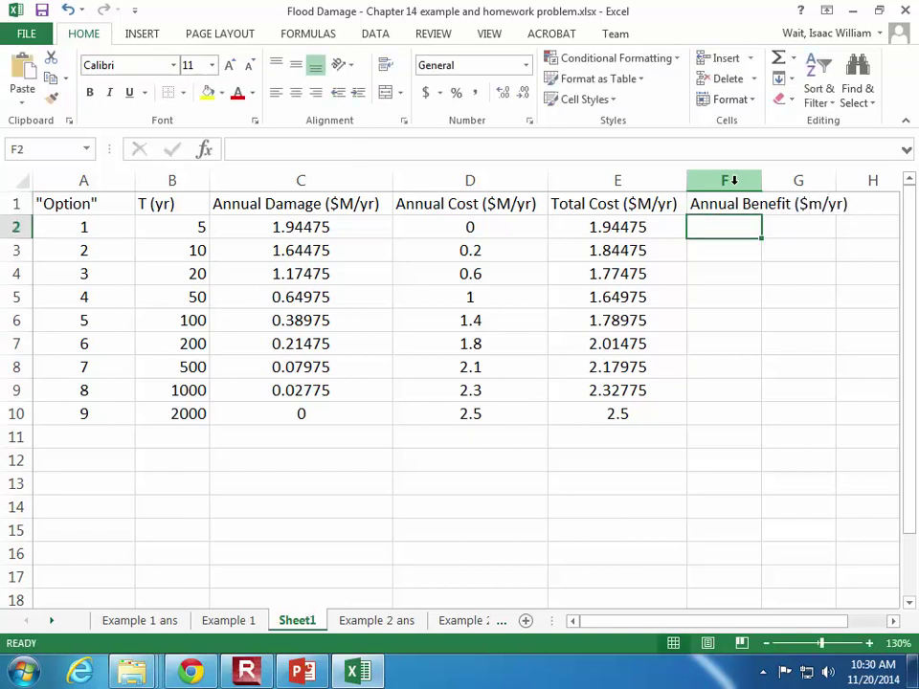
# Wrap the text of header row 1, narrow columns C to E, and widen column F so its header fits on two lines
pyautogui.click(18, 203)
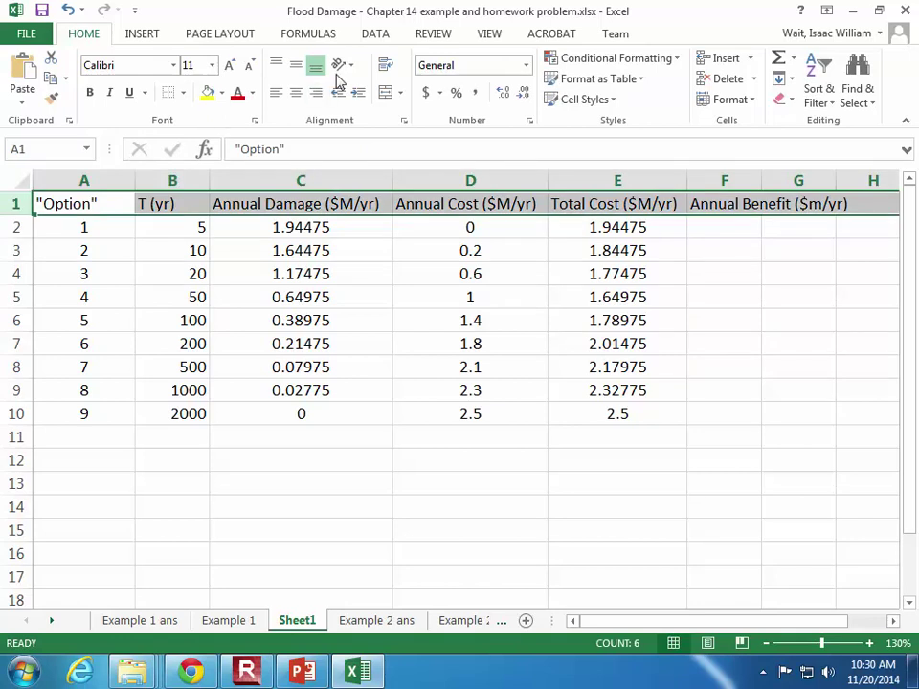
pyautogui.click(390, 77)
pyautogui.click(752, 326)
pyautogui.moveTo(692, 175); pyautogui.dragTo(661, 180)
pyautogui.moveTo(546, 184); pyautogui.dragTo(491, 184)
pyautogui.moveTo(390, 181); pyautogui.dragTo(339, 186)
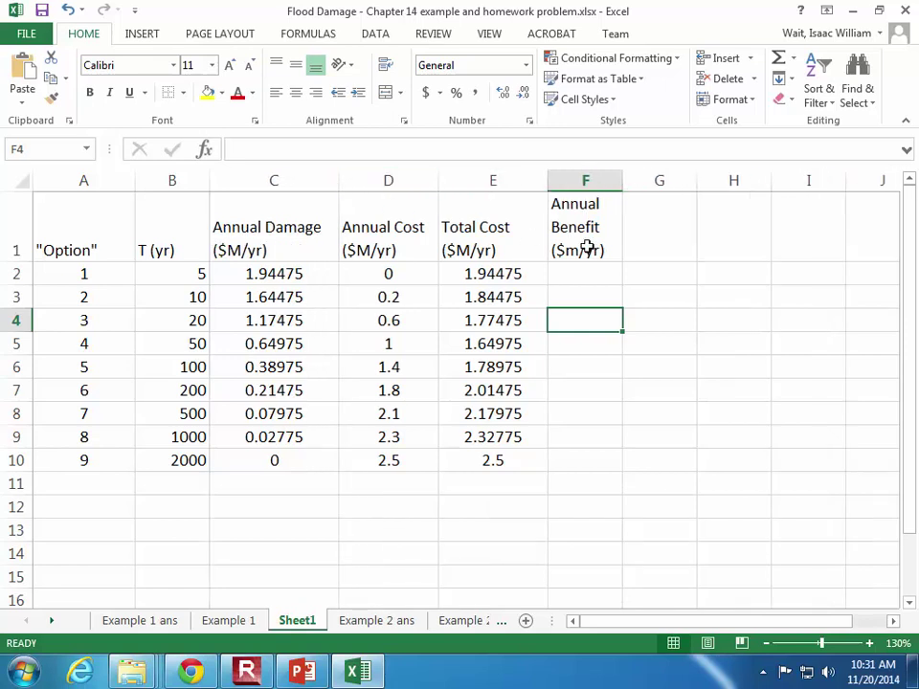
pyautogui.click(702, 252)
pyautogui.moveTo(623, 188); pyautogui.dragTo(661, 184)
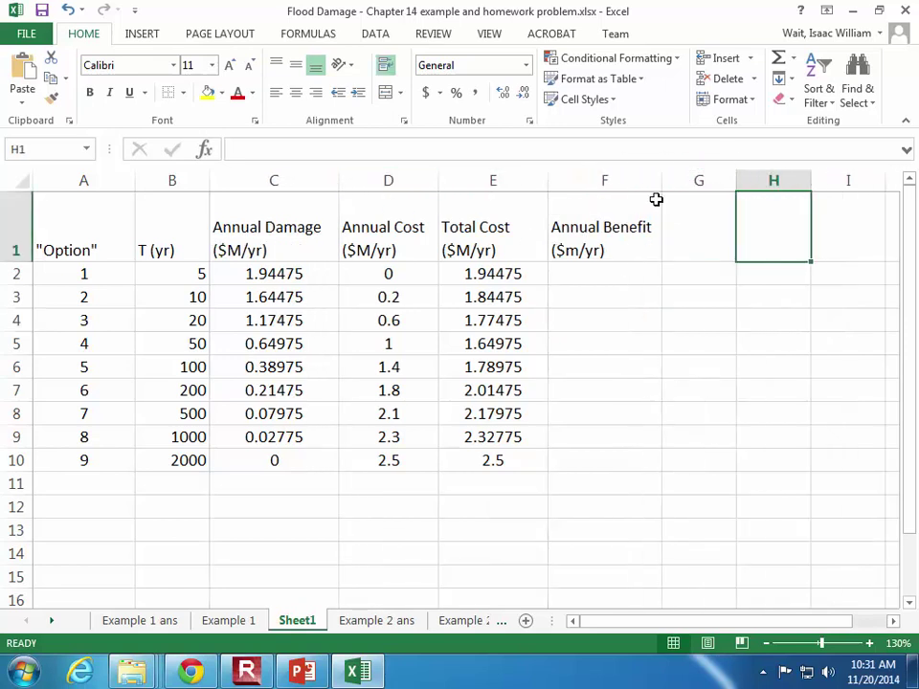
# Enter 0 in F2 as the annual benefit of option 1
pyautogui.click(616, 275)
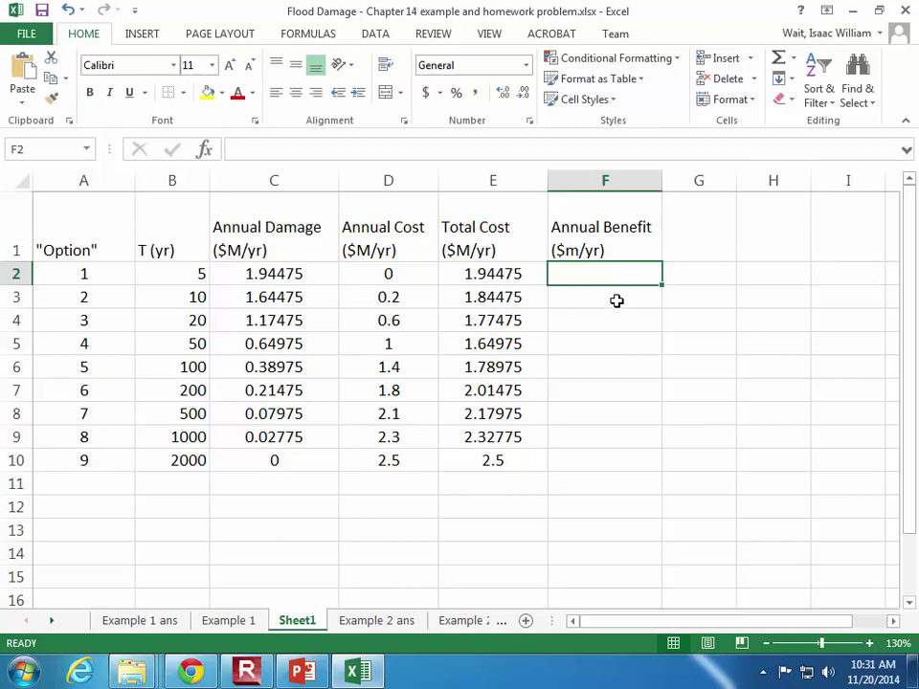
pyautogui.write('0')
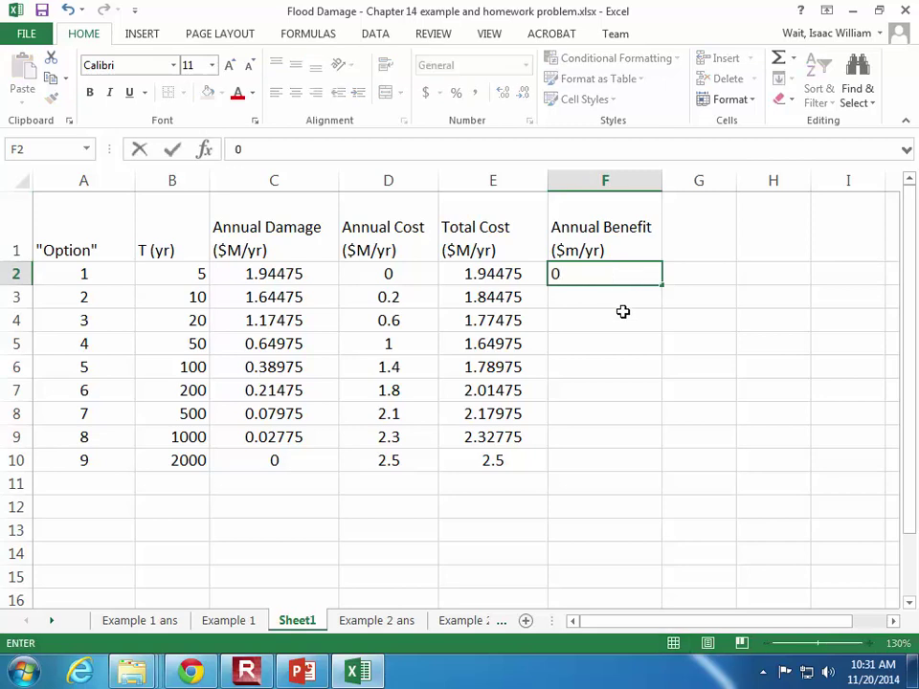
pyautogui.press('Return')
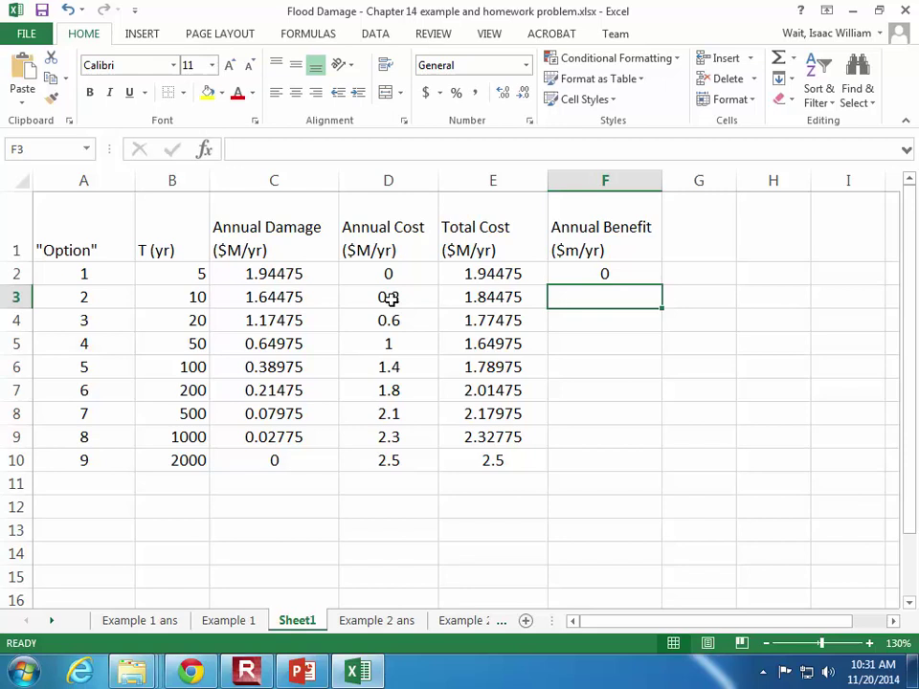
# Enter the formula =E2-E3 in F3 for option 2's annual benefit, center it, and check the two total costs it uses
pyautogui.write('=')
pyautogui.click(487, 275)
pyautogui.write('-')
pyautogui.click(496, 300)
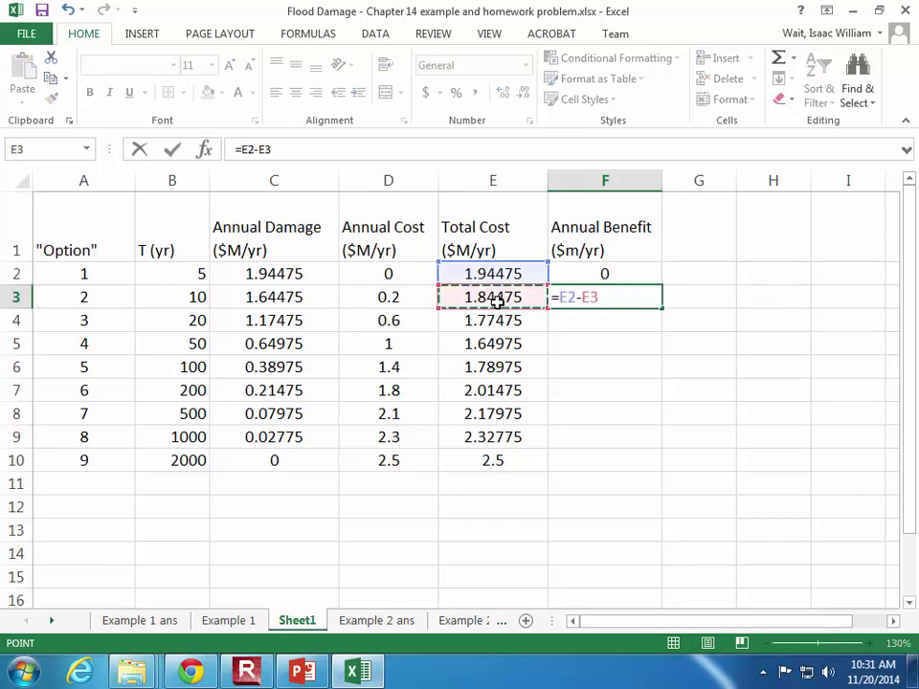
pyautogui.press('Return')
pyautogui.click(577, 295)
pyautogui.click(297, 92)
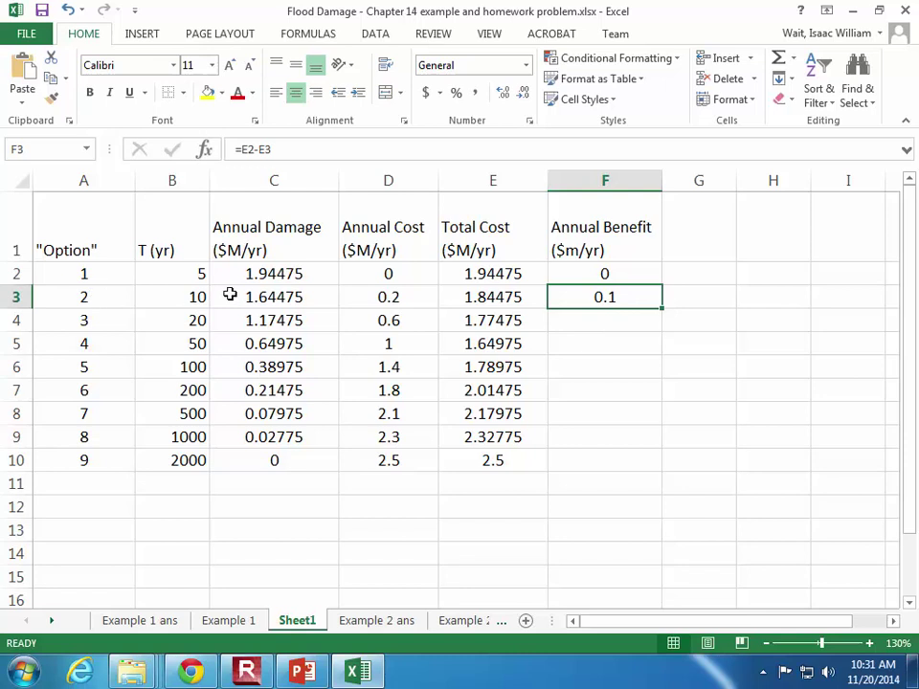
pyautogui.click(481, 274)
pyautogui.click(486, 297)
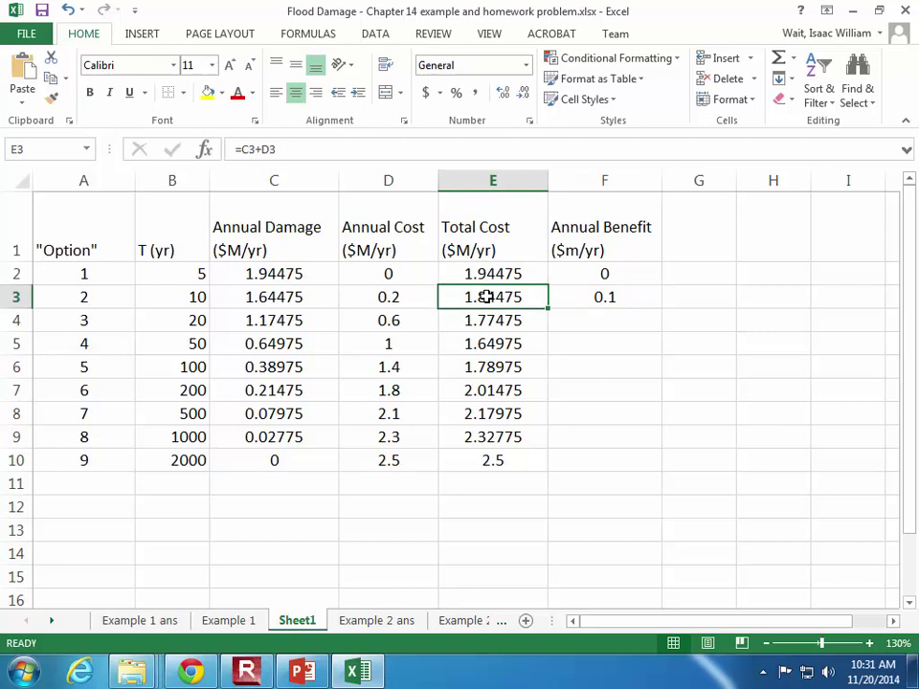
pyautogui.click(599, 320)
pyautogui.write('=')
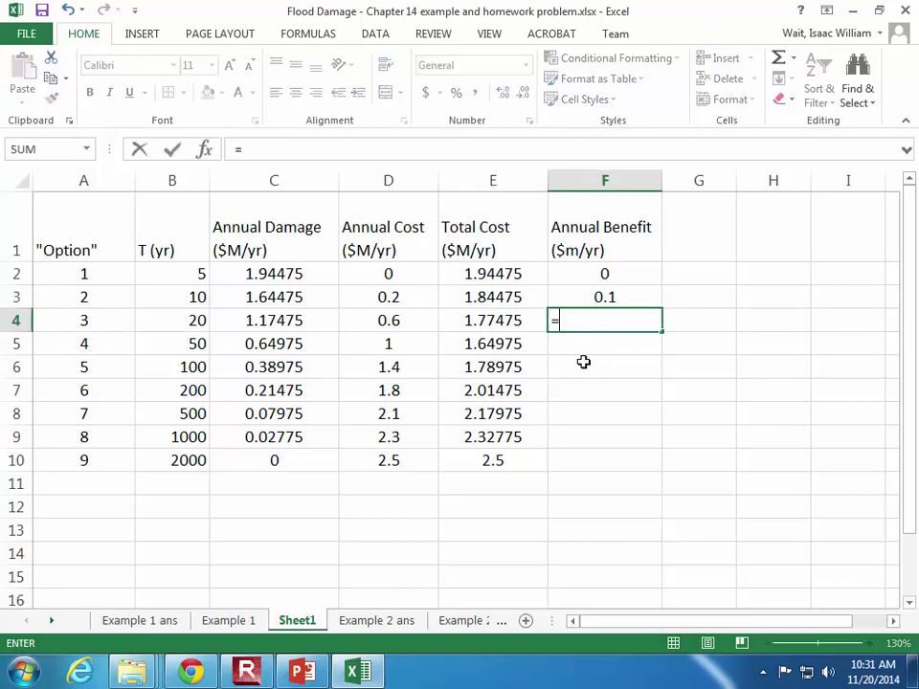
pyautogui.click(490, 298)
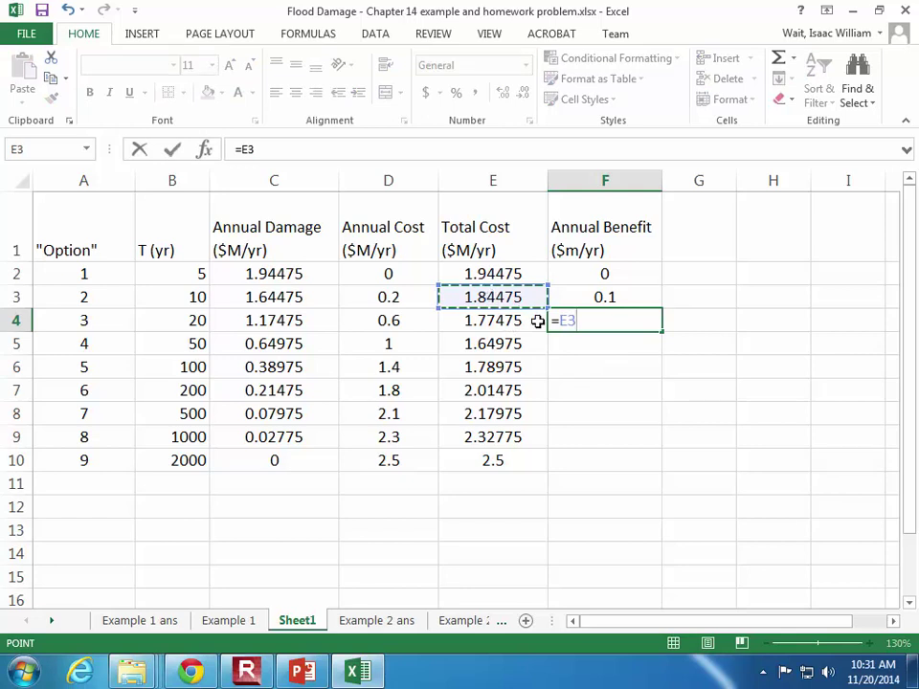
pyautogui.write('-')
pyautogui.click(507, 321)
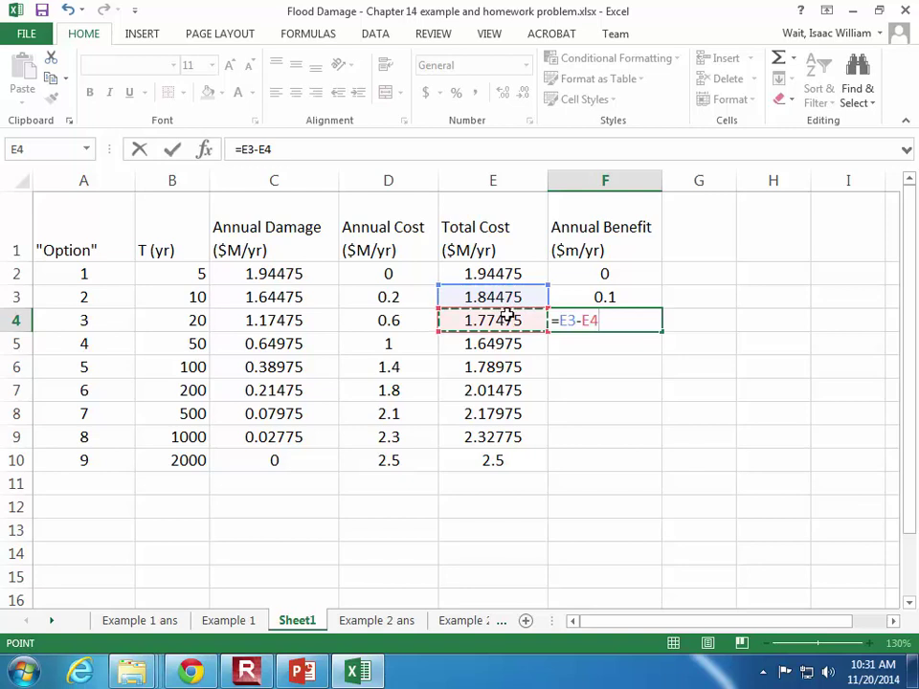
pyautogui.press('Return')
pyautogui.click(570, 319)
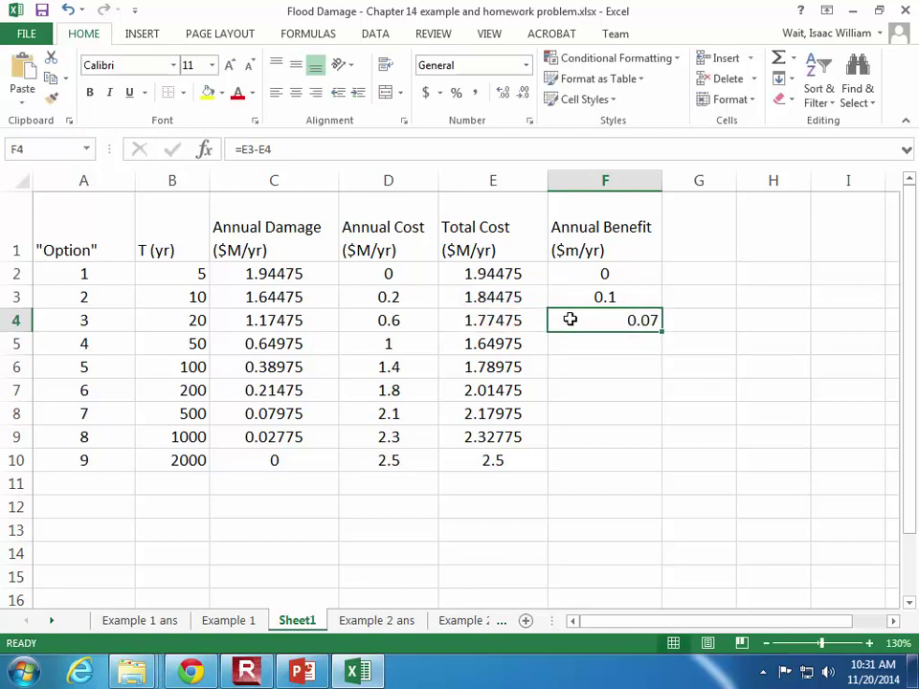
pyautogui.press('Delete')
pyautogui.click(648, 374)
# Enter the formula =E2-E4 in F4 for option 3's annual benefit and center it
pyautogui.click(583, 318)
pyautogui.doubleClick(582, 320)
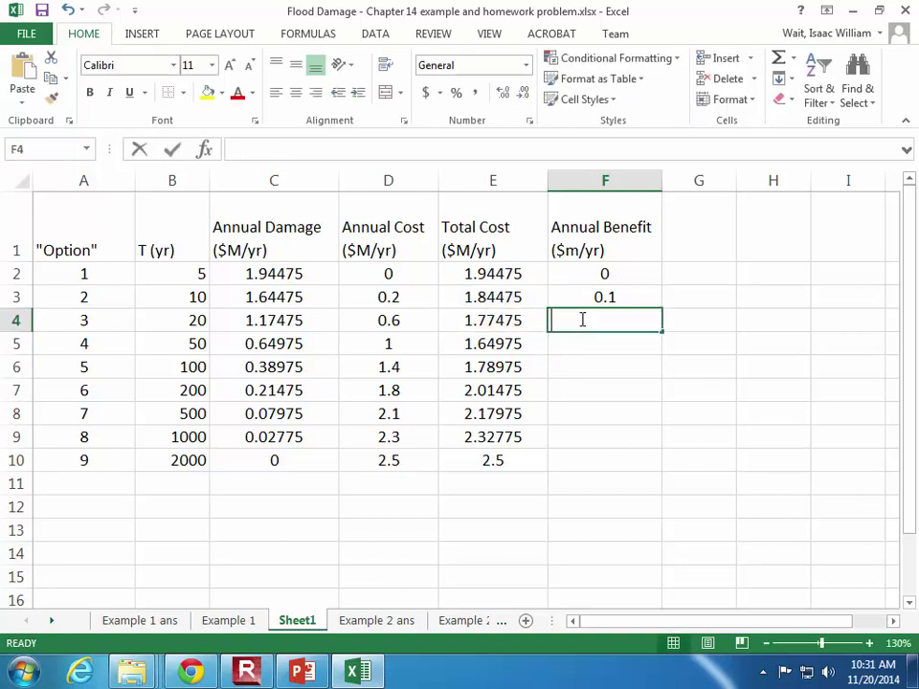
pyautogui.write('=')
pyautogui.click(506, 274)
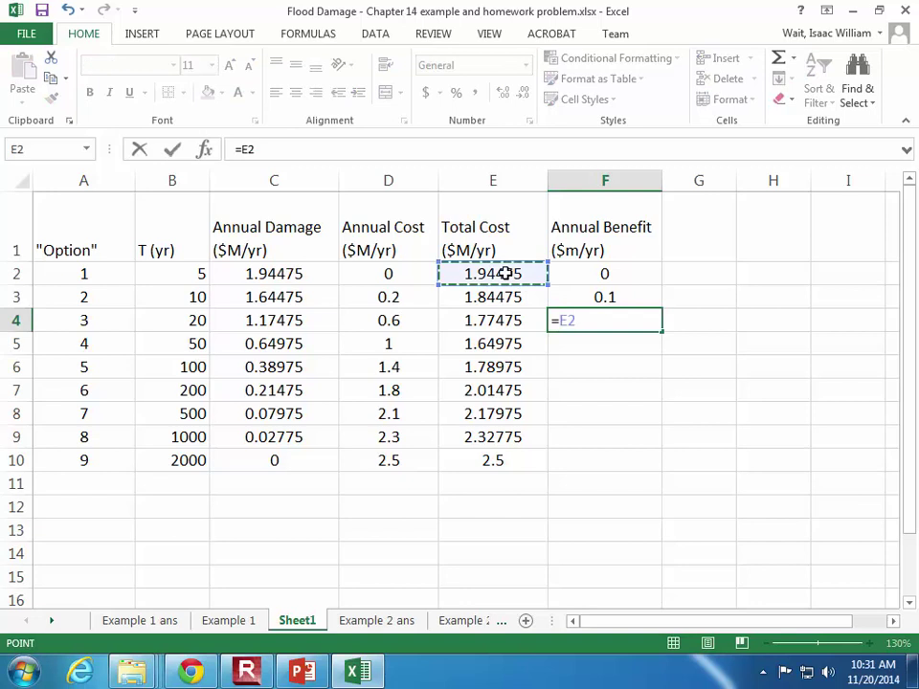
pyautogui.write('-')
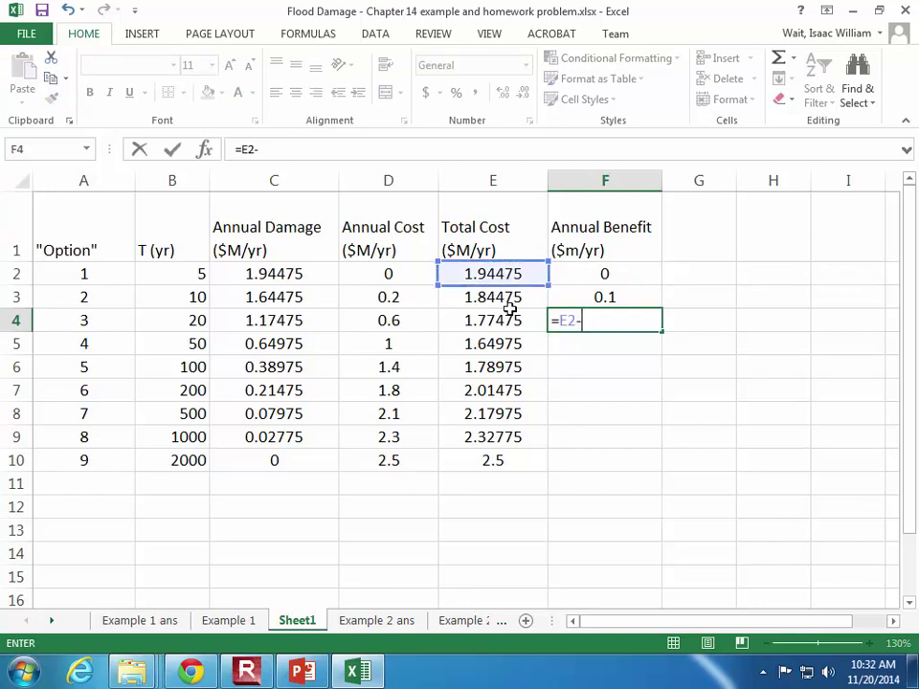
pyautogui.click(513, 321)
pyautogui.press('Return')
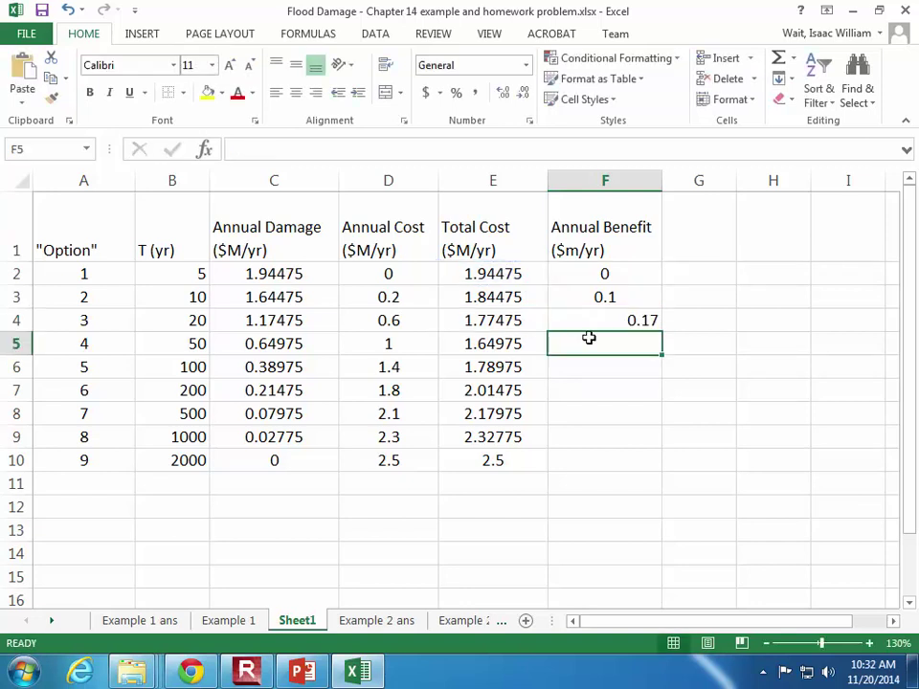
pyautogui.press('Up')
pyautogui.click(299, 95)
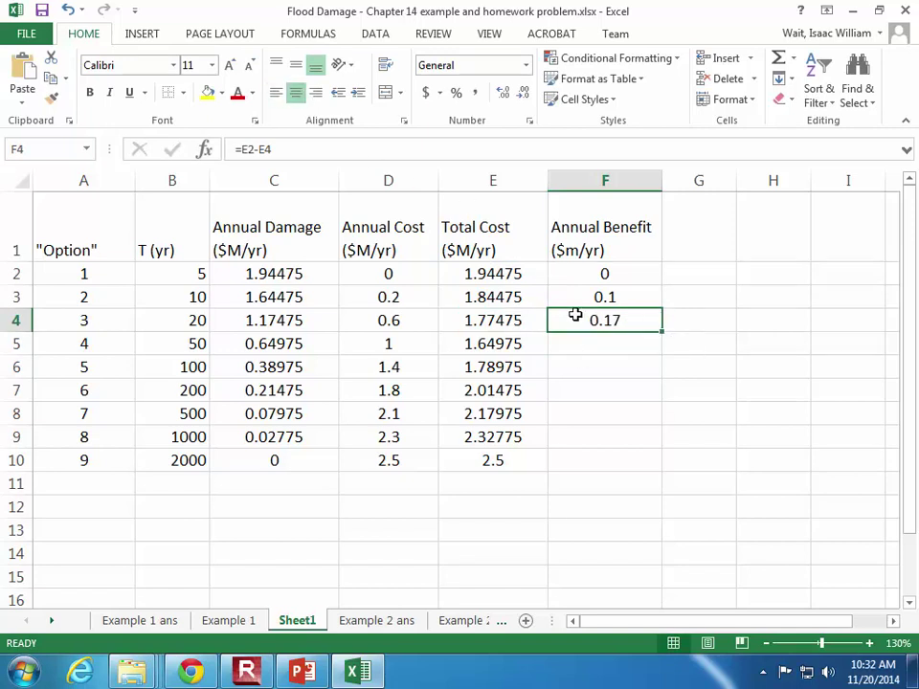
# Make the E2 reference in F4 absolute ($E$2) and fill the formula down to F10
pyautogui.click(244, 150)
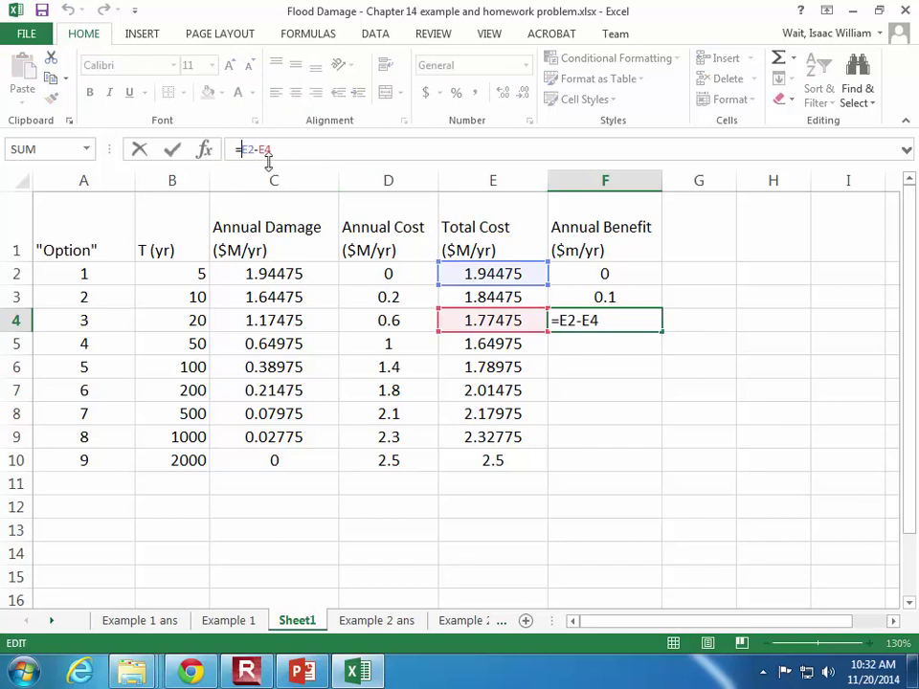
pyautogui.press('F4')
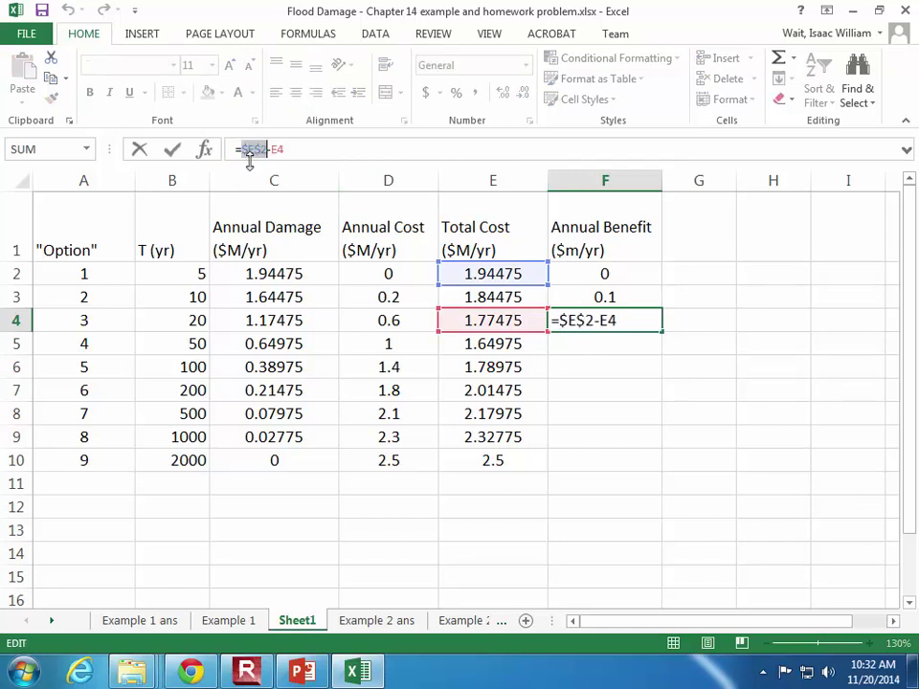
pyautogui.click(346, 153)
pyautogui.press('Return')
pyautogui.click(609, 319)
pyautogui.moveTo(664, 331); pyautogui.dragTo(667, 465)
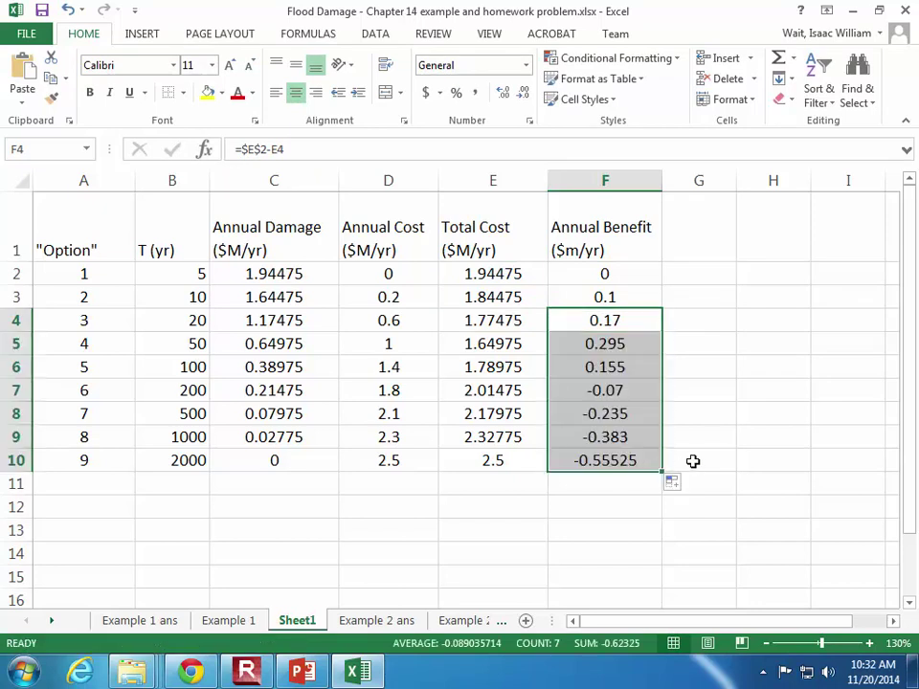
# Clear the total-cost-based annual benefit values from F2:F10
pyautogui.click(713, 432)
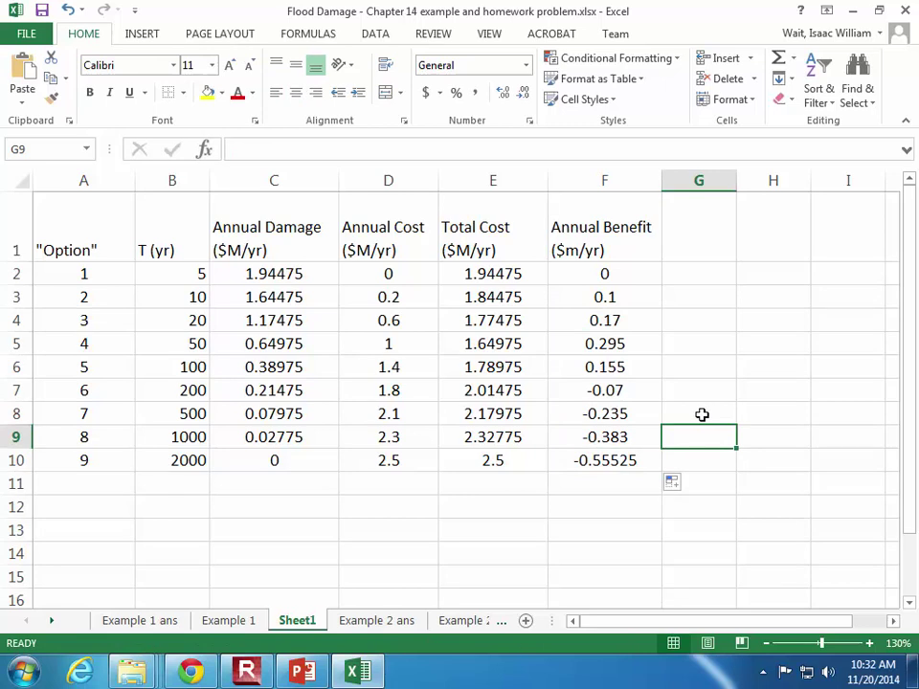
pyautogui.click(96, 297)
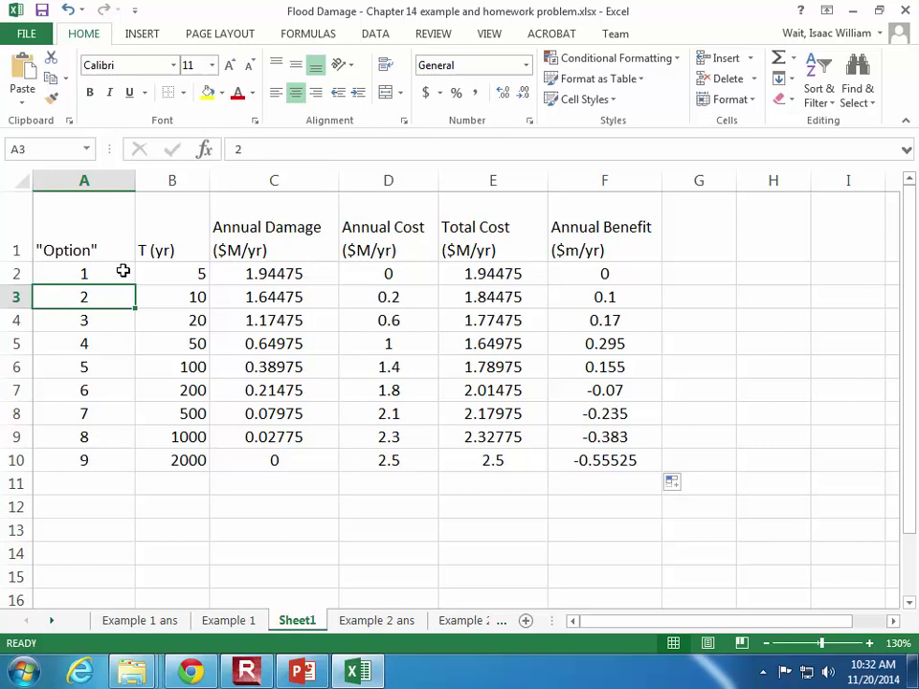
pyautogui.click(610, 298)
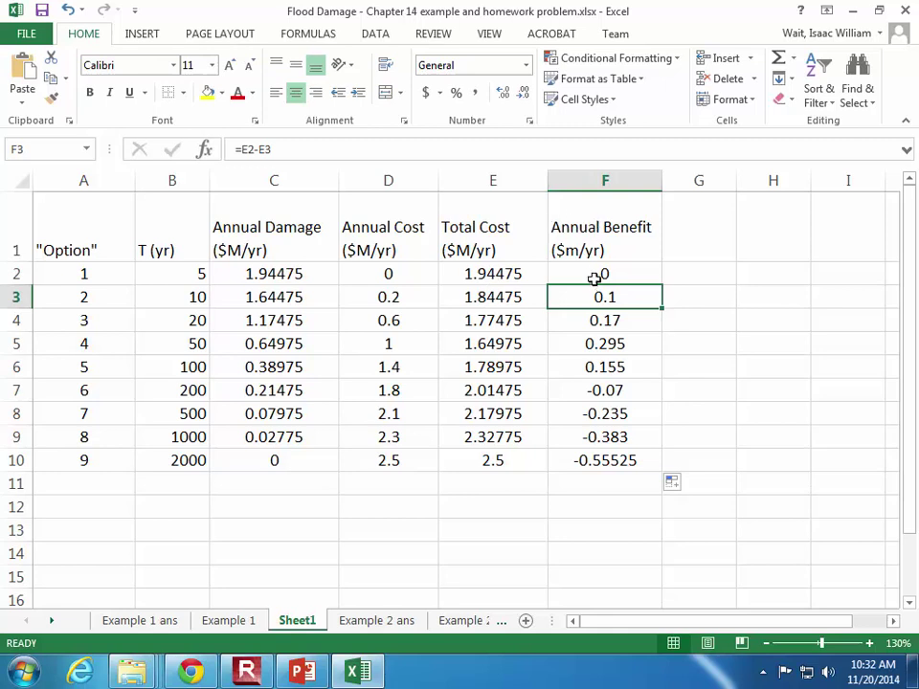
pyautogui.moveTo(593, 277); pyautogui.dragTo(595, 468)
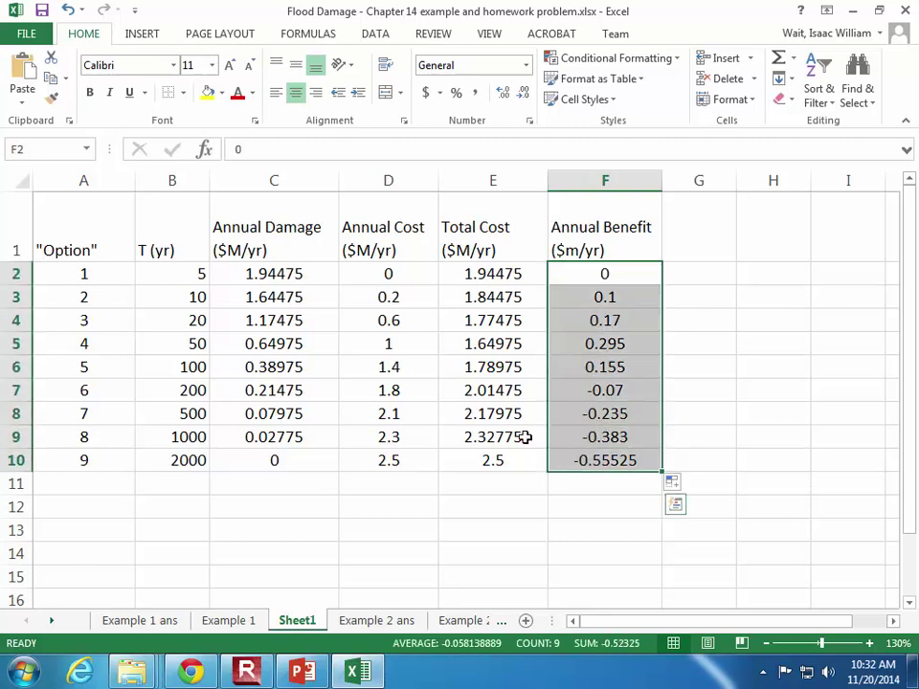
pyautogui.press('Delete')
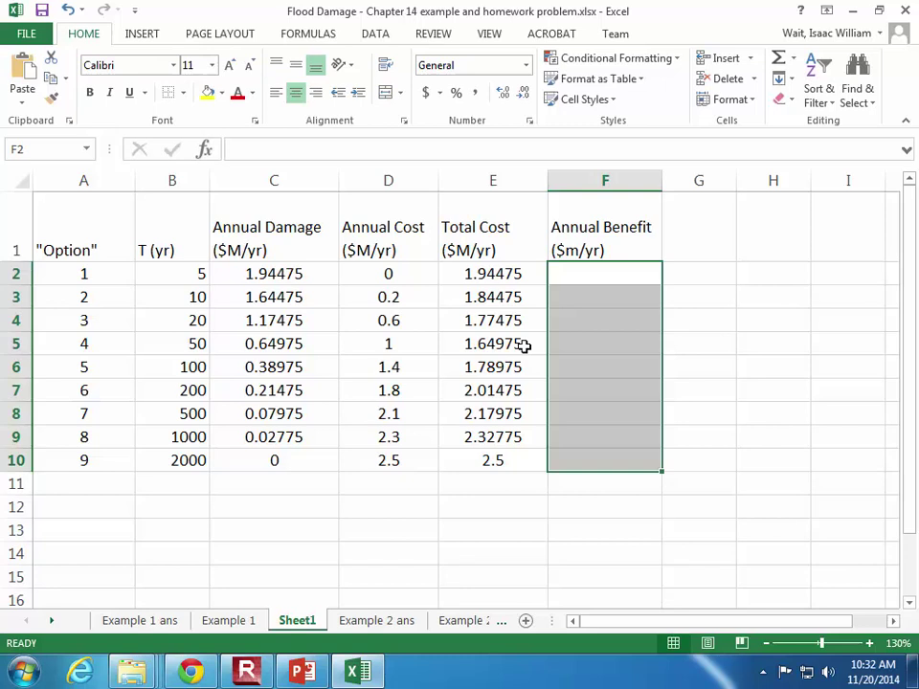
# Enter 0 in F2 as the base option's annual benefit from damage reduction
pyautogui.click(613, 321)
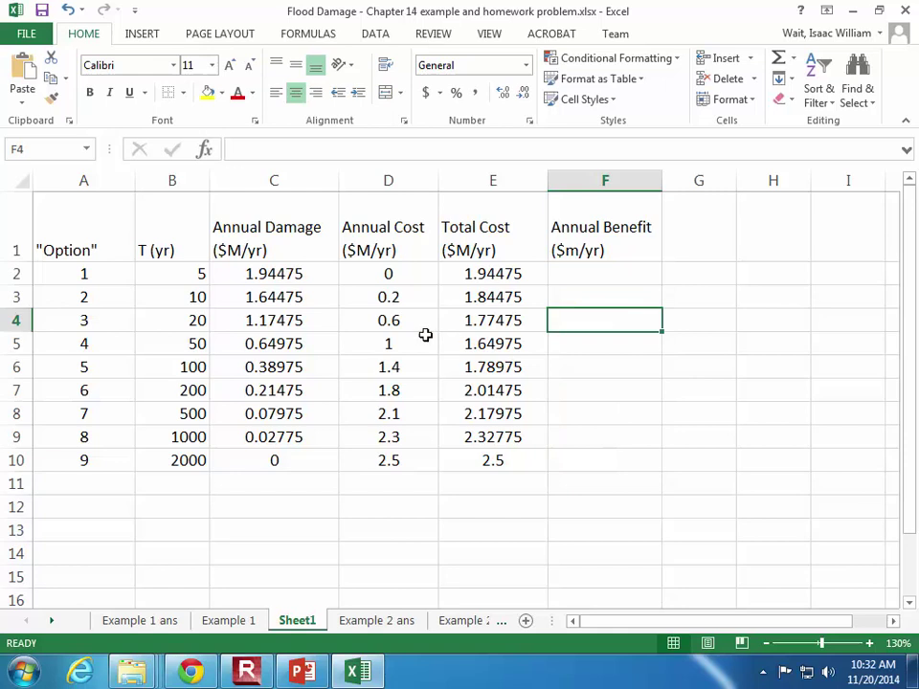
pyautogui.click(308, 284)
pyautogui.click(312, 292)
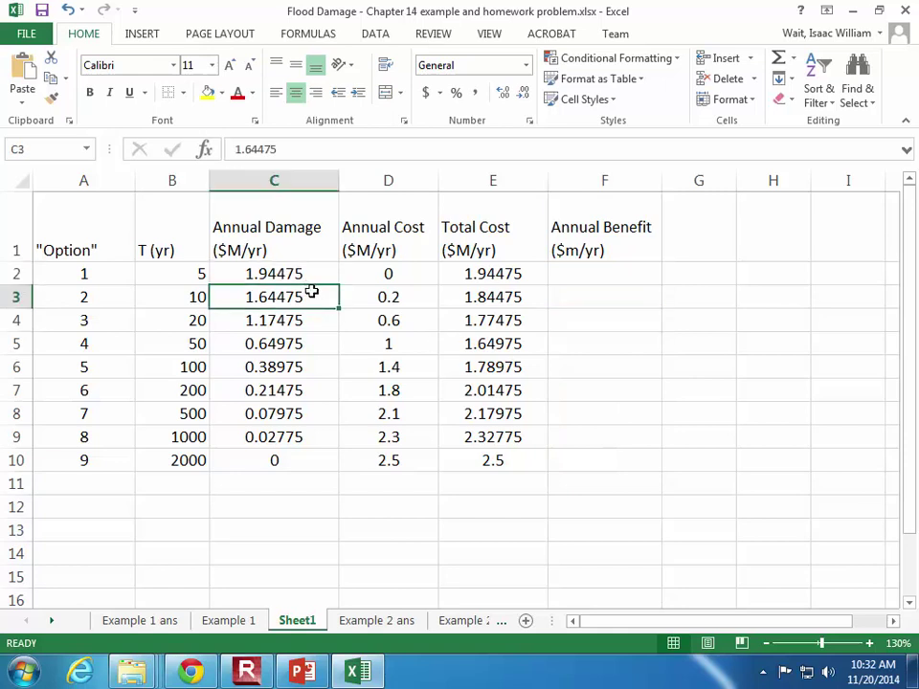
pyautogui.click(586, 275)
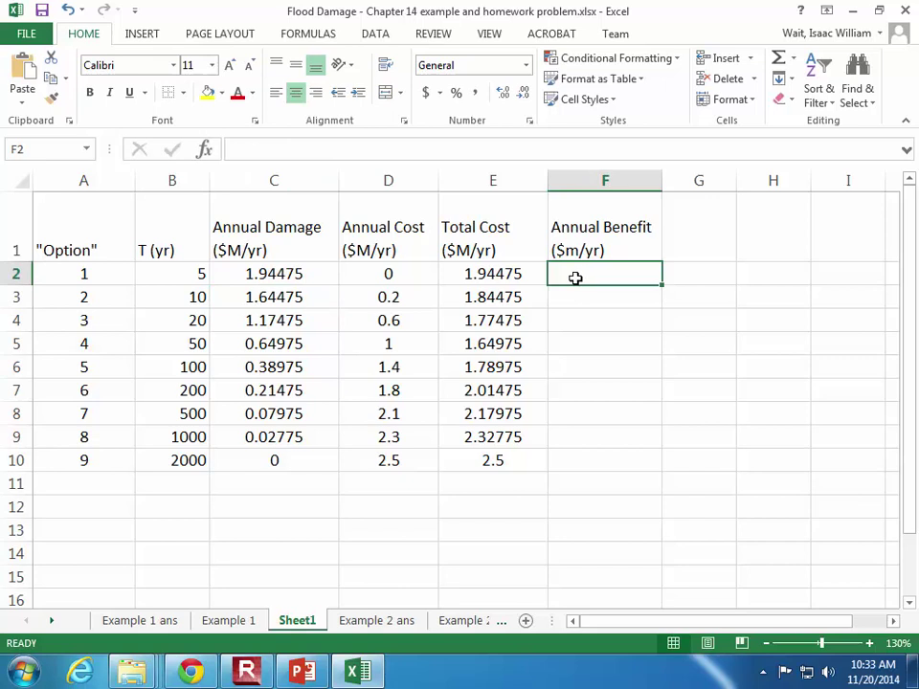
pyautogui.write('0')
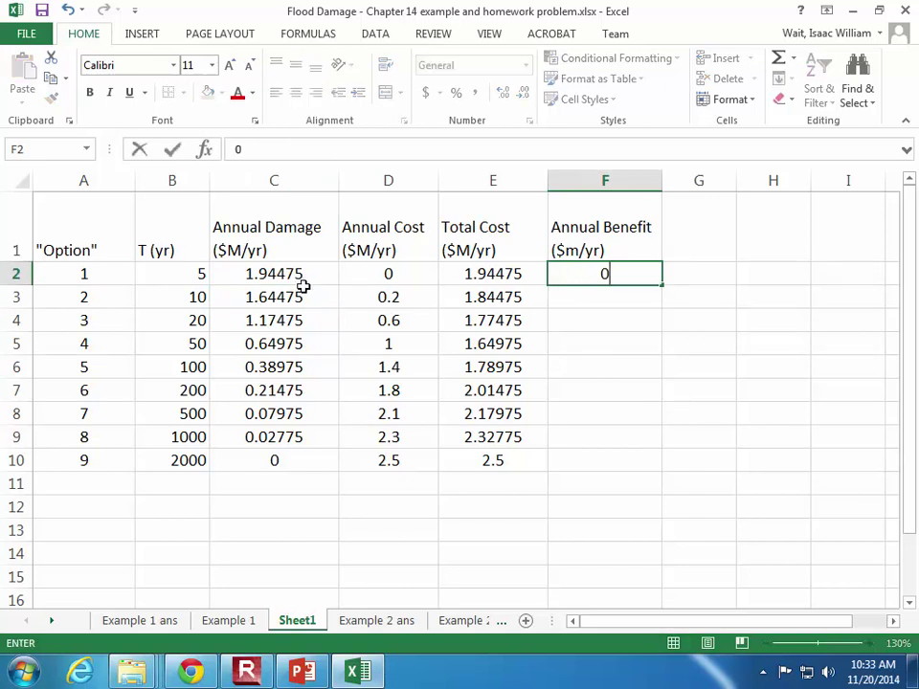
pyautogui.press('Return')
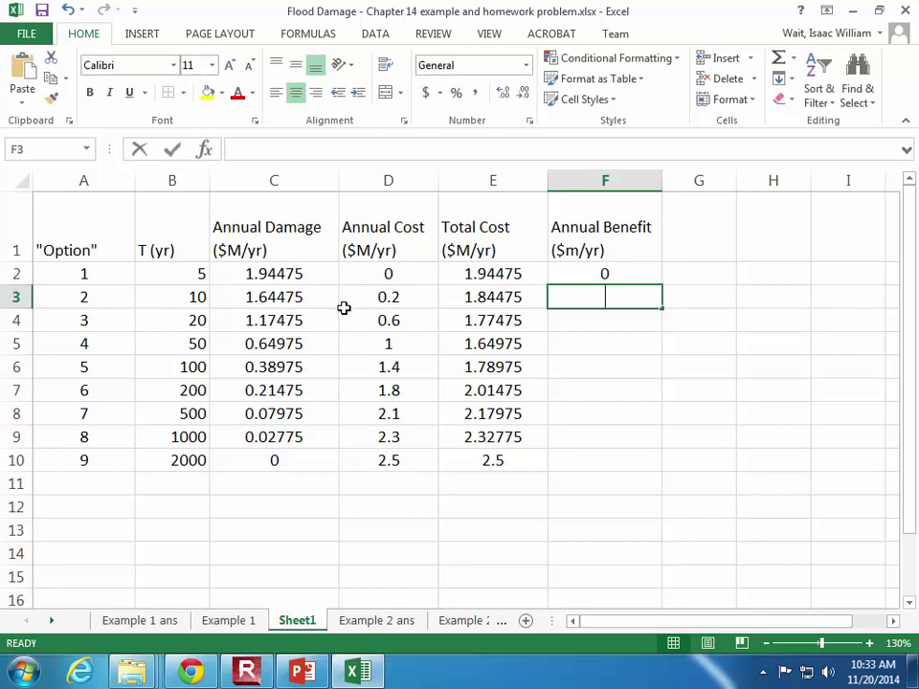
# Enter the formula =$C$2-C3 in F3 to compute option 2's reduction in annual damage relative to option 1
pyautogui.write('=')
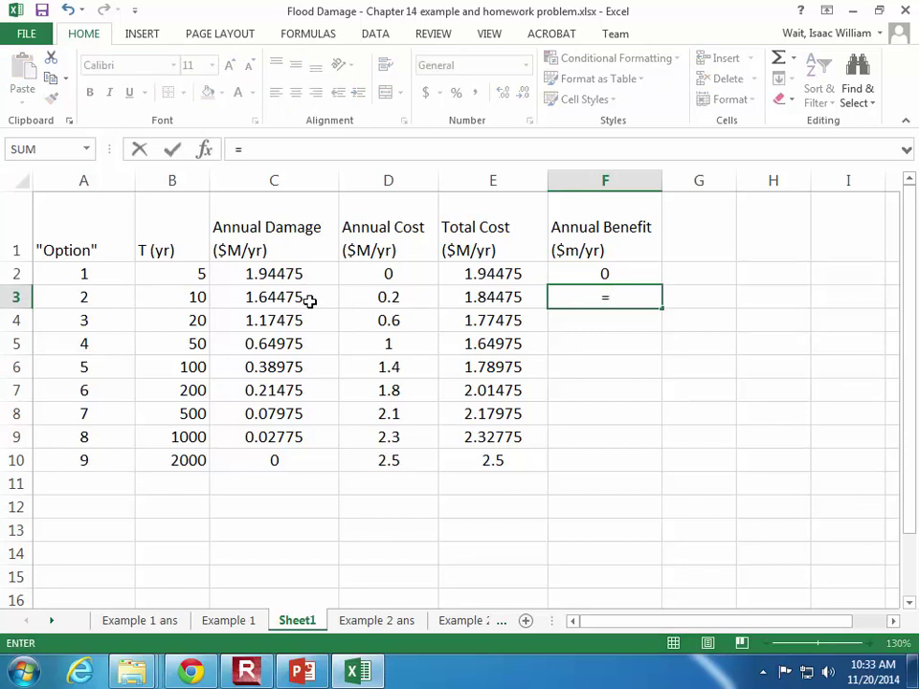
pyautogui.click(306, 272)
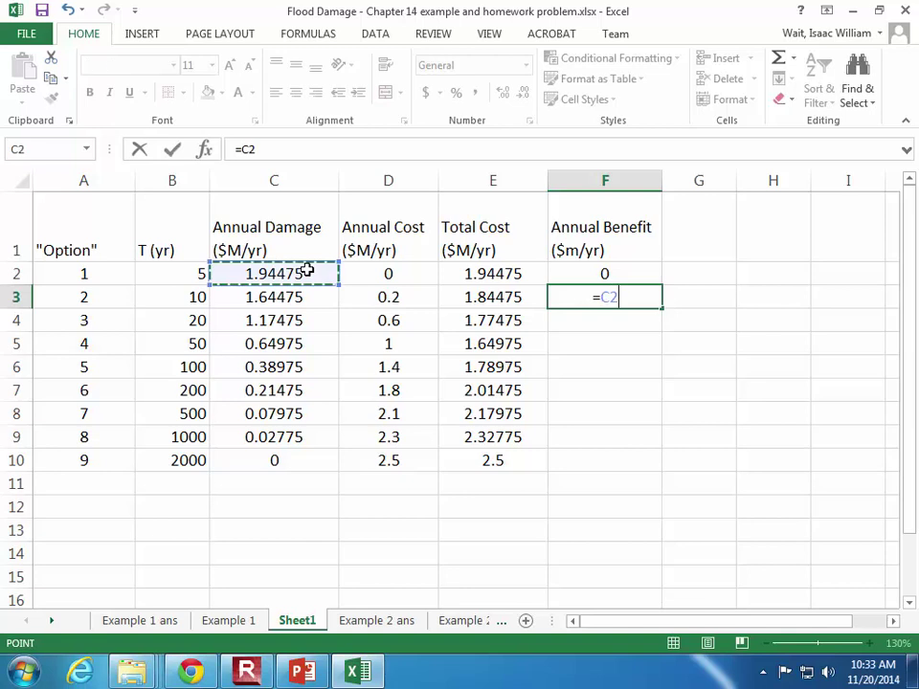
pyautogui.press('F4')
pyautogui.write('-')
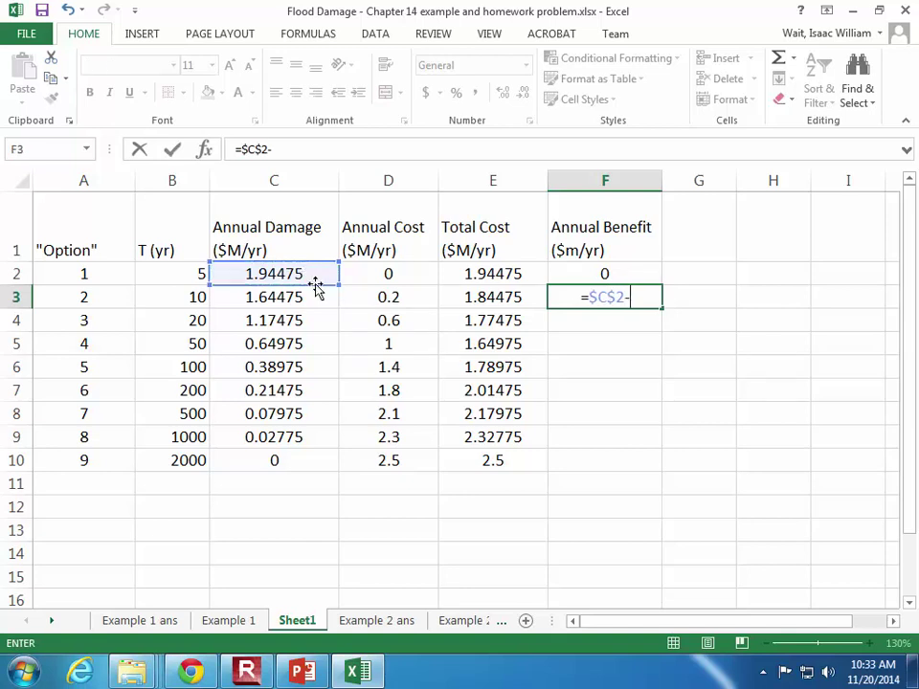
pyautogui.click(312, 298)
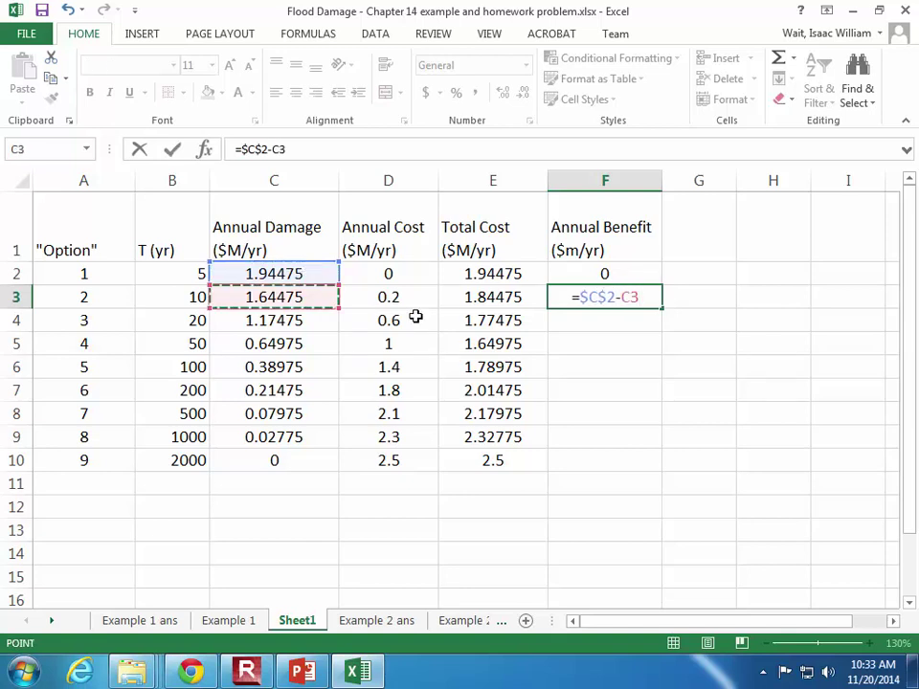
pyautogui.press('Return')
pyautogui.click(594, 293)
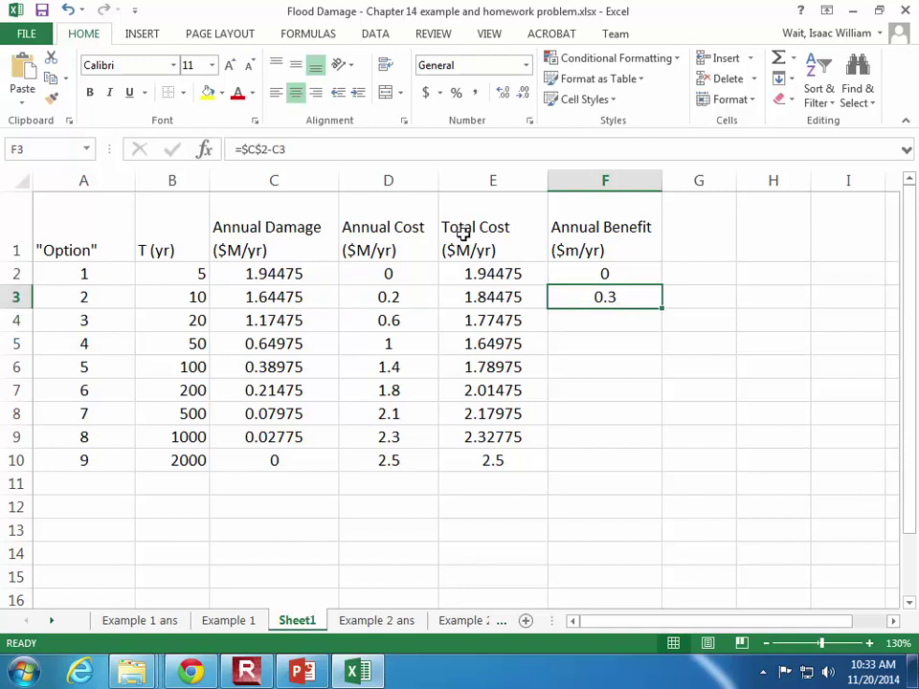
# Change the F1 header to "Annual Benefit - Damage Reduction ($m/yr)" and widen column F slightly
pyautogui.press('Up')
pyautogui.press('Up')
pyautogui.click(322, 149)
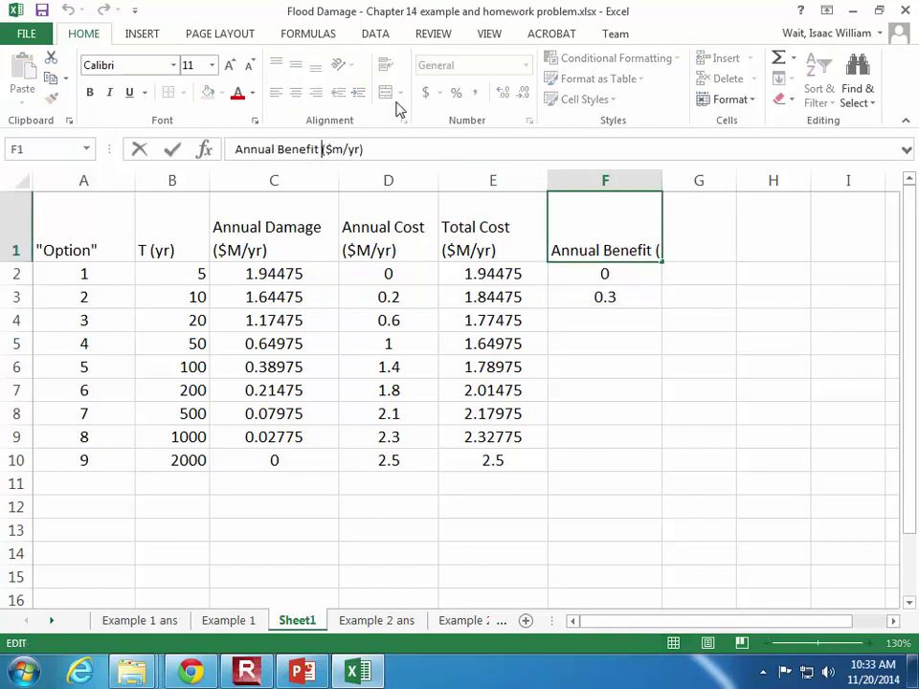
pyautogui.write('- Dam')
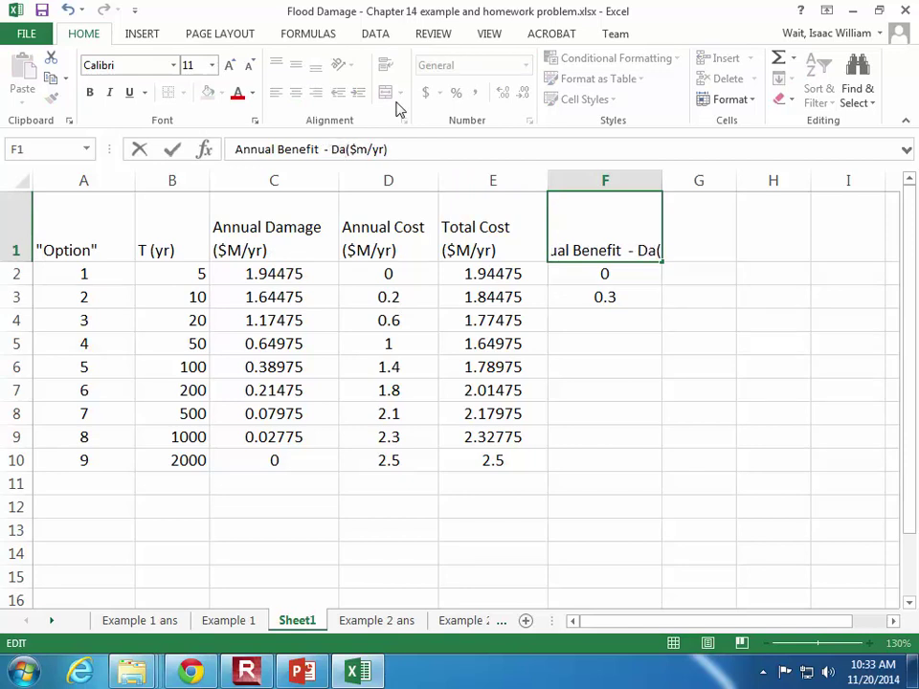
pyautogui.write('age Reduction')
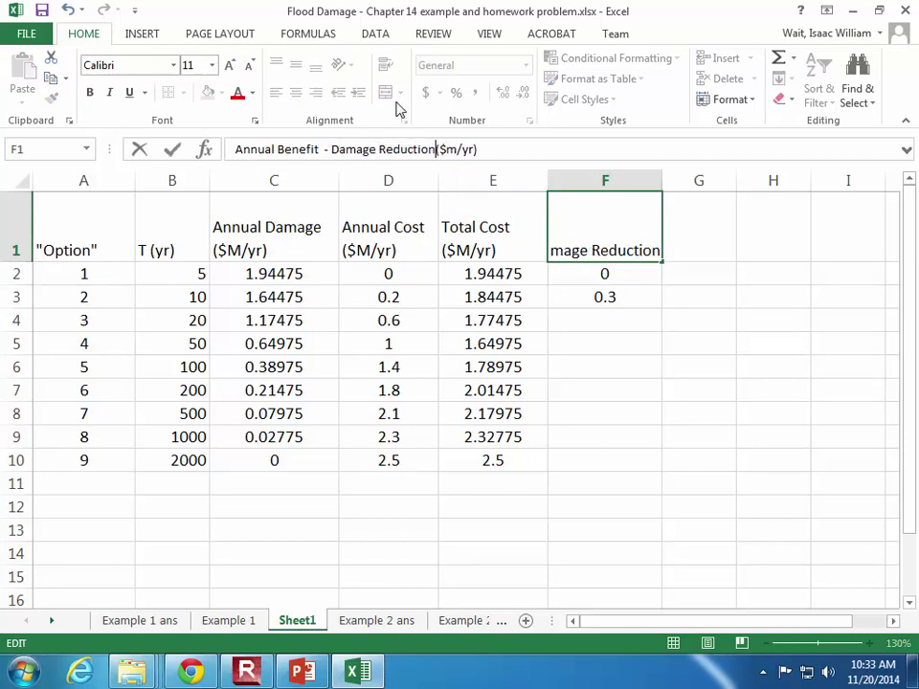
pyautogui.press('Return')
pyautogui.moveTo(662, 181); pyautogui.dragTo(681, 181)
# Fill the damage-reduction formula from F3 down to F10 and check the annual damages of options 1 and 3
pyautogui.click(615, 344)
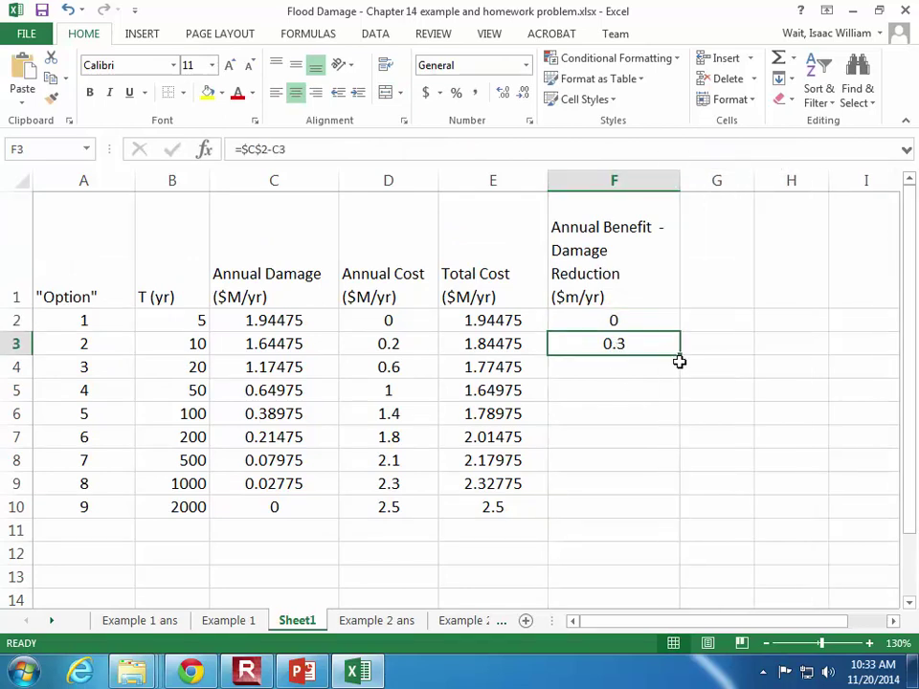
pyautogui.moveTo(677, 361); pyautogui.dragTo(667, 523)
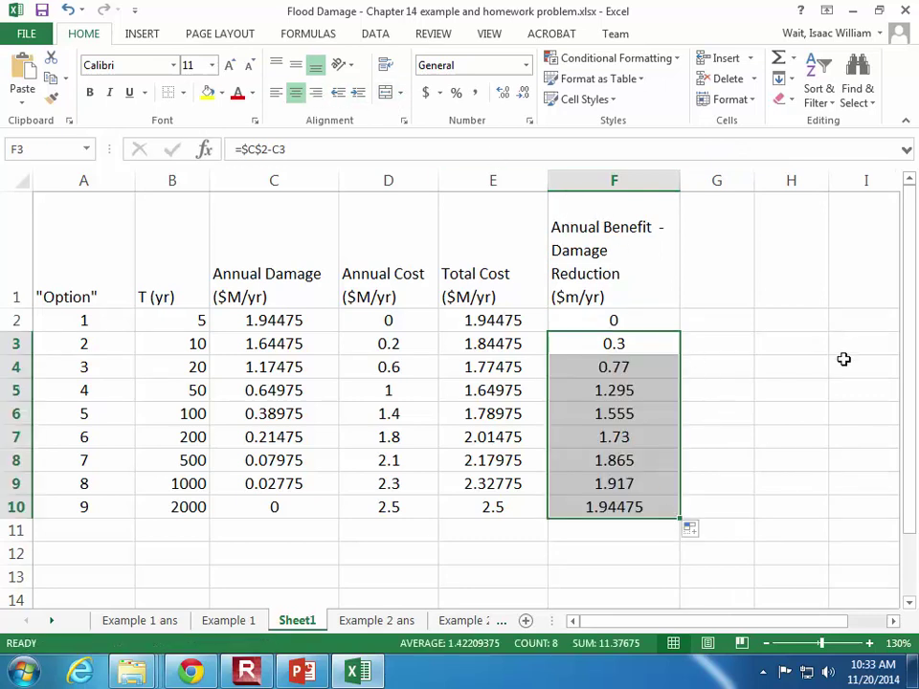
pyautogui.click(784, 373)
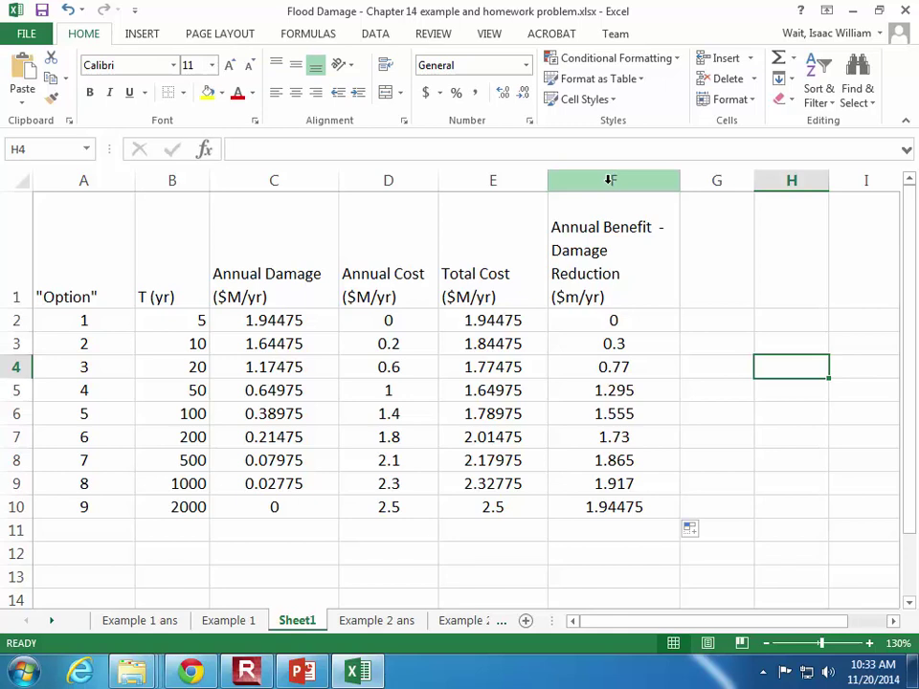
pyautogui.click(281, 315)
pyautogui.click(288, 363)
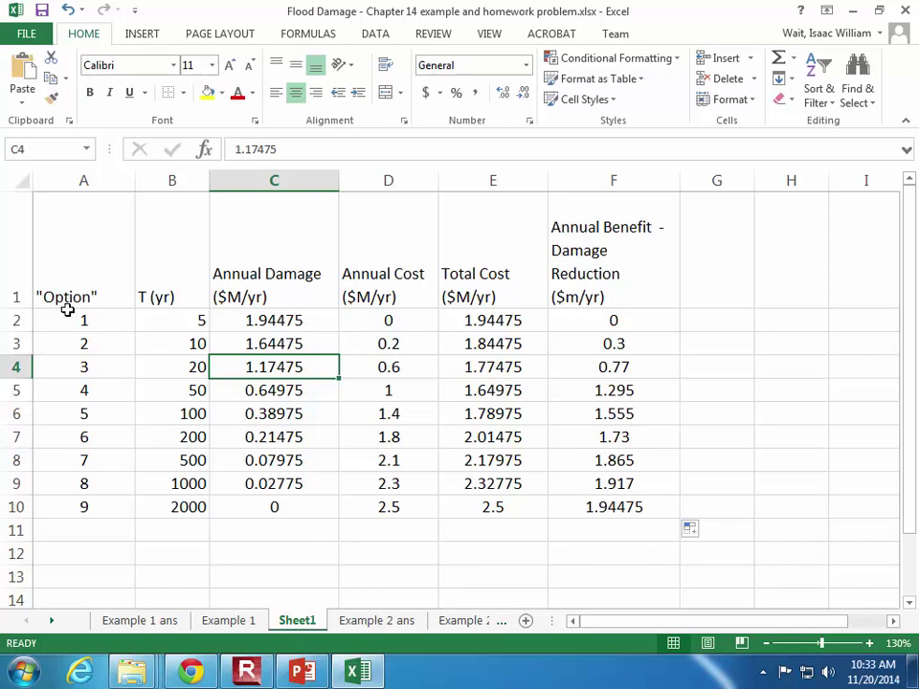
# Add the column header "Net Benefit ($m/yr)" in G1
pyautogui.click(699, 293)
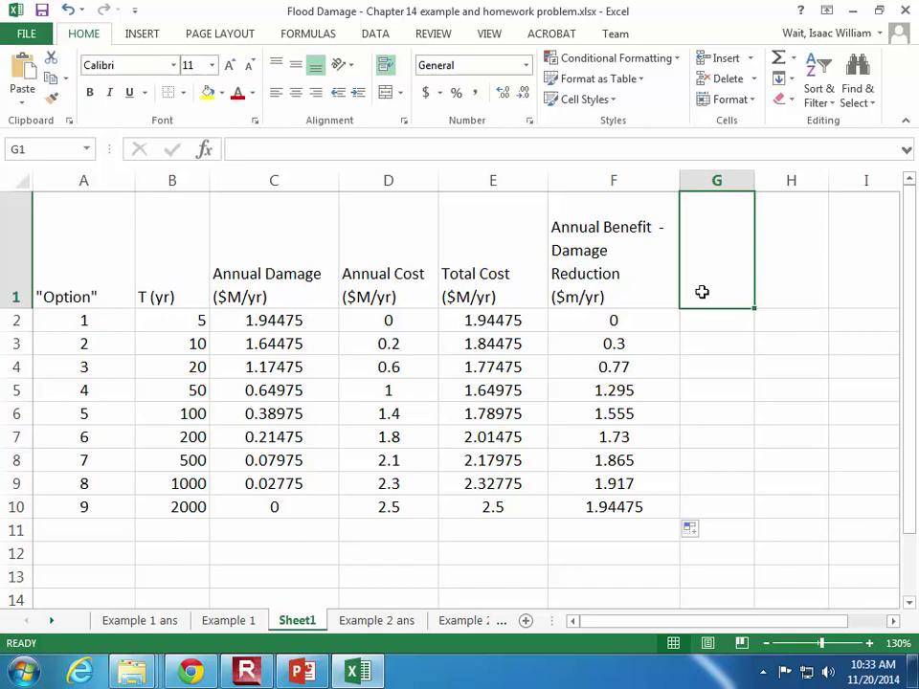
pyautogui.write('Net Bene')
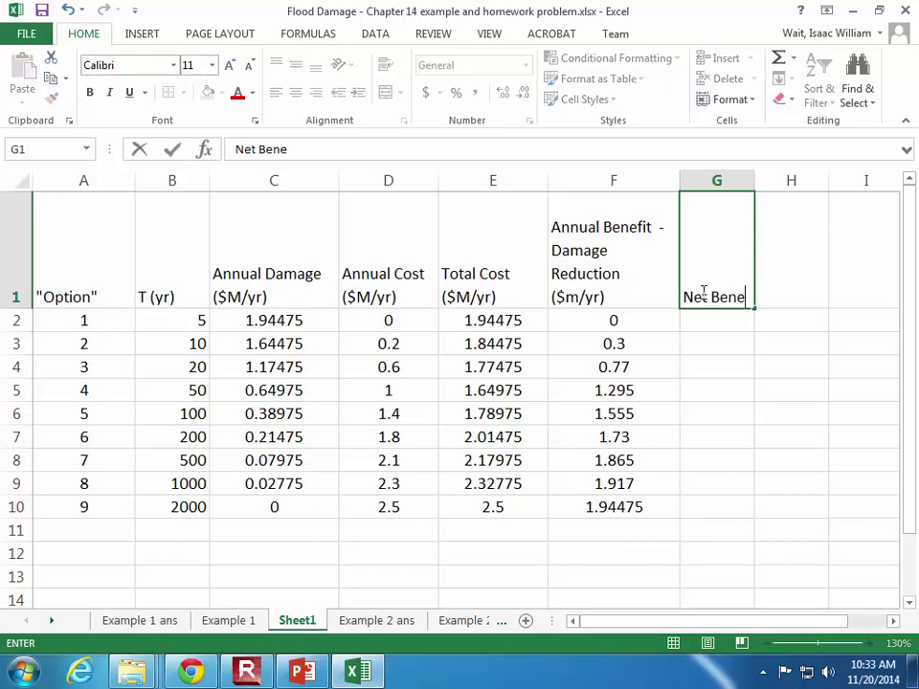
pyautogui.write('fit ($m')
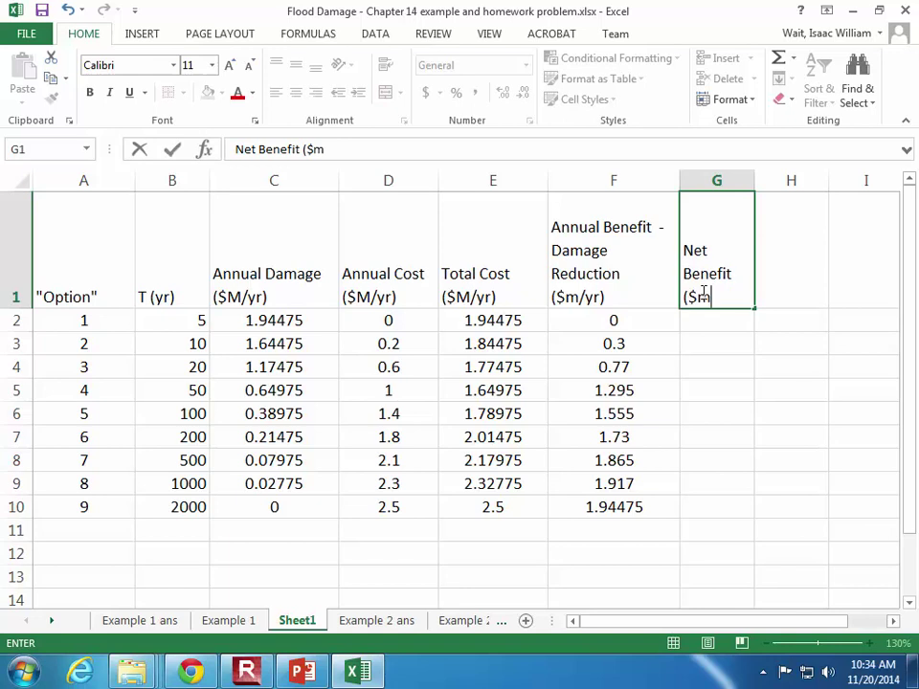
pyautogui.write('/yr)')
pyautogui.press('Return')
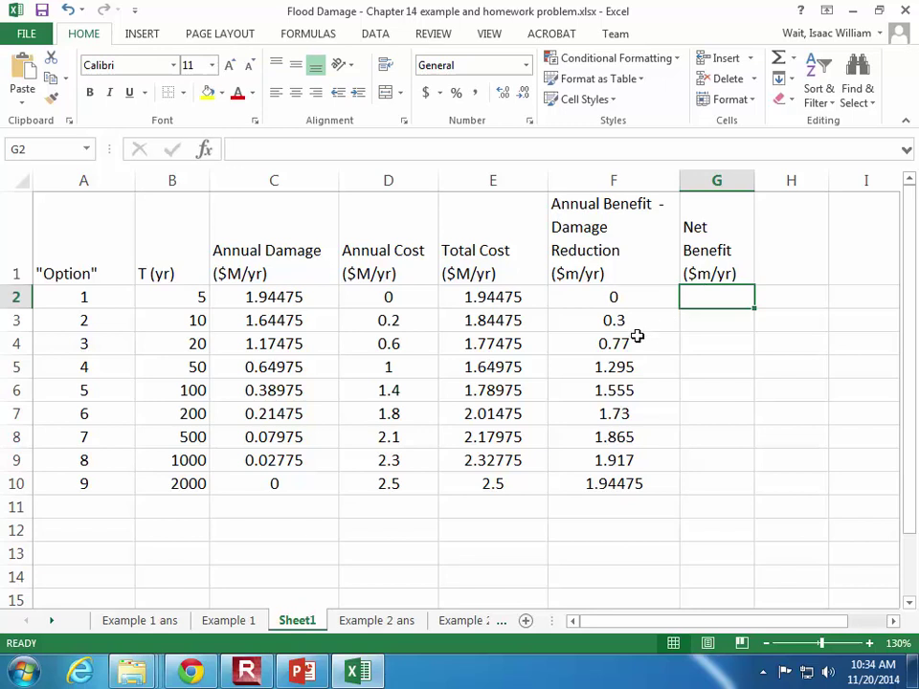
# Enter the net benefit formula =$E$2-E2 in G2 and fill it down to G10
pyautogui.write('=')
pyautogui.click(487, 295)
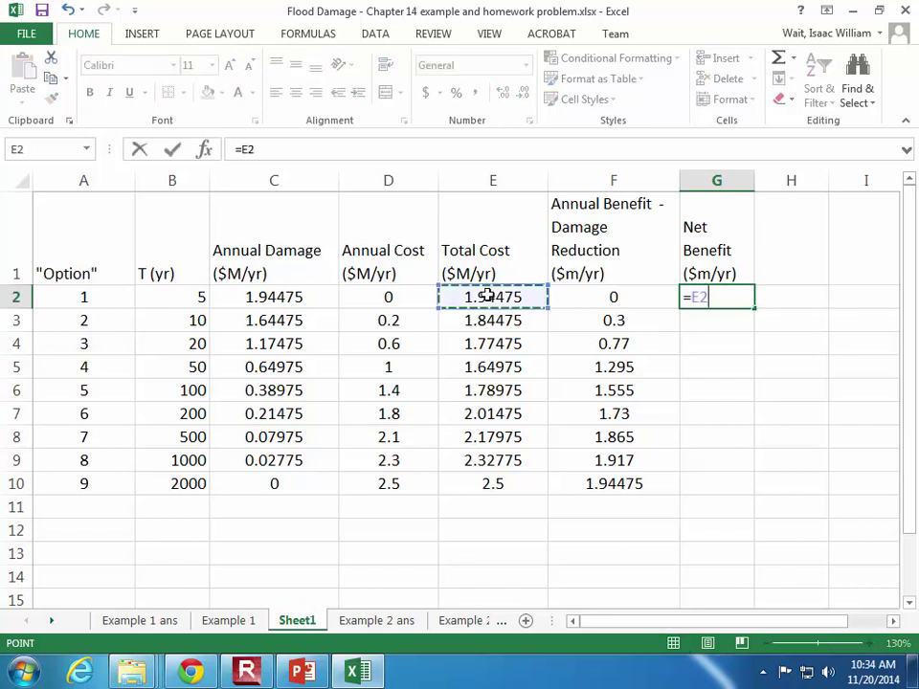
pyautogui.press('F4')
pyautogui.write('-')
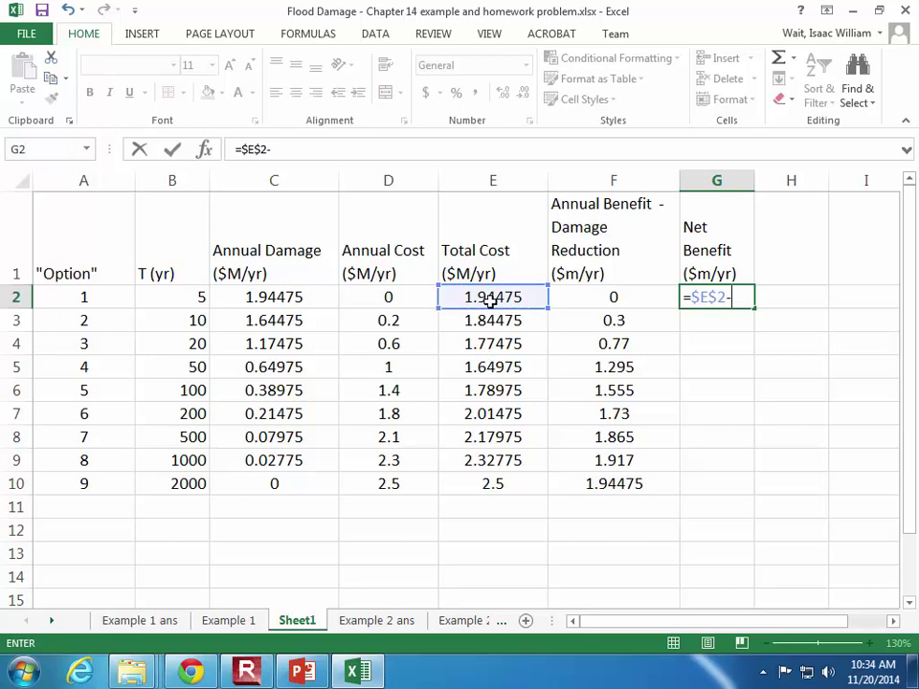
pyautogui.click(495, 299)
pyautogui.press('Return')
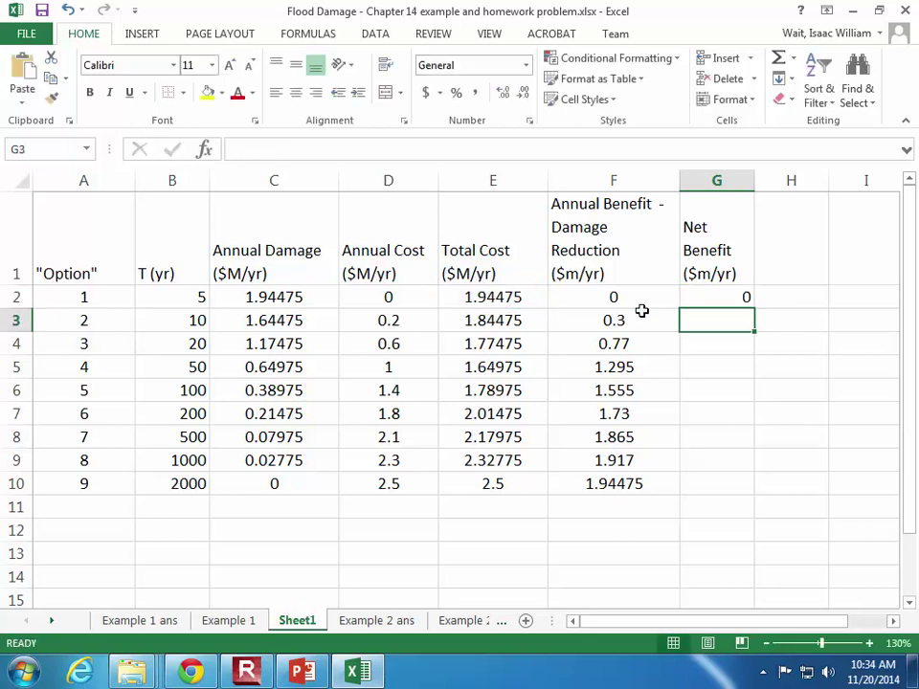
pyautogui.click(734, 298)
pyautogui.moveTo(755, 307); pyautogui.dragTo(738, 493)
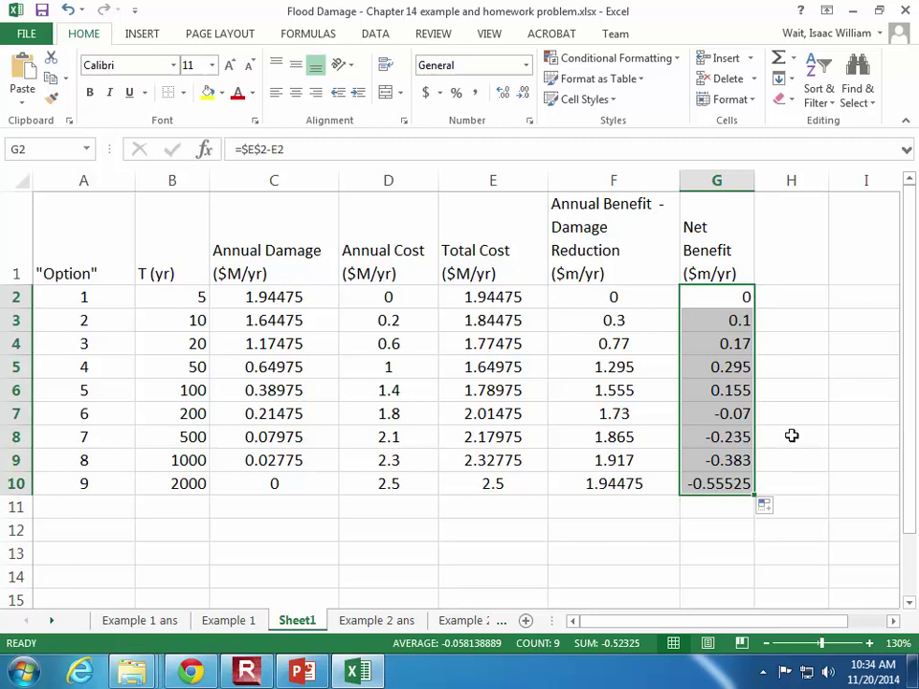
# Bold the 50-year option's row (A5:G5) and check its net benefit, damage reduction and annual cost
pyautogui.click(761, 372)
pyautogui.moveTo(99, 367); pyautogui.dragTo(699, 370)
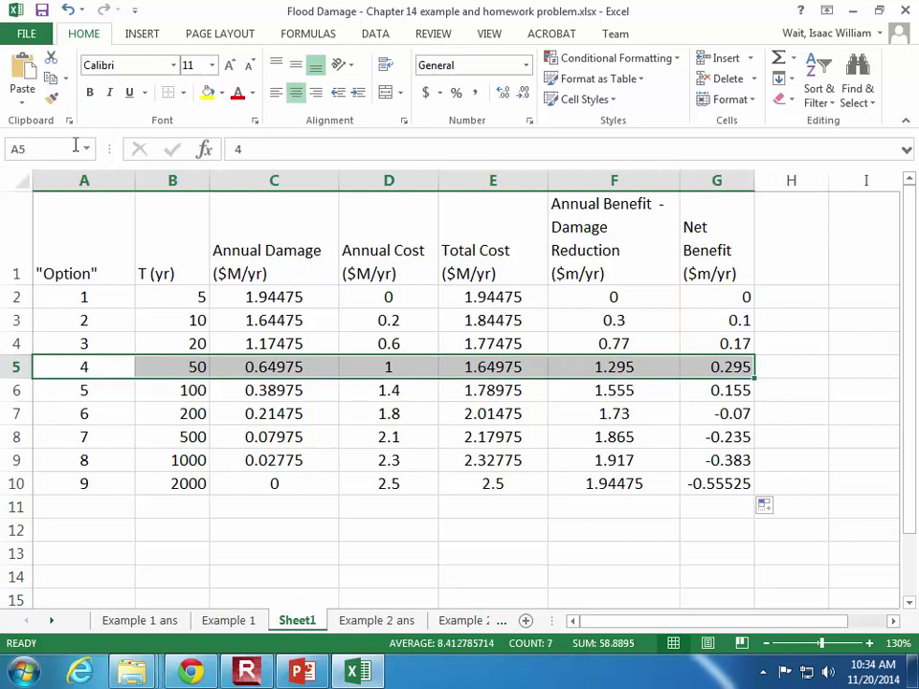
pyautogui.click(89, 92)
pyautogui.click(787, 374)
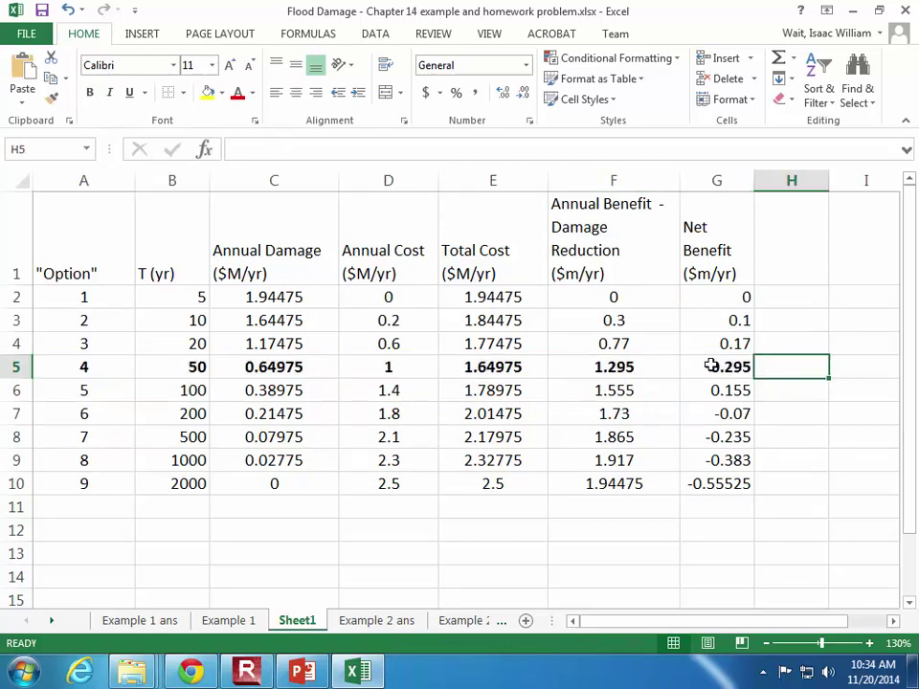
pyautogui.click(709, 364)
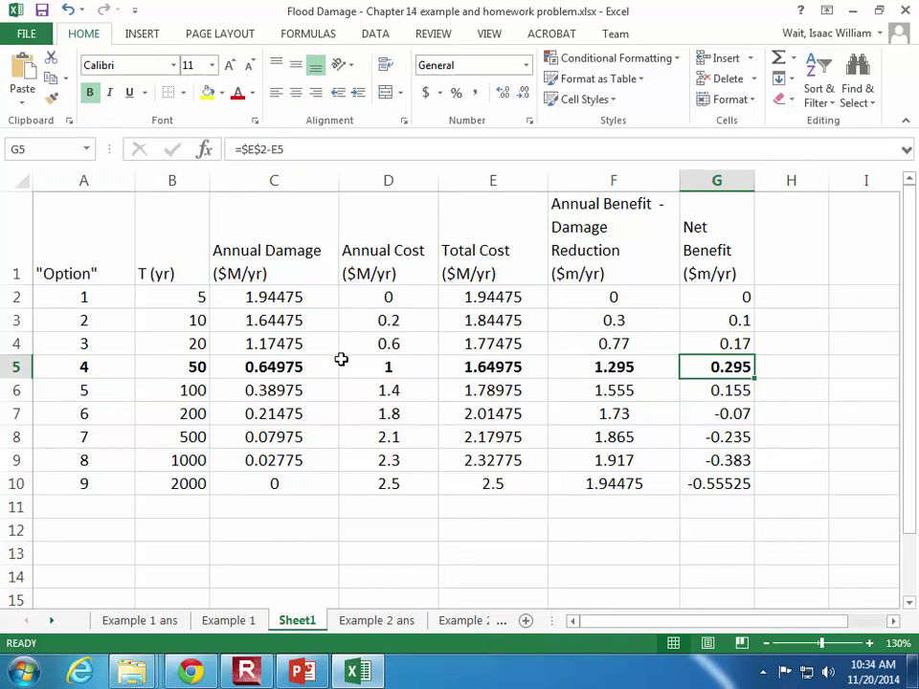
pyautogui.click(626, 368)
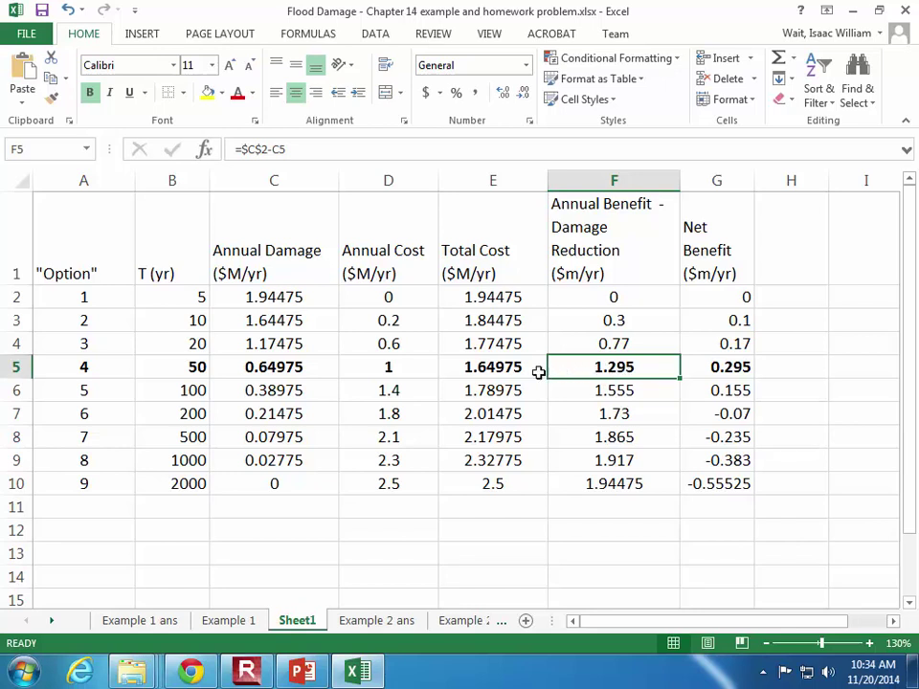
pyautogui.click(406, 370)
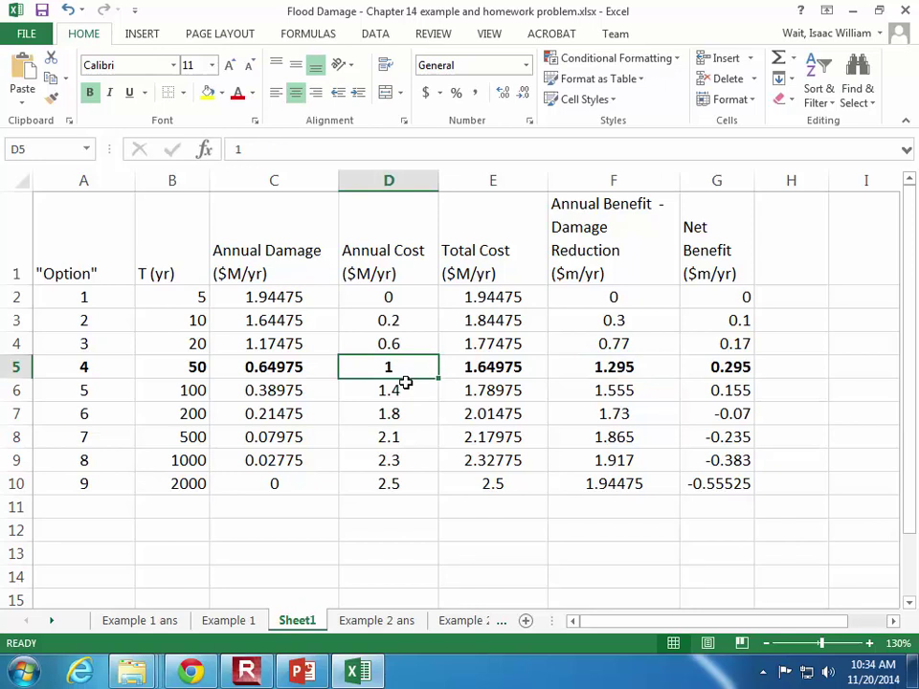
# Compare the net benefits of options 4, 5 and 6 in column G and check the 100-year option's row
pyautogui.click(738, 369)
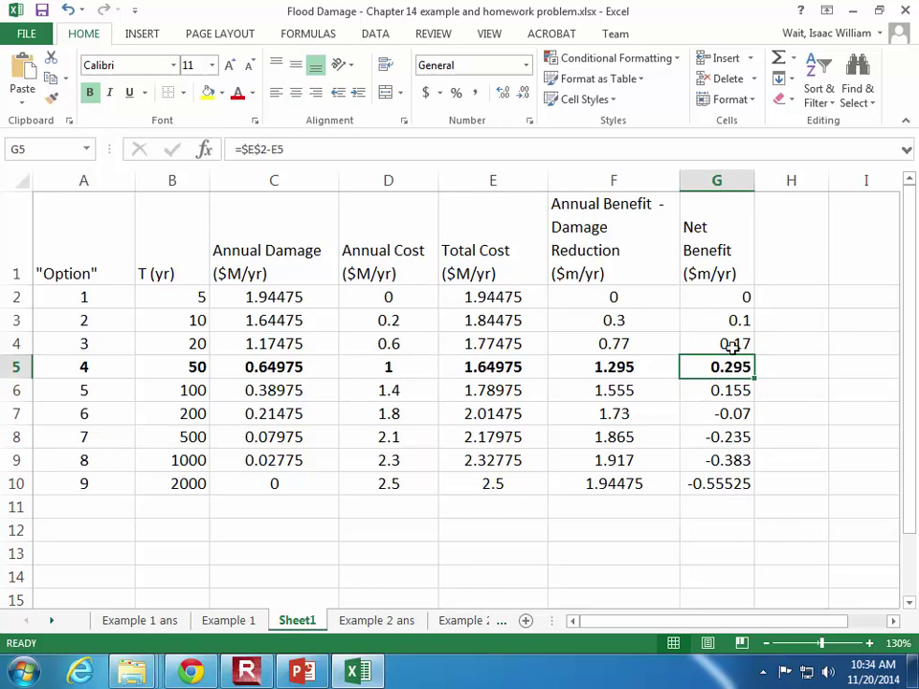
pyautogui.click(740, 413)
pyautogui.click(733, 390)
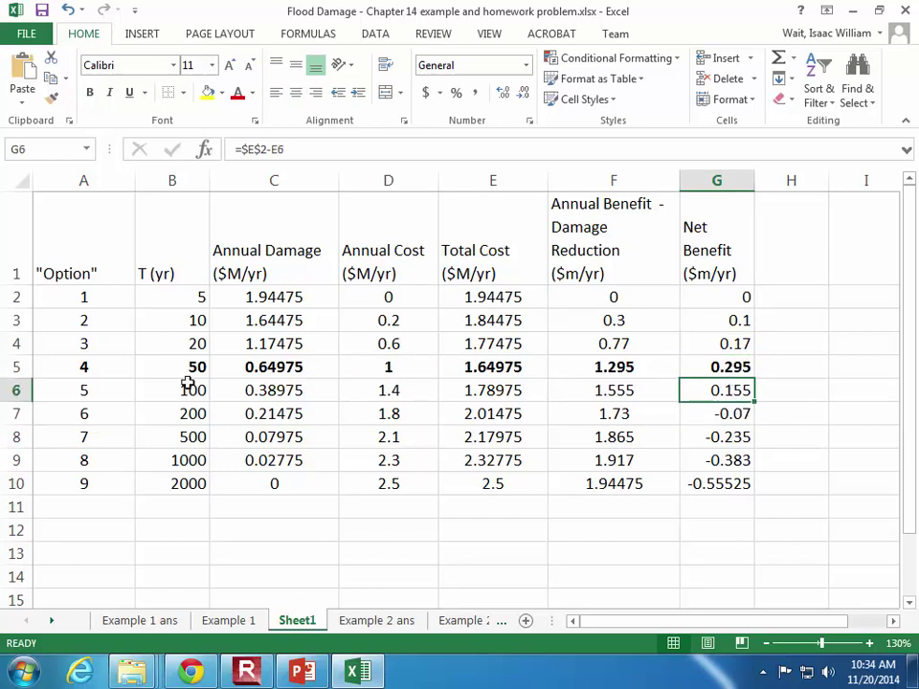
pyautogui.click(75, 387)
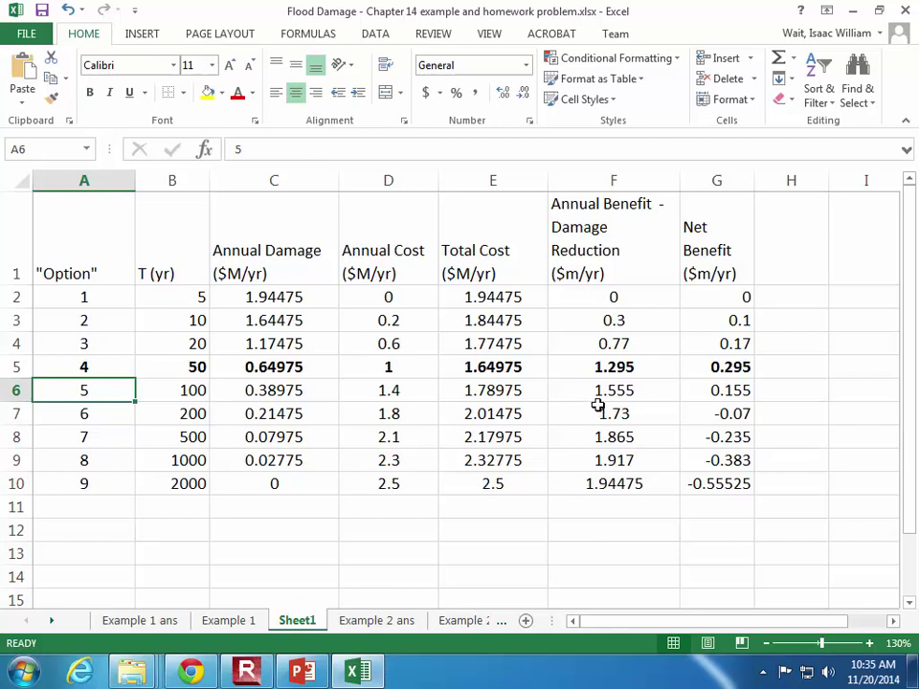
pyautogui.click(738, 385)
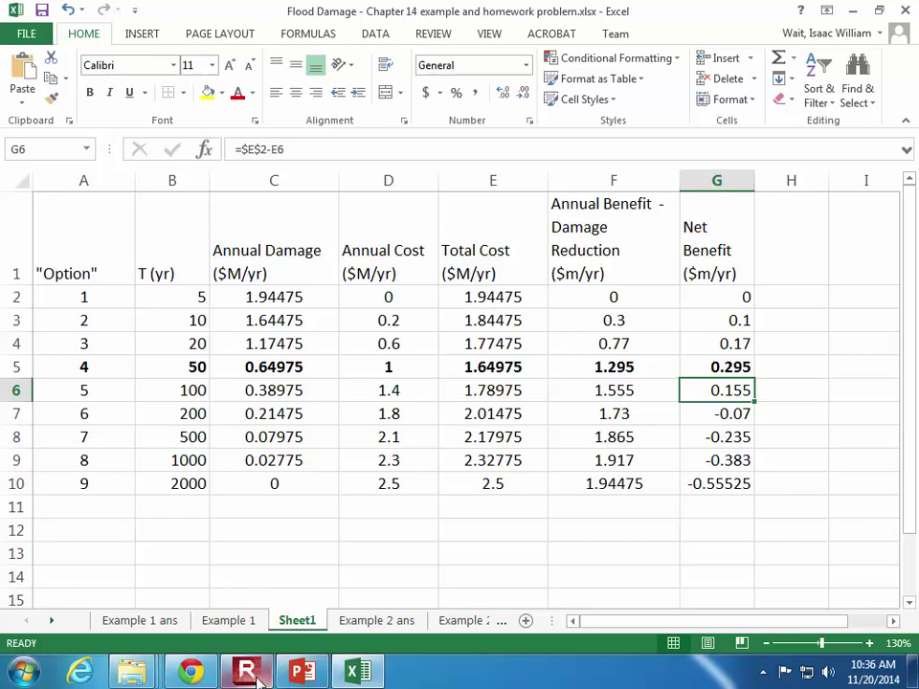
# Switch to the PowerPoint lecture deck and present the "Maximizing Annual Benefit of Flood Control" slide as a slide show
pyautogui.click(301, 674)
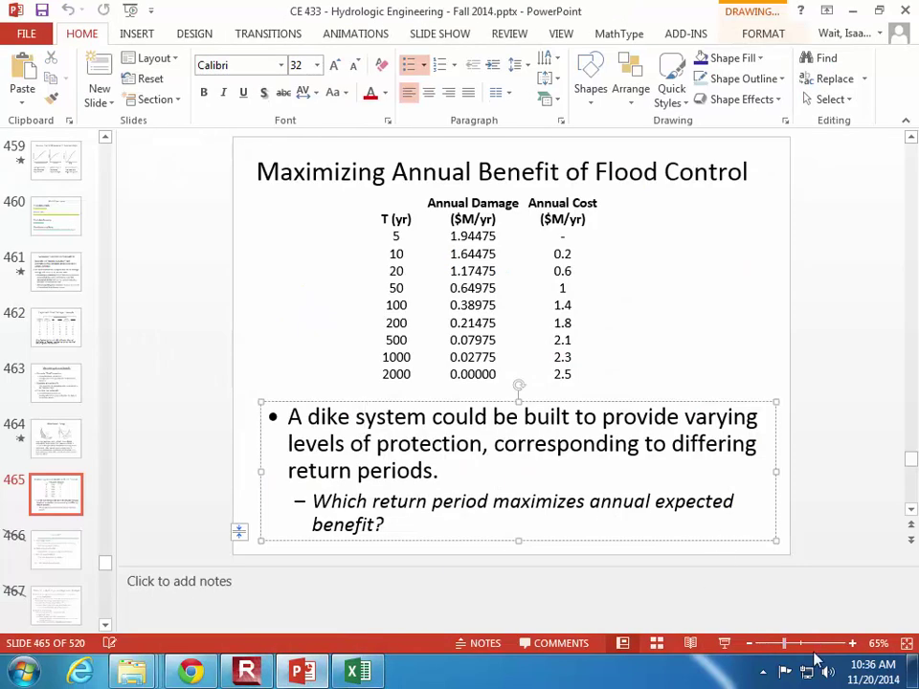
pyautogui.click(725, 643)
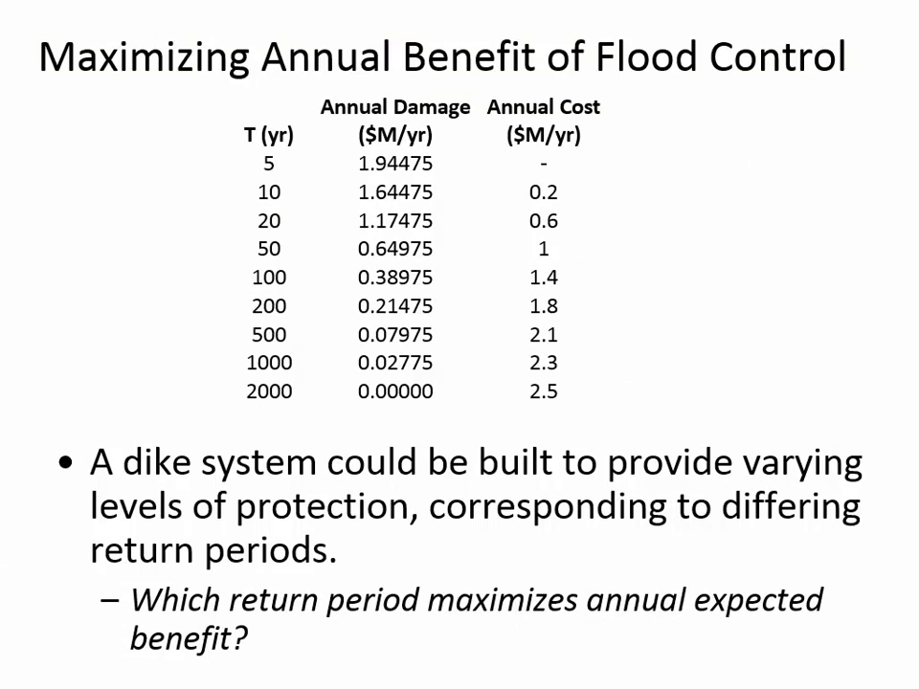
pyautogui.press('Right')
pyautogui.press('Left')
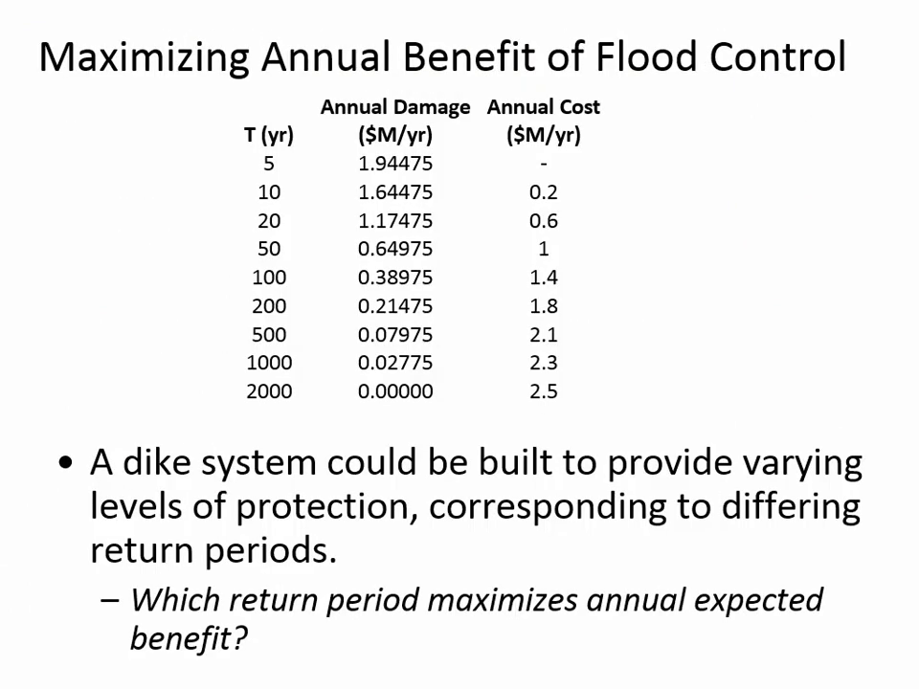